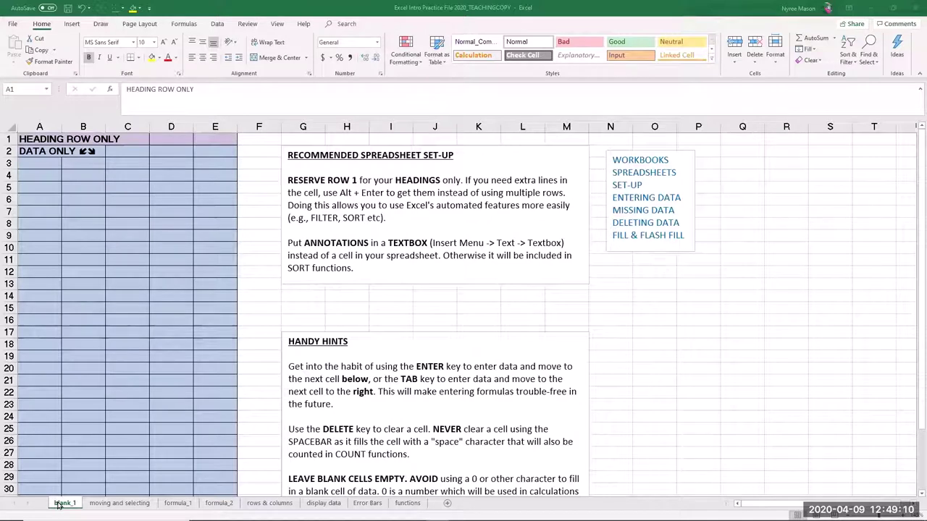
# Open the blank_1 sheet and highlight its heading row and the data area beneath it in columns A to E.
pyautogui.click(59, 504)
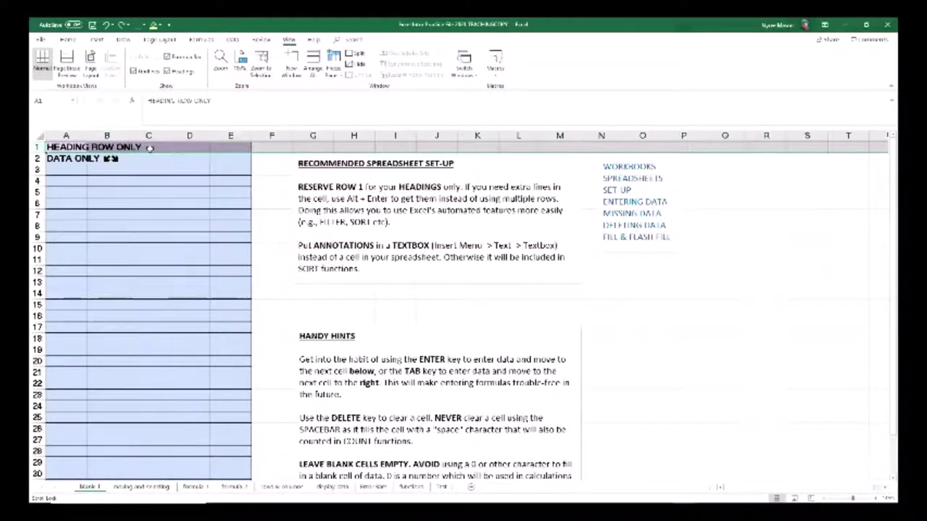
pyautogui.moveTo(148, 153); pyautogui.dragTo(149, 158)
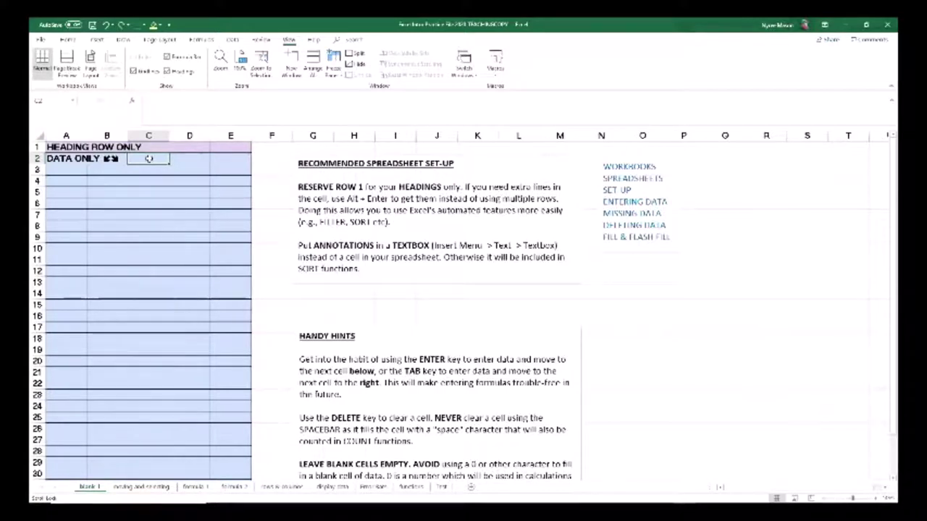
pyautogui.click(107, 169)
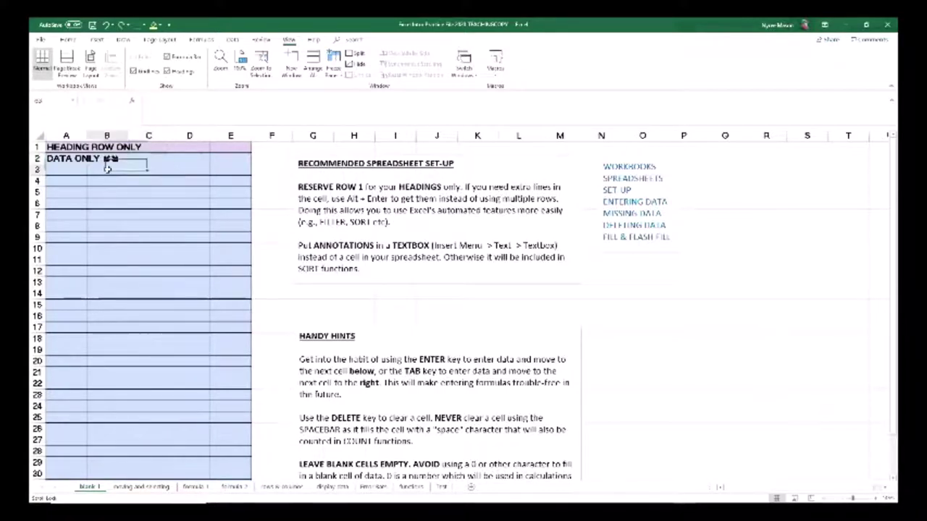
pyautogui.moveTo(59, 160)
pyautogui.mouseDown()
pyautogui.moveTo(163, 187)
pyautogui.moveTo(246, 376)
pyautogui.moveTo(246, 474)
pyautogui.moveTo(227, 459)
pyautogui.mouseUp()
pyautogui.scroll(2, 224, 438)
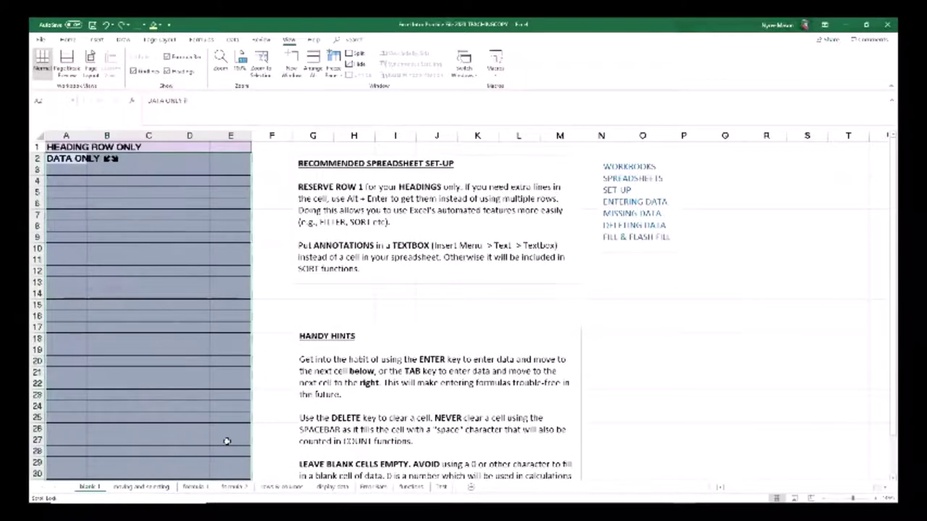
pyautogui.click(141, 200)
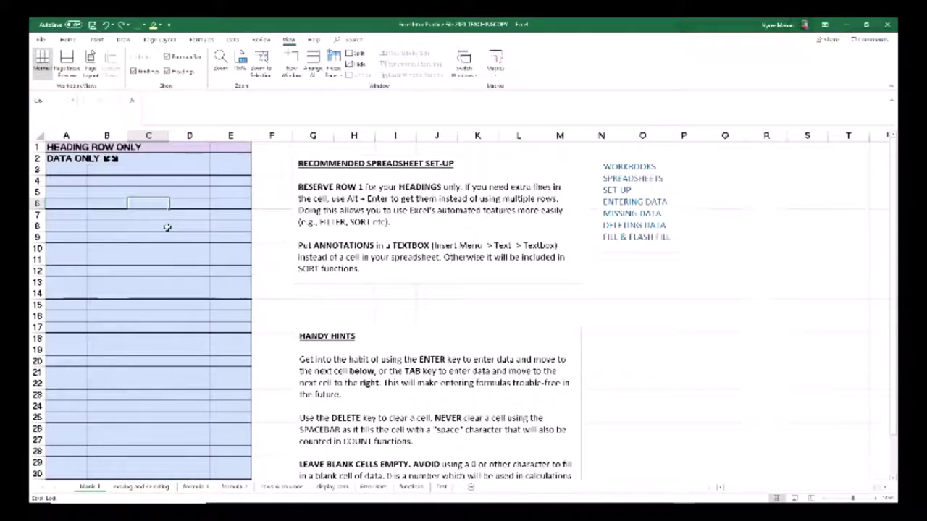
# Nudge the Recommended Spreadsheet Set-Up text box slightly upward and deselect it.
pyautogui.click(516, 166)
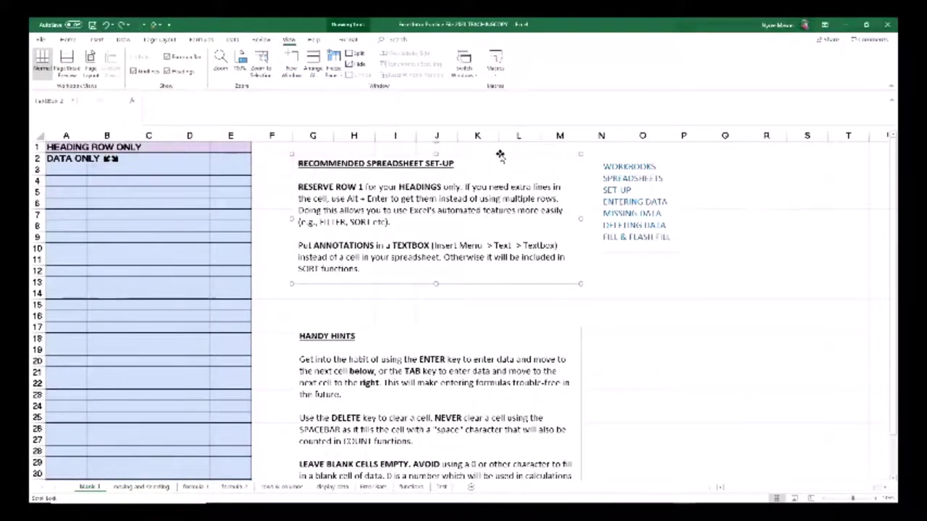
pyautogui.moveTo(503, 155)
pyautogui.mouseDown()
pyautogui.moveTo(497, 165)
pyautogui.moveTo(501, 149)
pyautogui.mouseUp()
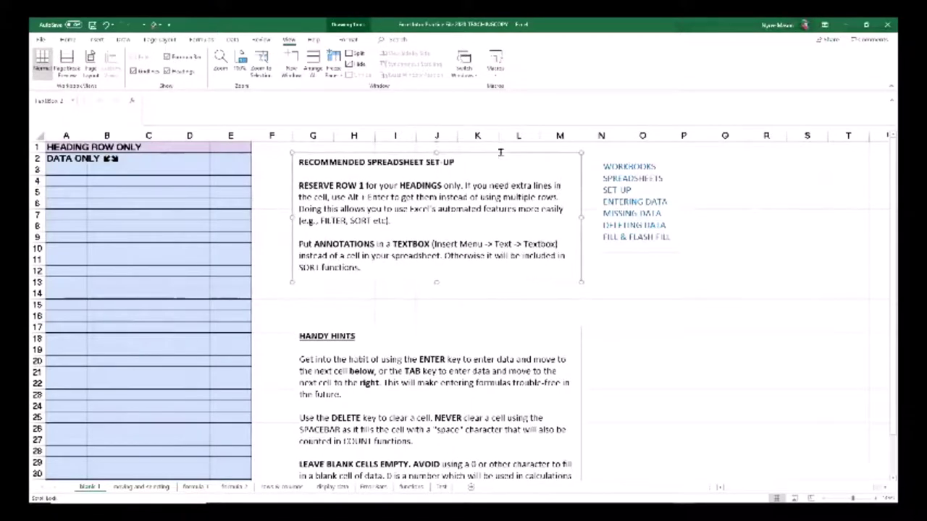
pyautogui.click(279, 227)
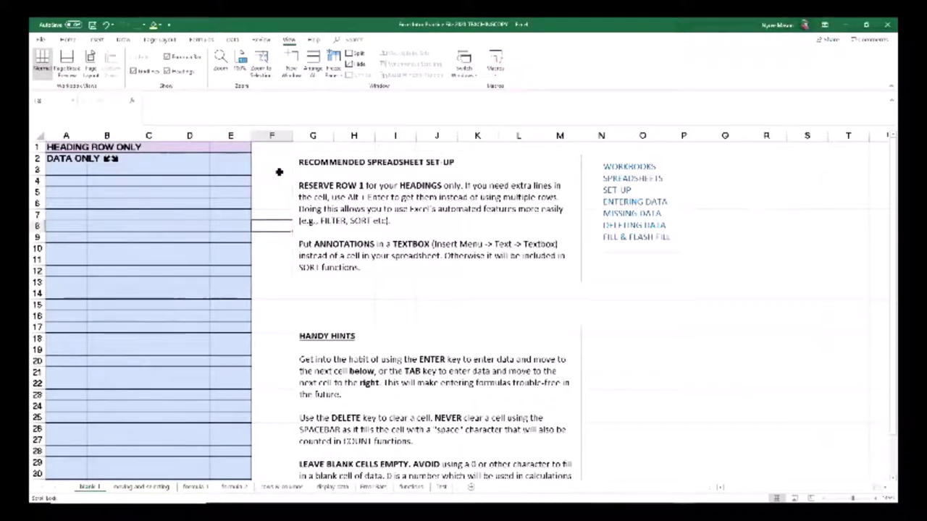
pyautogui.press('Up')
pyautogui.press('Up')
pyautogui.press('Up')
pyautogui.press('Up')
pyautogui.press('Up')
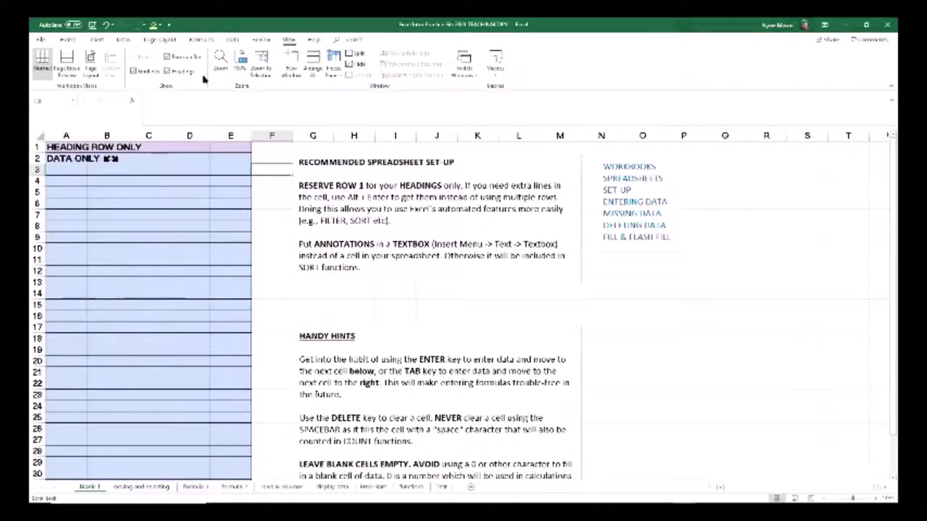
# Insert a text box beside the topic list, spanning about columns P to T and rows 4 to 10, containing "type".
pyautogui.click(98, 40)
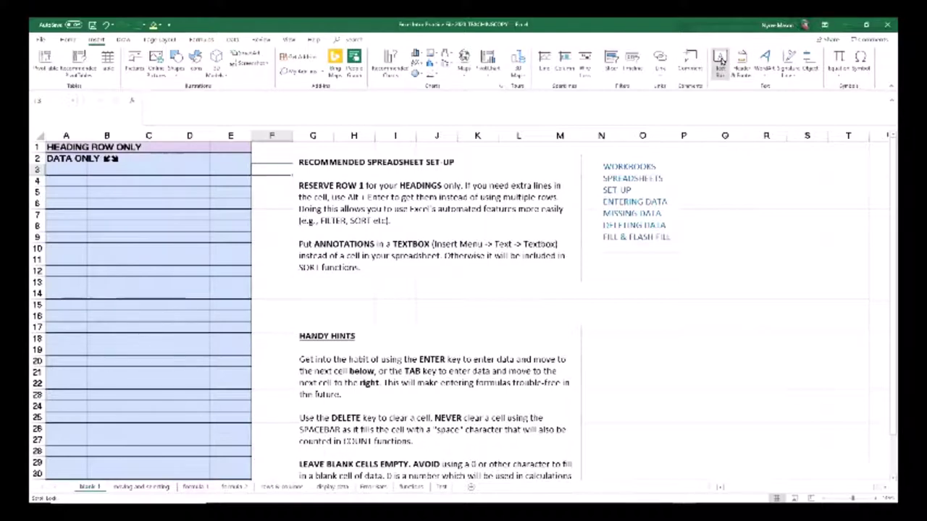
pyautogui.click(721, 64)
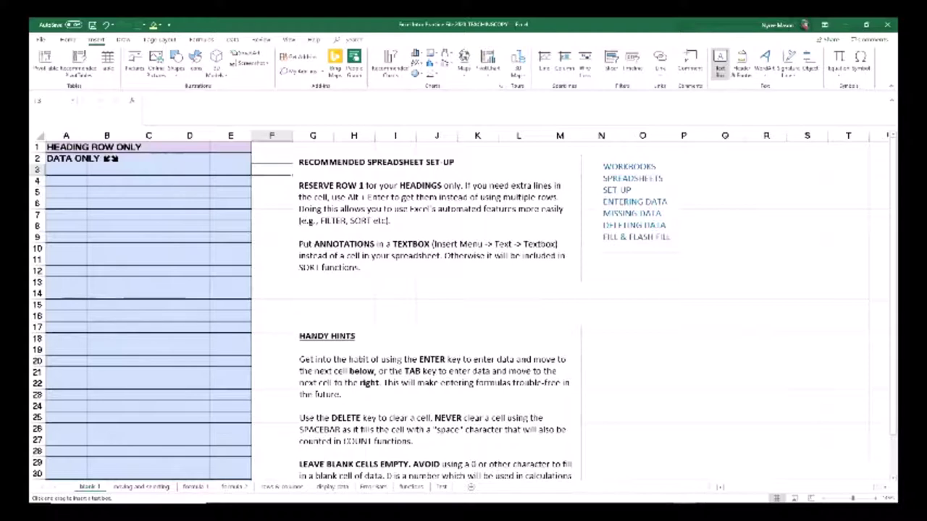
pyautogui.moveTo(703, 179)
pyautogui.mouseDown()
pyautogui.moveTo(847, 184)
pyautogui.moveTo(861, 247)
pyautogui.mouseUp()
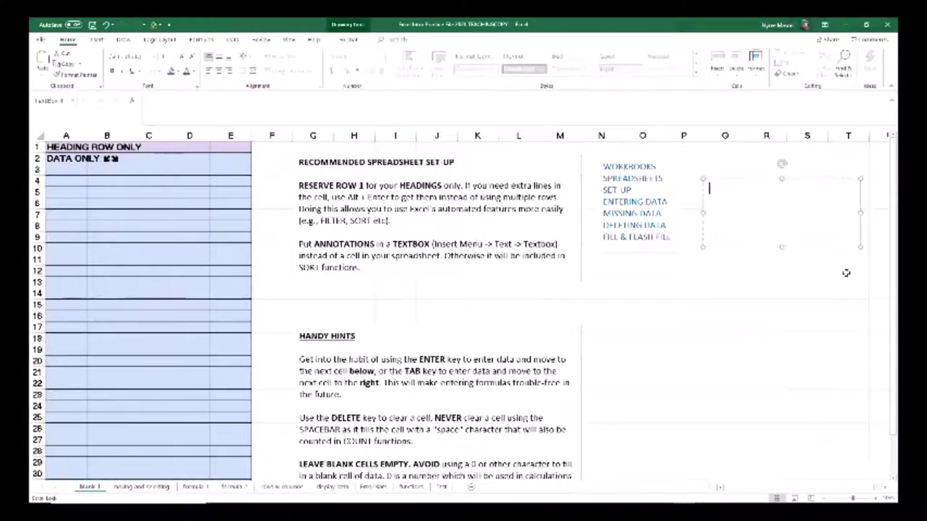
pyautogui.write('type')
pyautogui.click(823, 163)
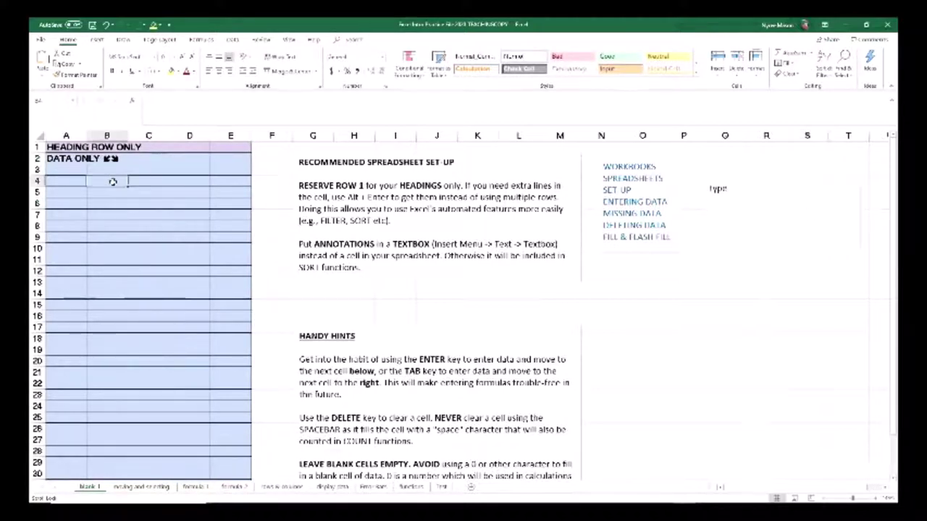
# Enter the values 1, 2 and 0 in cells A3, A4 and A5.
pyautogui.click(113, 183)
pyautogui.click(61, 167)
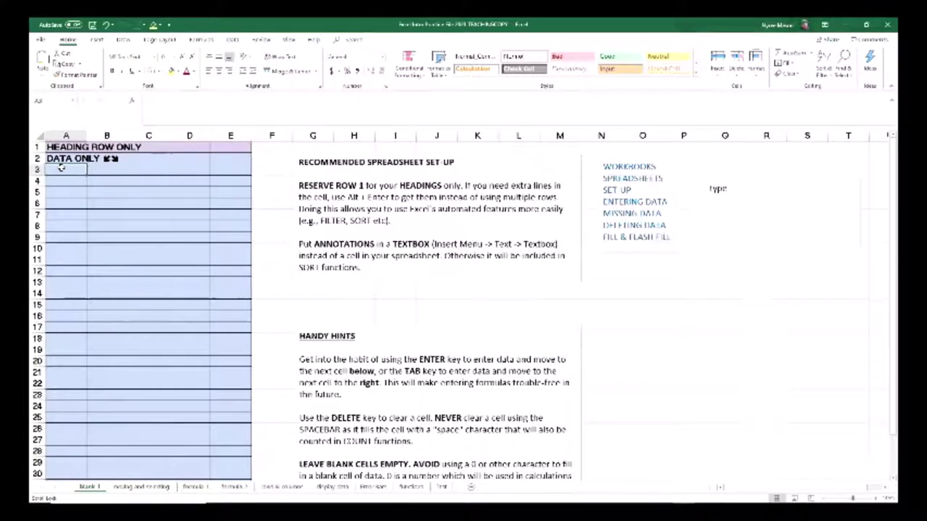
pyautogui.write('1')
pyautogui.press('Return')
pyautogui.write('2')
pyautogui.press('Return')
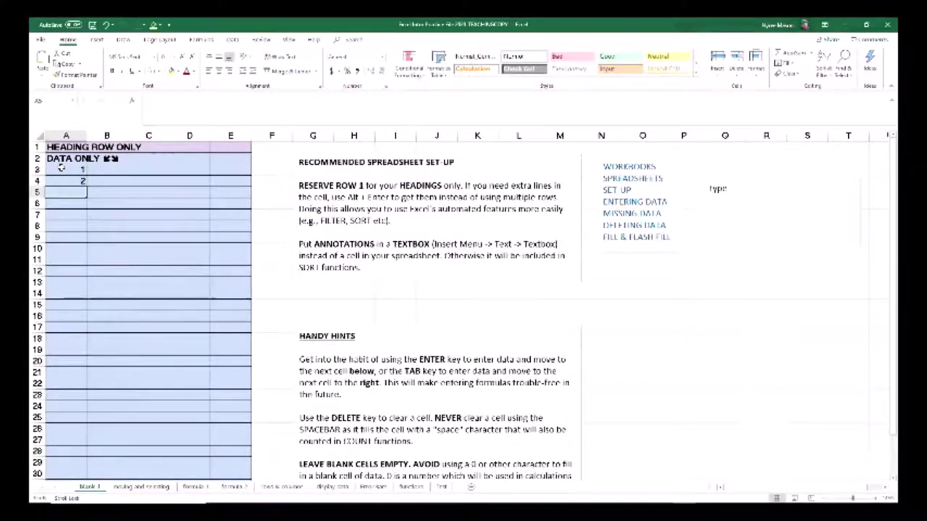
pyautogui.press('Return')
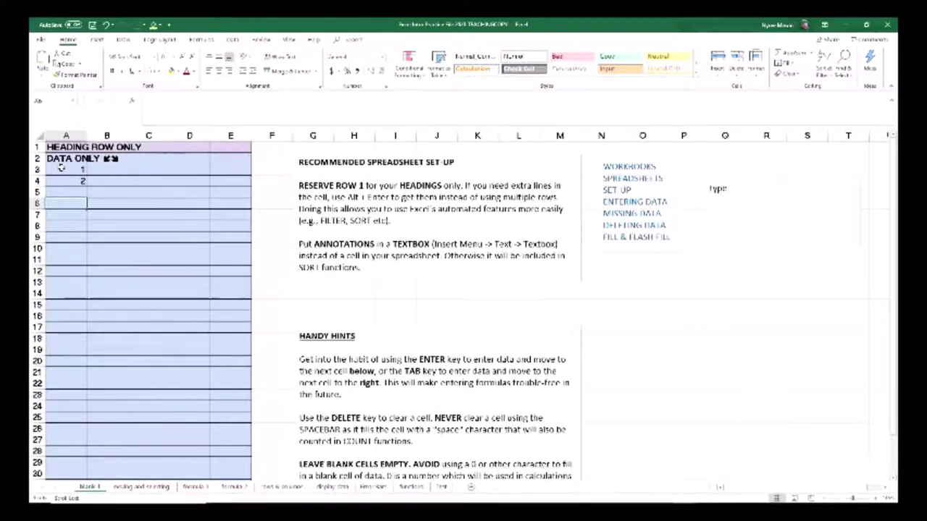
pyautogui.click(73, 192)
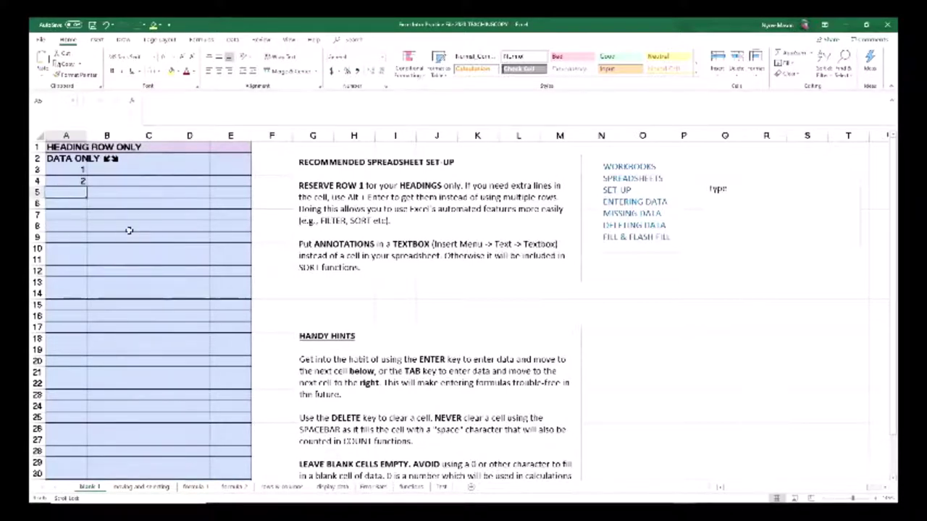
pyautogui.write('0')
pyautogui.press('Return')
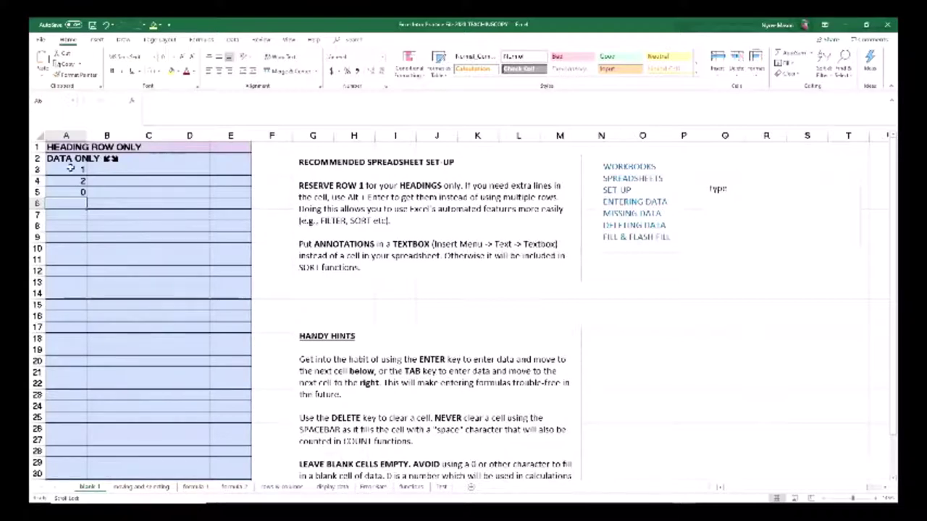
# Clear the contents of cells A5, A3 and A4, leaving them empty.
pyautogui.click(67, 305)
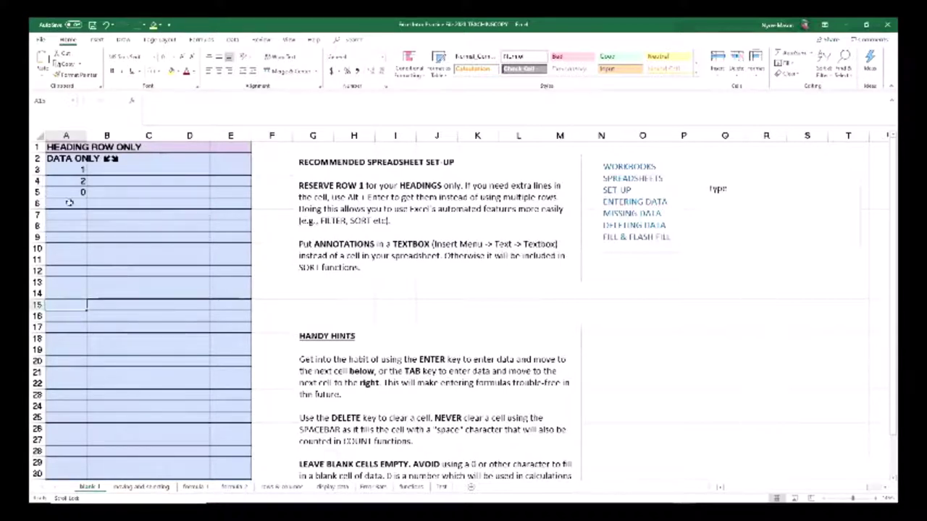
pyautogui.click(83, 192)
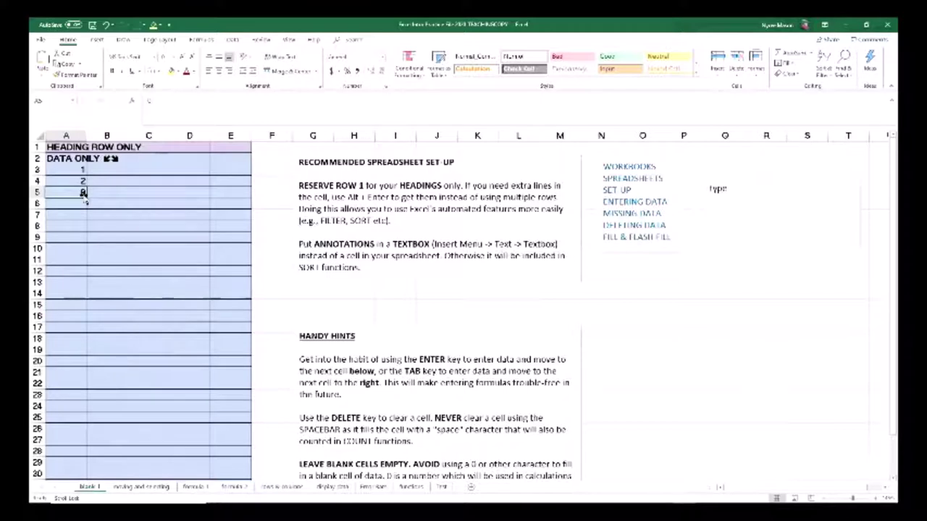
pyautogui.press('Delete')
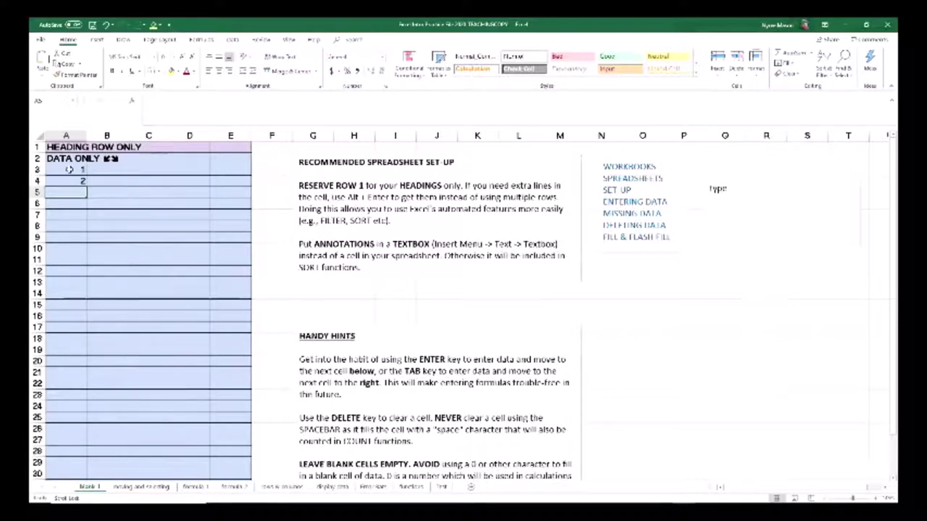
pyautogui.click(84, 168)
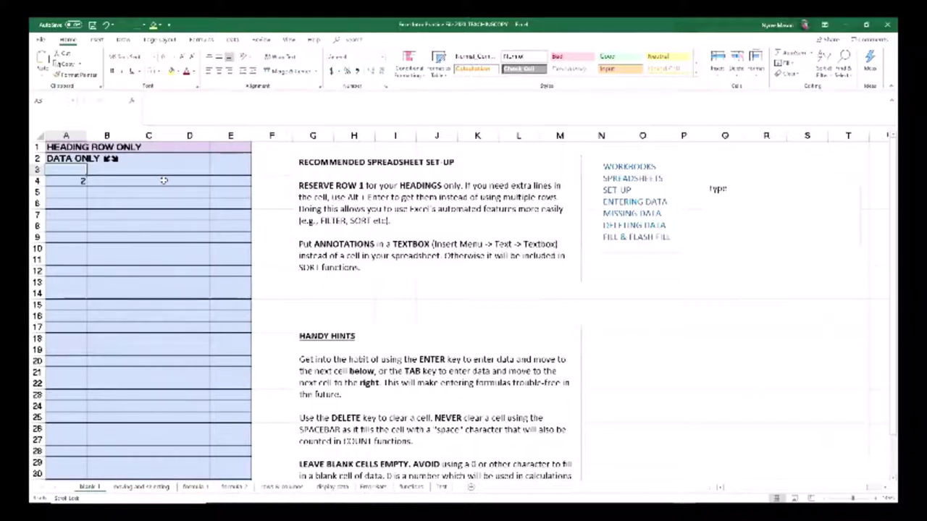
pyautogui.press('Delete')
pyautogui.click(83, 180)
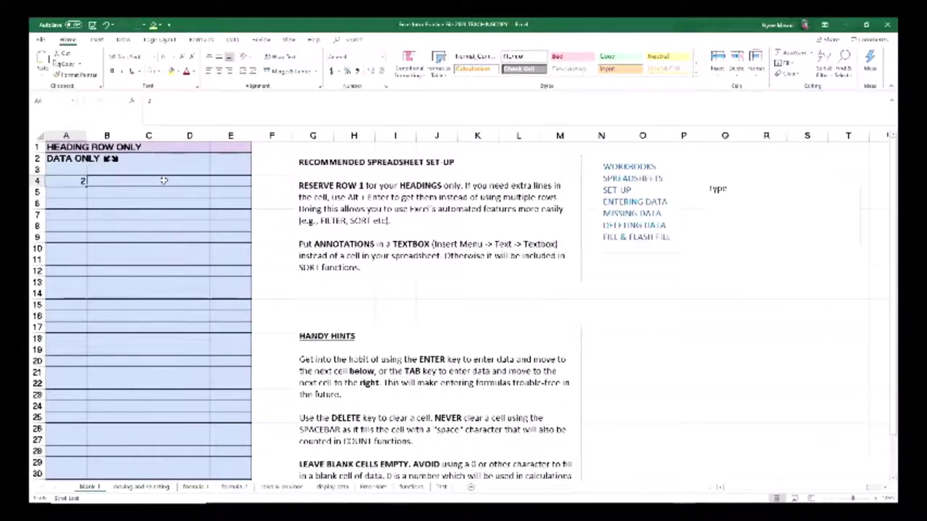
pyautogui.press('Delete')
pyautogui.click(156, 180)
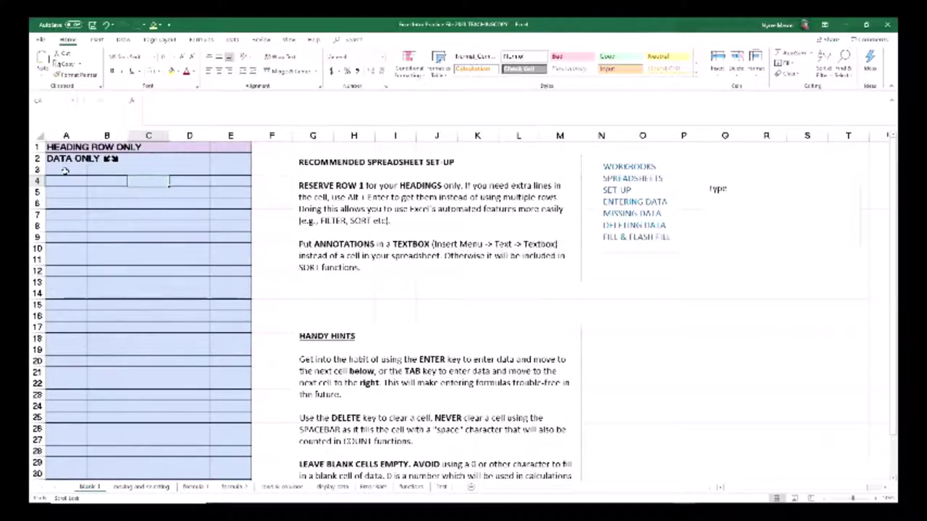
# Replace the heading text in cell A1 with "ID".
pyautogui.click(76, 148)
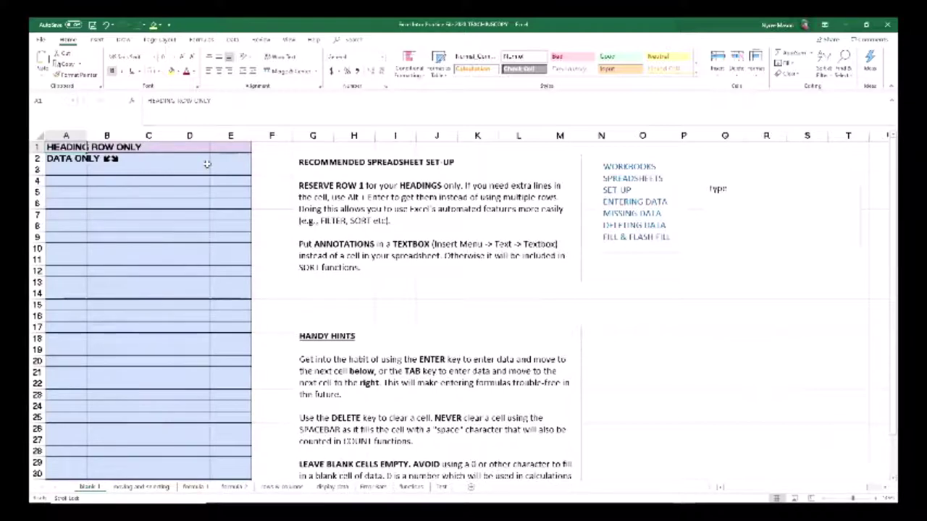
pyautogui.write('ID')
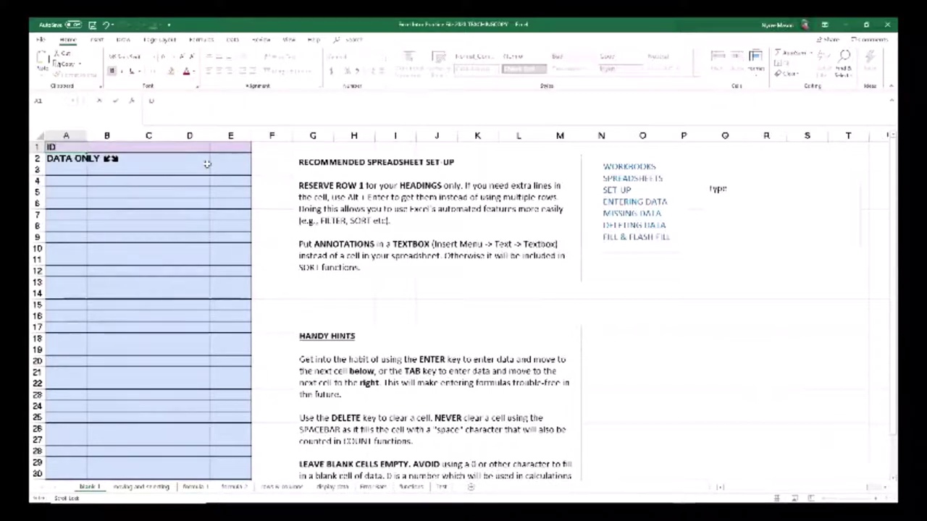
pyautogui.press('Return')
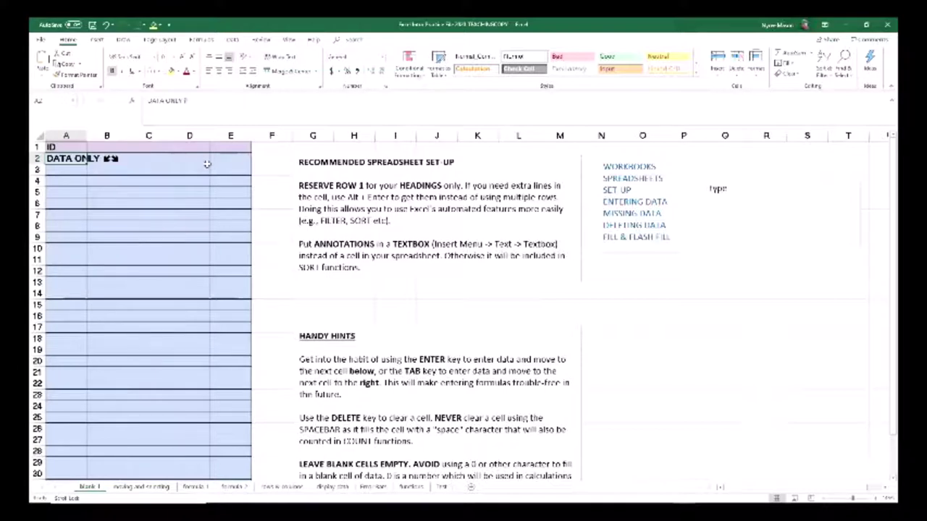
# Enter the ID numbers 1, 2 and 3 in cells A2 to A4, overwriting the placeholder text in A2.
pyautogui.write('1')
pyautogui.press('Return')
pyautogui.write('2')
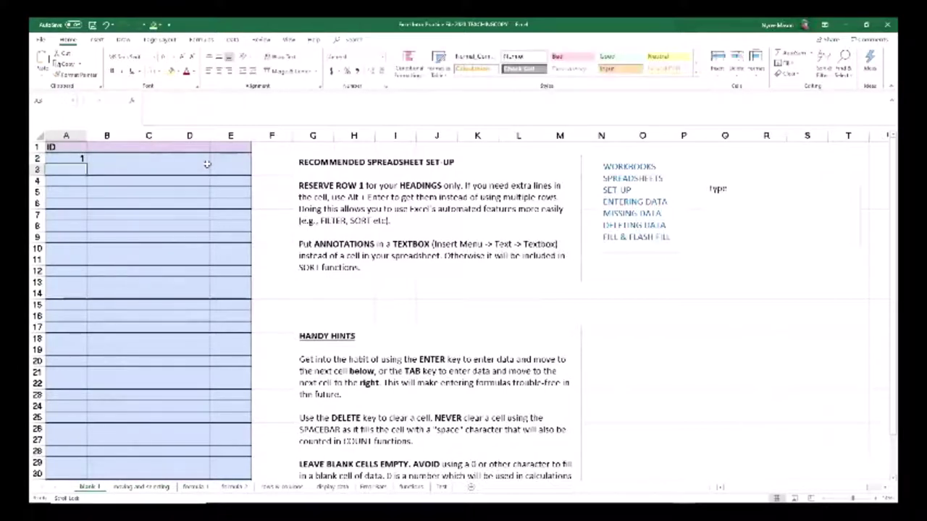
pyautogui.press('Return')
pyautogui.write('3')
pyautogui.press('Return')
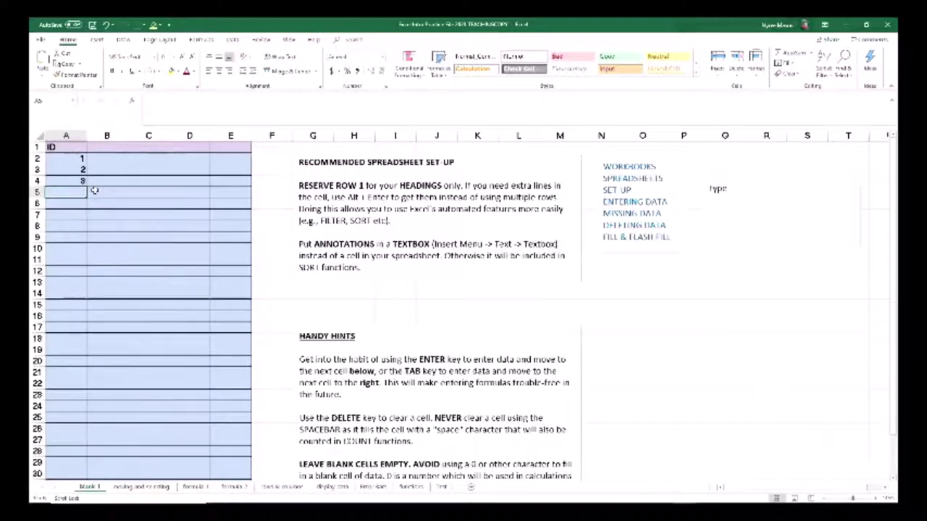
pyautogui.scroll(-1, 94, 189)
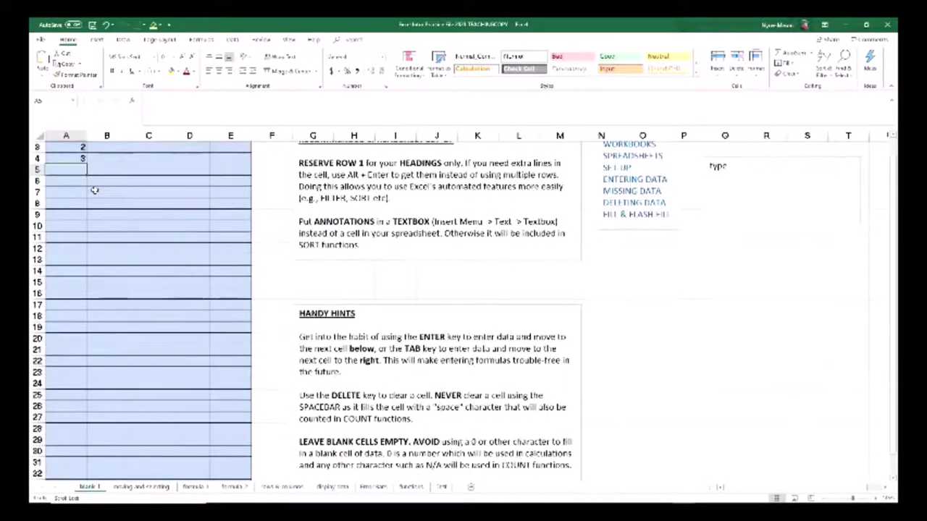
pyautogui.scroll(1, 94, 190)
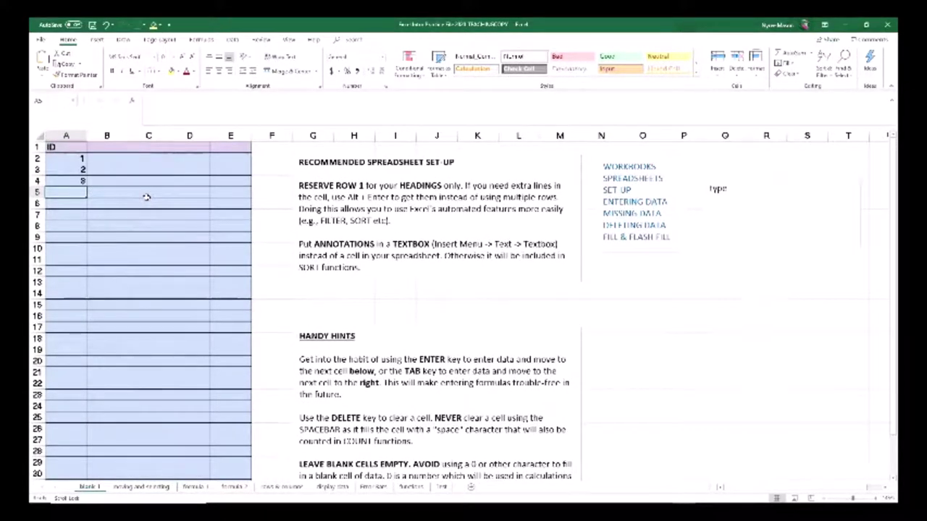
pyautogui.press('Return')
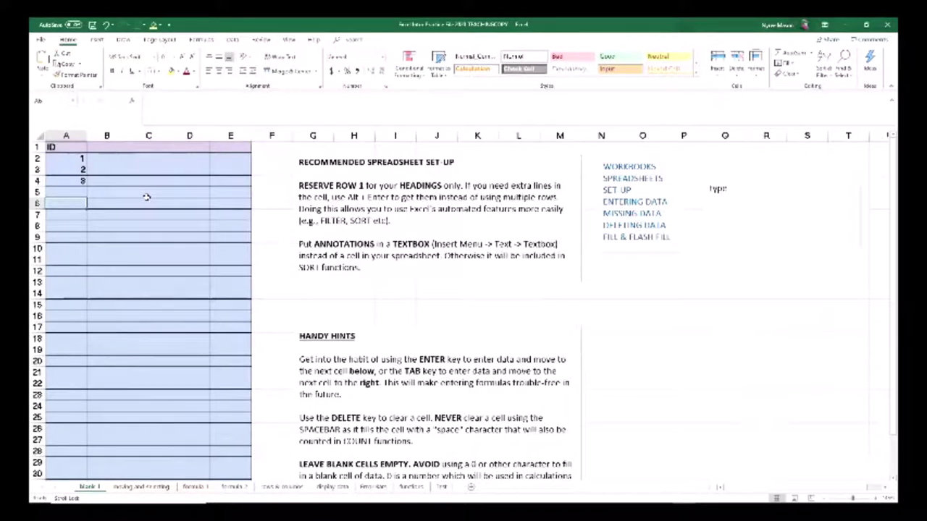
pyautogui.press('Tab')
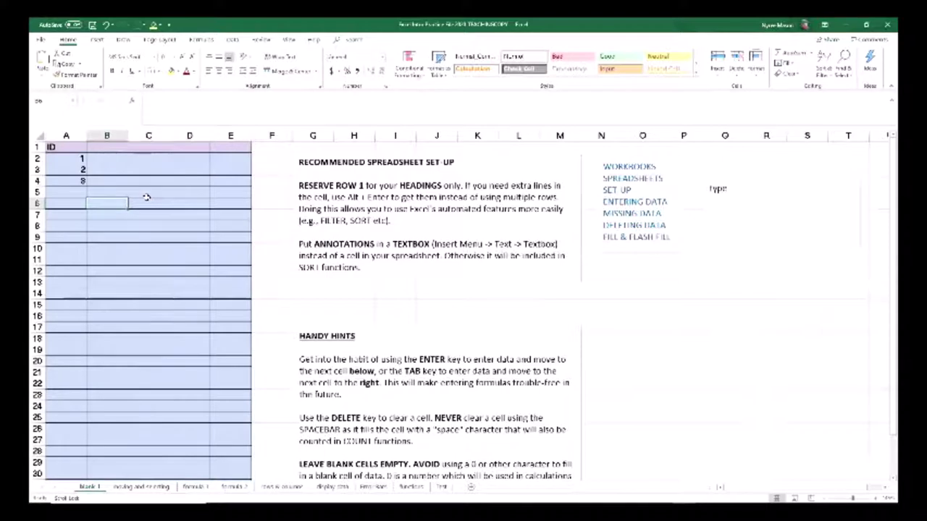
pyautogui.click(76, 194)
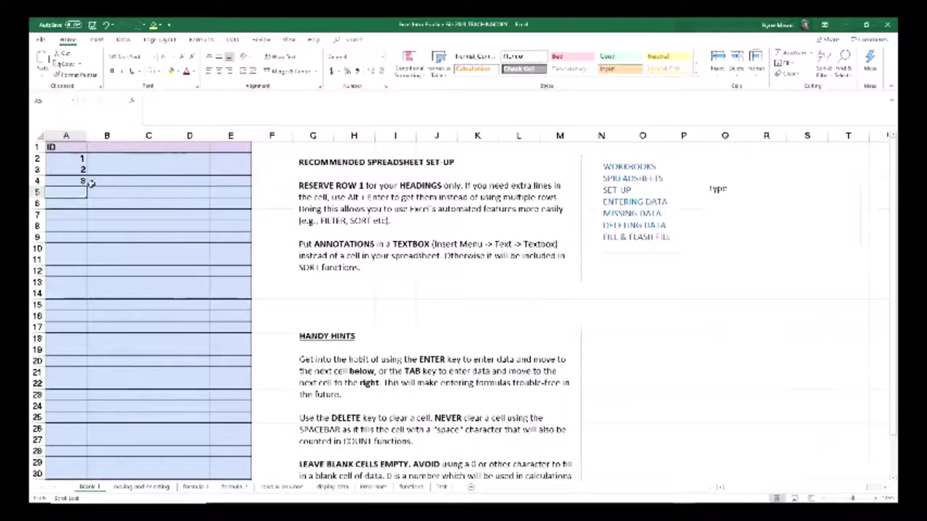
pyautogui.click(77, 158)
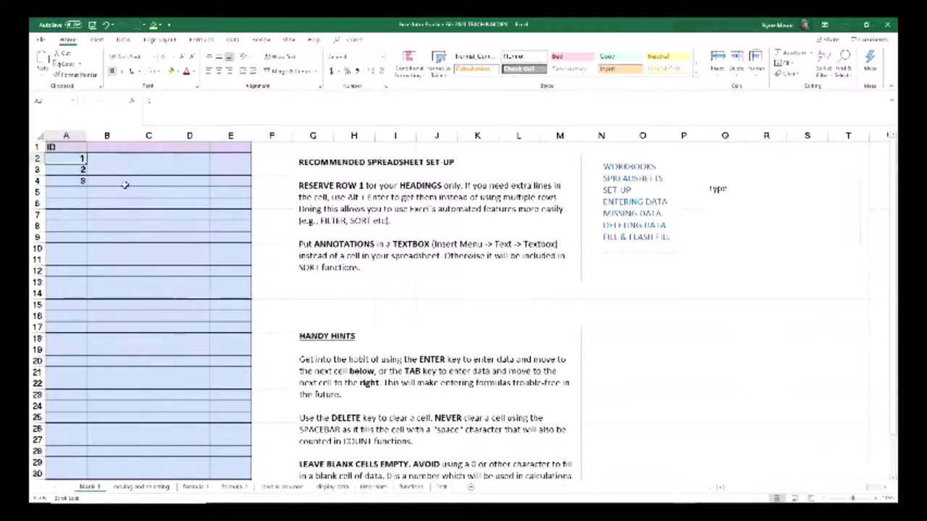
# Fill the value in cell A2 down column A through cell A30.
pyautogui.click(77, 193)
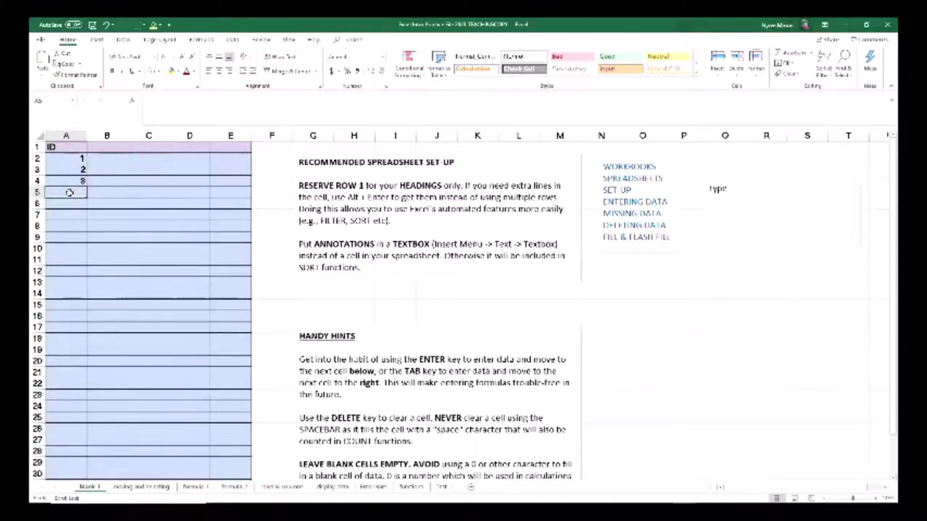
pyautogui.click(67, 160)
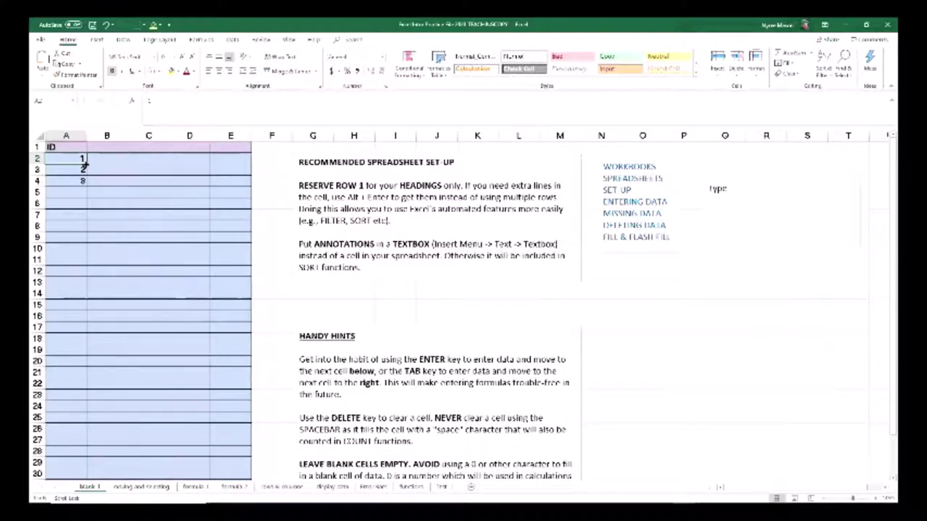
pyautogui.moveTo(84, 165); pyautogui.dragTo(80, 443)
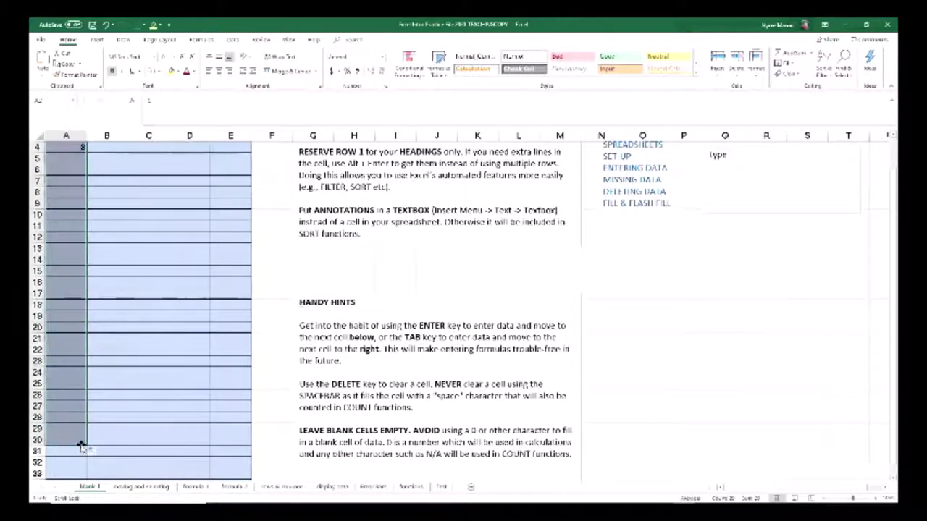
pyautogui.scroll(1, 118, 405)
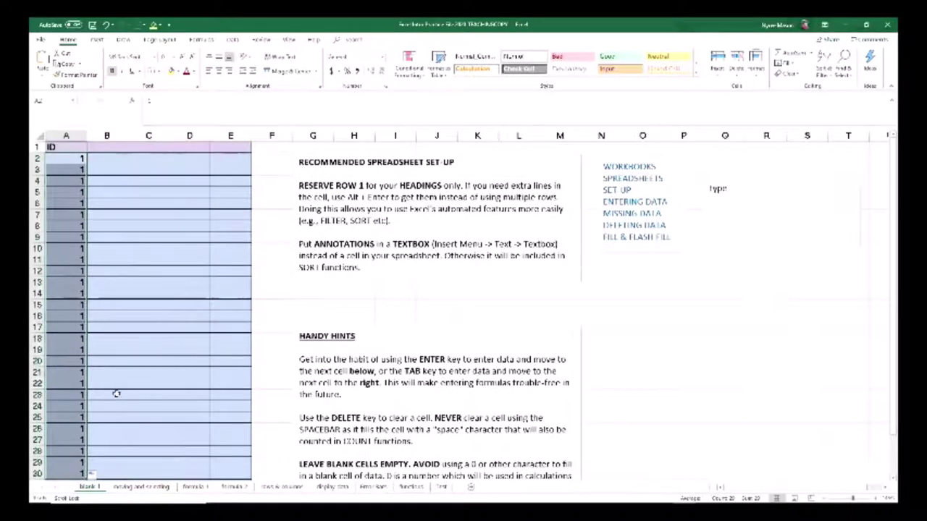
pyautogui.scroll(-2, 116, 393)
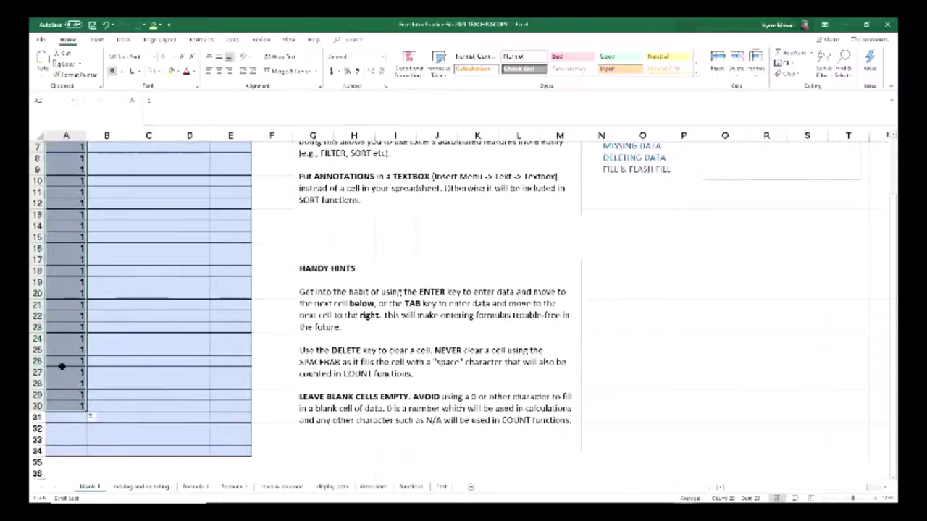
# Change the fill option for A2:A30 to Fill Series so the IDs run consecutively, and check the column.
pyautogui.click(93, 419)
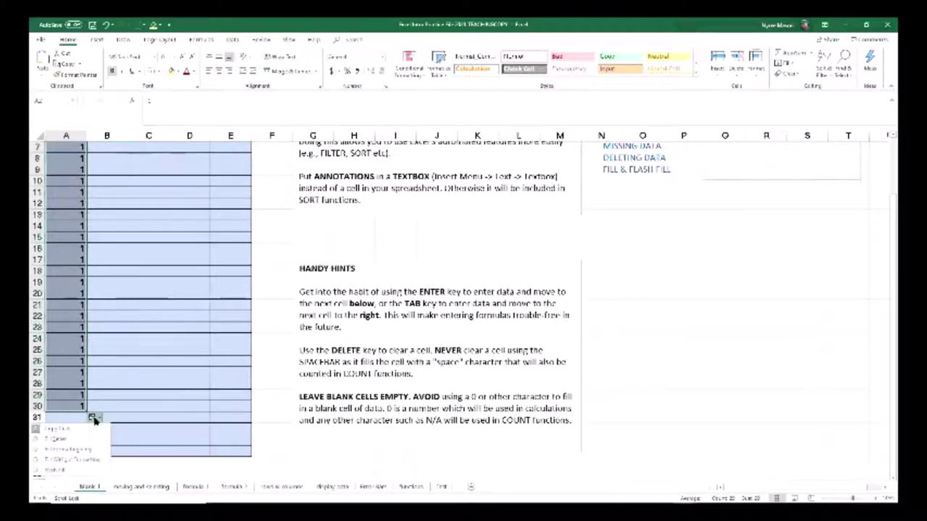
pyautogui.click(58, 440)
pyautogui.scroll(2, 61, 438)
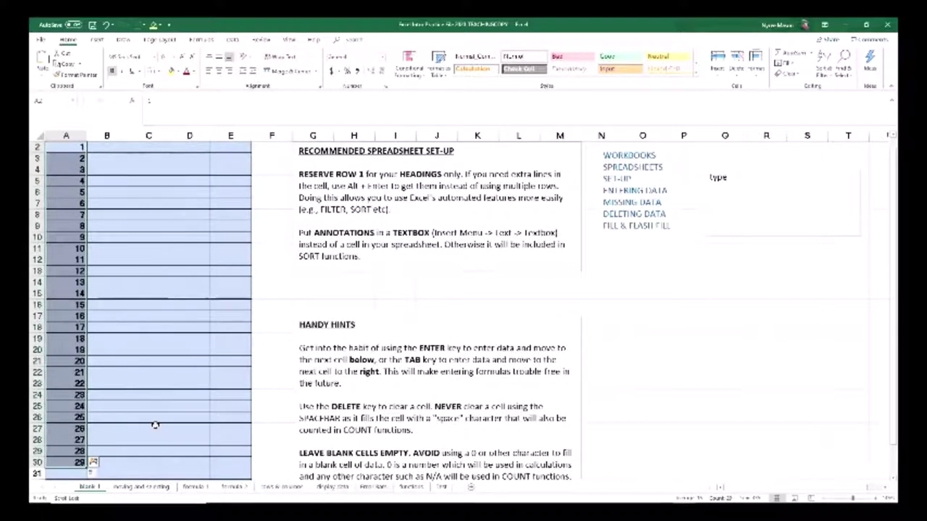
pyautogui.scroll(-2, 155, 425)
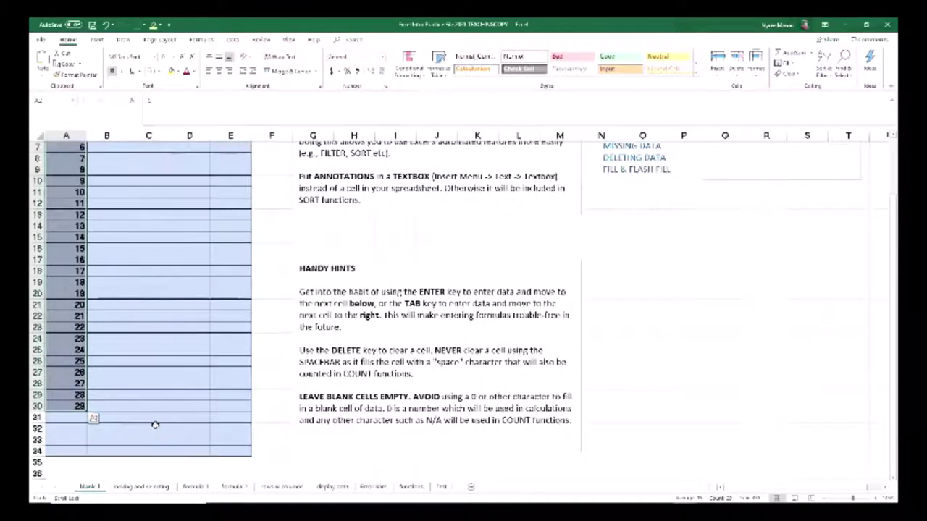
pyautogui.scroll(2, 155, 425)
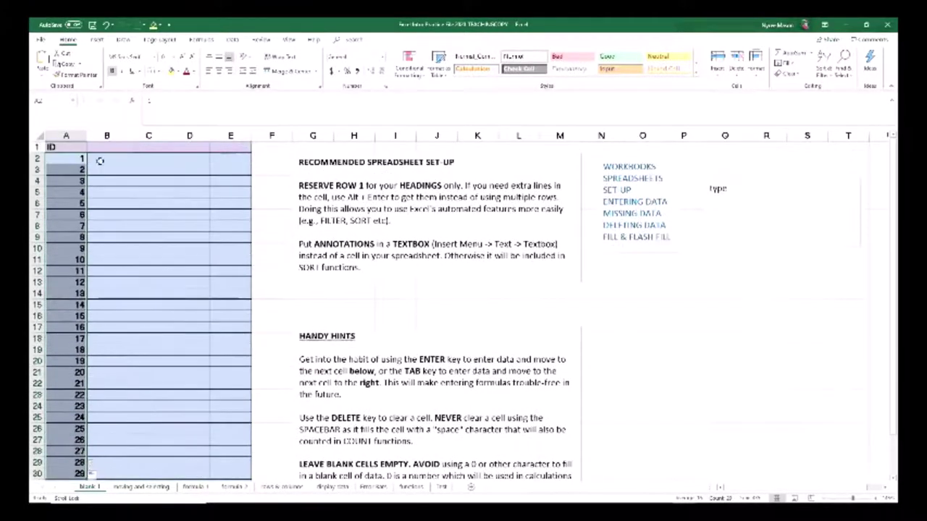
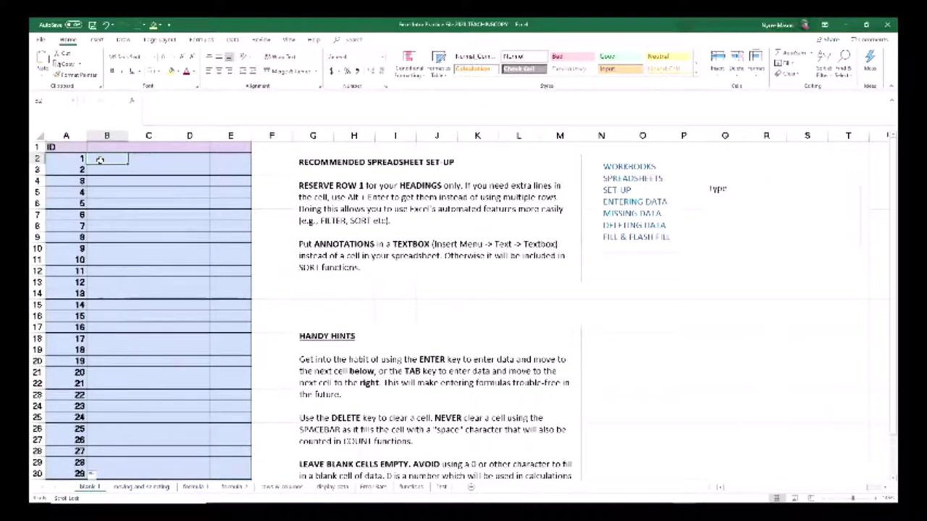
# Enter the values 1, 2 and 3 in cells B2 to B4.
pyautogui.write('1')
pyautogui.press('Return')
pyautogui.write('2')
pyautogui.press('Return')
pyautogui.write('3')
pyautogui.press('Return')
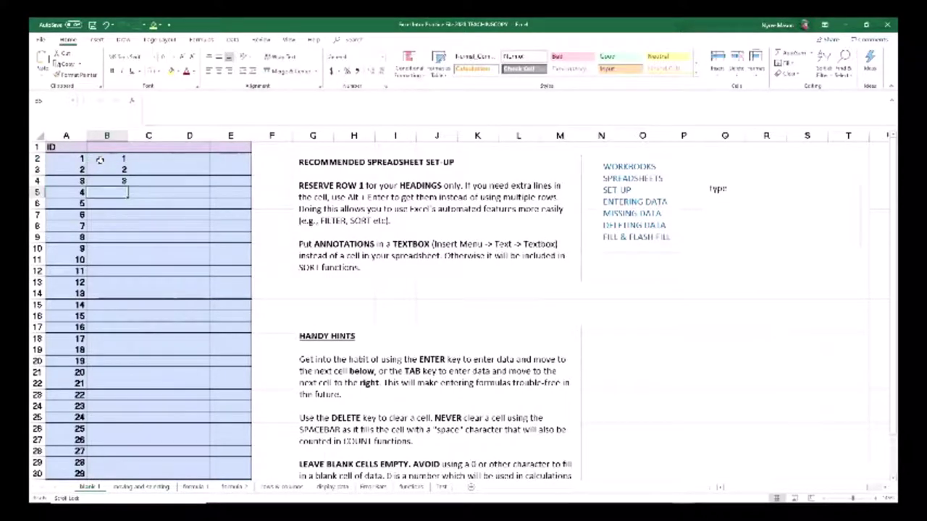
# Extend the number pattern in B2:B4 down column B to cell B30.
pyautogui.moveTo(100, 160); pyautogui.dragTo(104, 179)
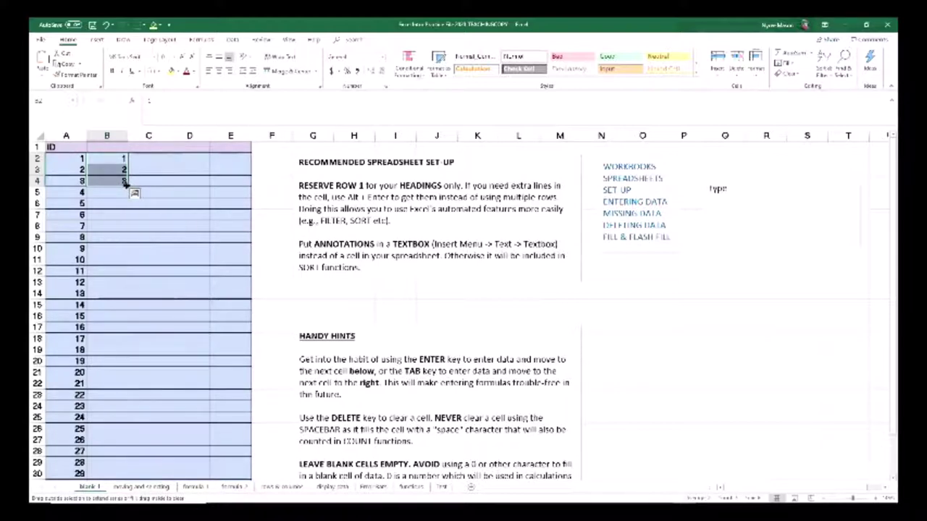
pyautogui.moveTo(126, 184); pyautogui.dragTo(125, 429)
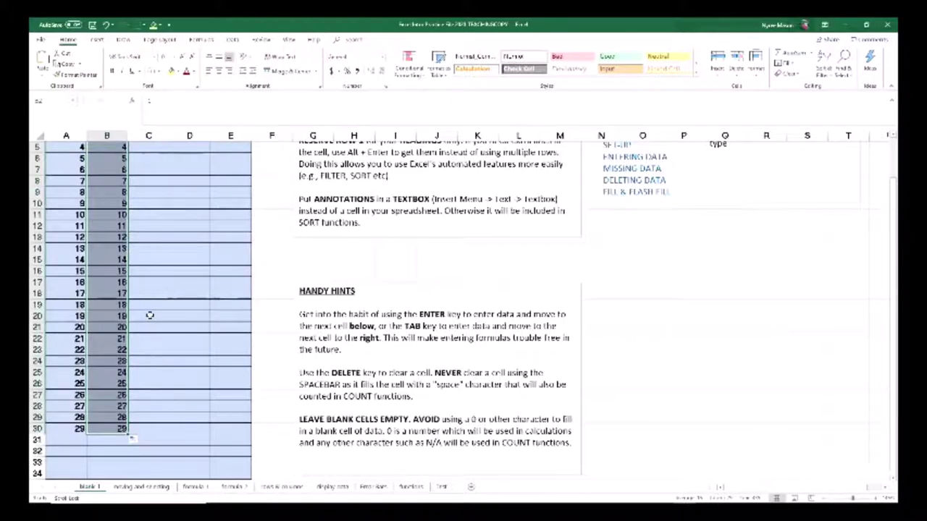
pyautogui.click(150, 315)
pyautogui.scroll(2, 150, 315)
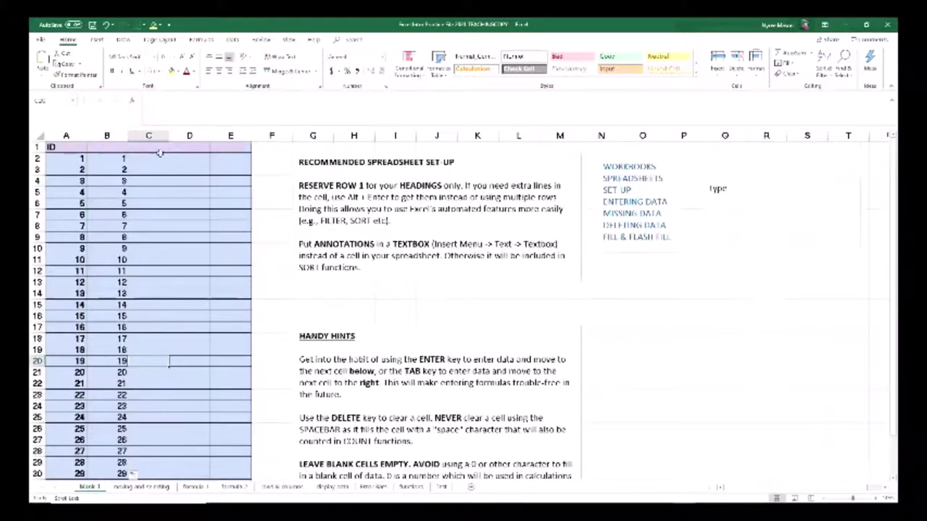
# Enter the values 2, 4 and 6 in cells C2 to C4.
pyautogui.click(155, 158)
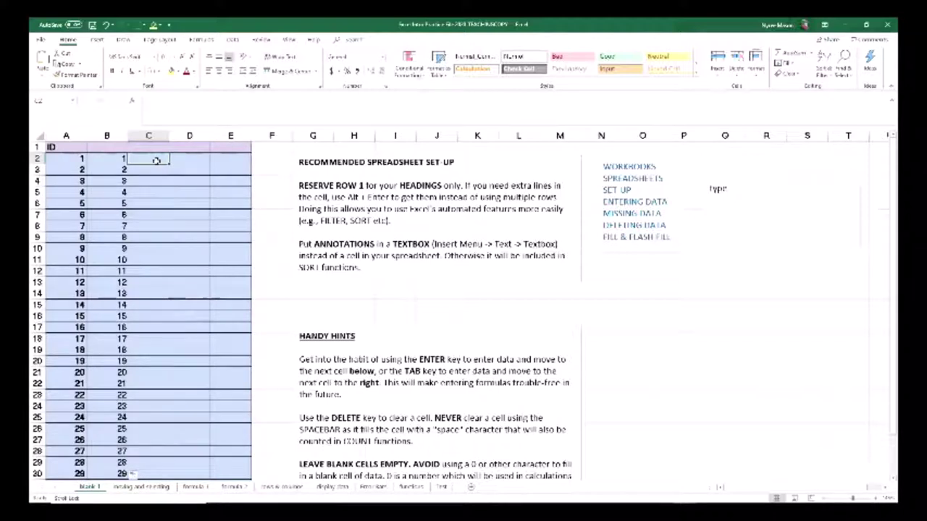
pyautogui.write('2')
pyautogui.press('Return')
pyautogui.write('4')
pyautogui.press('Return')
pyautogui.write('6')
pyautogui.press('Return')
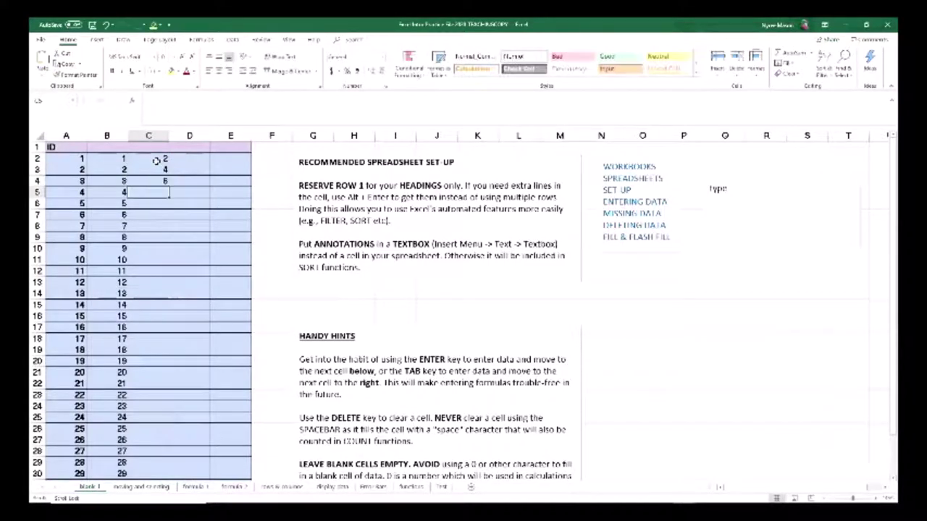
# Auto-fill the even-number pattern in C2:C4 down column C to match the length of the neighbouring data.
pyautogui.moveTo(156, 160); pyautogui.dragTo(158, 182)
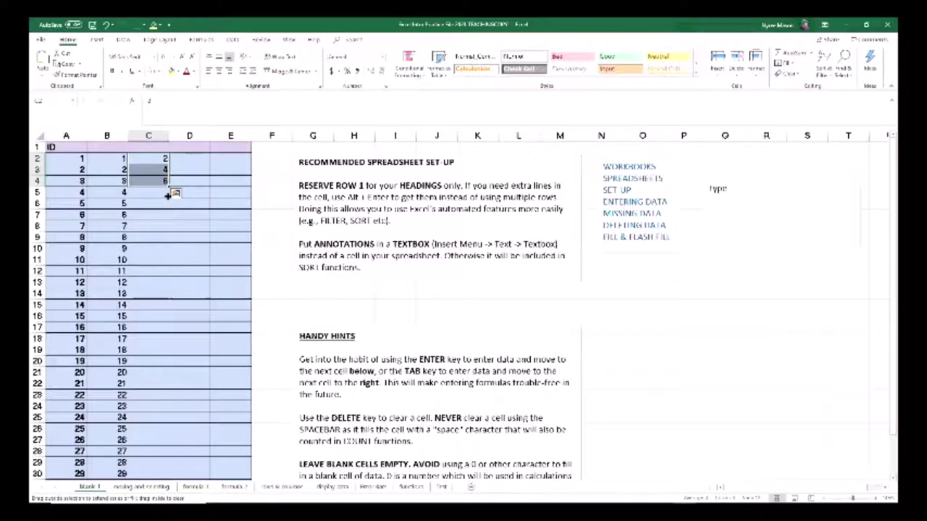
pyautogui.doubleClick(168, 193)
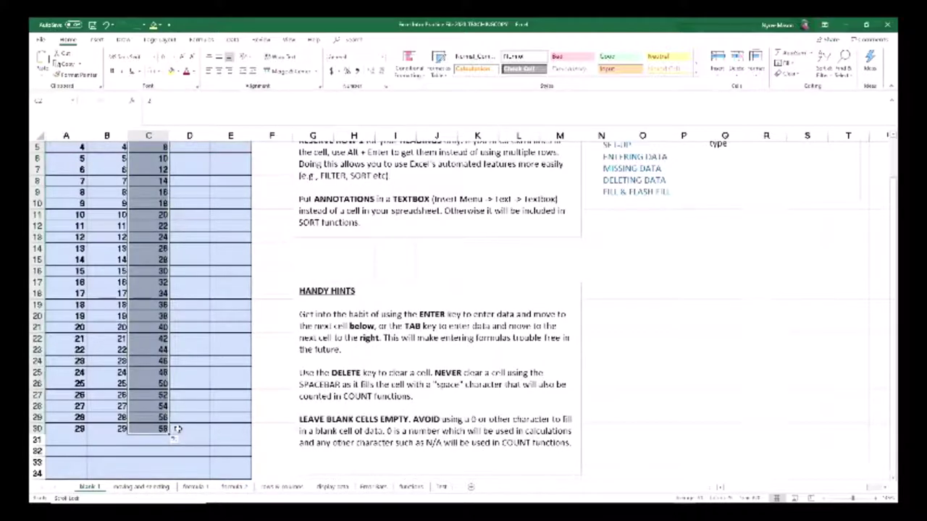
pyautogui.click(193, 376)
pyautogui.scroll(2, 192, 377)
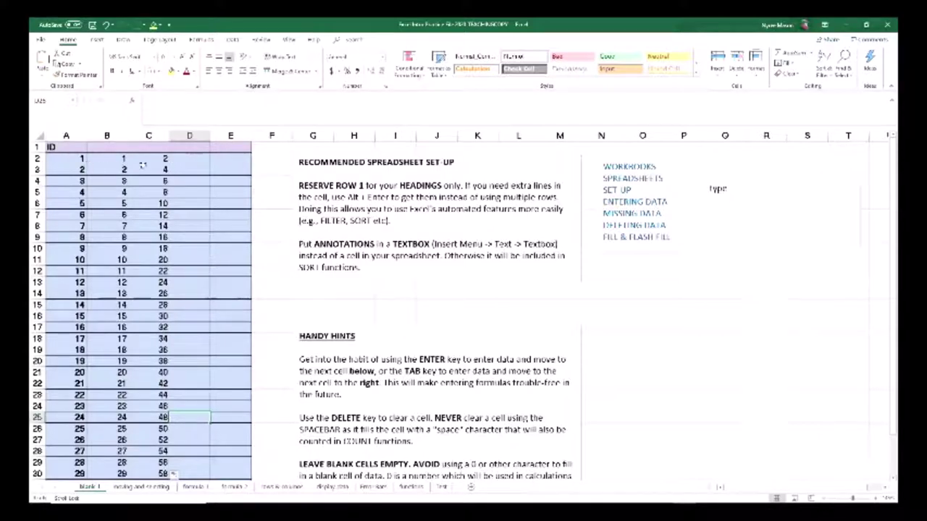
# Enter the values 1, 2 and 3 in cells D2 to D4.
pyautogui.click(178, 157)
pyautogui.write('1')
pyautogui.press('Return')
pyautogui.write('2')
pyautogui.press('Return')
pyautogui.write('3')
pyautogui.press('Return')
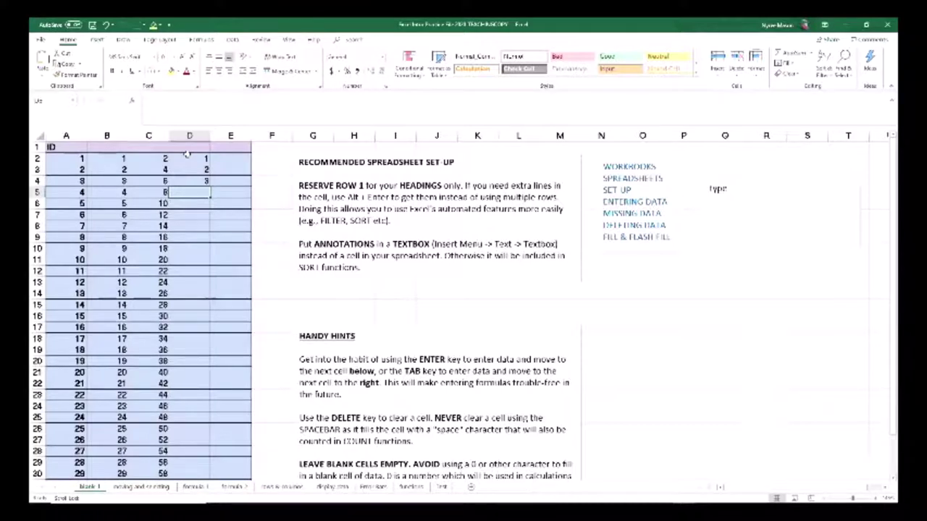
# Extend the number pattern in D2:D4 down column D to cell D30.
pyautogui.moveTo(188, 158); pyautogui.dragTo(187, 181)
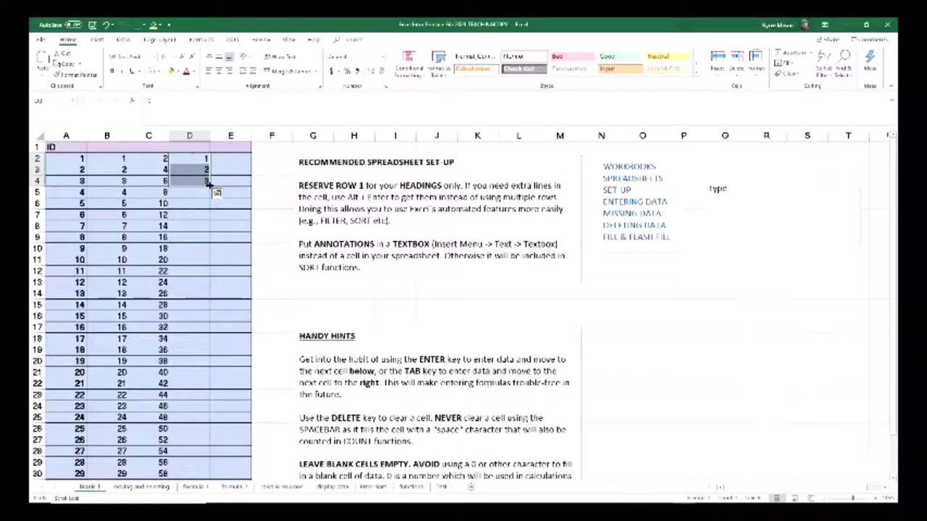
pyautogui.moveTo(209, 185); pyautogui.dragTo(206, 471)
pyautogui.scroll(-3, 228, 231)
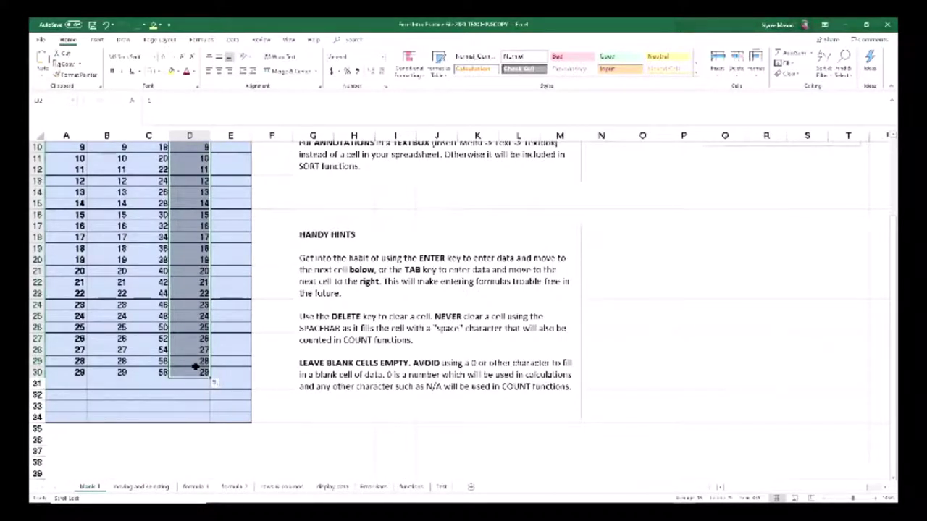
pyautogui.click(167, 204)
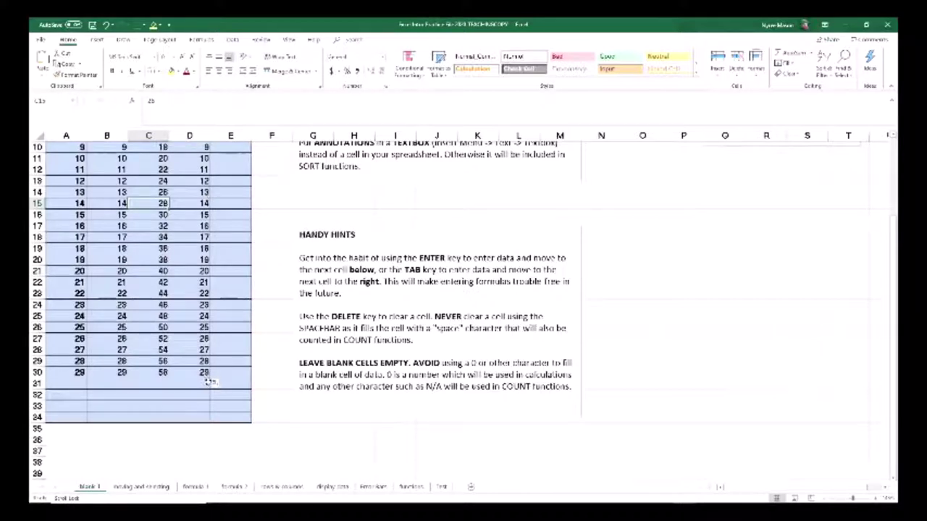
pyautogui.scroll(1, 235, 382)
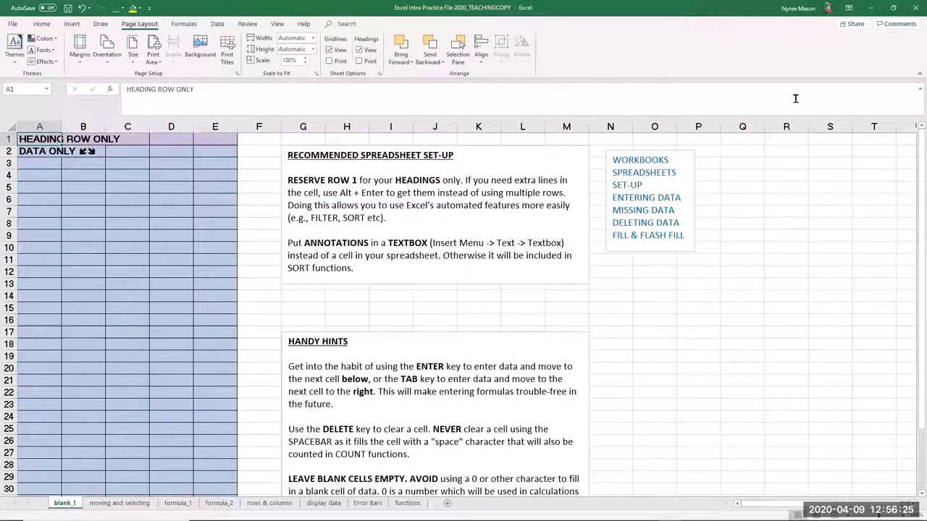
# Switch to the "moving and selecting" sheet and look through its student marks table, ending on cell A6.
pyautogui.click(121, 503)
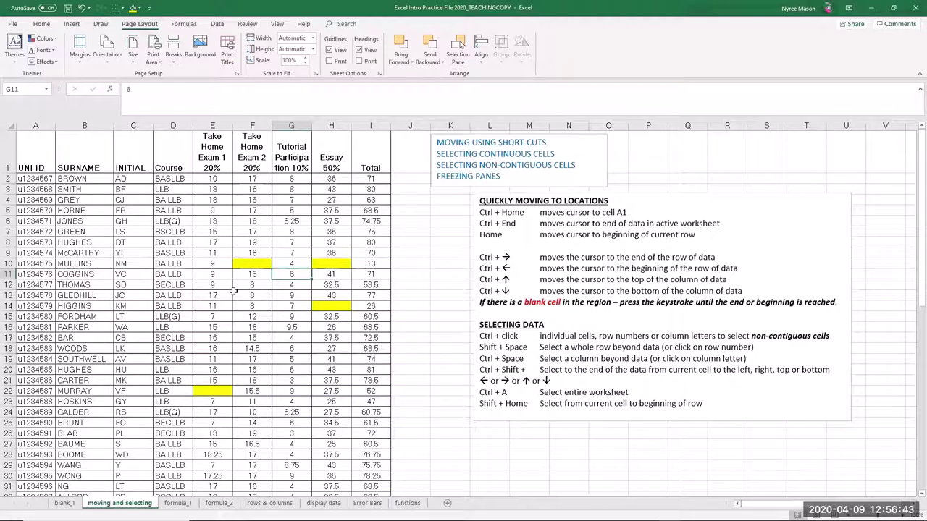
pyautogui.click(204, 233)
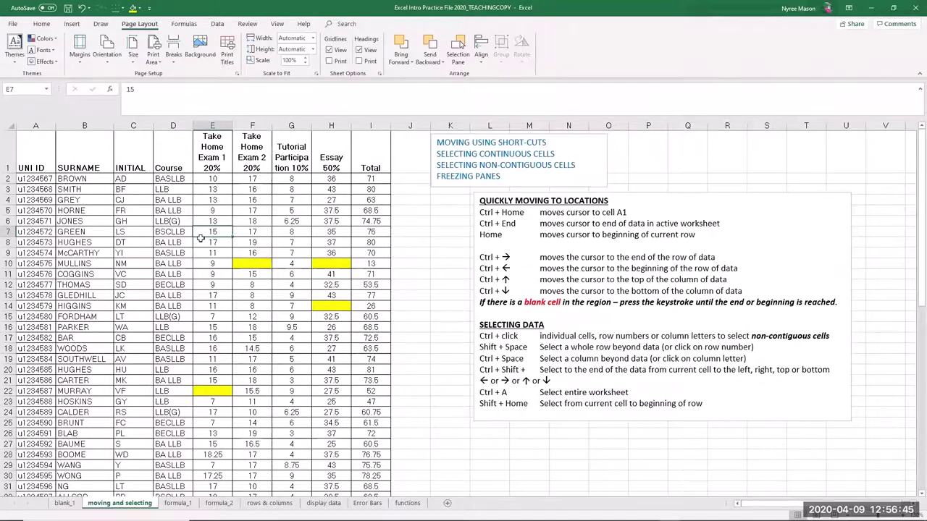
pyautogui.scroll(-4, 201, 240)
pyautogui.scroll(-5, 200, 240)
pyautogui.scroll(10, 201, 240)
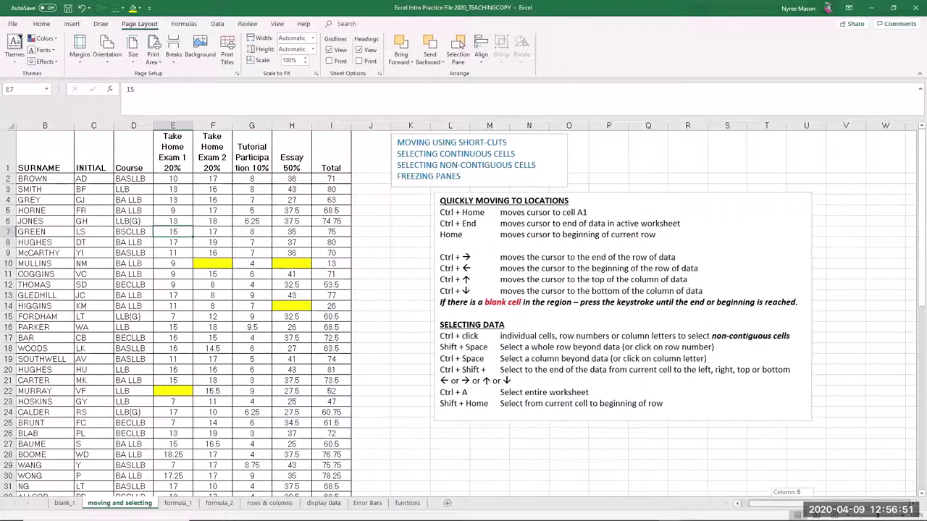
pyautogui.click(45, 222)
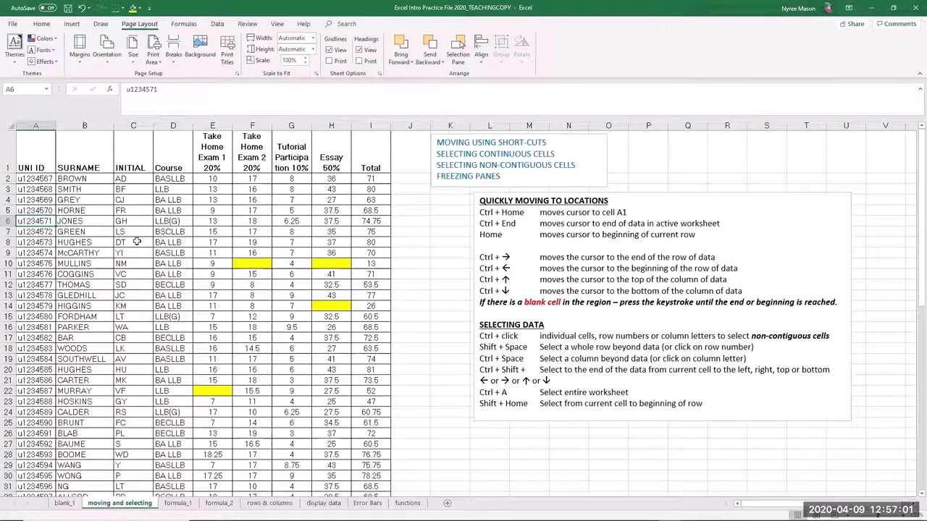
# Jump to cell A1, on to the last data cell I69 and the start of row 69, and back to A1.
pyautogui.hotkey('ctrl', 'Home')
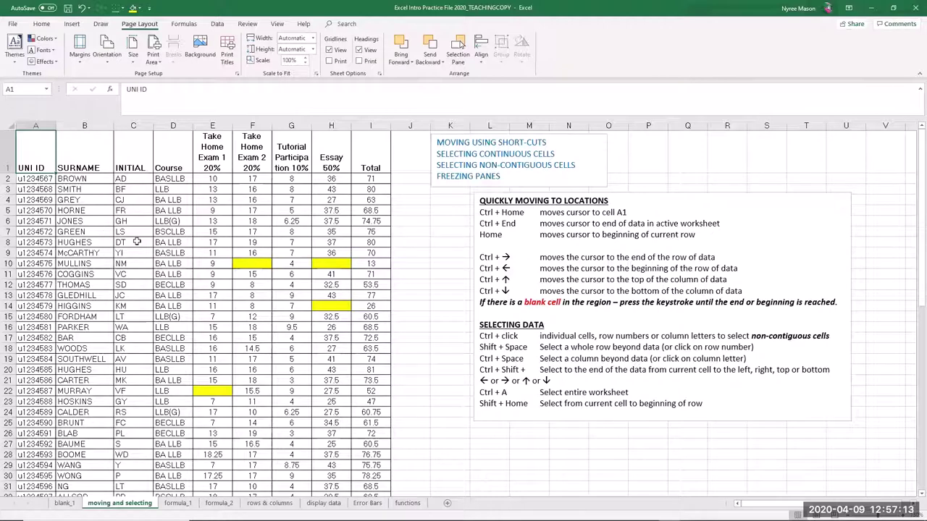
pyautogui.hotkey('ctrl', 'End')
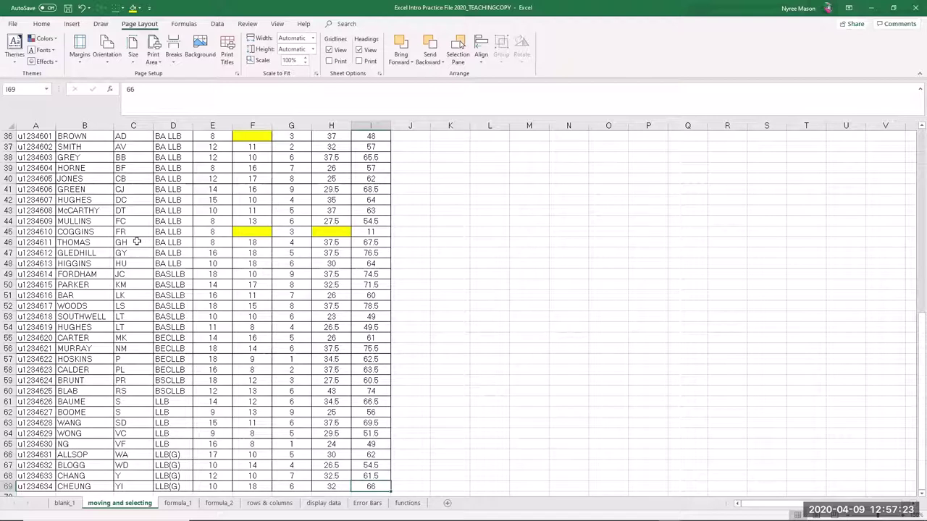
pyautogui.press('Home')
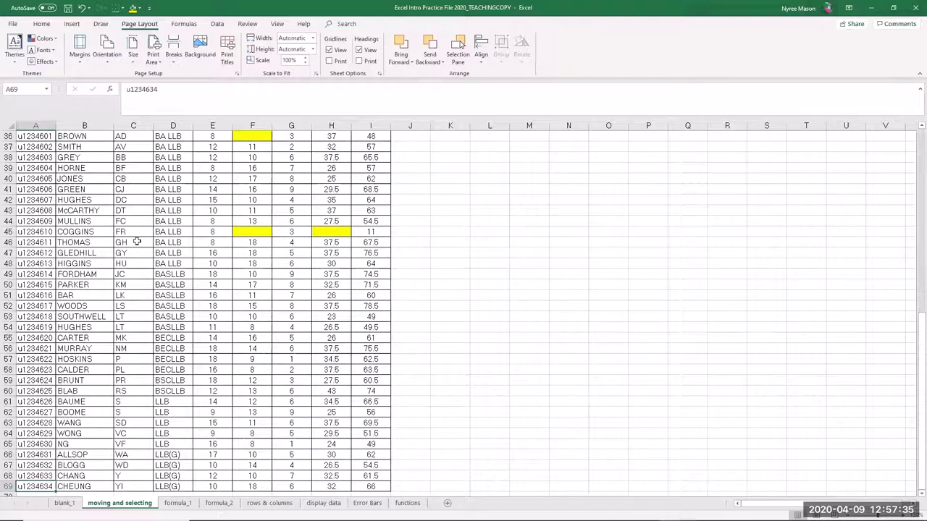
pyautogui.hotkey('ctrl', 'Home')
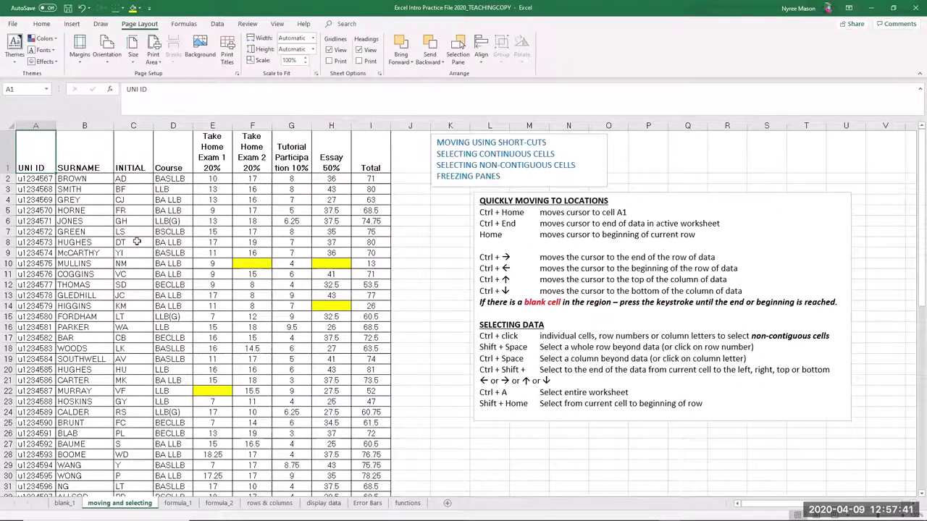
# Jump to the end of header row 1, and from A10 across the blank cells of row 10 to I10.
pyautogui.hotkey('ctrl', 'Right')
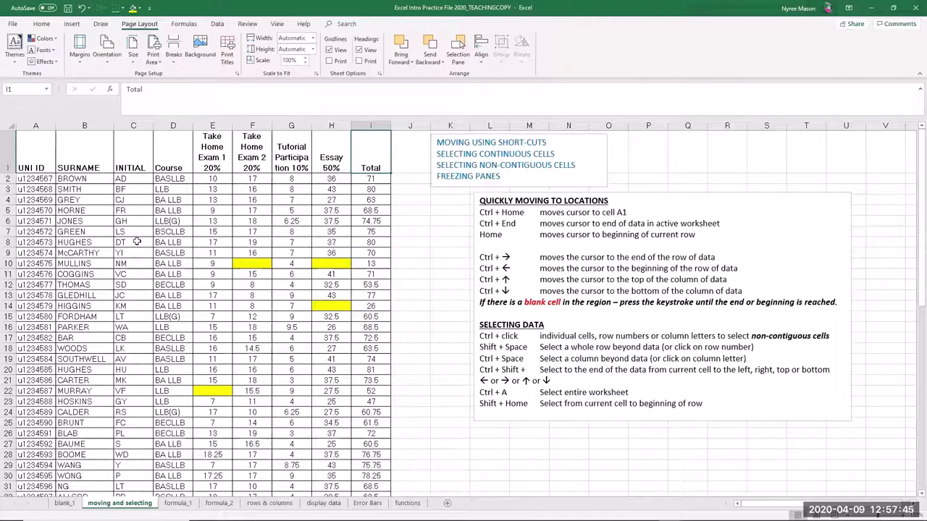
pyautogui.click(38, 262)
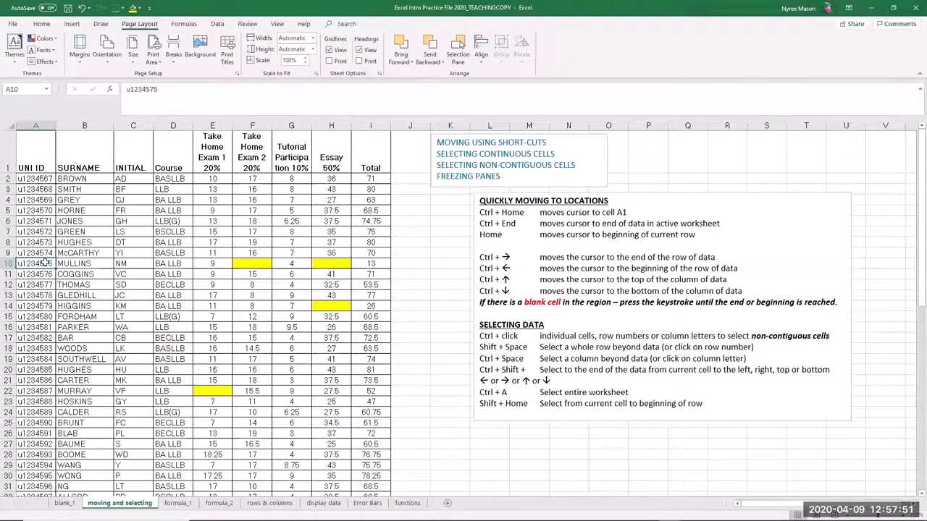
pyautogui.hotkey('ctrl', 'Right')
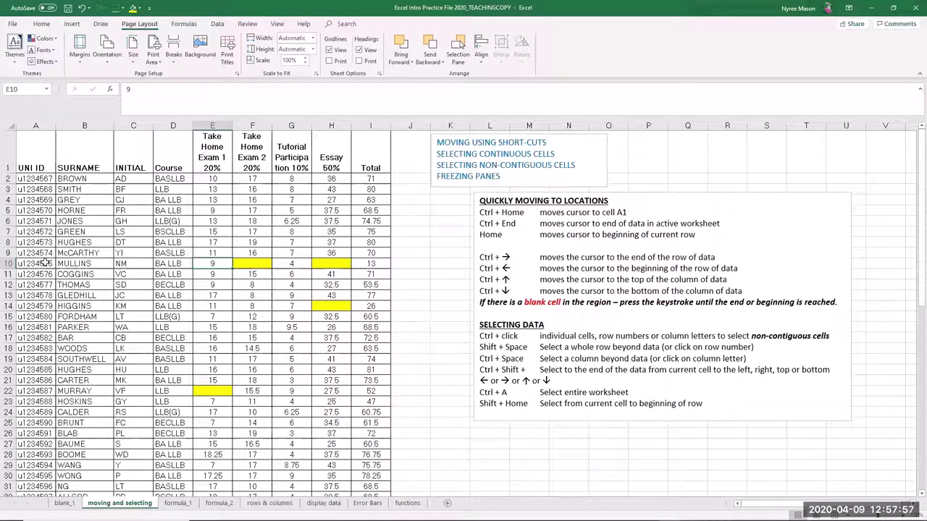
pyautogui.hotkey('ctrl', 'Right')
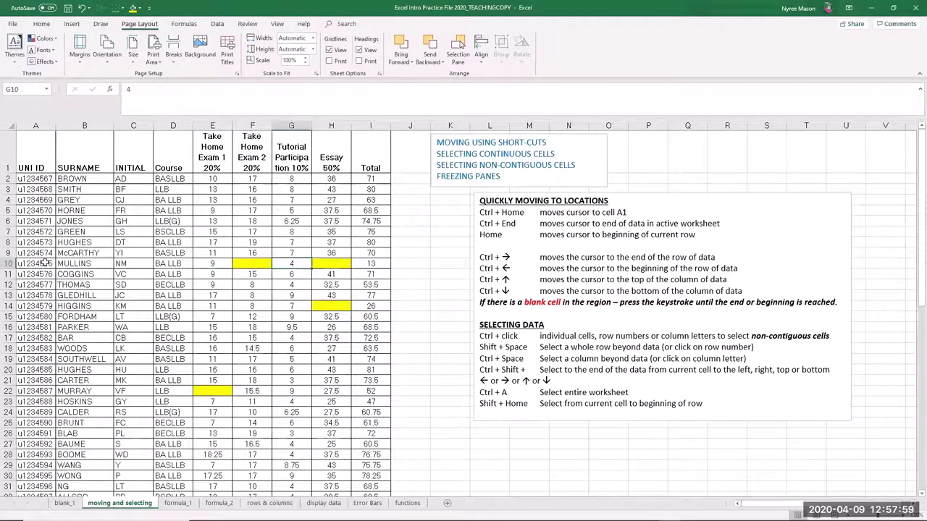
pyautogui.hotkey('ctrl', 'Right')
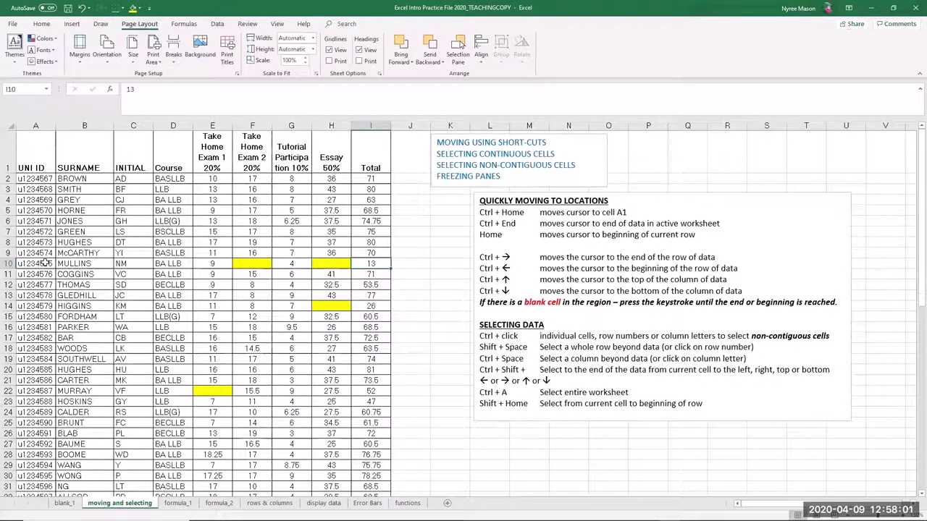
# Select the continuous block of cells B2 to F11 in the marks table, and clear the selection.
pyautogui.click(62, 252)
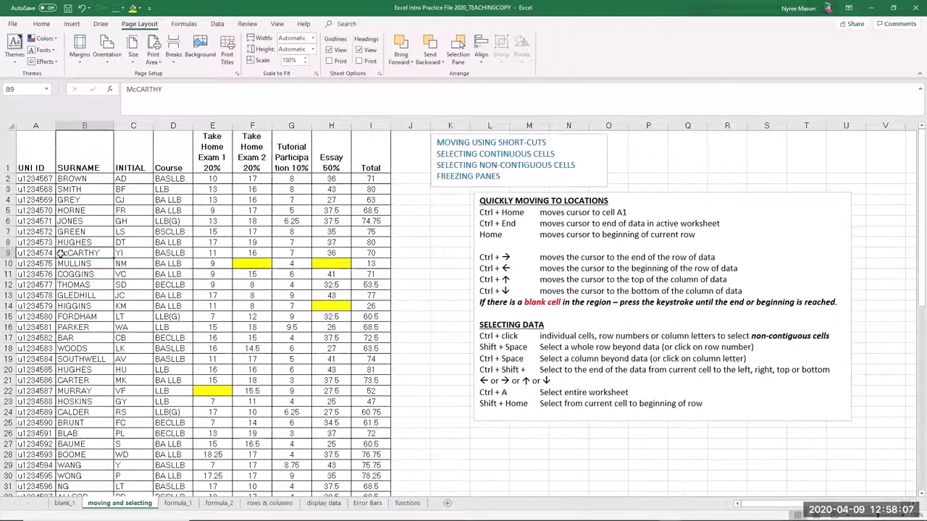
pyautogui.moveTo(60, 179); pyautogui.dragTo(264, 275)
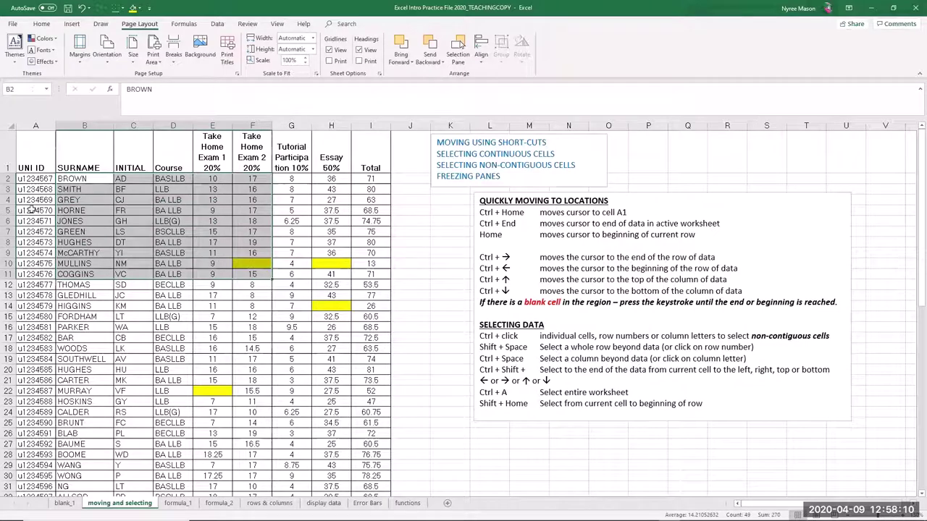
pyautogui.click(163, 317)
# Move to cell A2 and extend the selection cell by cell across row 2 to the Total column.
pyautogui.hotkey('ctrl', 'Up')
pyautogui.press('Down')
pyautogui.press('Home')
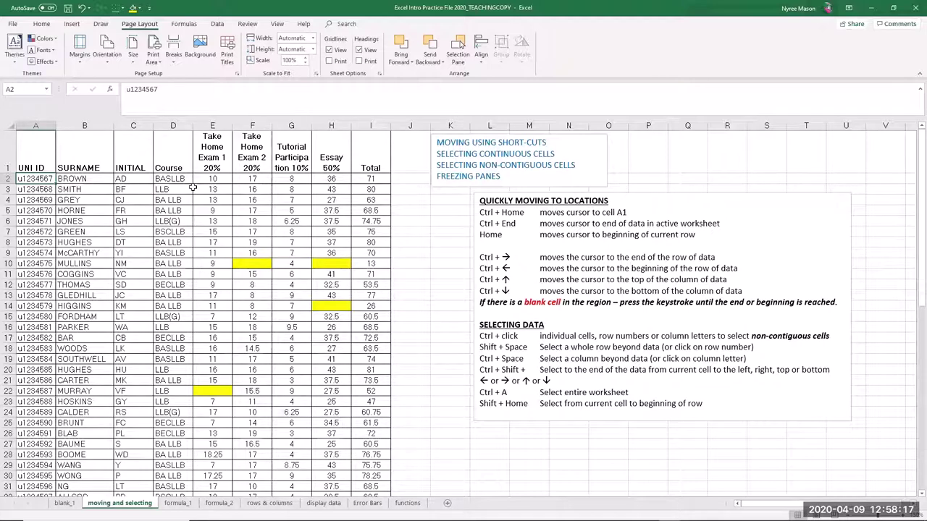
pyautogui.hotkey('shift', 'Right')
pyautogui.hotkey('shift', 'Right')
pyautogui.hotkey('shift', 'Right')
pyautogui.hotkey('shift', 'Right')
pyautogui.hotkey('shift', 'Right')
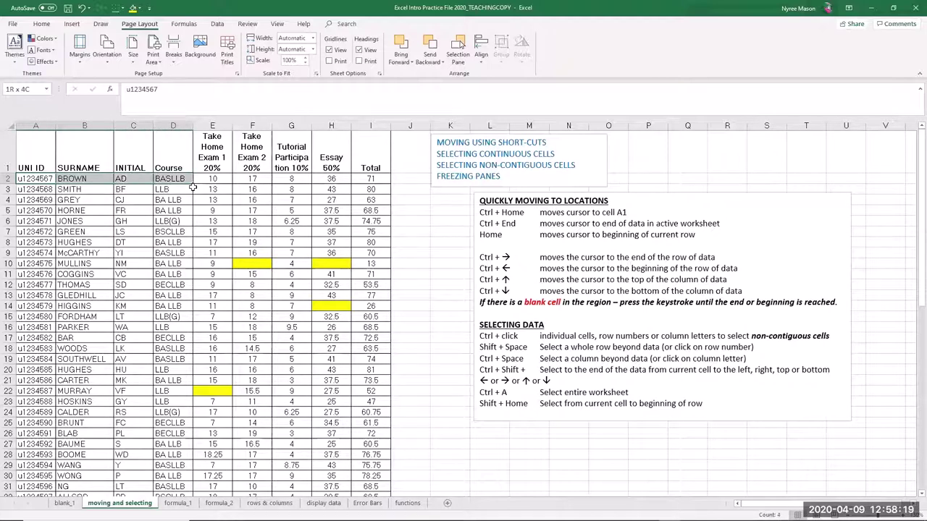
pyautogui.hotkey('shift', 'Right')
pyautogui.hotkey('shift', 'Right')
pyautogui.hotkey('shift', 'Right')
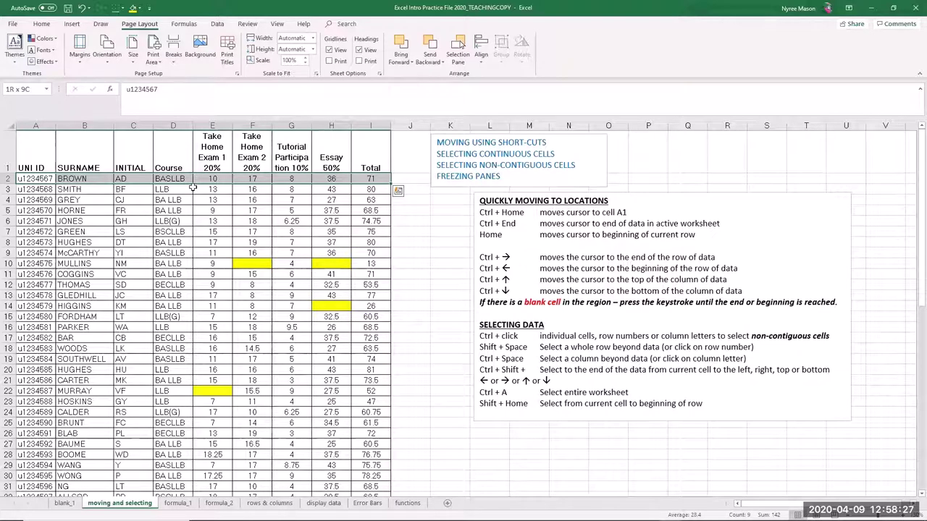
# Extend the row 2 selection downward row by row to cover A2 to I10, and clear it.
pyautogui.hotkey('shift', 'Down')
pyautogui.hotkey('shift', 'Down')
pyautogui.hotkey('shift', 'Down')
pyautogui.hotkey('shift', 'Down')
pyautogui.hotkey('shift', 'Down')
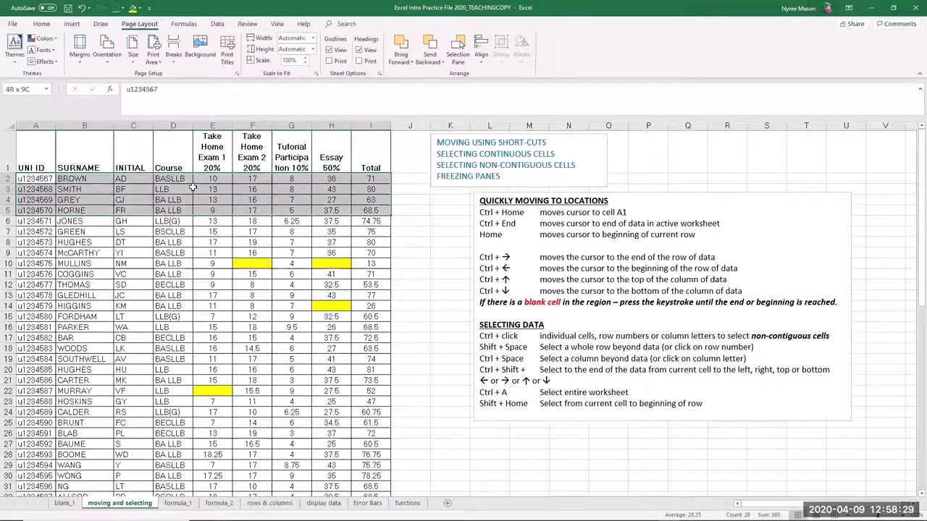
pyautogui.hotkey('shift', 'Down')
pyautogui.hotkey('shift', 'Down')
pyautogui.hotkey('shift', 'Down')
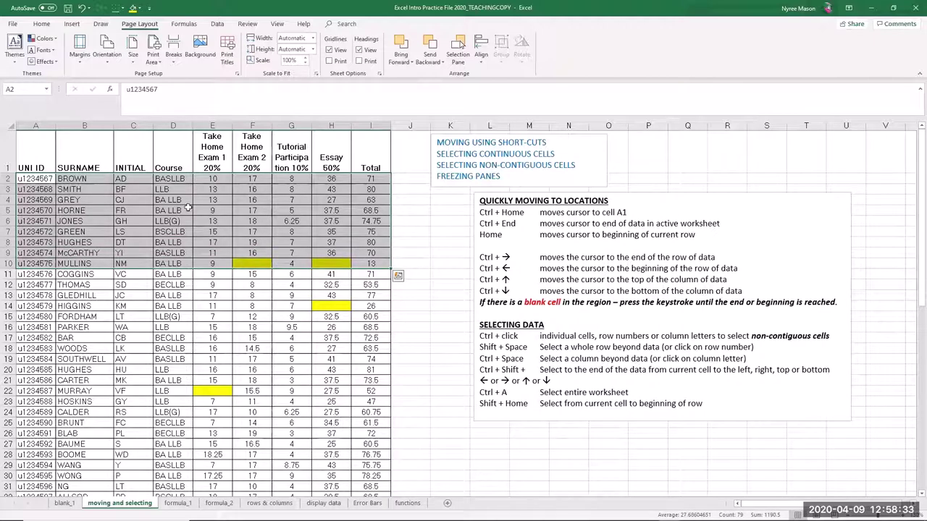
pyautogui.click(126, 291)
# Visit cell B2, the yellow blank cells F10, H10, H14 and E22 one at a time, and cell E2.
pyautogui.click(75, 179)
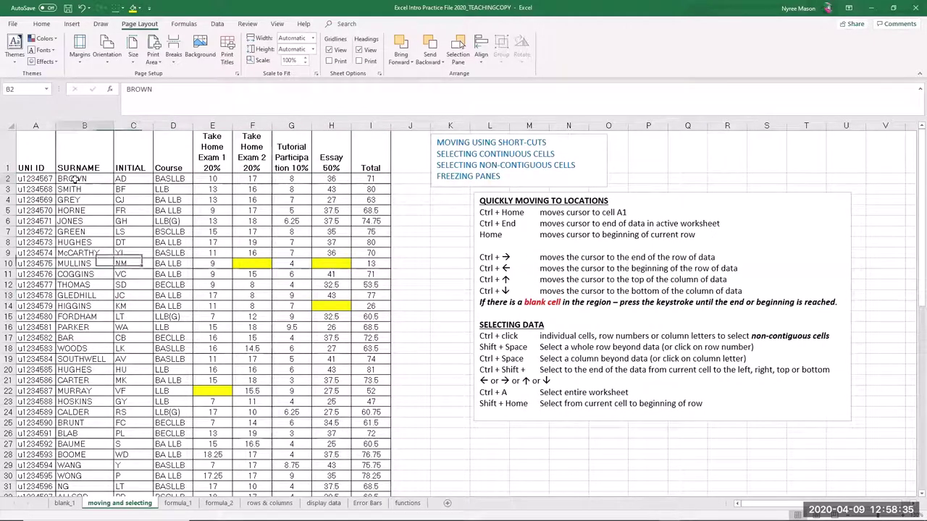
pyautogui.click(264, 264)
pyautogui.click(334, 265)
pyautogui.click(331, 307)
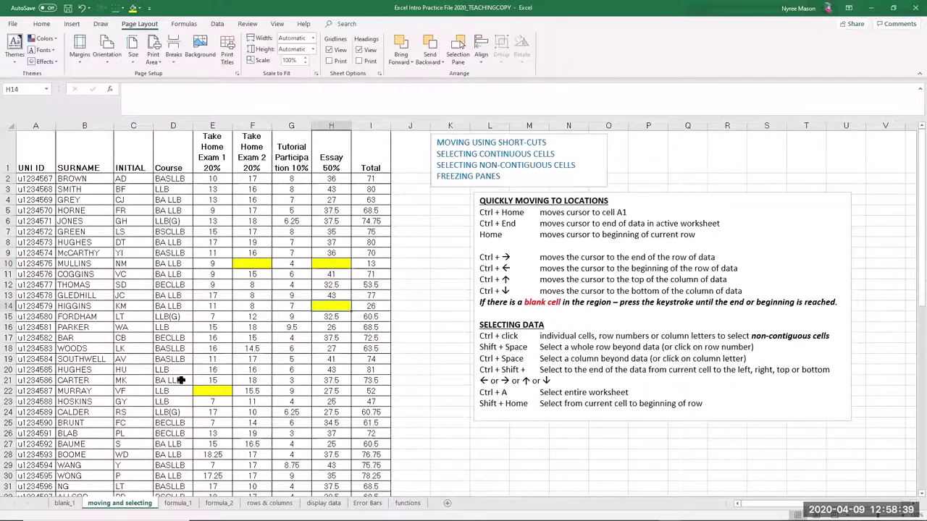
pyautogui.click(202, 391)
pyautogui.click(222, 181)
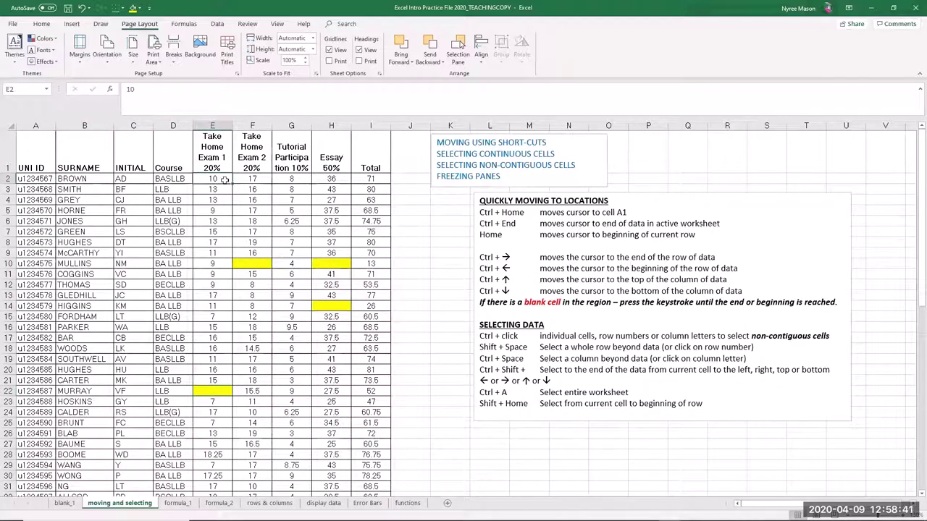
# Select the non-contiguous yellow blank cells F10, H10, H14 and E22 together, and release the selection.
pyautogui.click(258, 263)
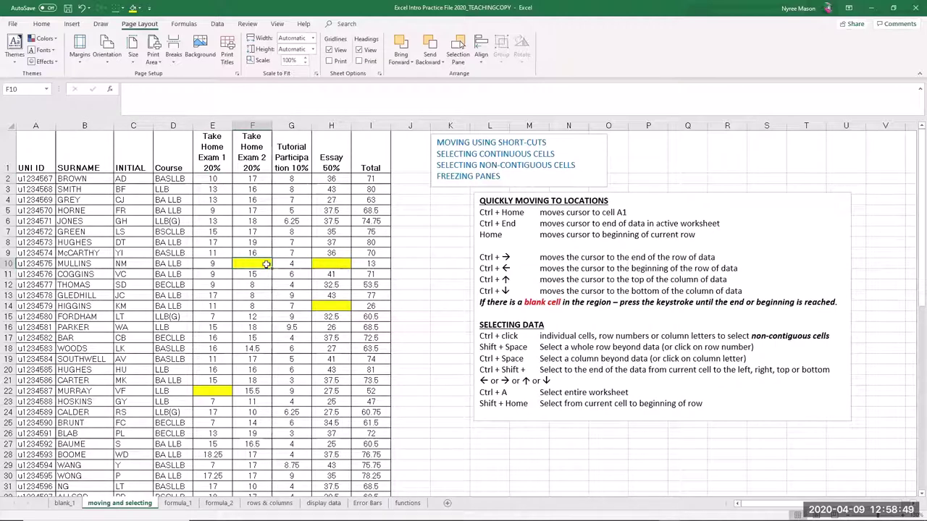
pyautogui.keyDown('ctrl'); pyautogui.click(332, 263); pyautogui.keyUp('ctrl')
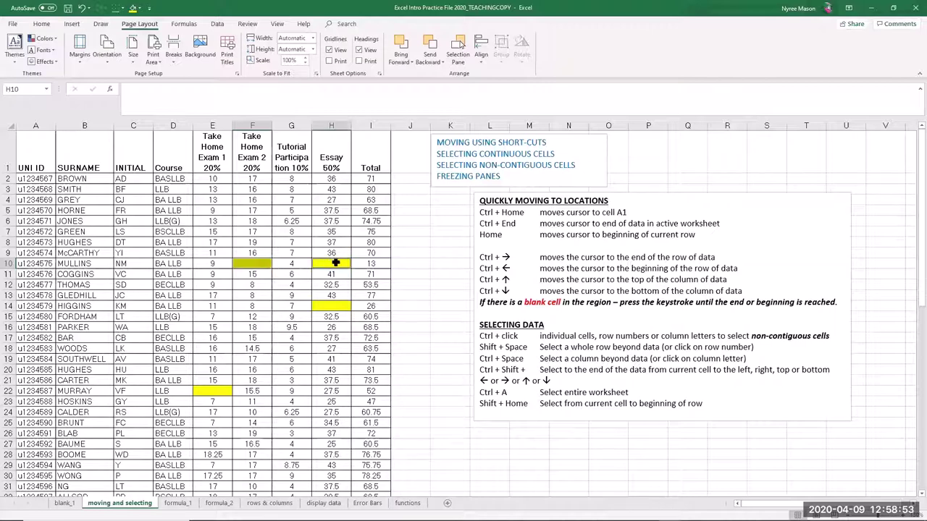
pyautogui.keyDown('ctrl'); pyautogui.click(337, 307); pyautogui.keyUp('ctrl')
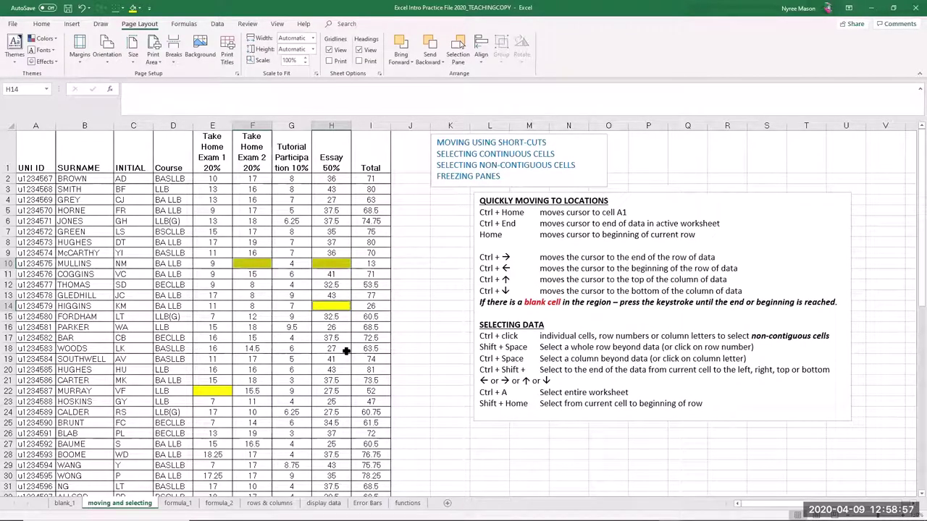
pyautogui.keyDown('ctrl'); pyautogui.click(218, 391); pyautogui.keyUp('ctrl')
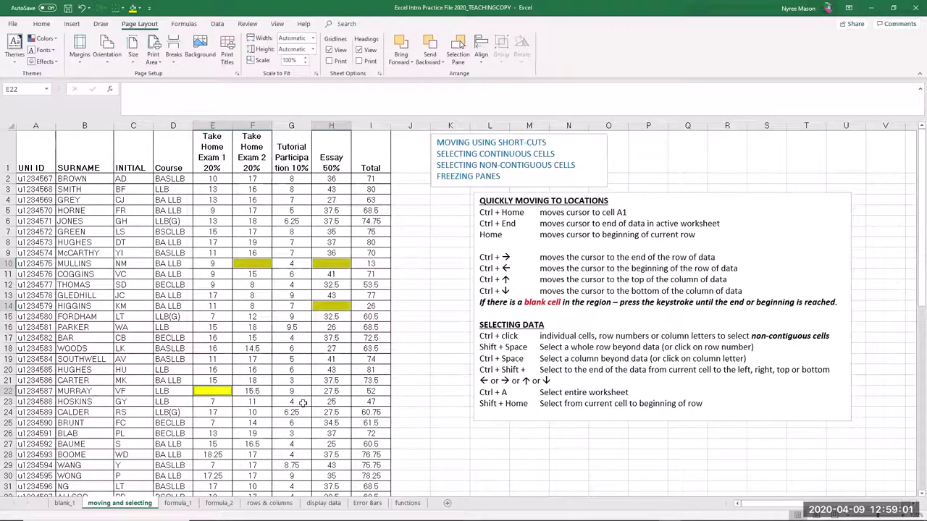
pyautogui.click(304, 360)
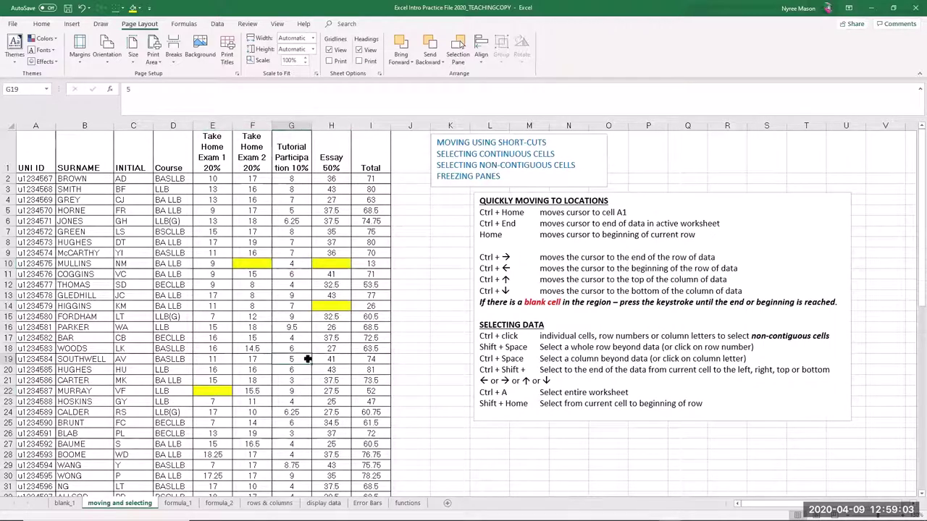
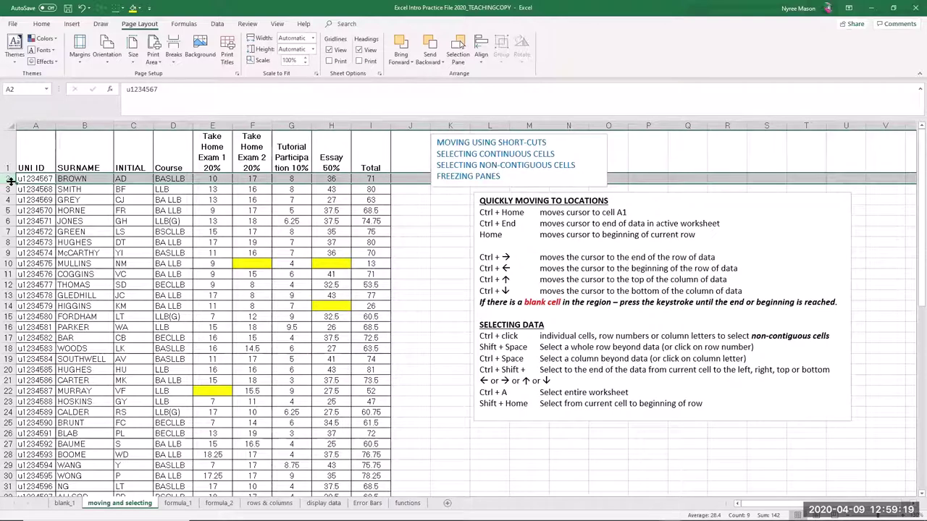
# Select entire rows 2 to 12 and entire columns B to F in turn, and clear the selection.
pyautogui.moveTo(9, 178); pyautogui.dragTo(9, 286)
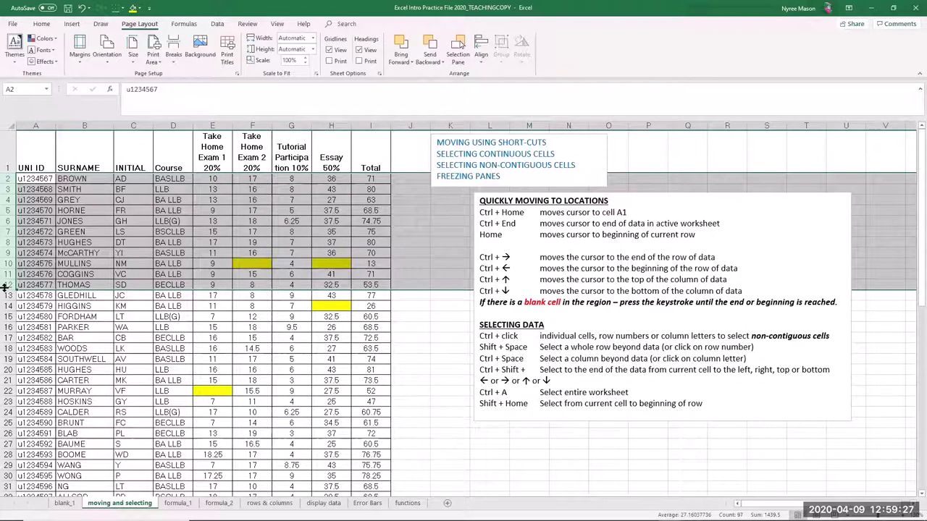
pyautogui.moveTo(77, 125); pyautogui.dragTo(254, 234)
pyautogui.click(253, 240)
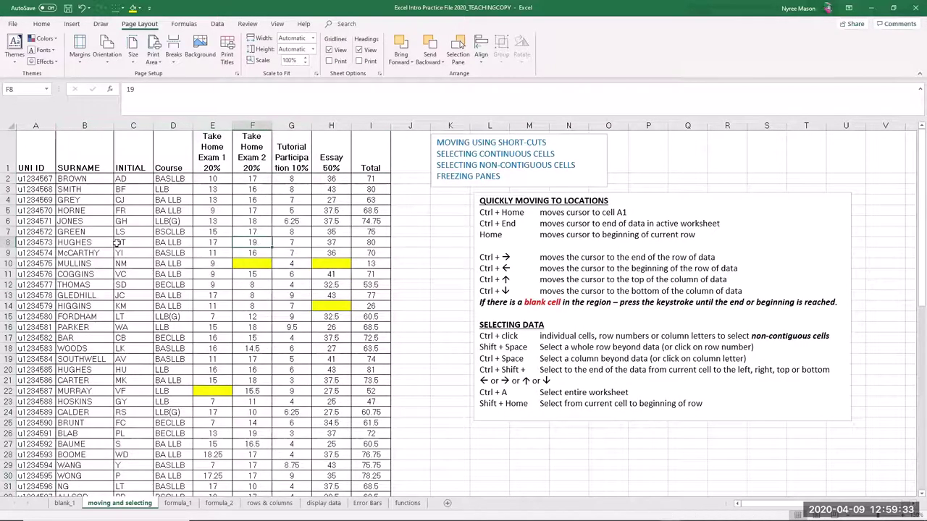
# Select the whole of column A from cell A4 and the whole of row 4 from cell B4, and clear the selection.
pyautogui.click(42, 199)
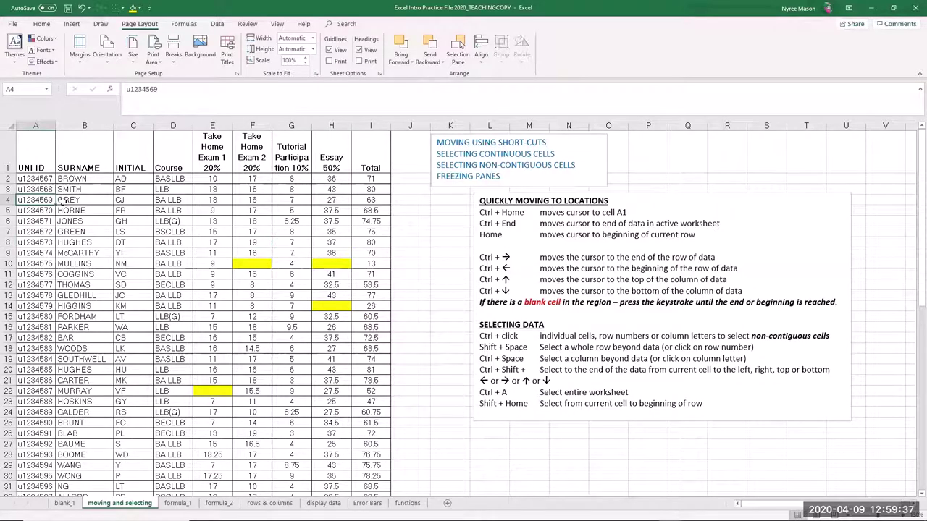
pyautogui.hotkey('ctrl', 'space')
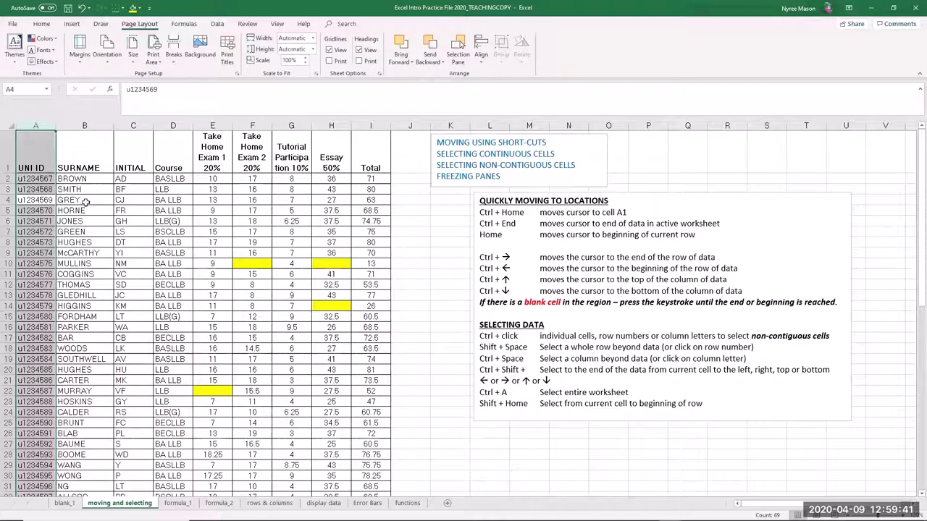
pyautogui.click(91, 200)
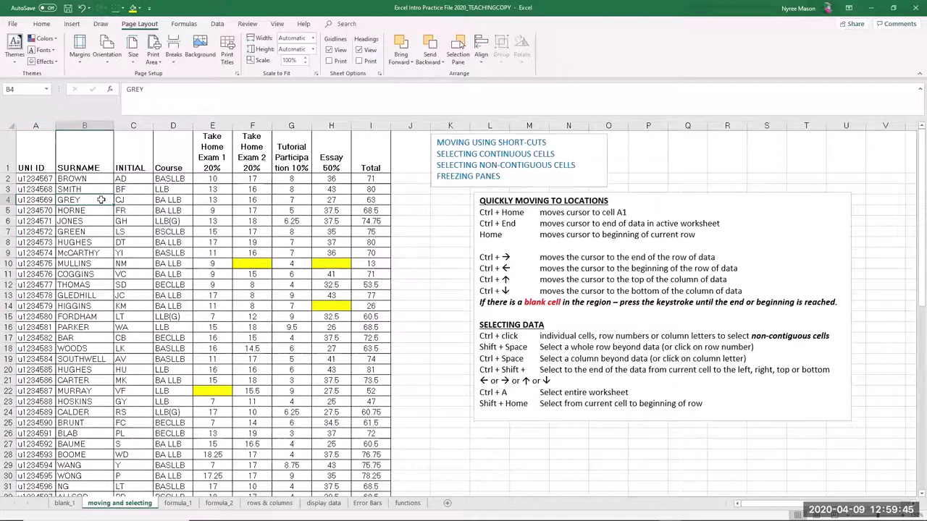
pyautogui.hotkey('shift', 'space')
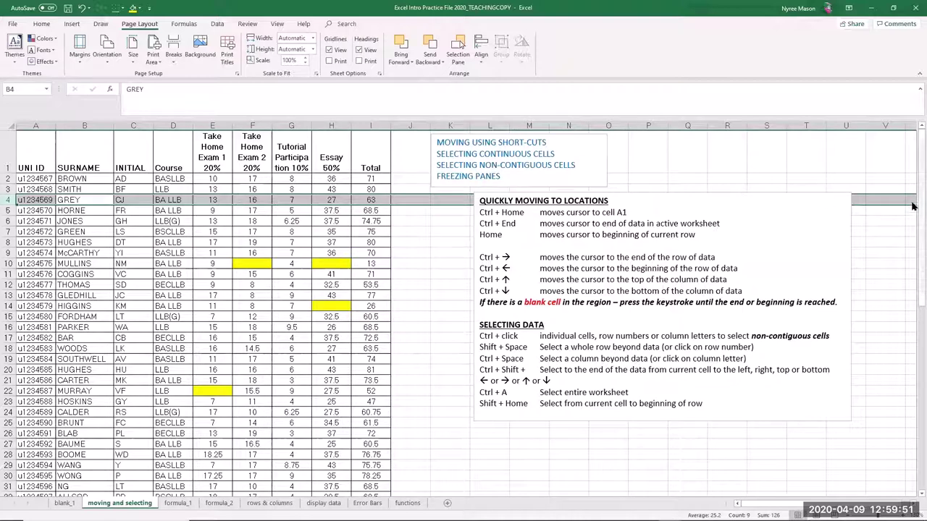
pyautogui.click(266, 221)
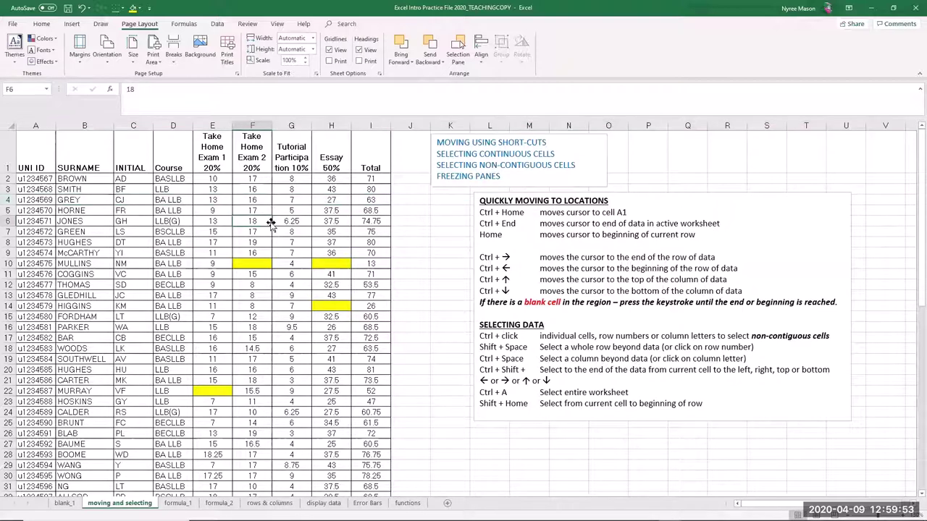
# Select from cell A2 straight to the end of the data in row 2.
pyautogui.click(26, 179)
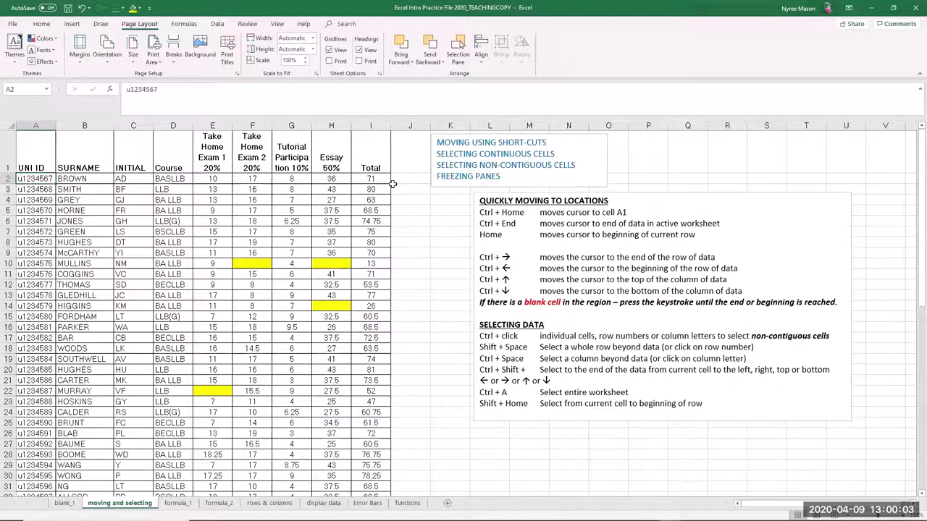
pyautogui.hotkey('ctrl', 'shift', 'Right')
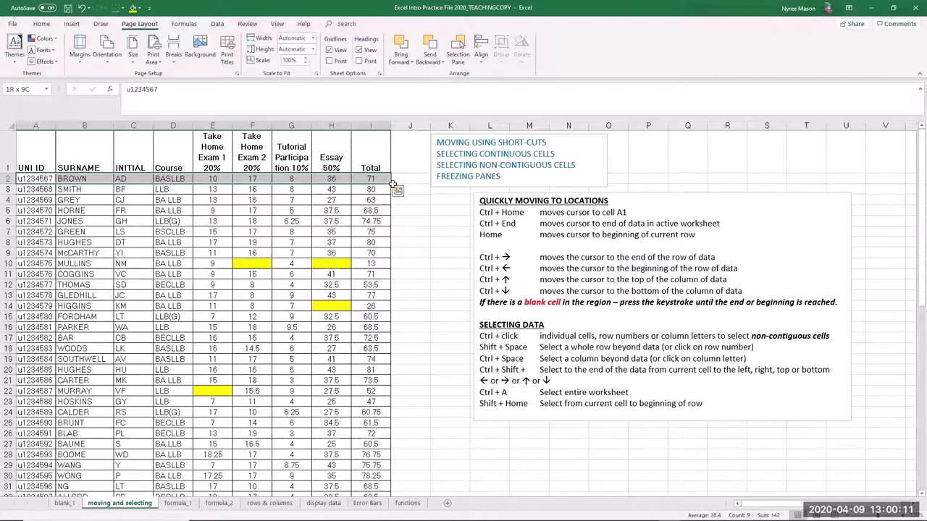
# Select the entire marks table from cell H5 and bring up its Quick Analysis options.
pyautogui.click(349, 214)
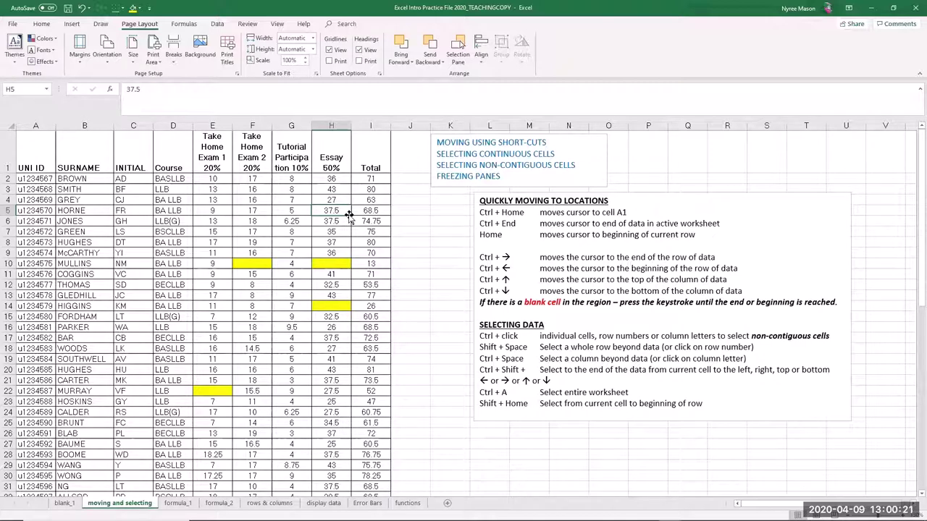
pyautogui.hotkey('ctrl', 'a')
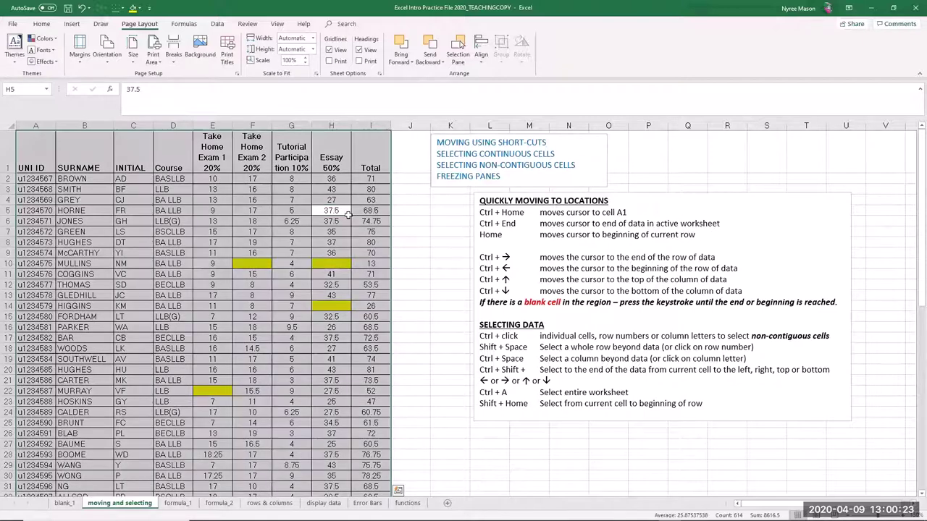
pyautogui.hotkey('ctrl', 'q')
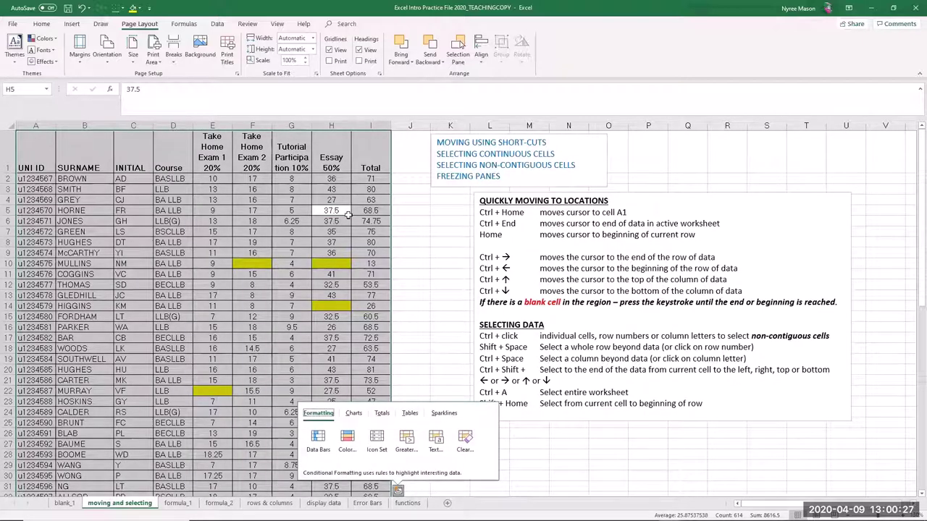
pyautogui.scroll(-17, 359, 255)
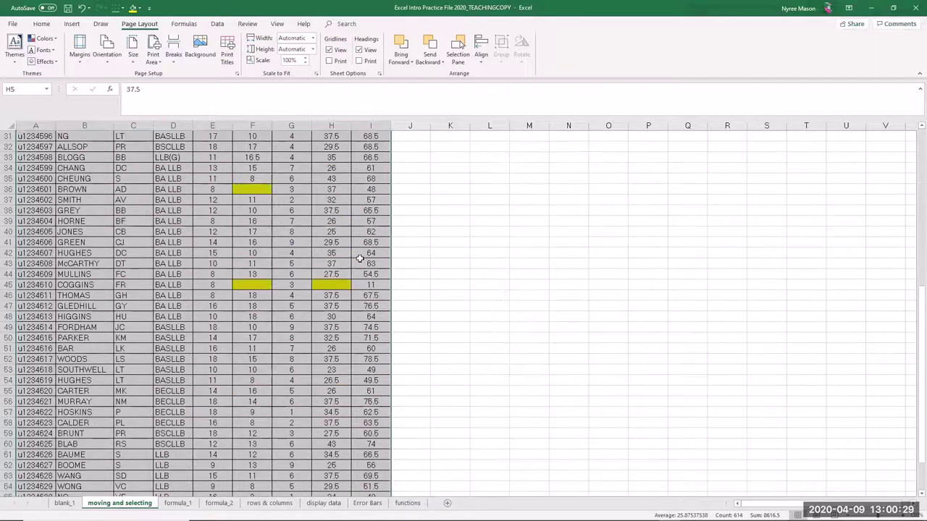
pyautogui.scroll(17, 357, 258)
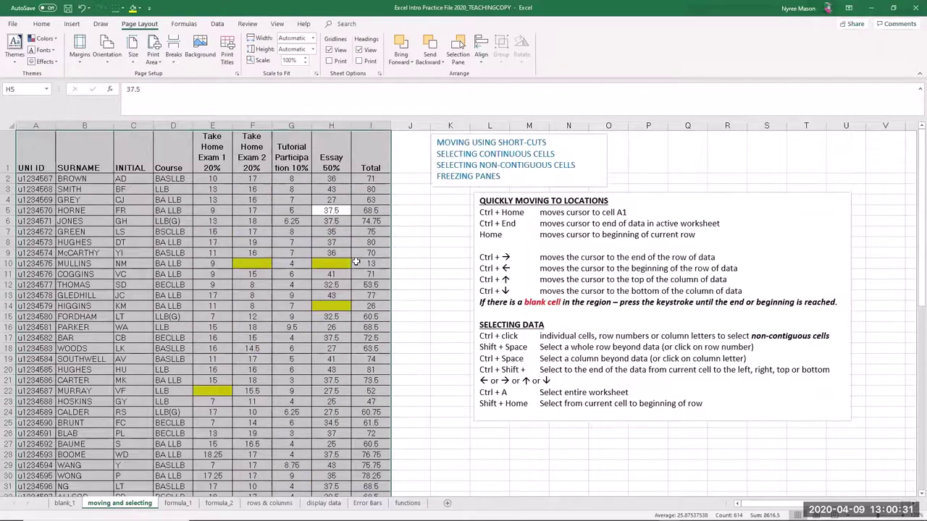
# Select the entire columns A to D of the marks table, and clear the selection.
pyautogui.click(278, 229)
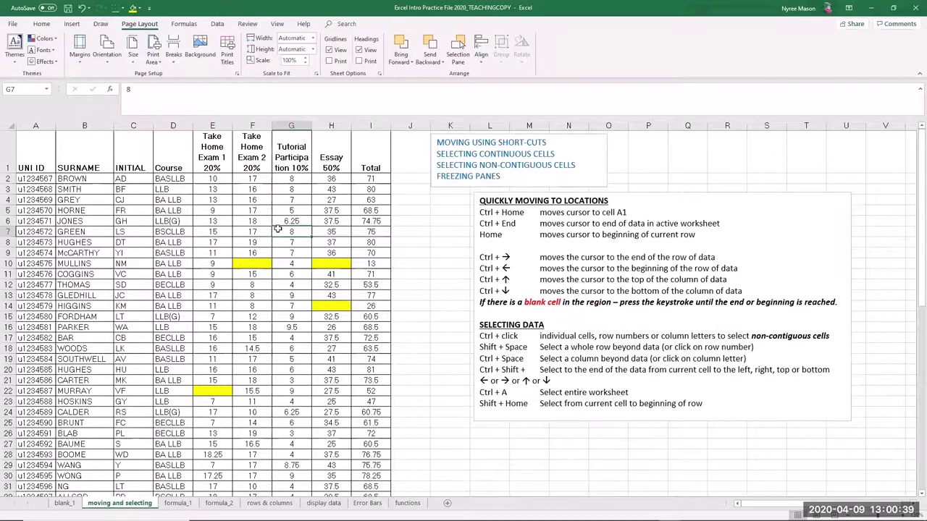
pyautogui.scroll(-3, 278, 229)
pyautogui.scroll(3, 278, 229)
pyautogui.moveTo(40, 128); pyautogui.dragTo(174, 128)
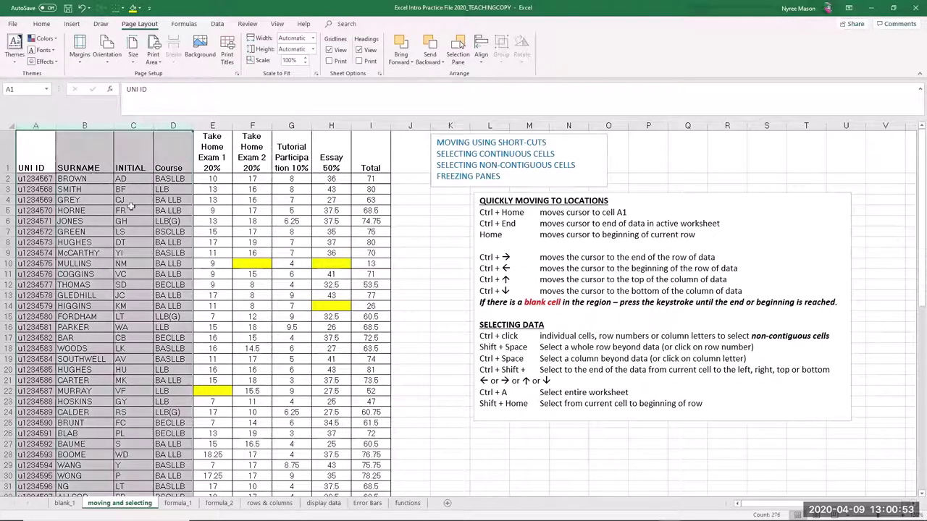
pyautogui.click(236, 181)
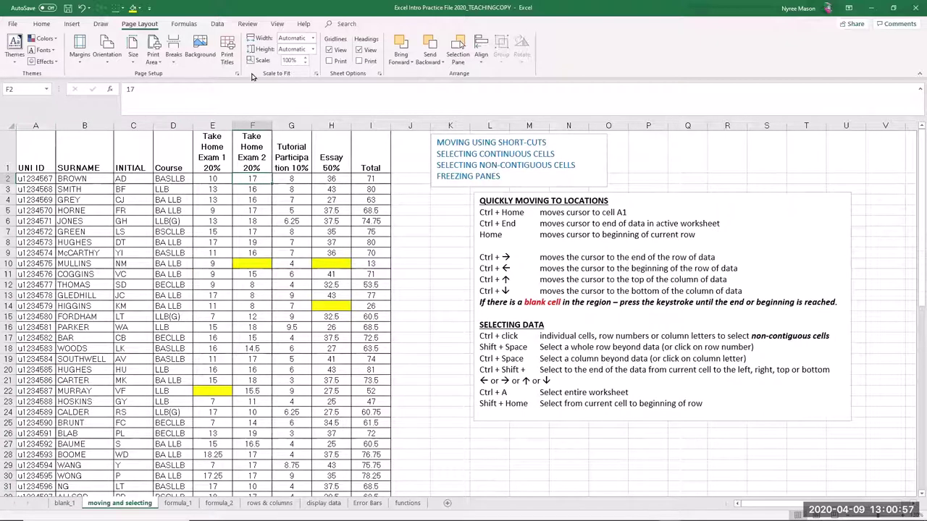
# Freeze the top row of the marks sheet and check it by moving down the list and back.
pyautogui.click(277, 24)
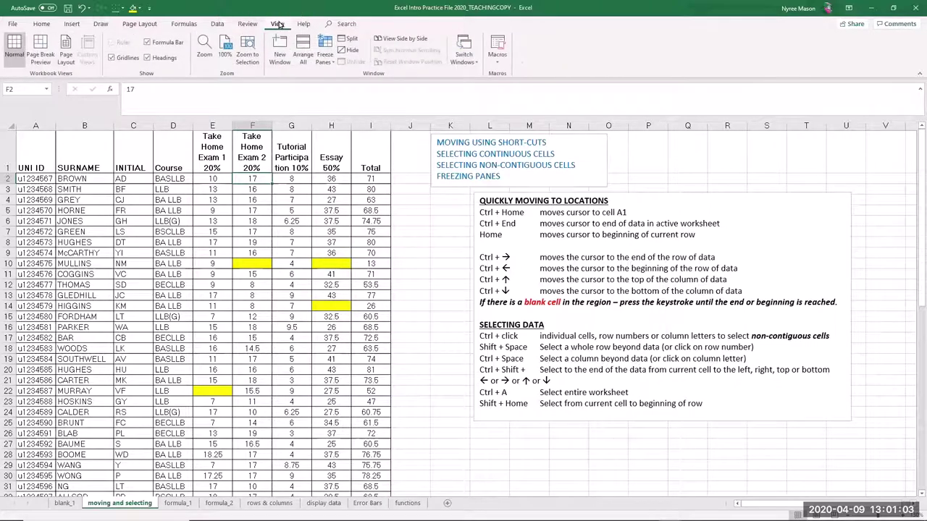
pyautogui.click(326, 64)
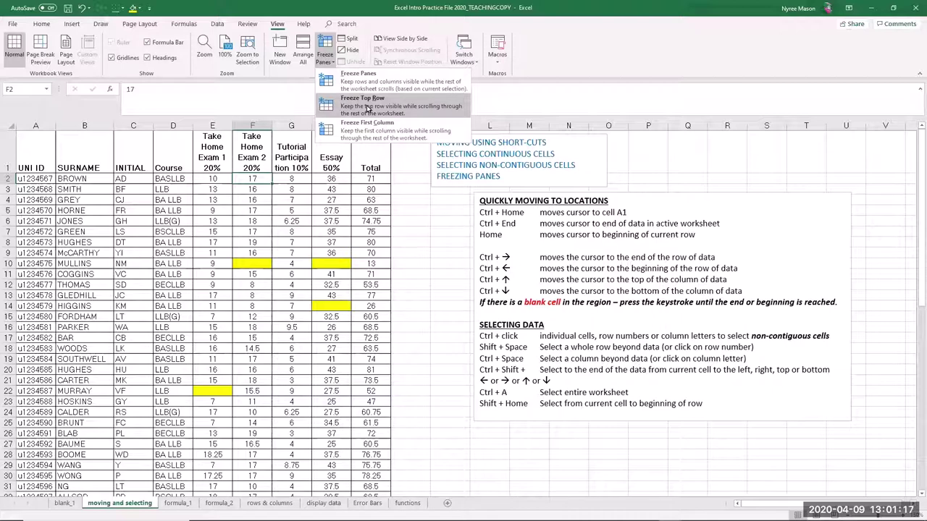
pyautogui.click(365, 107)
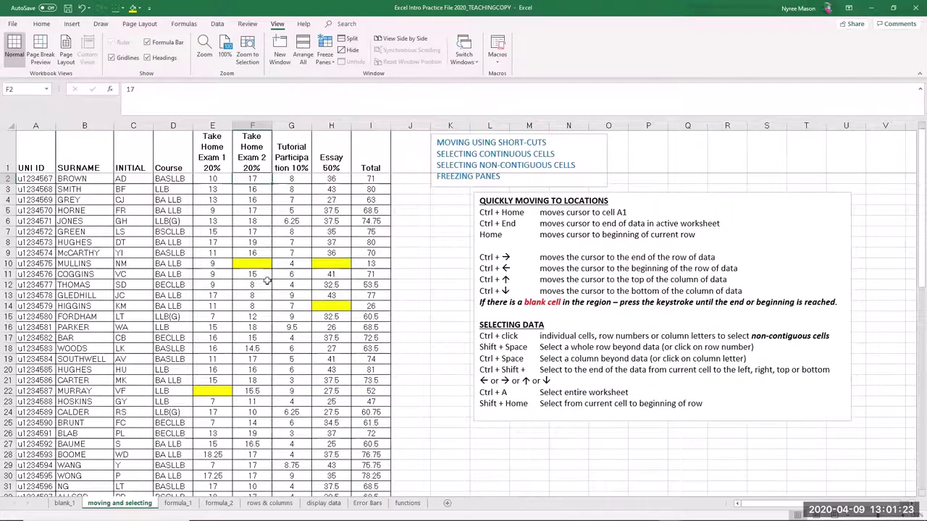
pyautogui.scroll(-13, 263, 277)
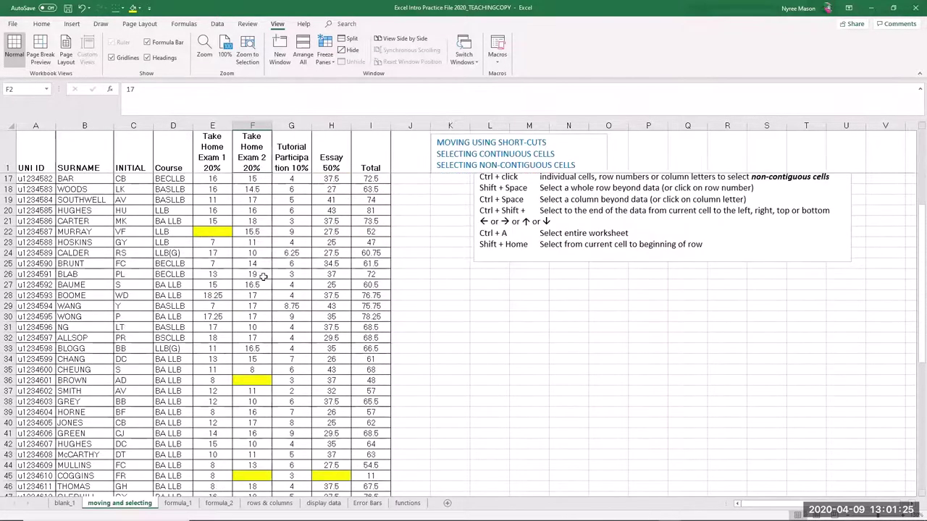
pyautogui.scroll(13, 262, 277)
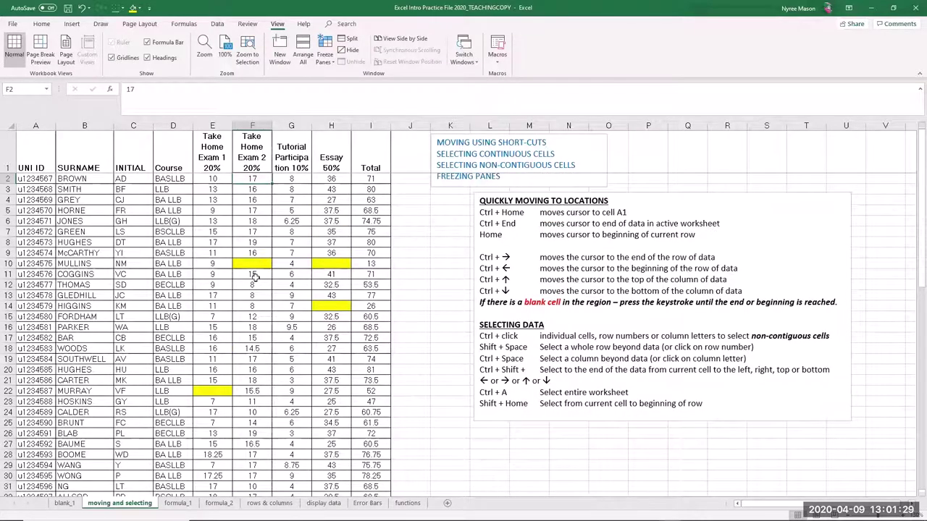
# Select the whole of column A, clear that selection, and unfreeze the top row.
pyautogui.click(44, 126)
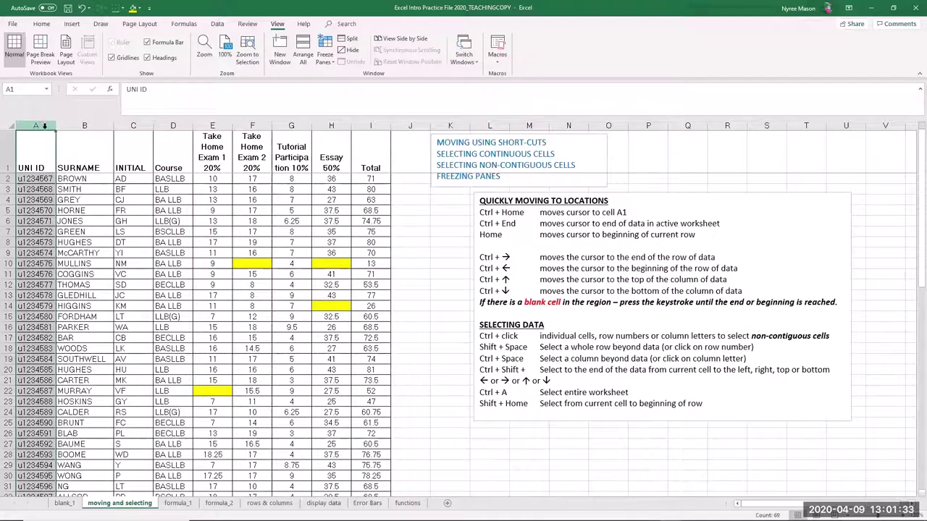
pyautogui.click(85, 155)
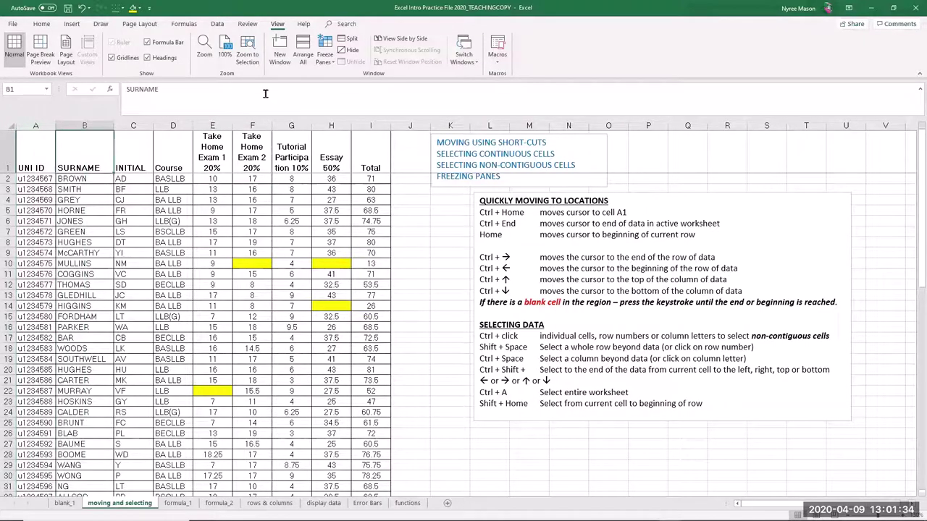
pyautogui.click(326, 66)
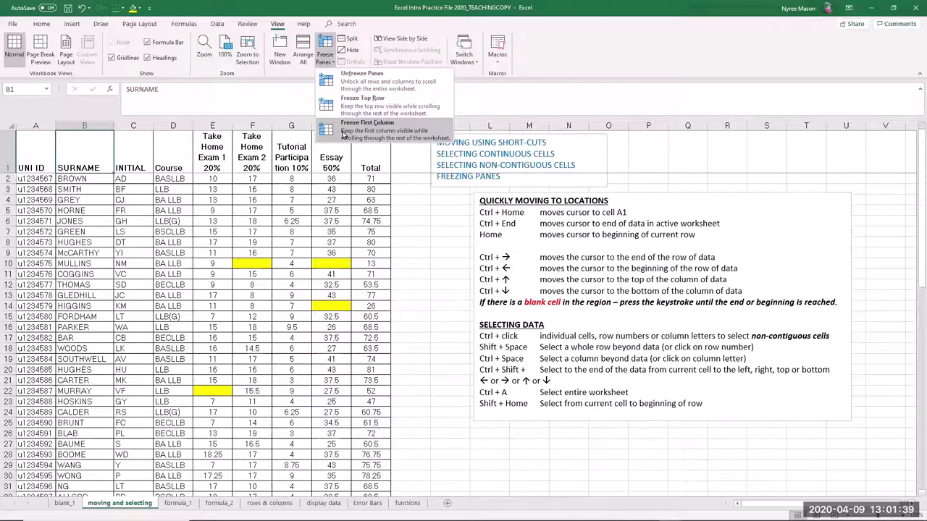
pyautogui.click(354, 81)
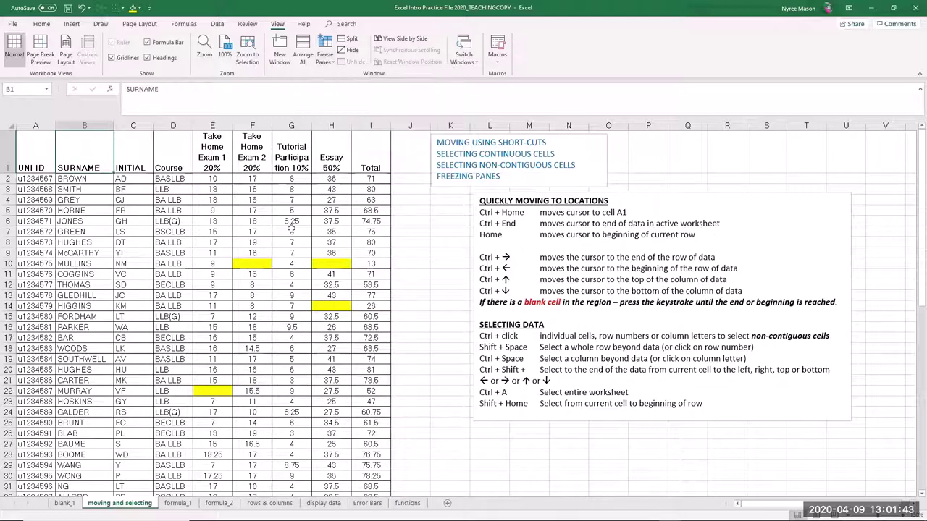
pyautogui.click(291, 230)
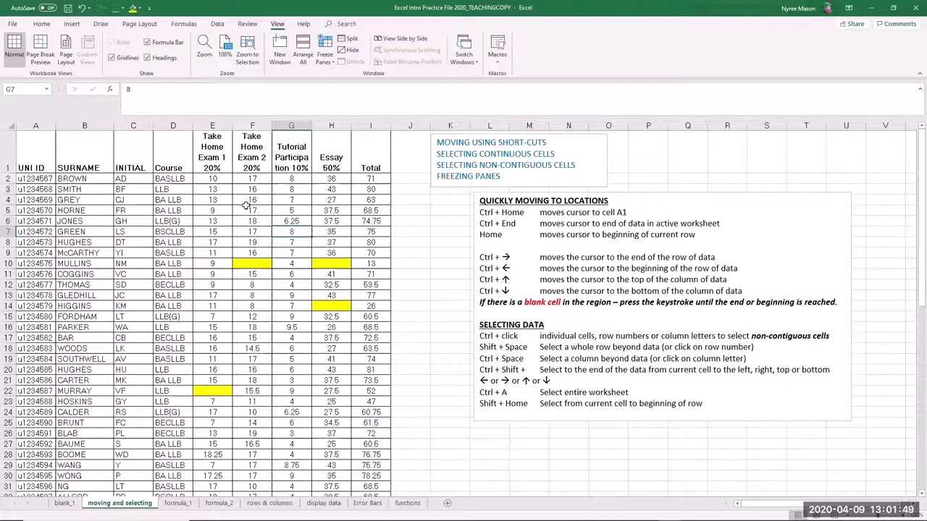
# Select the whole of row 1, and select the entire columns A to D in its place.
pyautogui.click(11, 152)
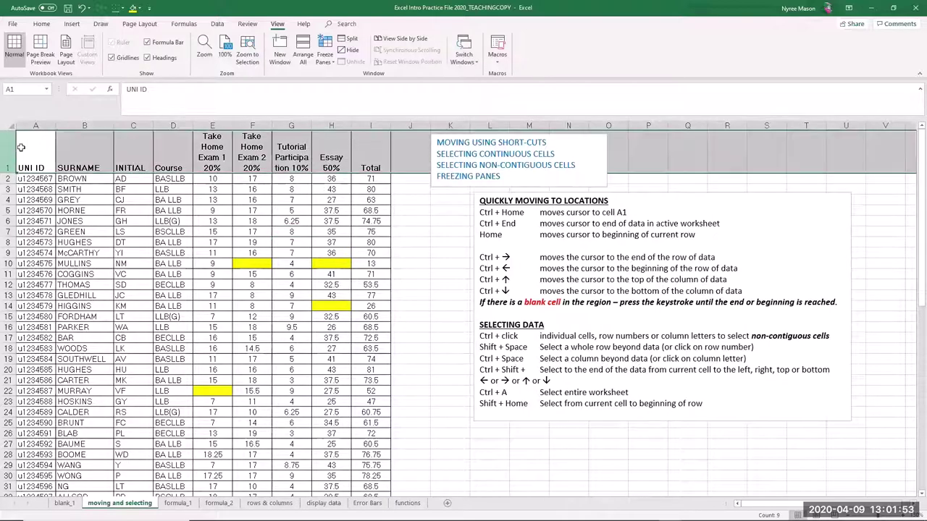
pyautogui.click(36, 126)
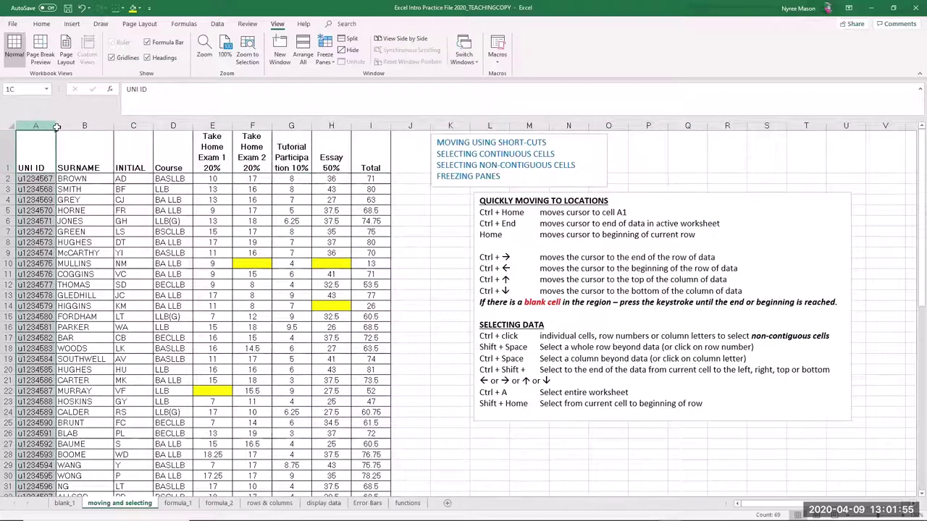
pyautogui.moveTo(56, 126); pyautogui.dragTo(164, 193)
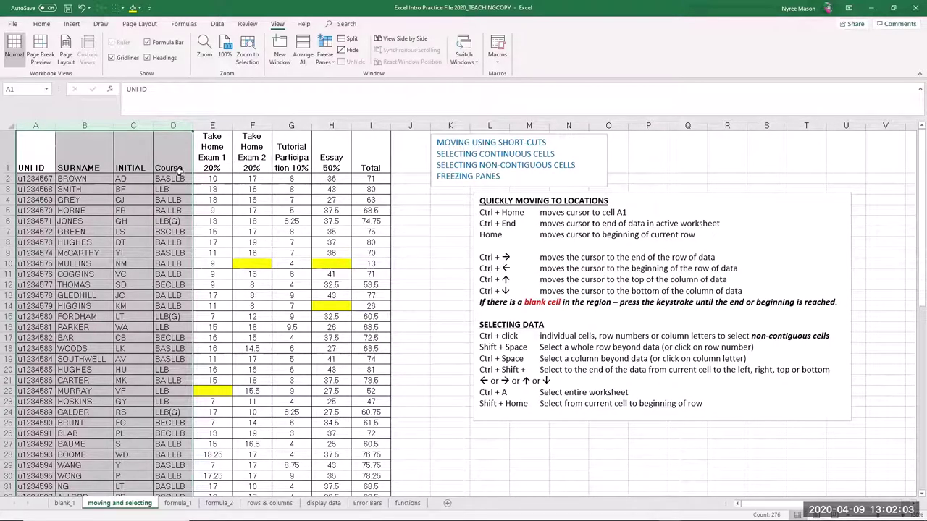
# Freeze row 1 and columns A to D from cell E2, and check both by moving down and across the sheet.
pyautogui.click(214, 178)
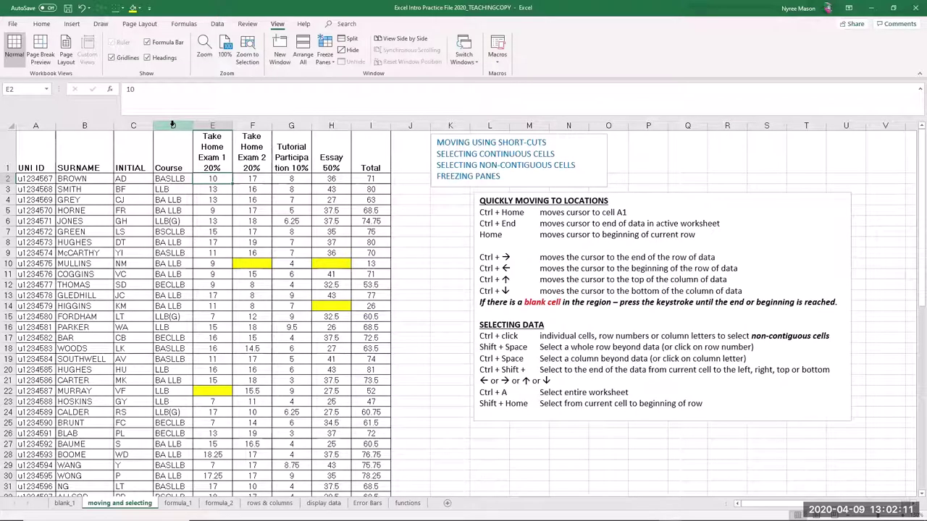
pyautogui.click(327, 63)
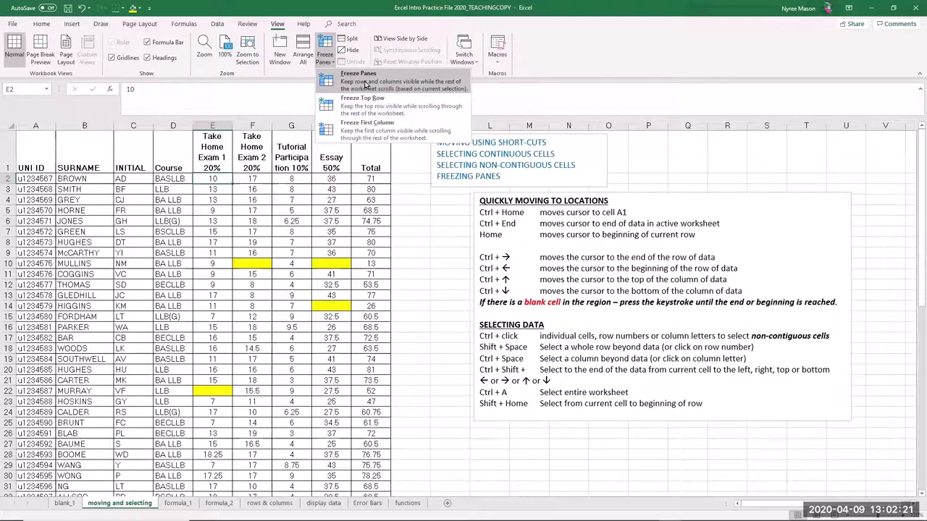
pyautogui.click(366, 85)
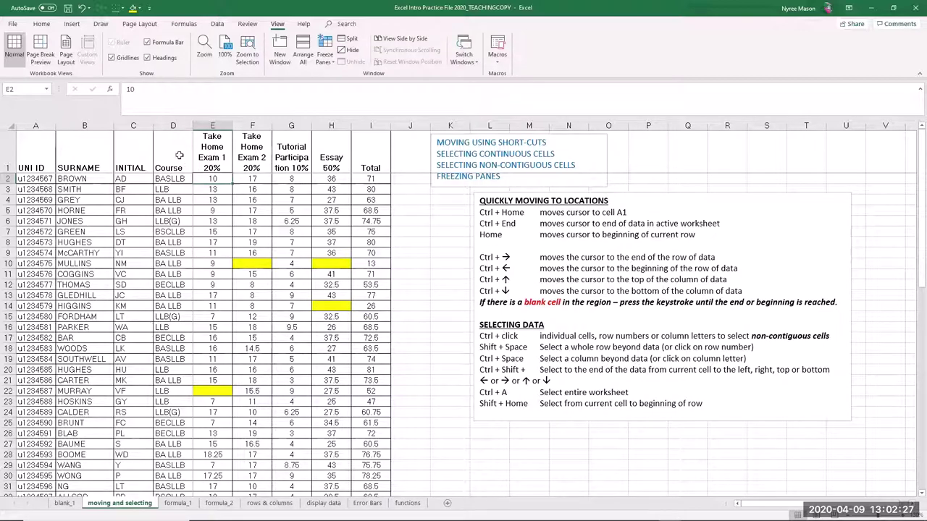
pyautogui.click(175, 126)
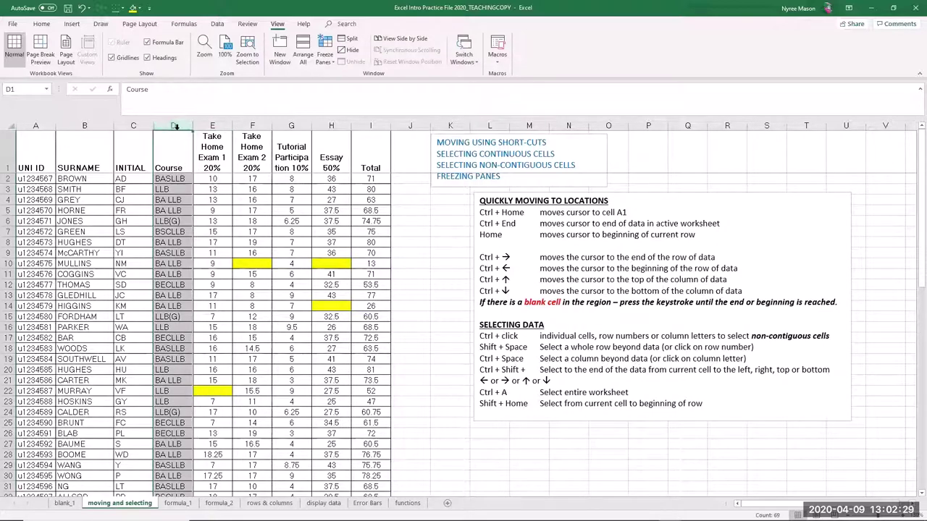
pyautogui.click(231, 221)
pyautogui.scroll(-3, 231, 220)
pyautogui.scroll(3, 231, 221)
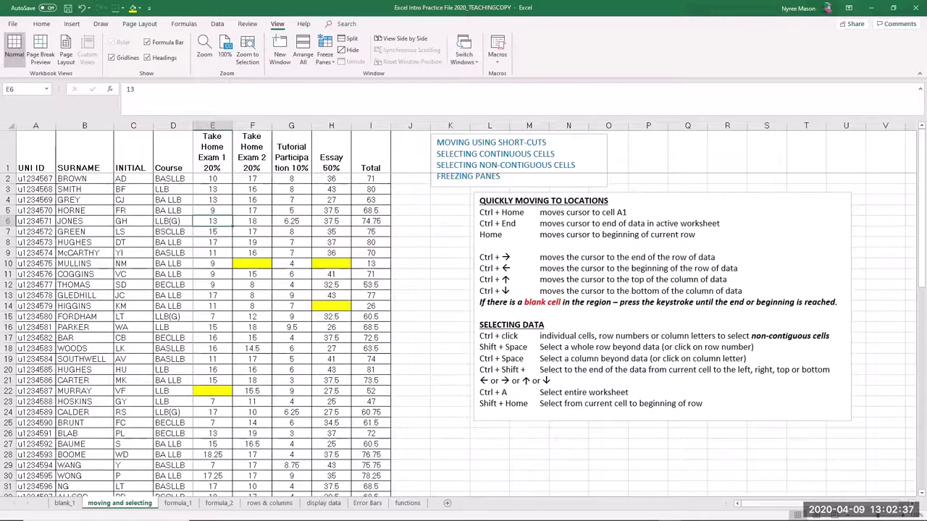
pyautogui.hscroll(6, 554, 312)
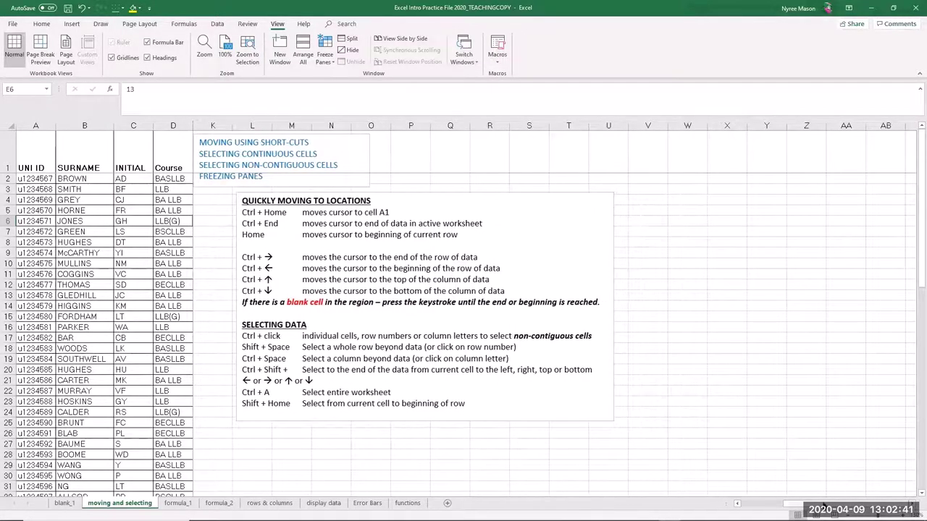
pyautogui.moveTo(825, 505); pyautogui.dragTo(783, 500)
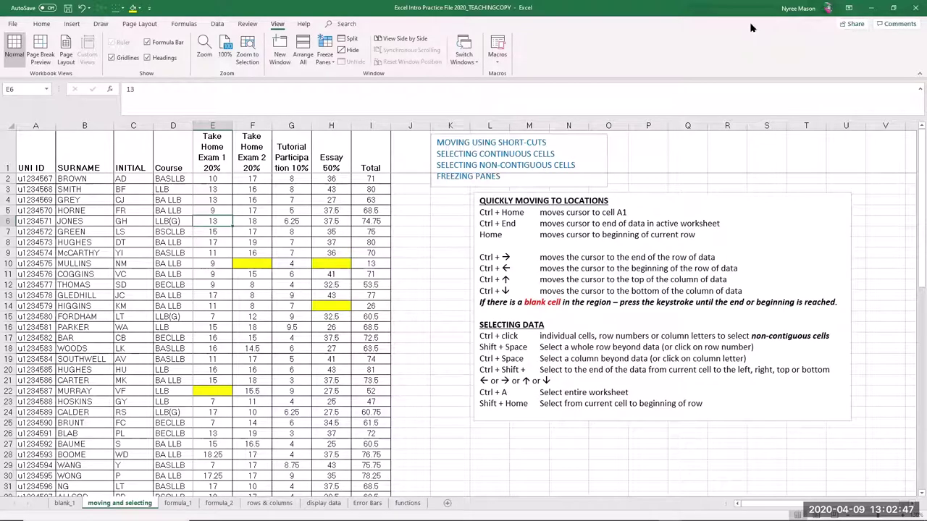
# Unfreeze the header row and columns A to D, and check that the whole list moves freely.
pyautogui.click(324, 63)
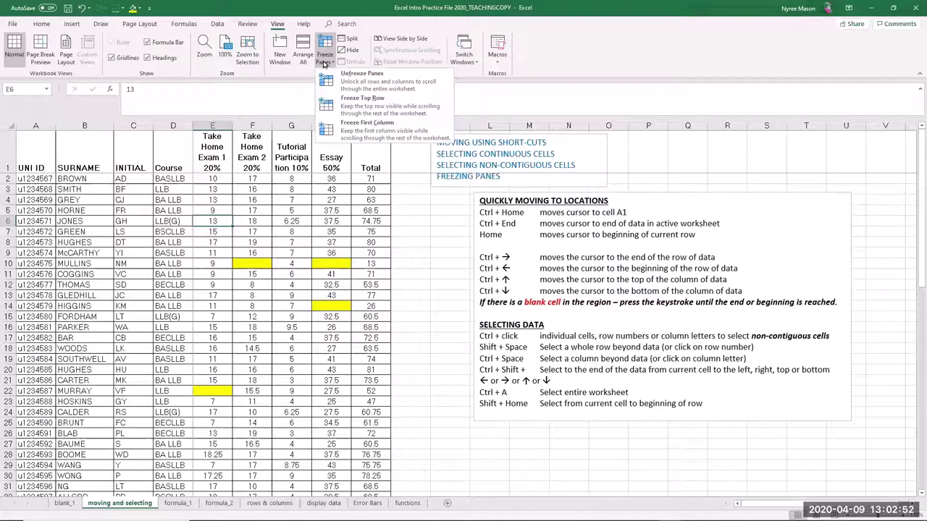
pyautogui.click(366, 82)
pyautogui.click(296, 212)
pyautogui.scroll(-7, 296, 254)
pyautogui.scroll(7, 296, 254)
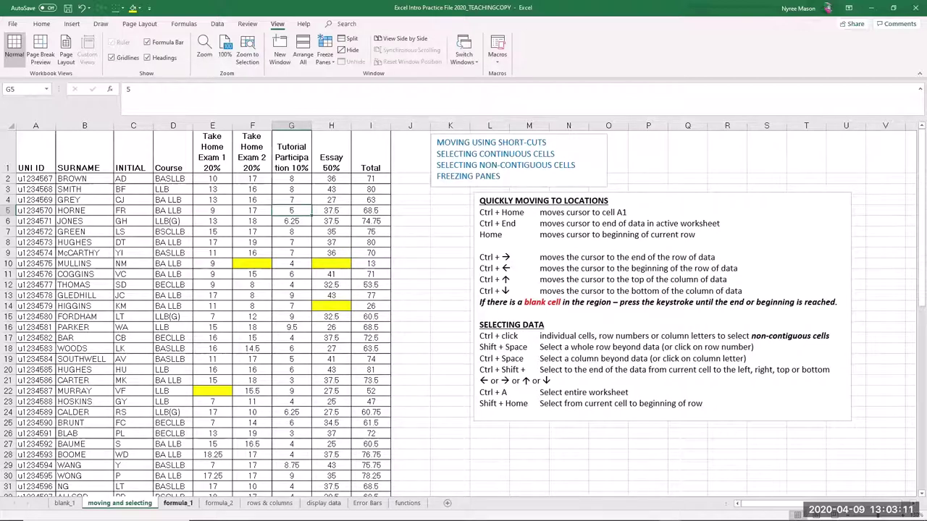
# Switch to the formula_1 sheet and enter 1+1 without an equals sign in the Amount total cell B6.
pyautogui.click(177, 502)
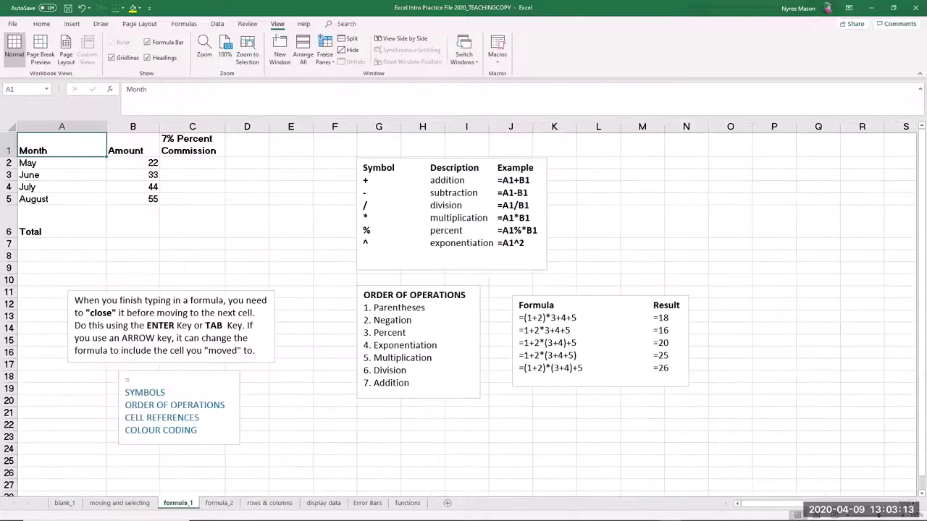
pyautogui.click(182, 503)
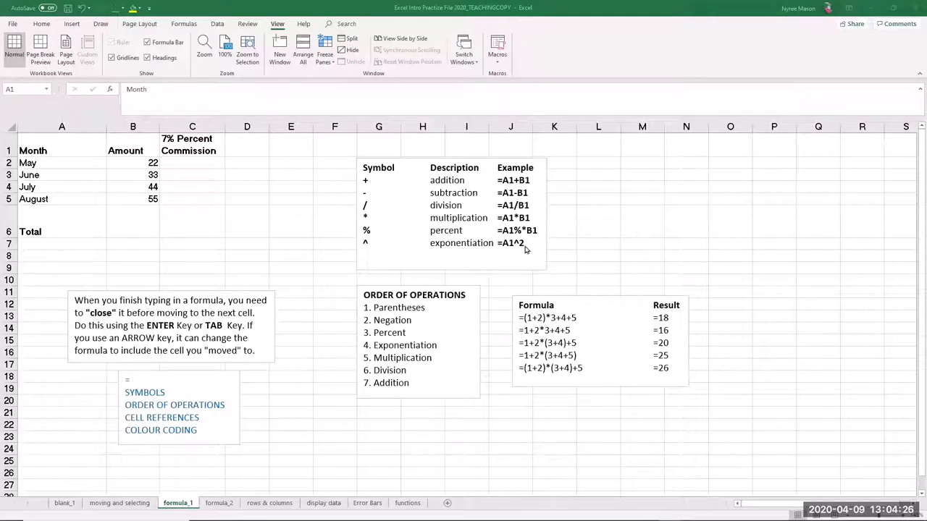
pyautogui.click(146, 224)
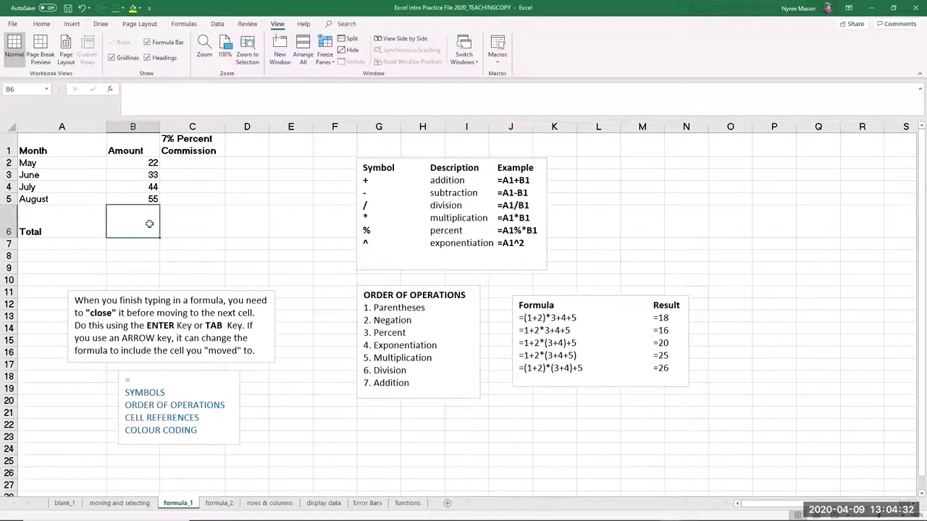
pyautogui.write('1')
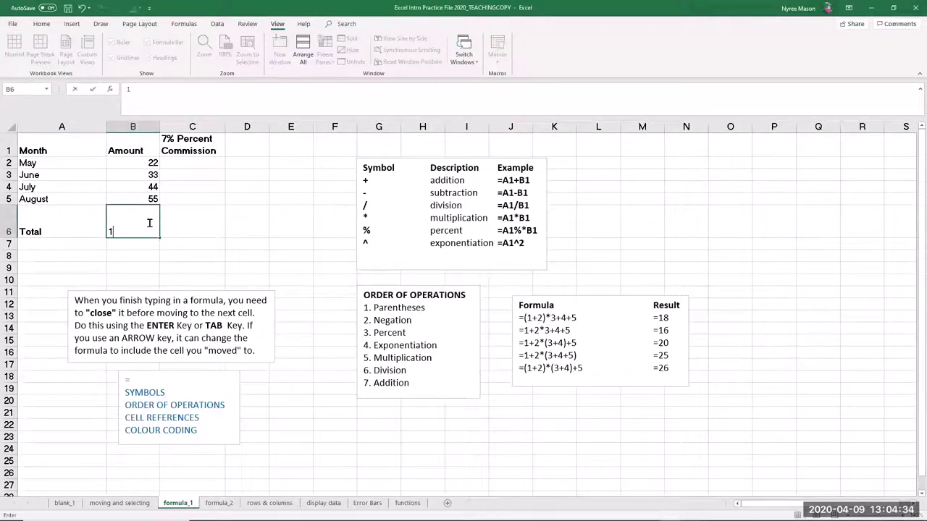
pyautogui.write('+1')
pyautogui.press('Return')
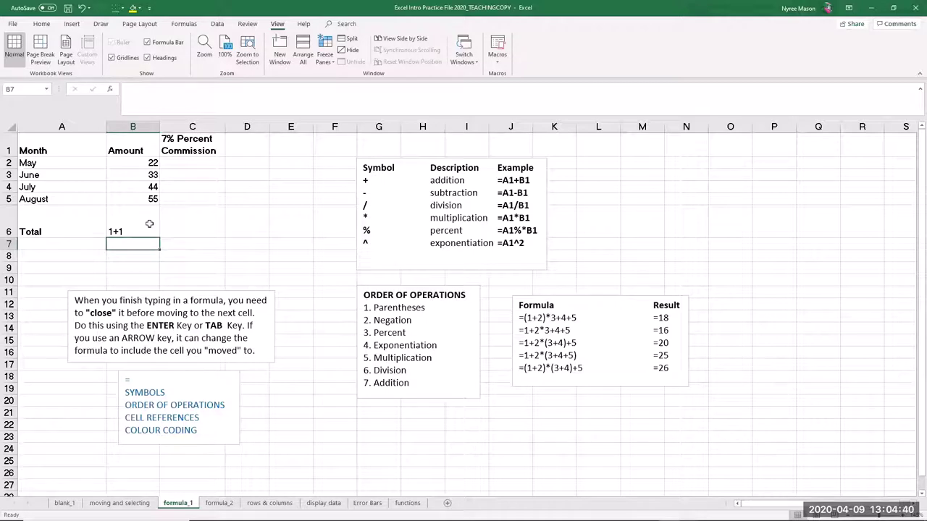
# Replace the content of cell B6 with a space followed by an equals sign.
pyautogui.click(149, 224)
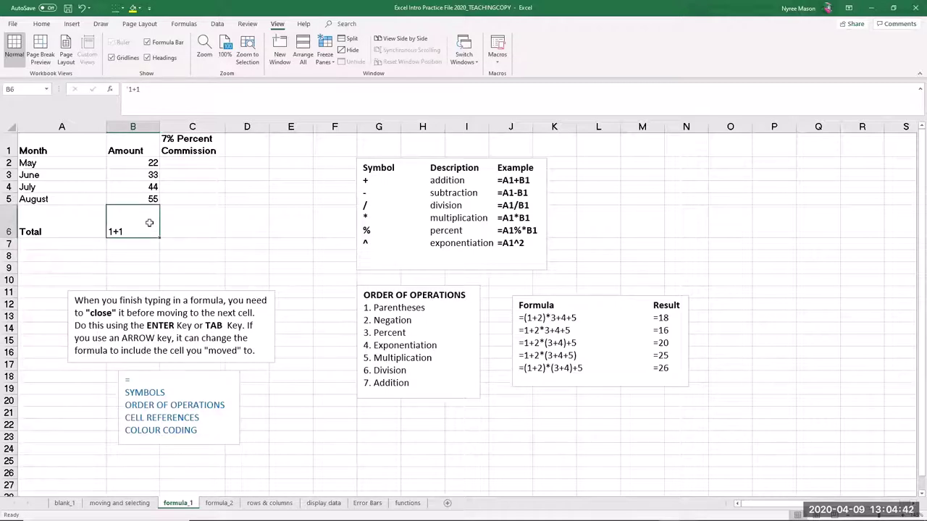
pyautogui.write('=')
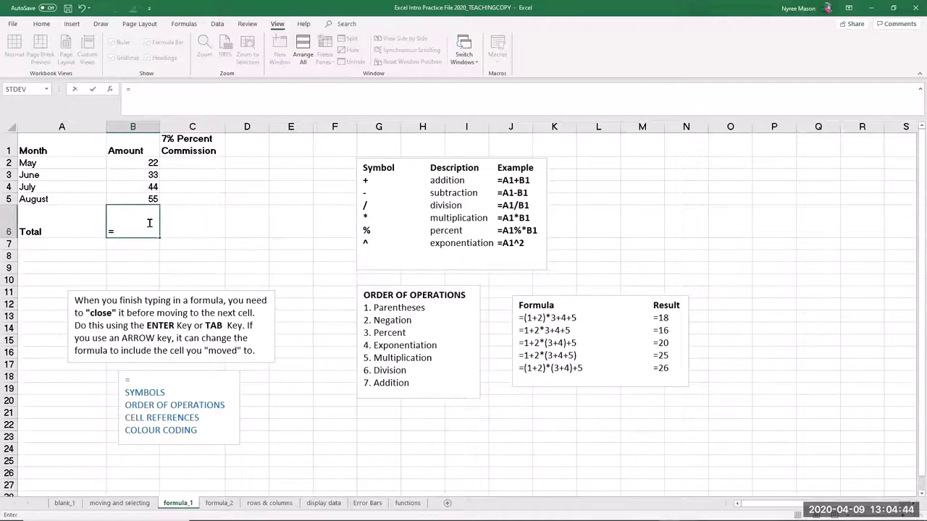
pyautogui.press('BackSpace')
pyautogui.write('=')
pyautogui.press('Return')
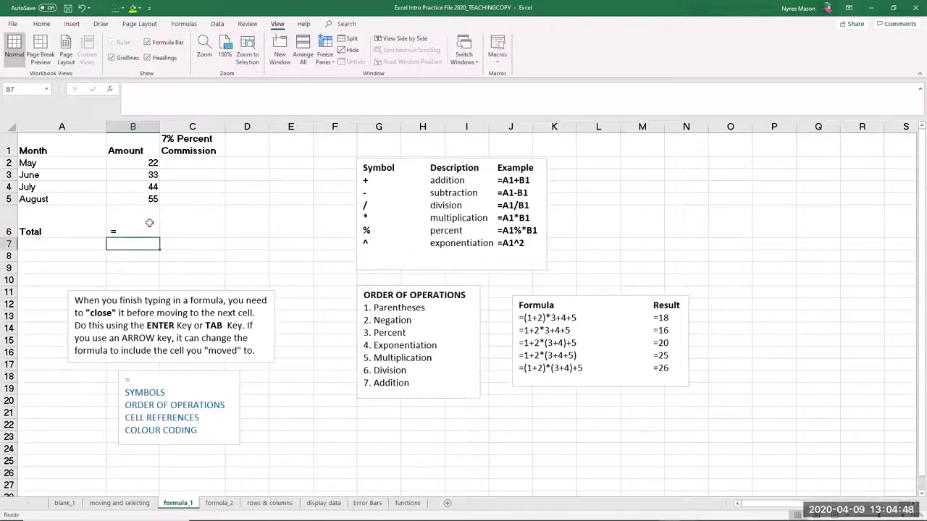
# Replace the content of cell B6 with a single equals sign that has no space before it.
pyautogui.click(149, 222)
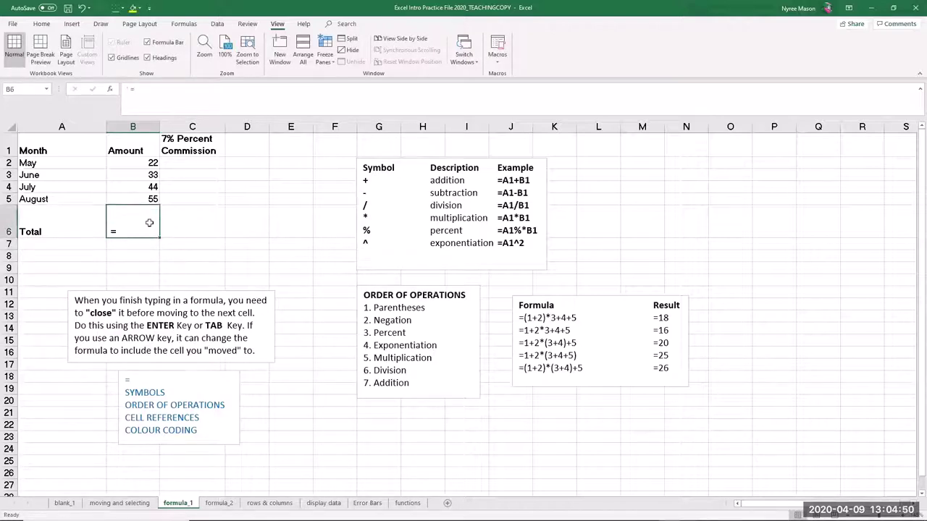
pyautogui.write('=')
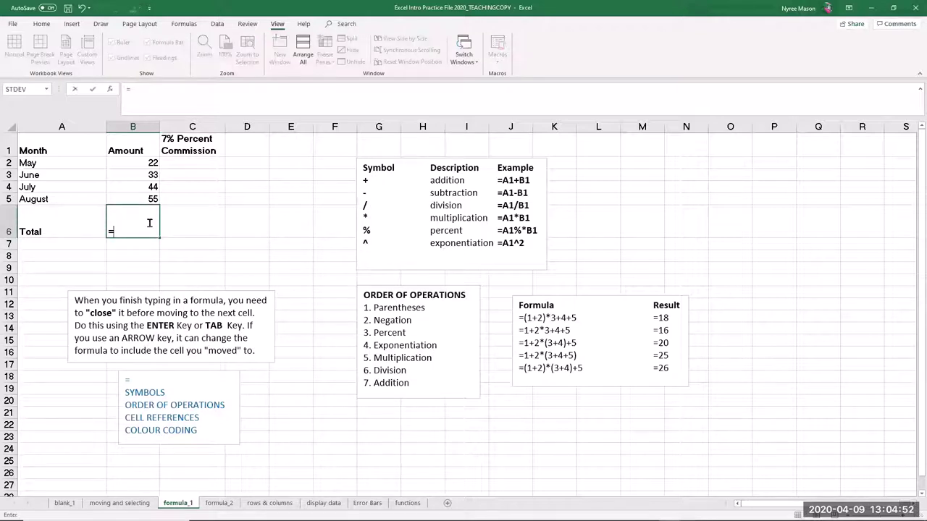
pyautogui.click(377, 217)
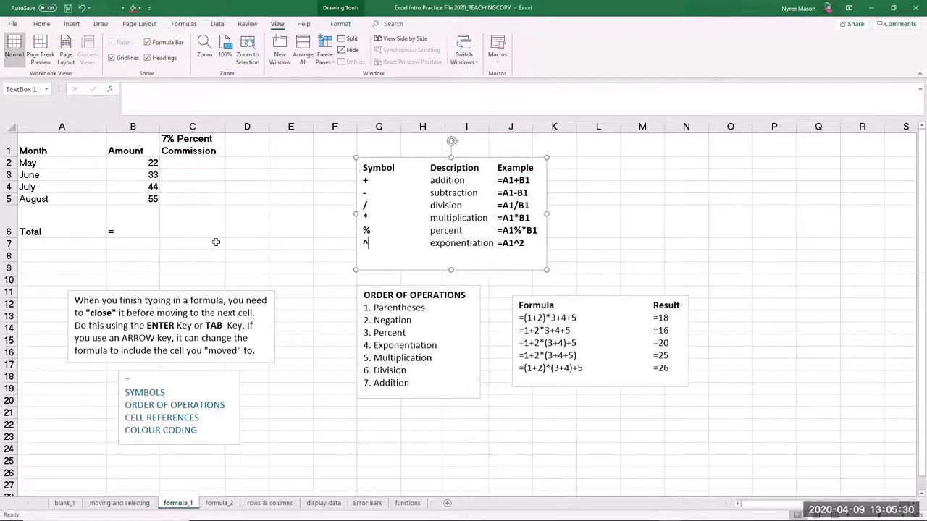
# Examine the order of operations from parentheses to addition alongside the example formulas, starting with =(1+2)*3+4+5.
pyautogui.click(426, 310)
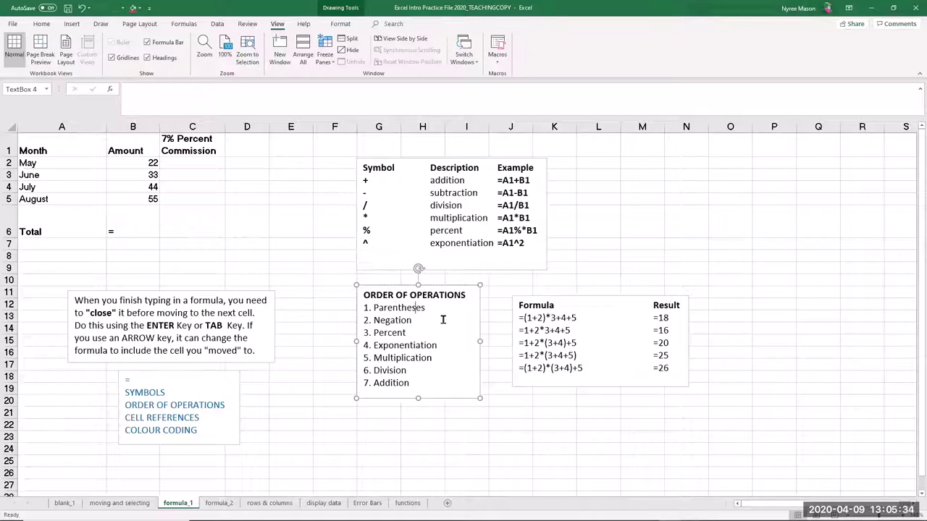
pyautogui.press('Left')
pyautogui.press('Left')
pyautogui.moveTo(583, 317); pyautogui.dragTo(518, 319)
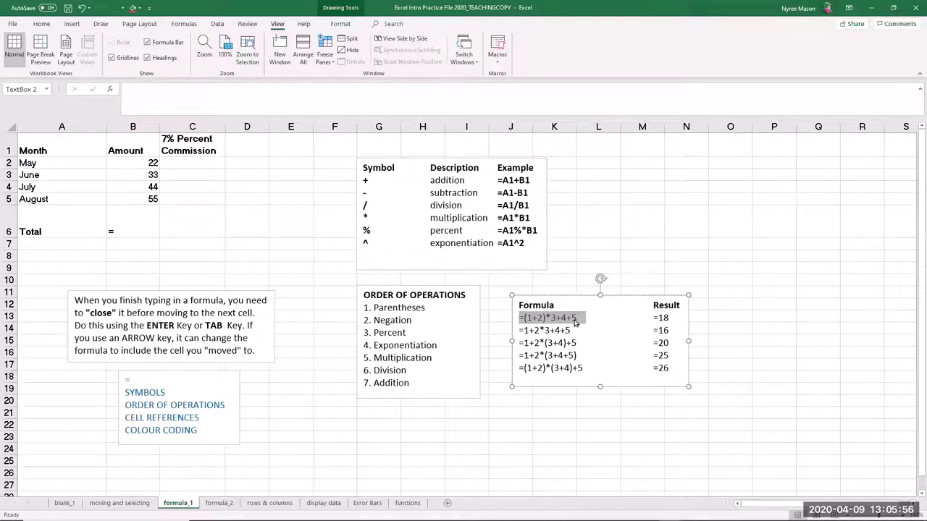
pyautogui.click(426, 321)
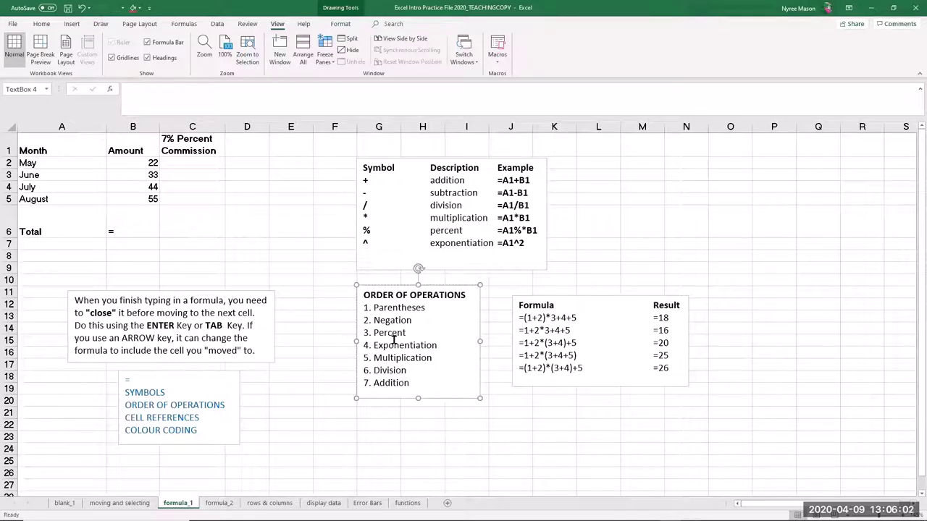
pyautogui.click(410, 333)
pyautogui.click(442, 346)
pyautogui.click(450, 358)
pyautogui.click(416, 370)
pyautogui.click(432, 385)
pyautogui.click(545, 322)
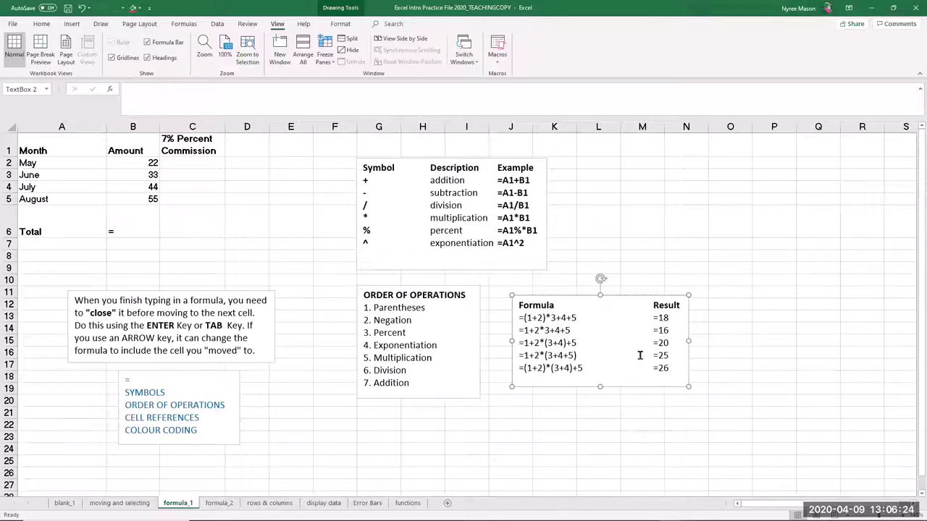
pyautogui.click(713, 329)
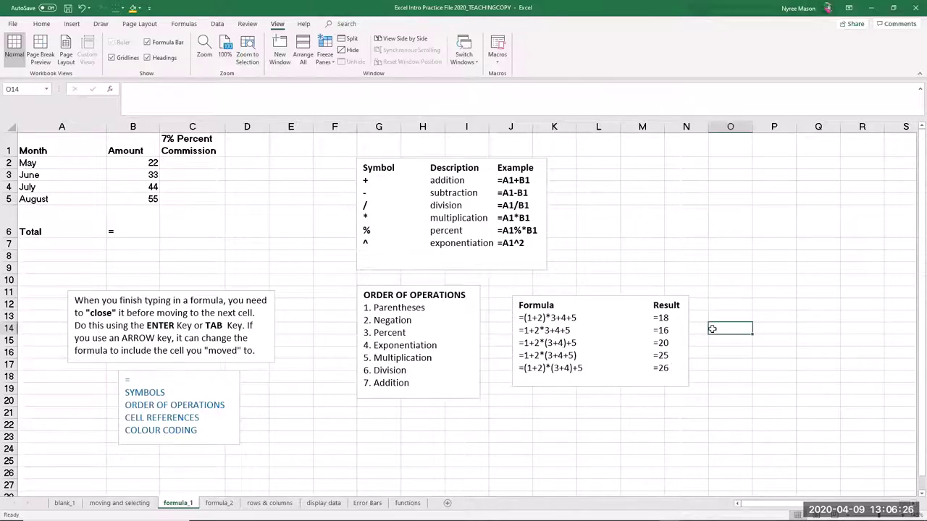
# Try adding the May and June amounts in cell B6 with typed numbers, as =22+33.
pyautogui.click(144, 231)
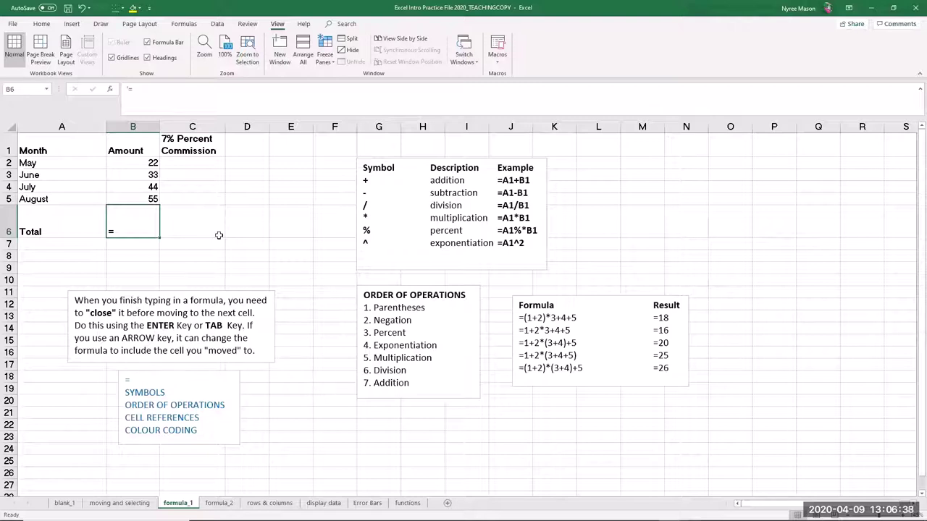
pyautogui.write('=')
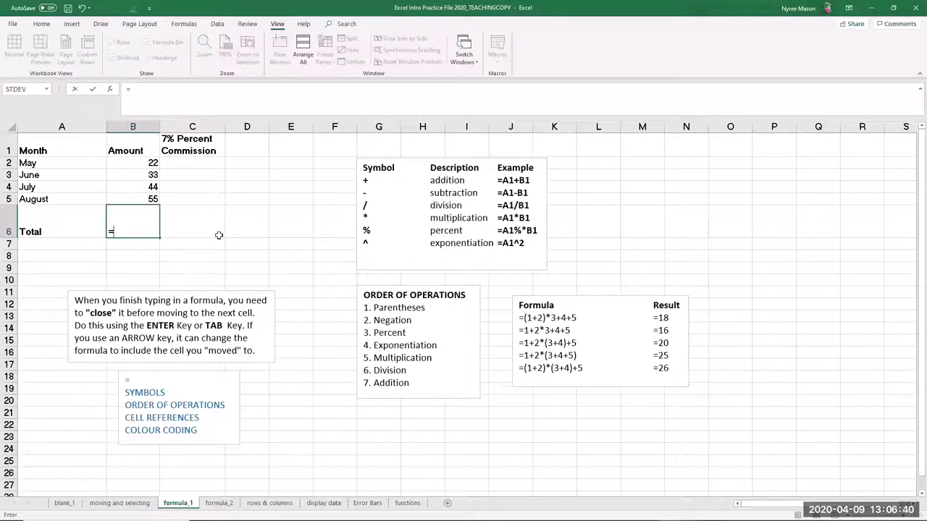
pyautogui.write('22+33')
pyautogui.click(129, 163)
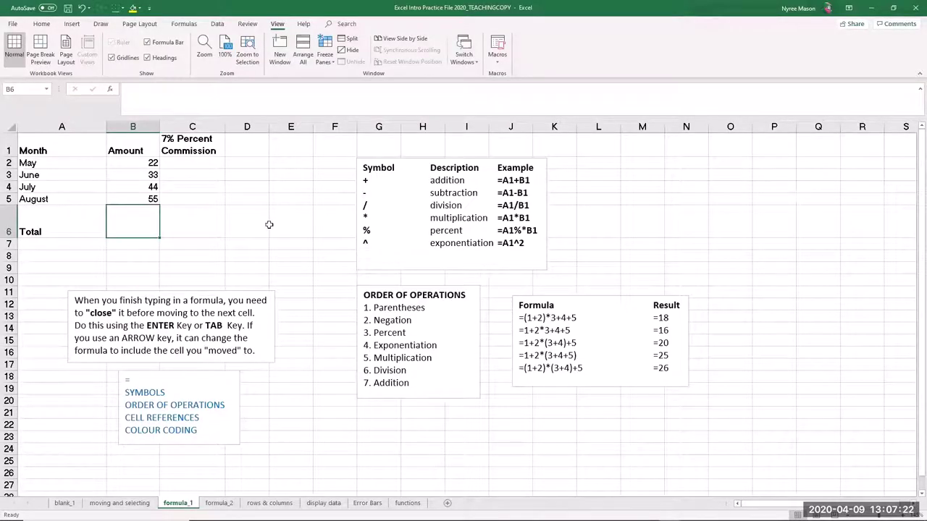
# Start the formula in the cleared cell B6 with =22+33 and erase the numbers, keeping only the equals sign.
pyautogui.write('=')
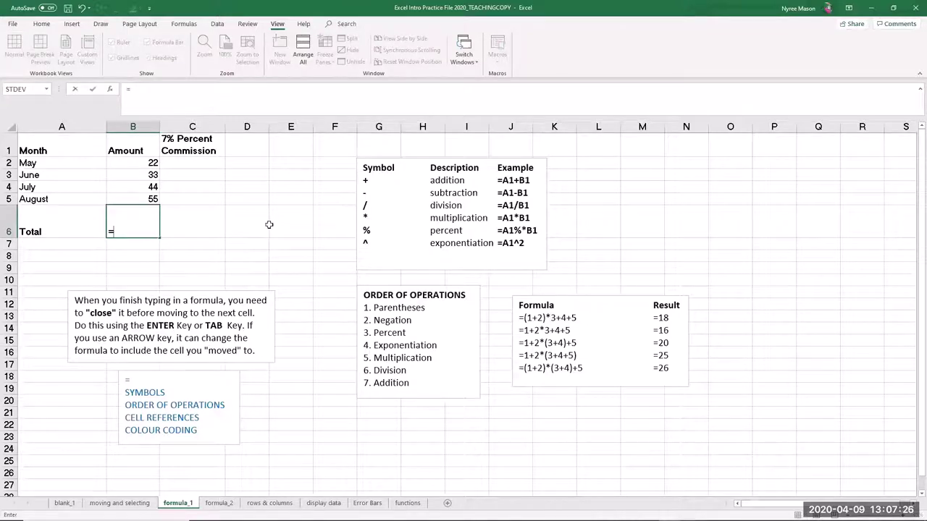
pyautogui.write('22+33')
pyautogui.press('BackSpace')
pyautogui.press('BackSpace')
pyautogui.press('BackSpace')
pyautogui.press('BackSpace')
pyautogui.press('BackSpace')
# Build the total in B6 from cell references to the four monthly amounts, as =B2+B3+B4+B5.
pyautogui.write('B2')
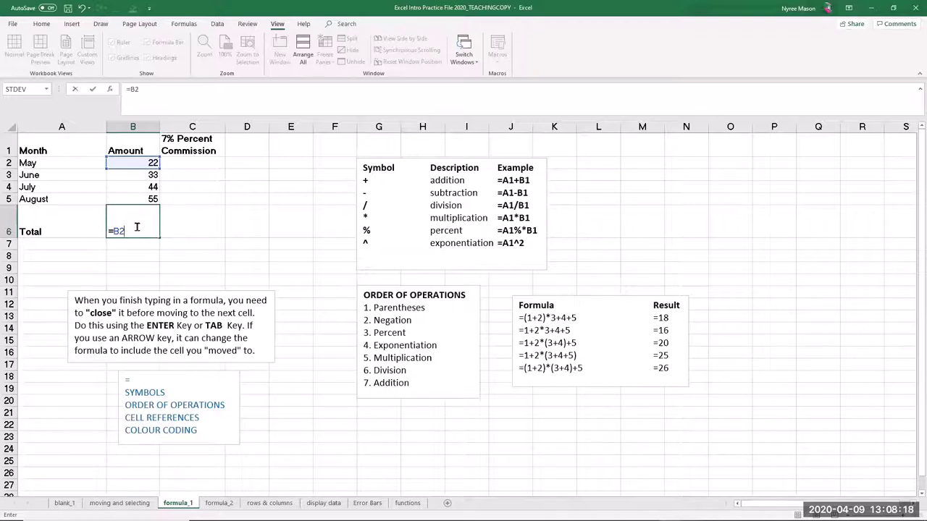
pyautogui.write('+B3')
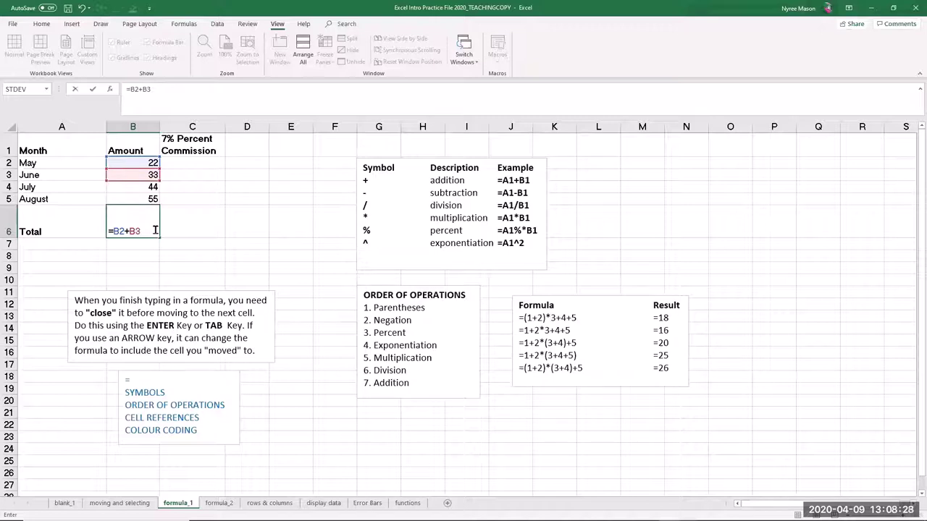
pyautogui.write('+')
pyautogui.click(140, 186)
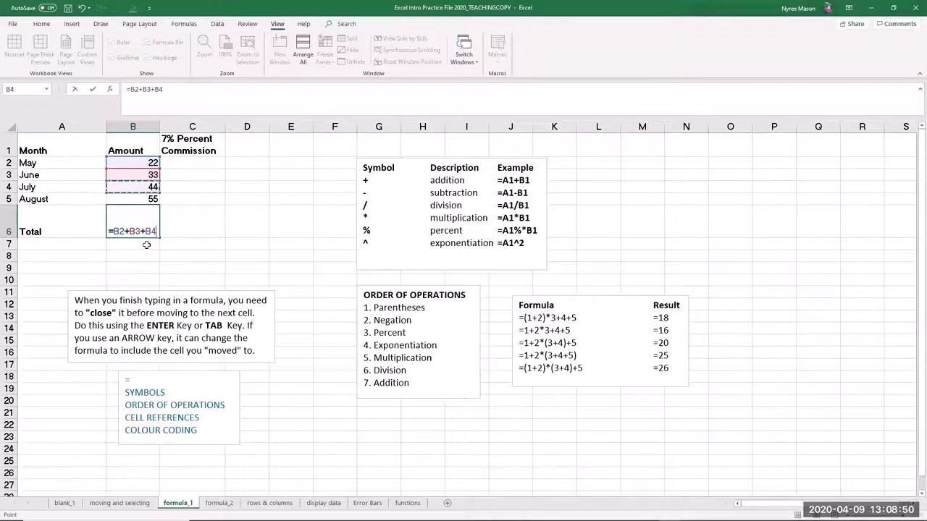
pyautogui.write('+')
pyautogui.click(149, 198)
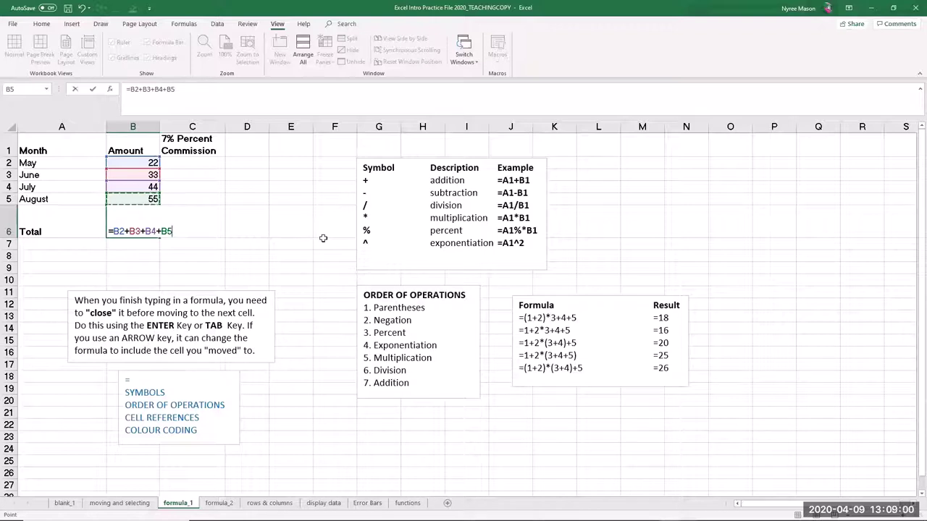
# Shift the last reference of the B6 formula down the column and return it to B5, and commit the formula.
pyautogui.press('Down')
pyautogui.press('Down')
pyautogui.press('Up')
pyautogui.press('Up')
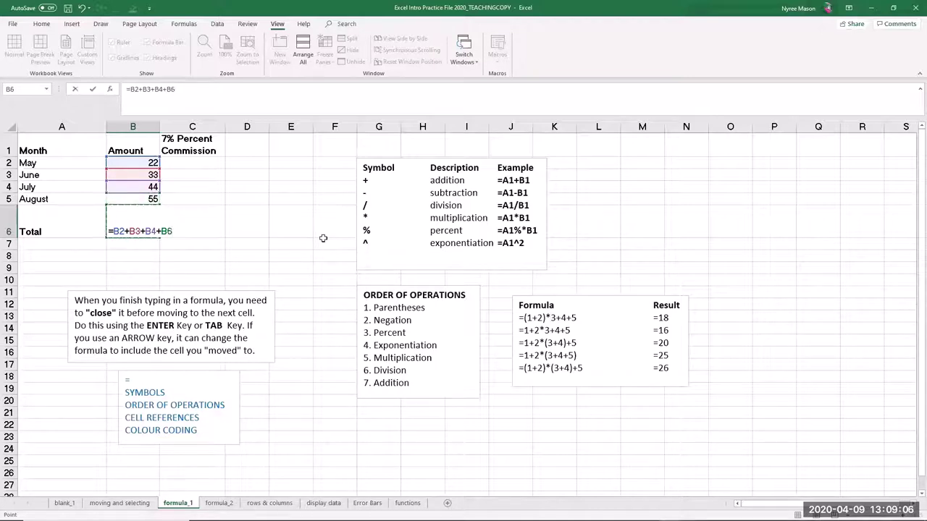
pyautogui.press('Down')
pyautogui.press('Up')
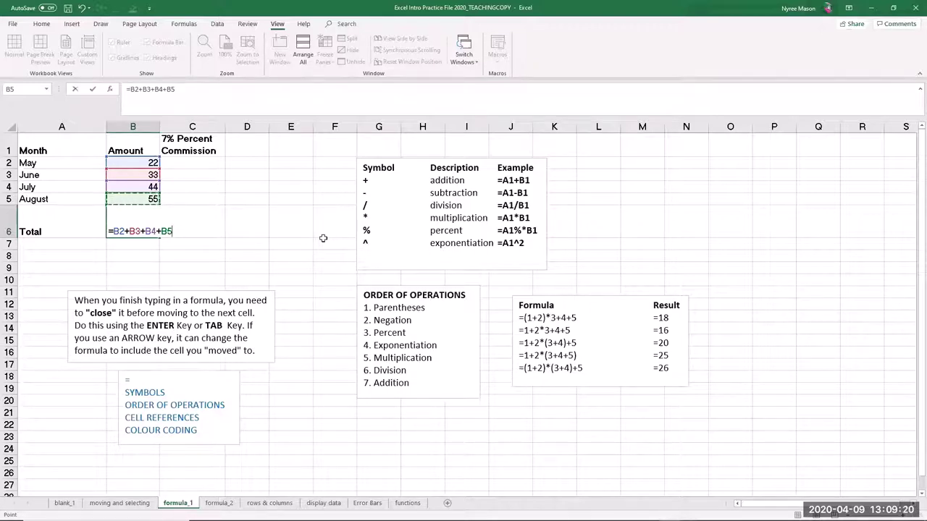
pyautogui.press('Return')
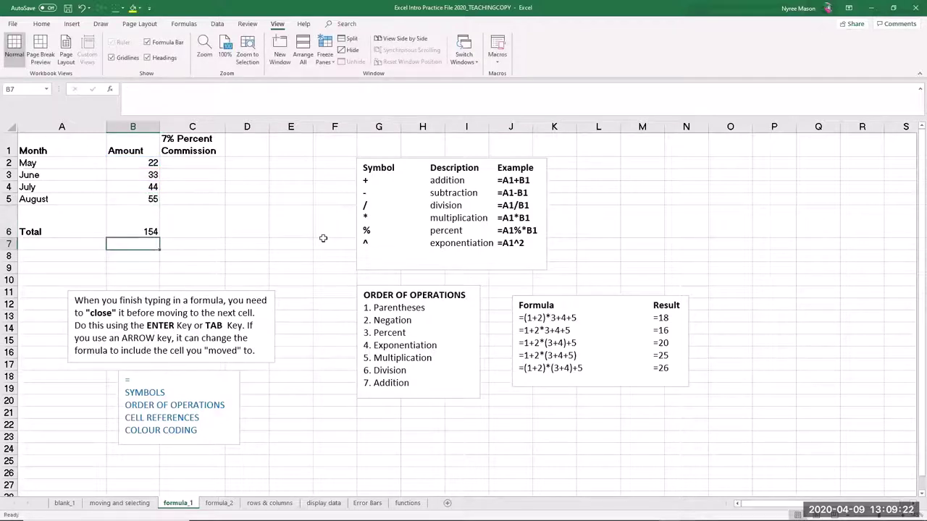
# Calculate the 7% commission for May in cell C2 with the formula =7%*B2.
pyautogui.click(203, 162)
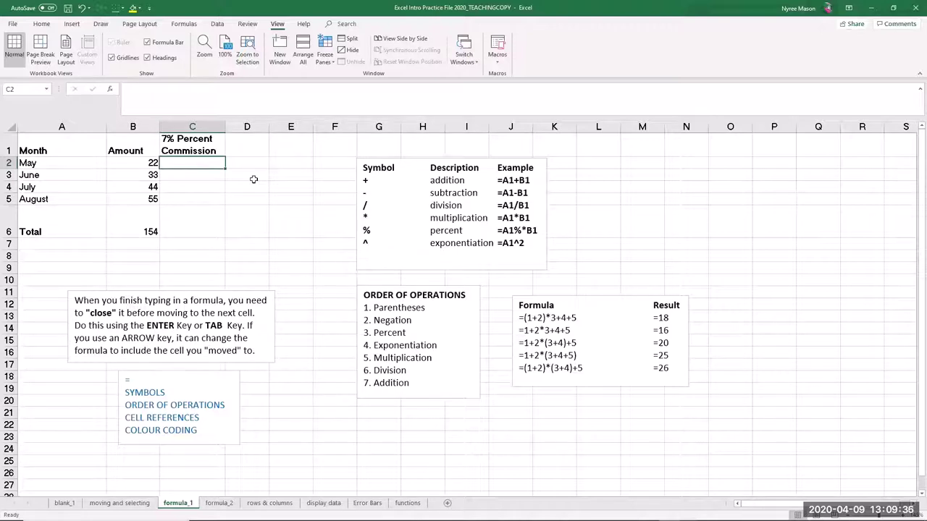
pyautogui.write('=')
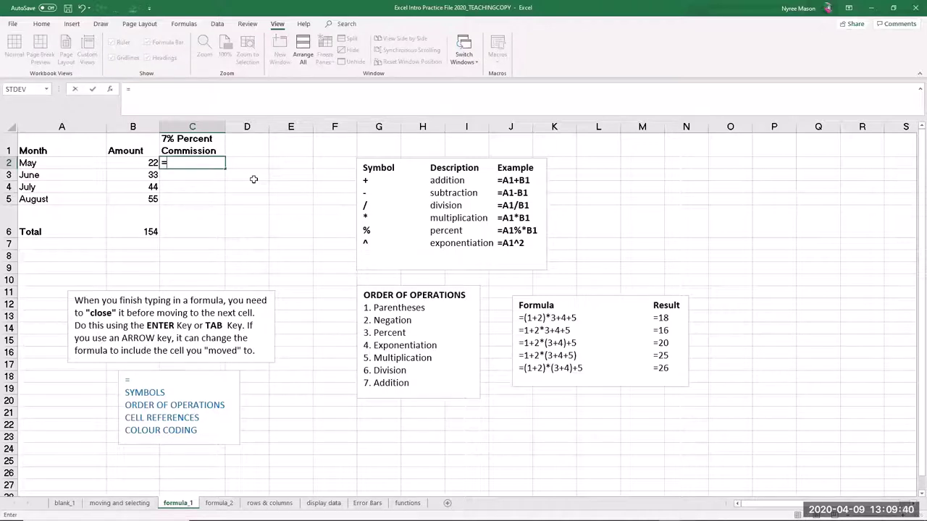
pyautogui.write('7%*')
pyautogui.click(140, 163)
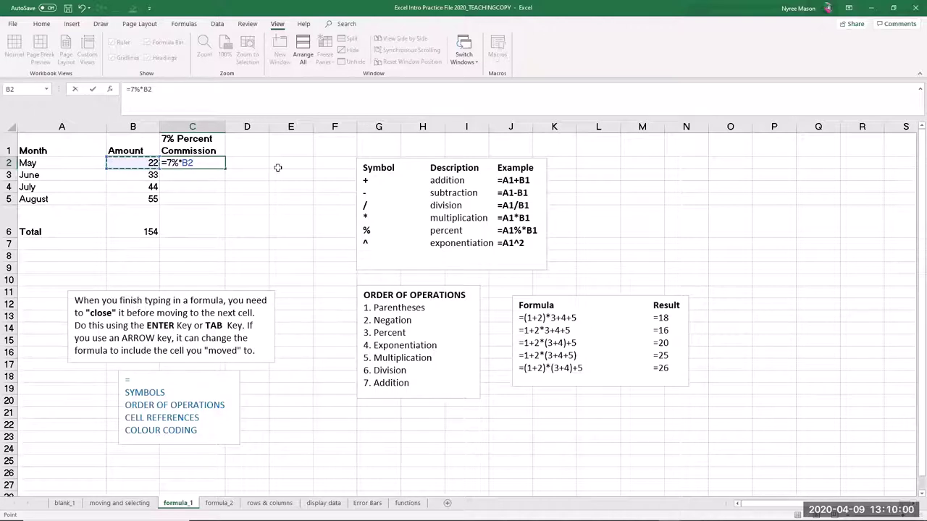
pyautogui.press('Return')
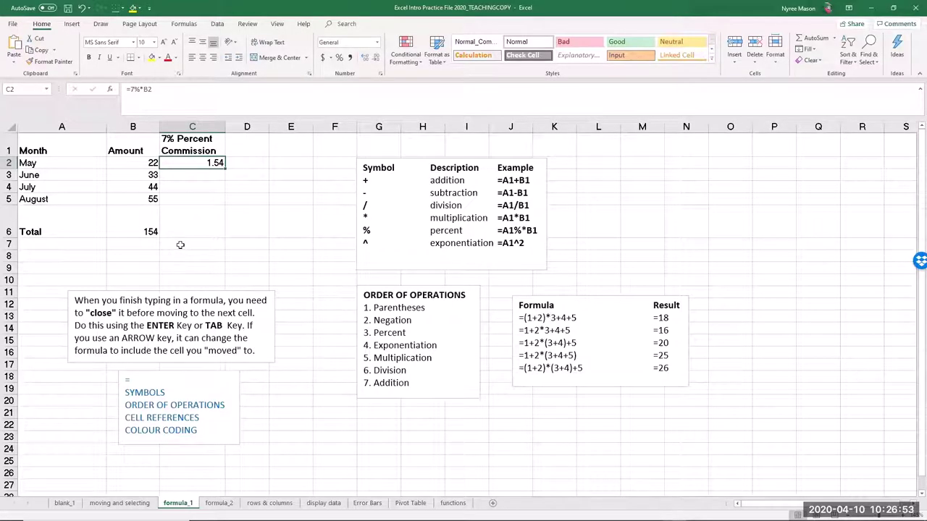
# Copy the total in B6, paste only its value into E6, and compare the content of E6 with B6.
pyautogui.click(139, 227)
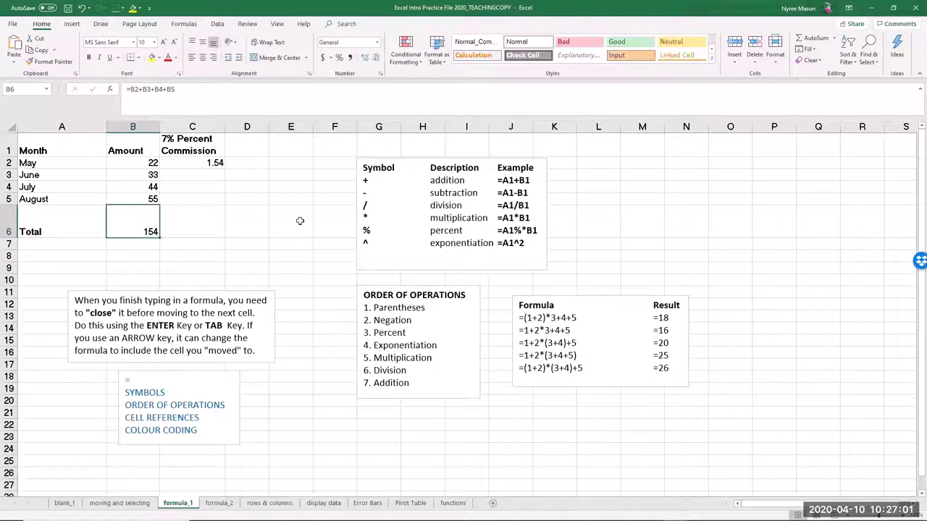
pyautogui.rightClick(140, 225)
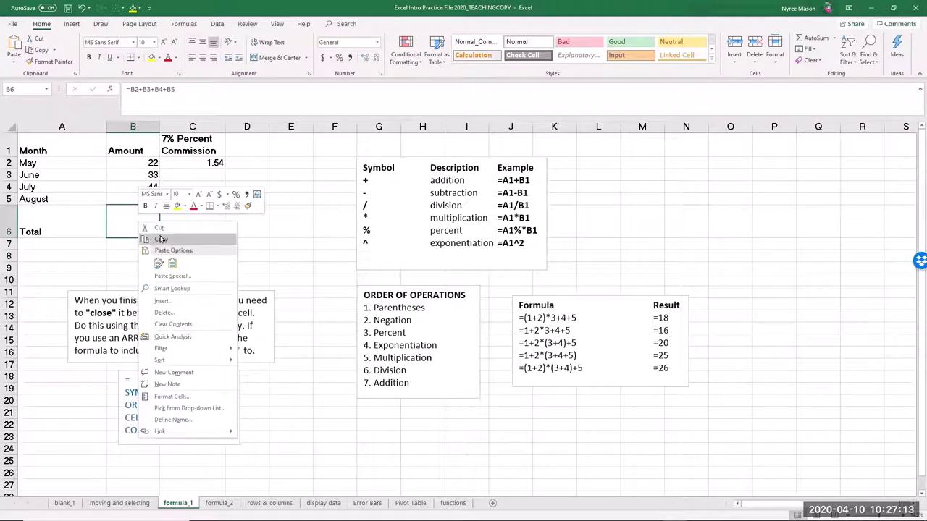
pyautogui.click(161, 239)
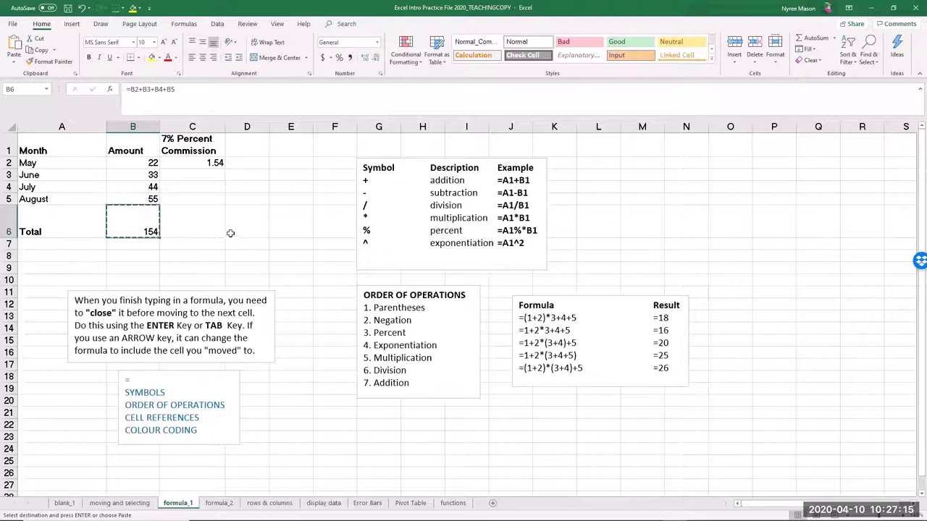
pyautogui.rightClick(294, 221)
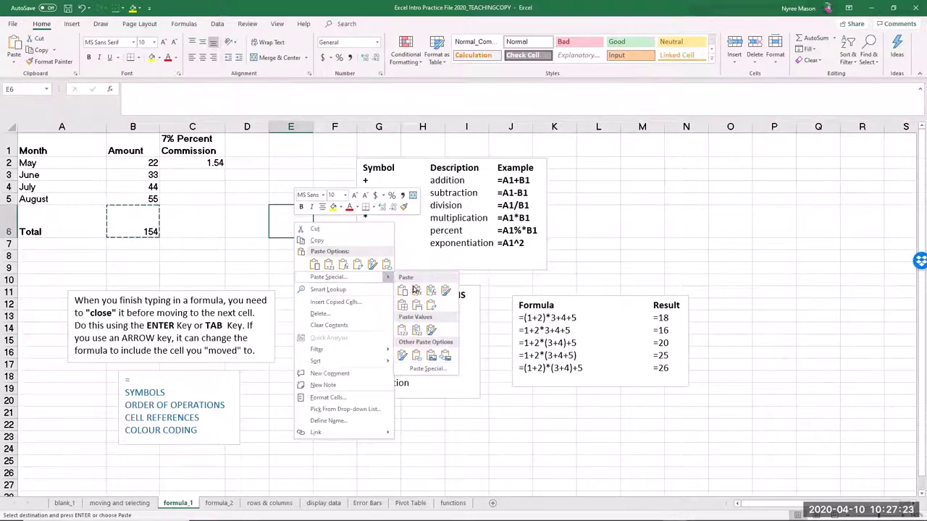
pyautogui.click(402, 331)
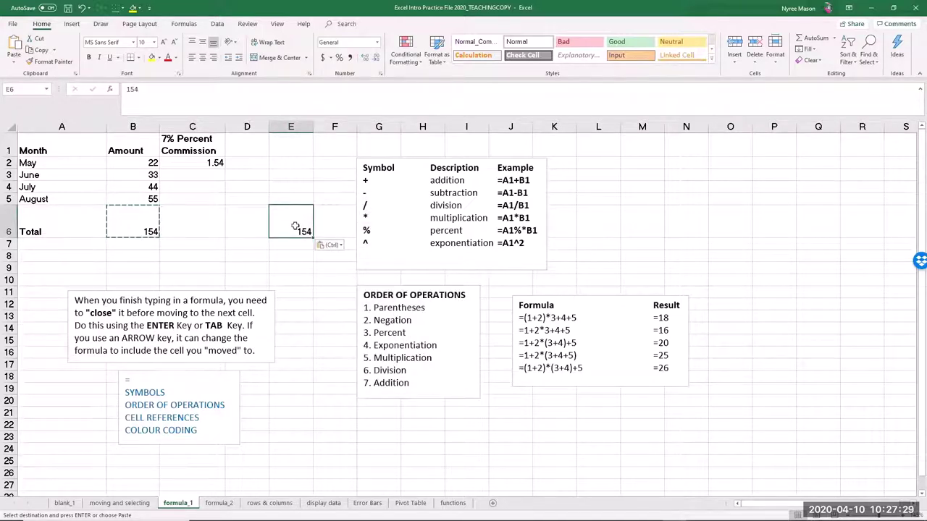
pyautogui.click(153, 100)
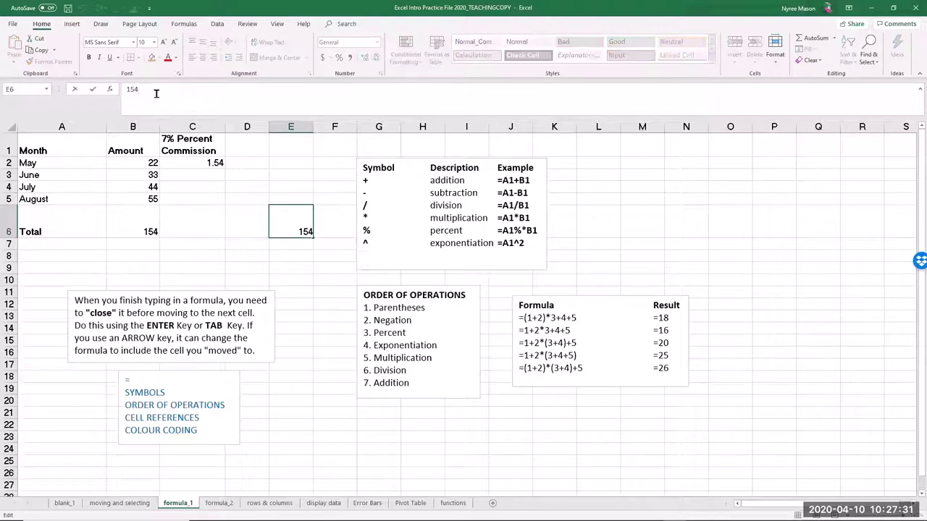
pyautogui.click(137, 223)
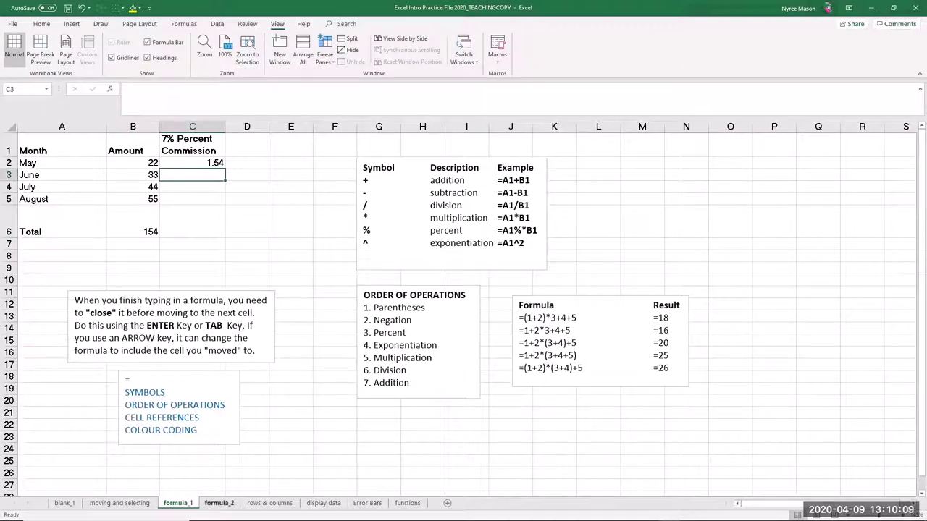
# Switch to the formula_2 sheet and look over the example formulas in C11 and C19, ending on the Demonstration cell D19.
pyautogui.click(219, 503)
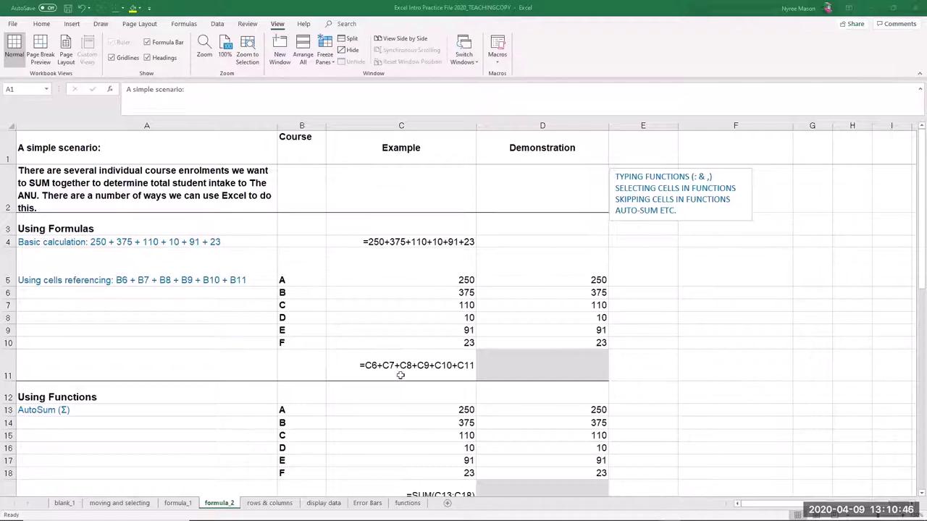
pyautogui.click(572, 365)
pyautogui.click(391, 366)
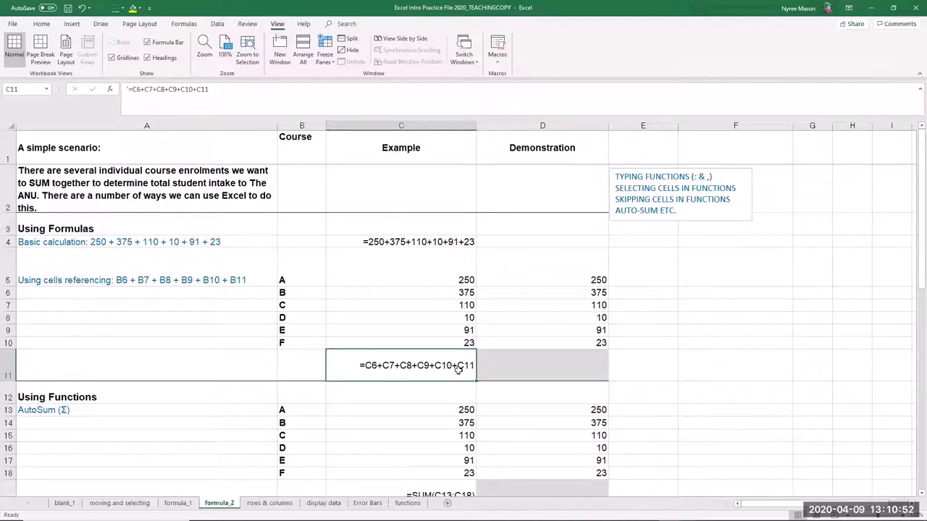
pyautogui.scroll(-2, 561, 393)
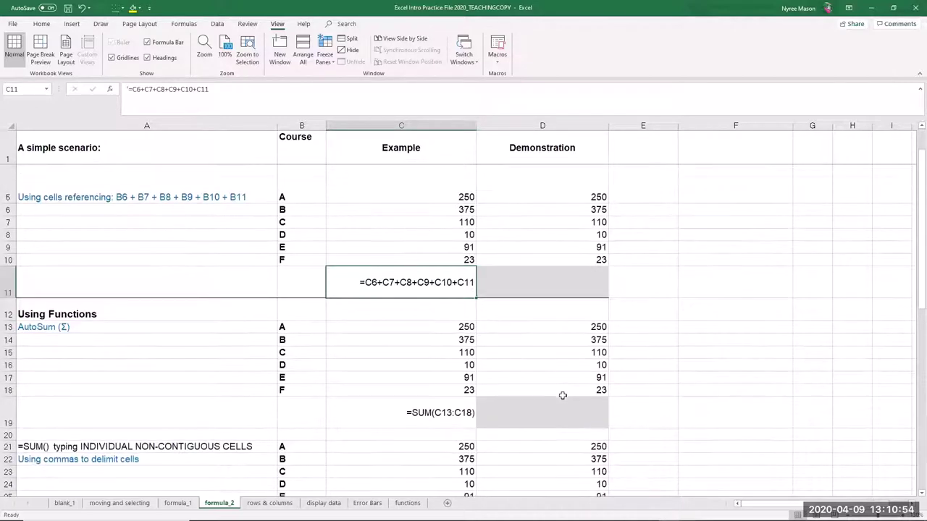
pyautogui.click(435, 346)
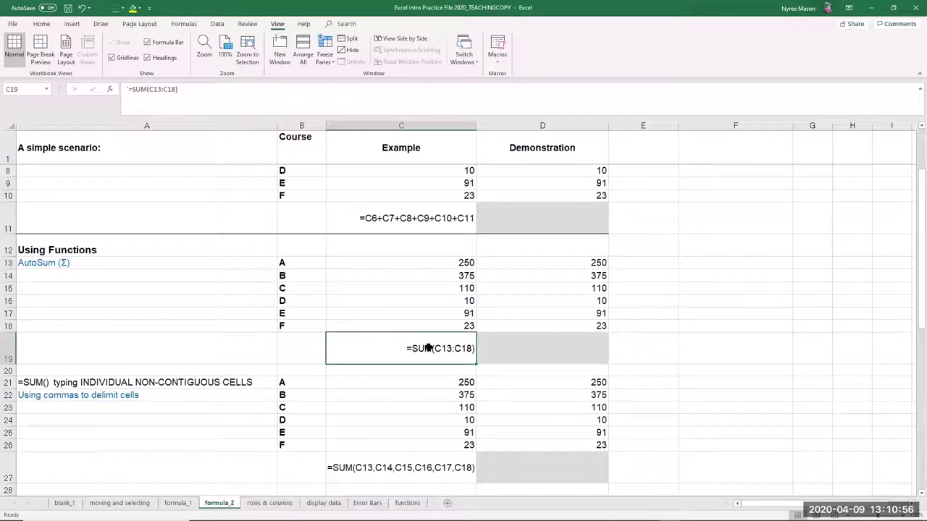
pyautogui.click(534, 349)
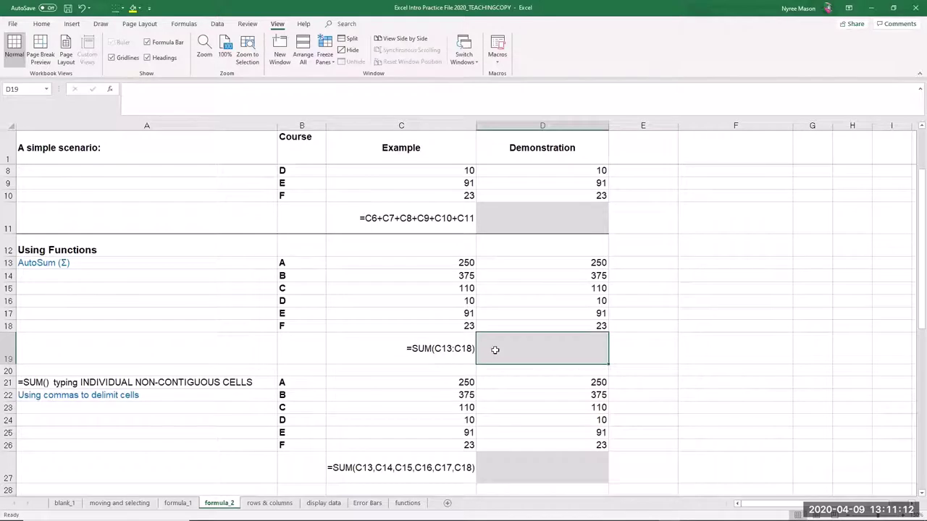
# Enter =SUM(D13:D18) in Demonstration cell D19, building the range from its first and last cells joined by a colon.
pyautogui.write('=')
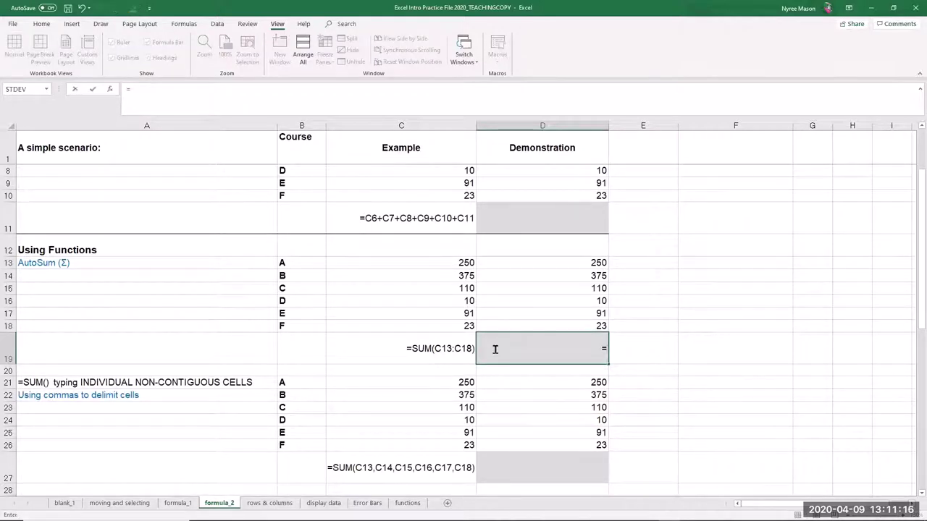
pyautogui.write('SUM')
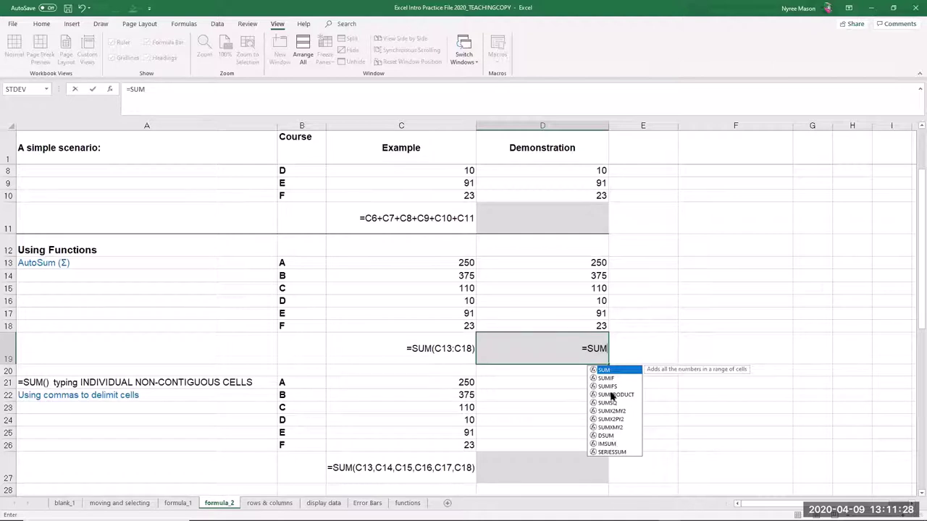
pyautogui.click(606, 349)
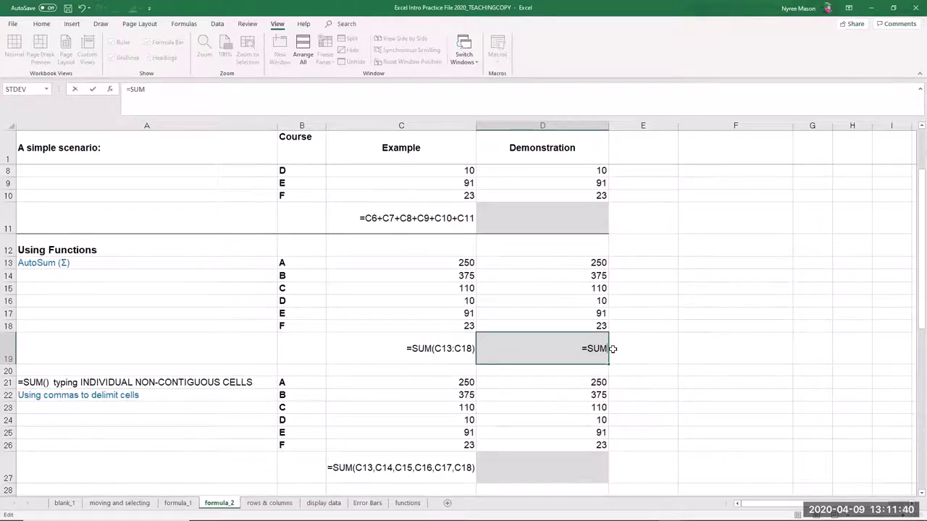
pyautogui.write('(')
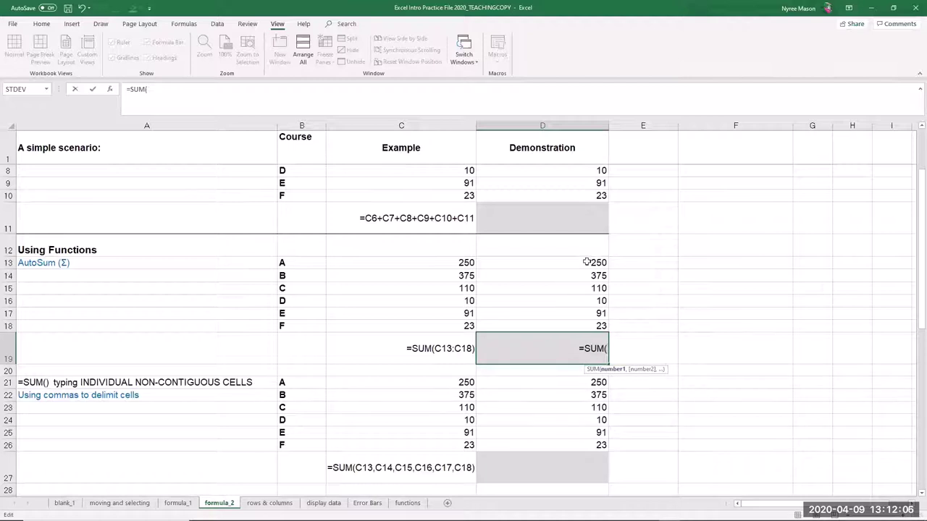
pyautogui.click(585, 265)
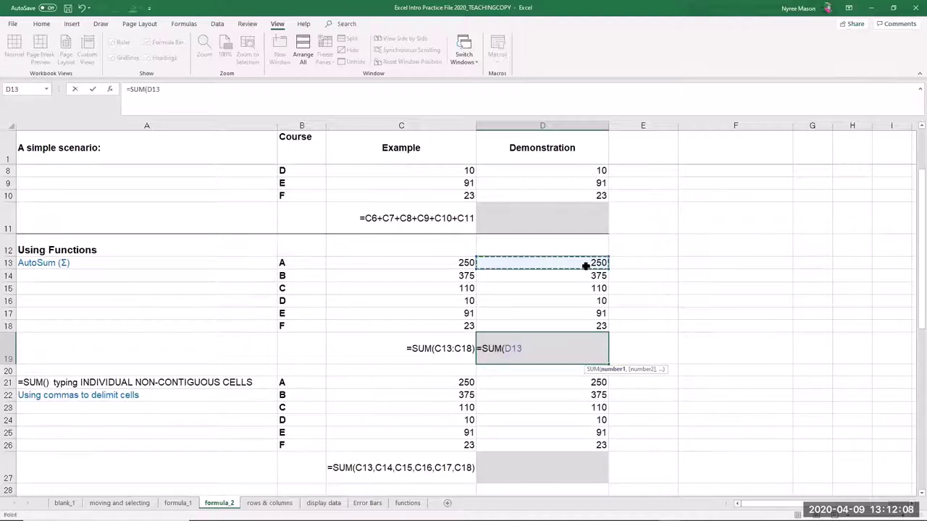
pyautogui.press('F8')
pyautogui.click(584, 325)
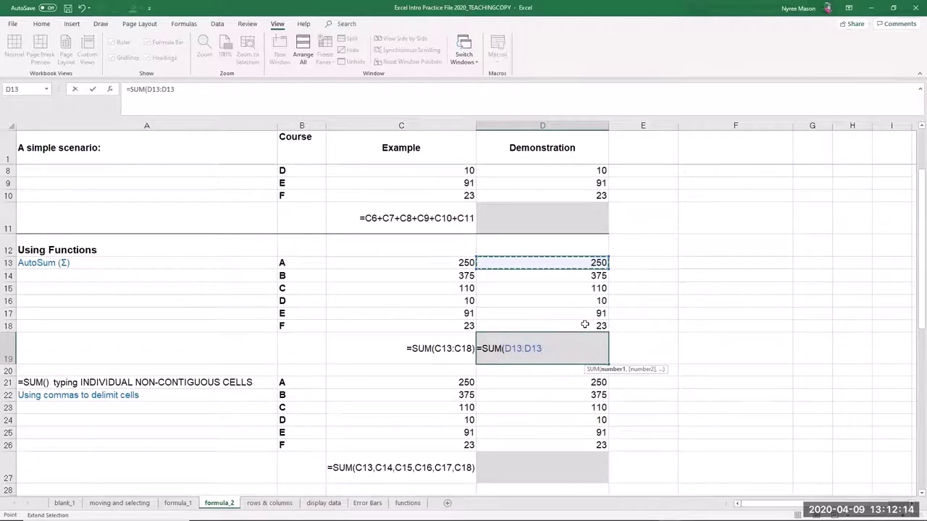
pyautogui.press('BackSpace')
pyautogui.press('BackSpace')
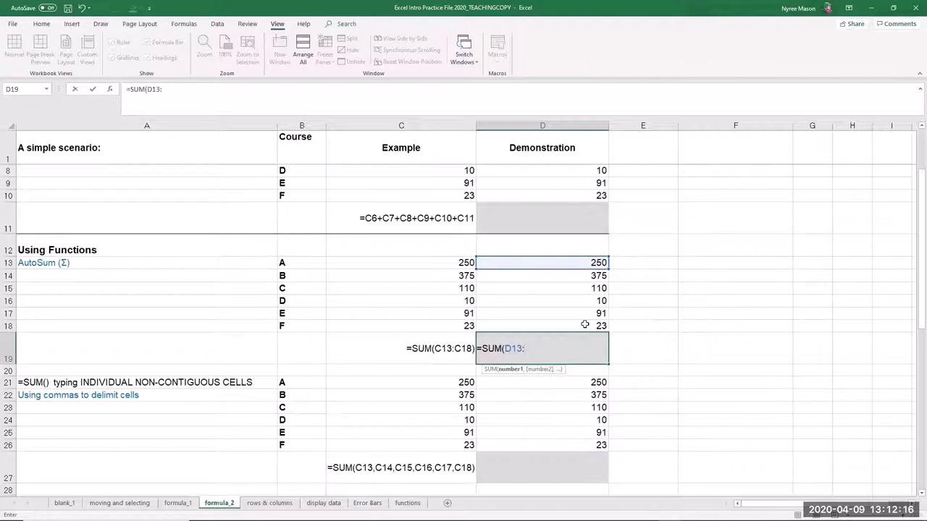
pyautogui.click(585, 325)
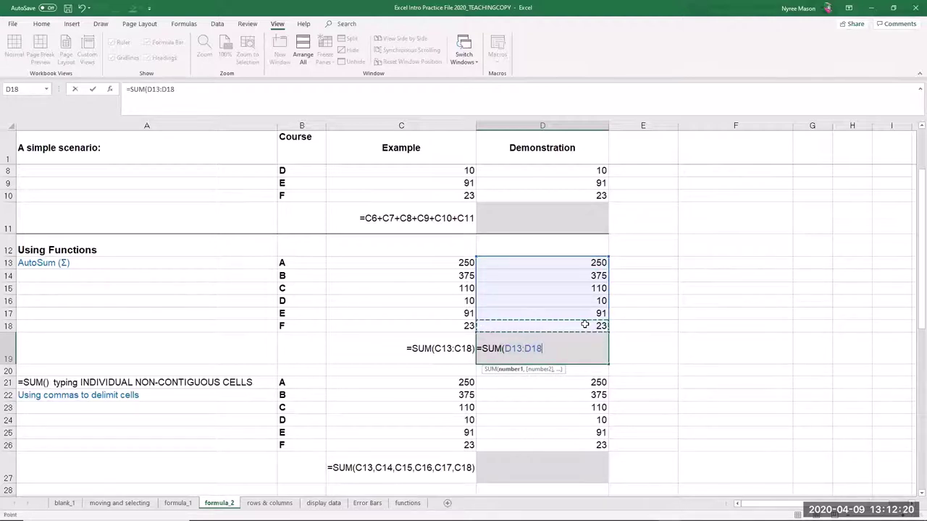
pyautogui.write(')')
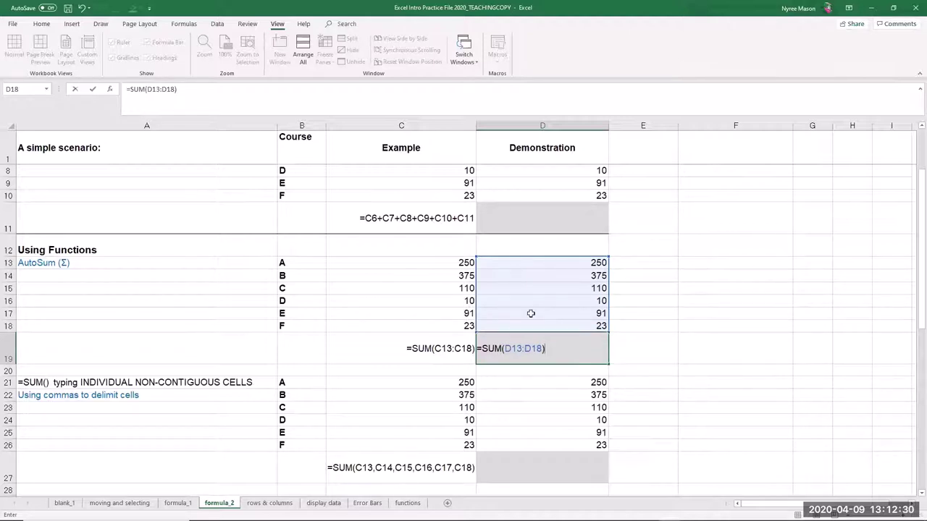
pyautogui.press('Return')
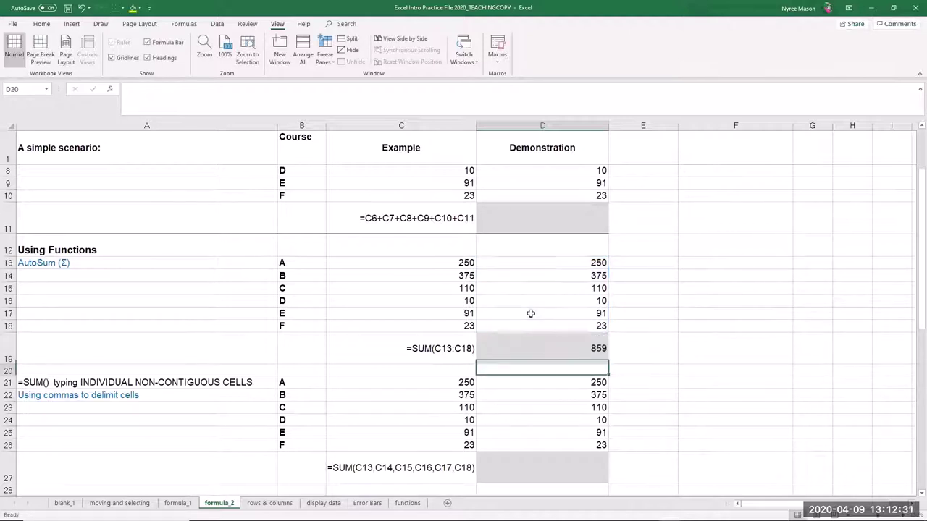
# Replace the content of D19 with =SUM(D13:D18), picking the whole range in one sweep this time.
pyautogui.click(531, 350)
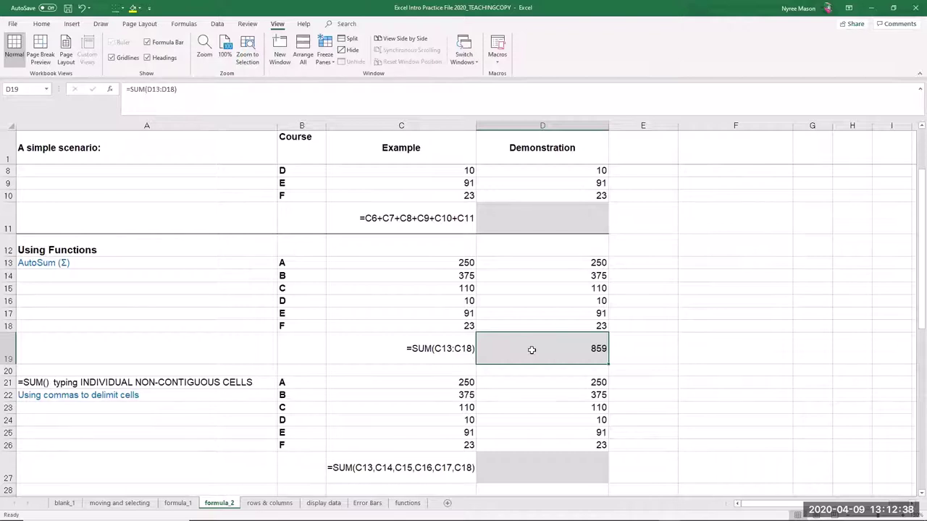
pyautogui.write('=')
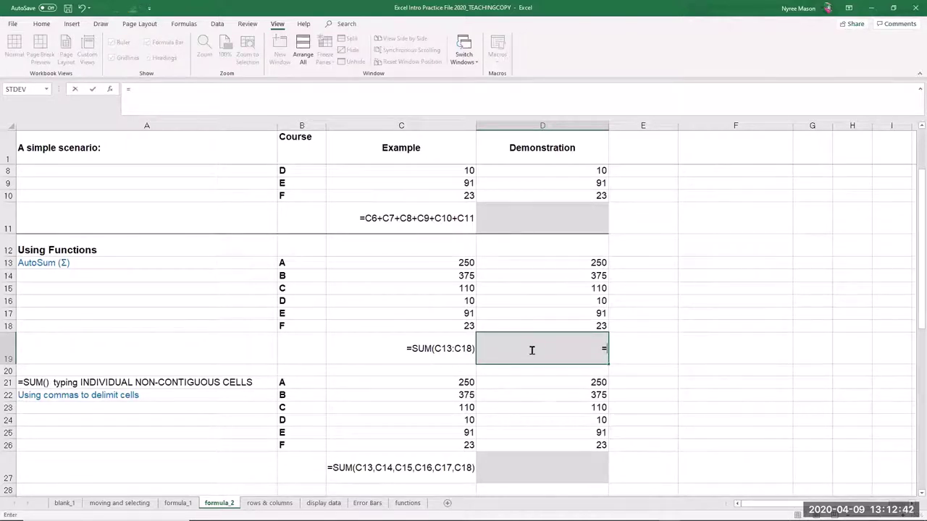
pyautogui.write('SUM')
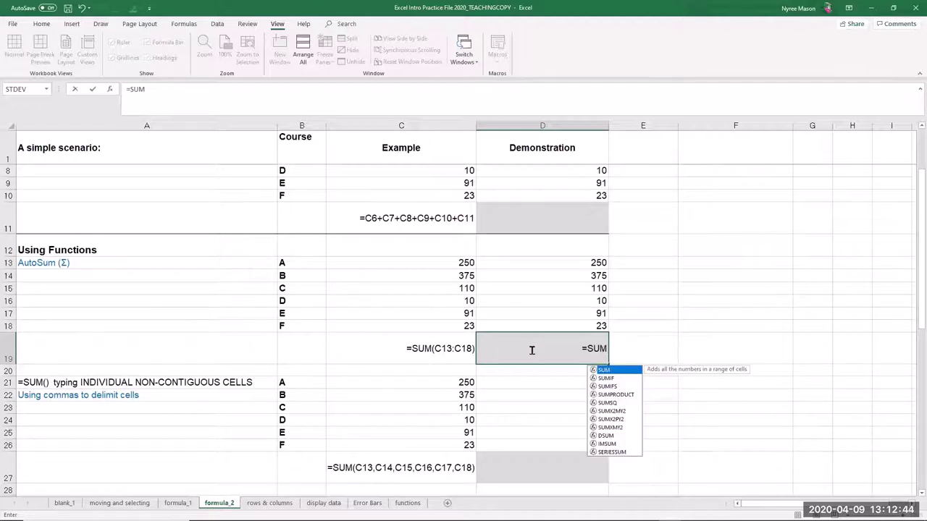
pyautogui.write('(')
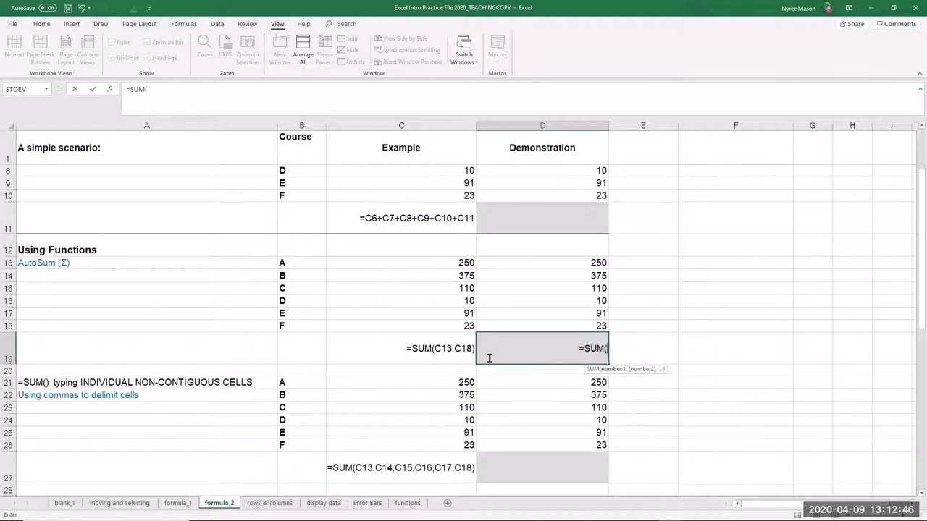
pyautogui.click(574, 262)
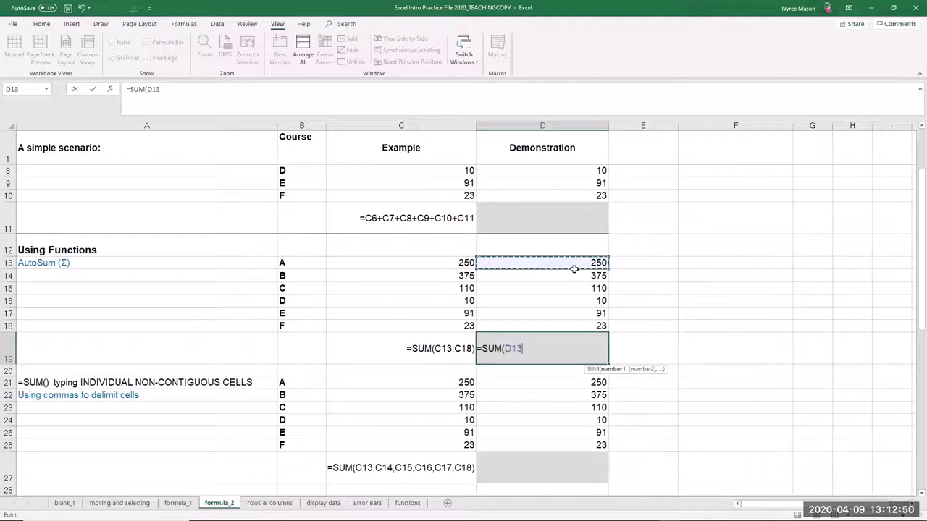
pyautogui.moveTo(573, 268); pyautogui.dragTo(570, 324)
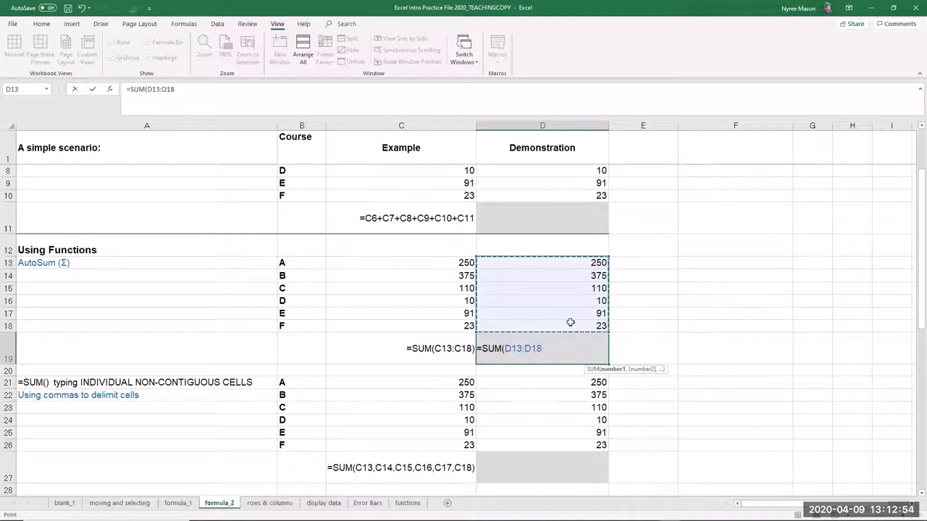
pyautogui.write(')')
pyautogui.press('Return')
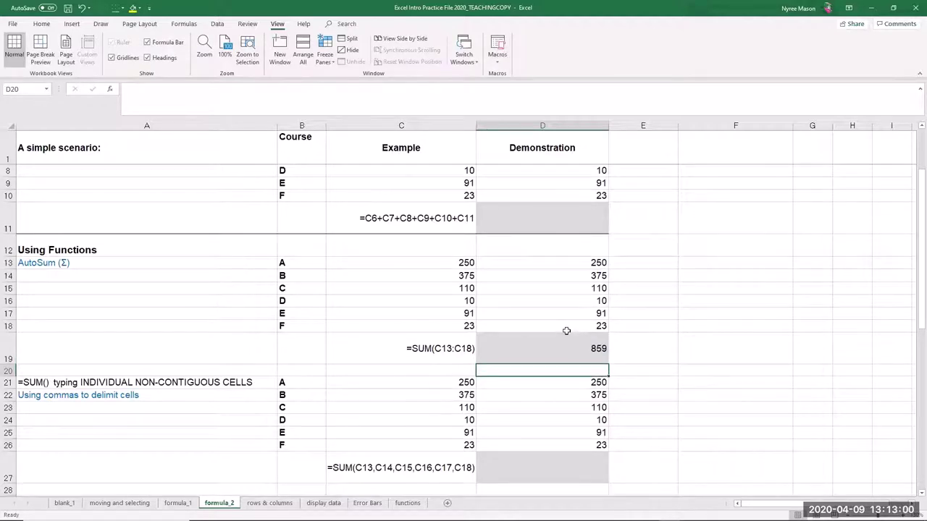
# Examine the comma-delimited SUM example in C27 and the combined range and single-cell example in C52.
pyautogui.scroll(-3, 566, 331)
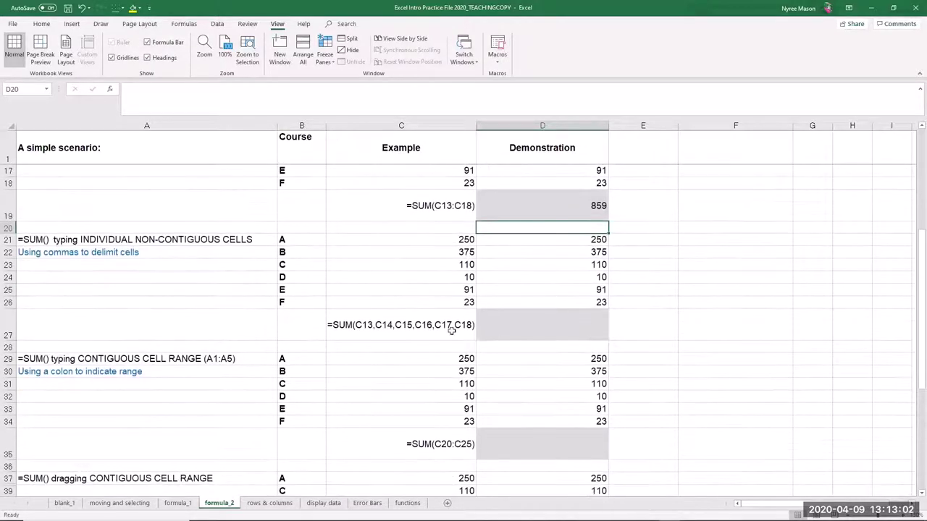
pyautogui.click(431, 327)
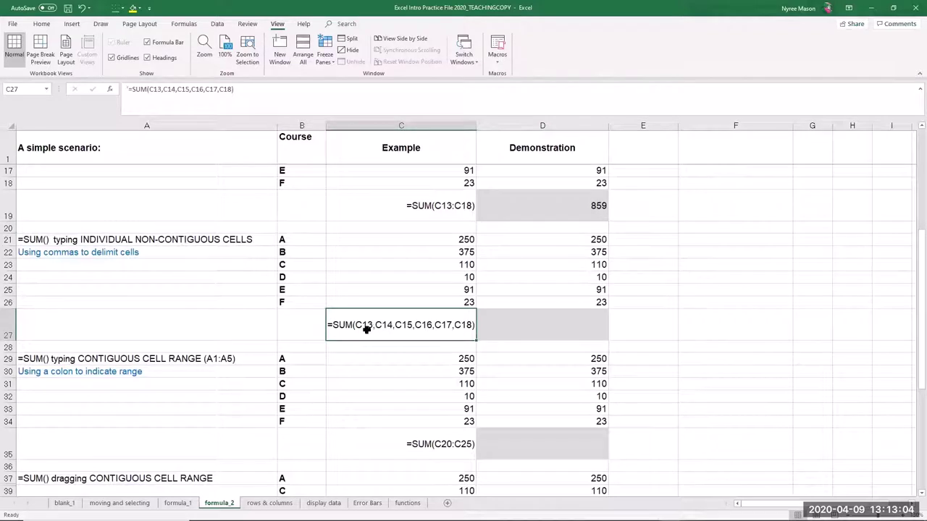
pyautogui.click(544, 324)
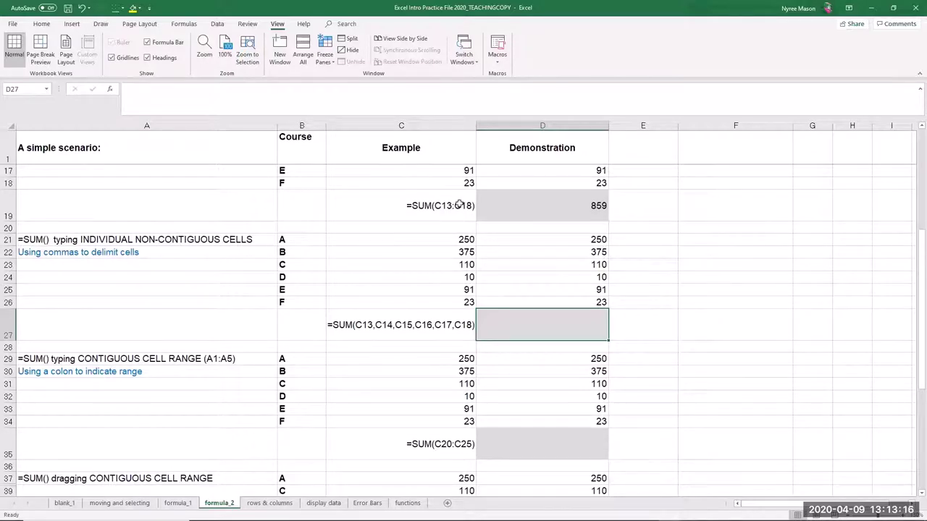
pyautogui.scroll(-4, 559, 365)
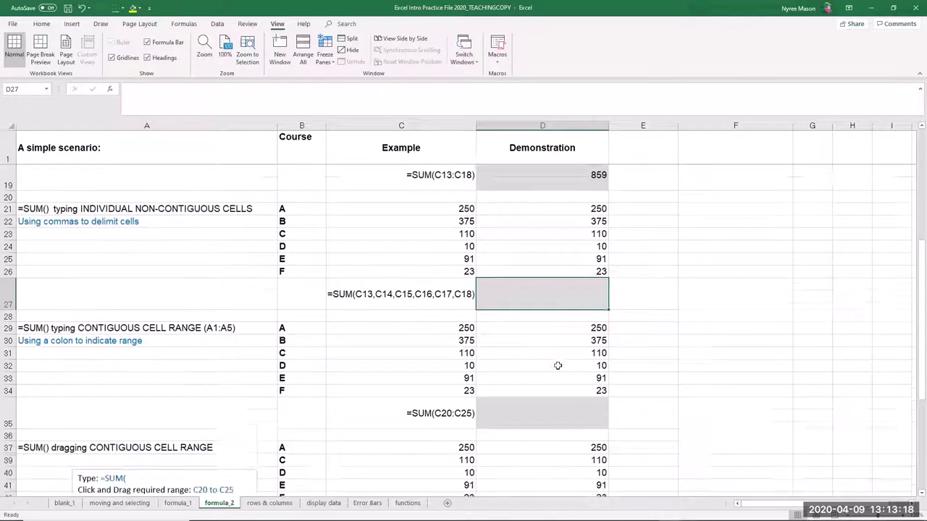
pyautogui.scroll(-2, 558, 365)
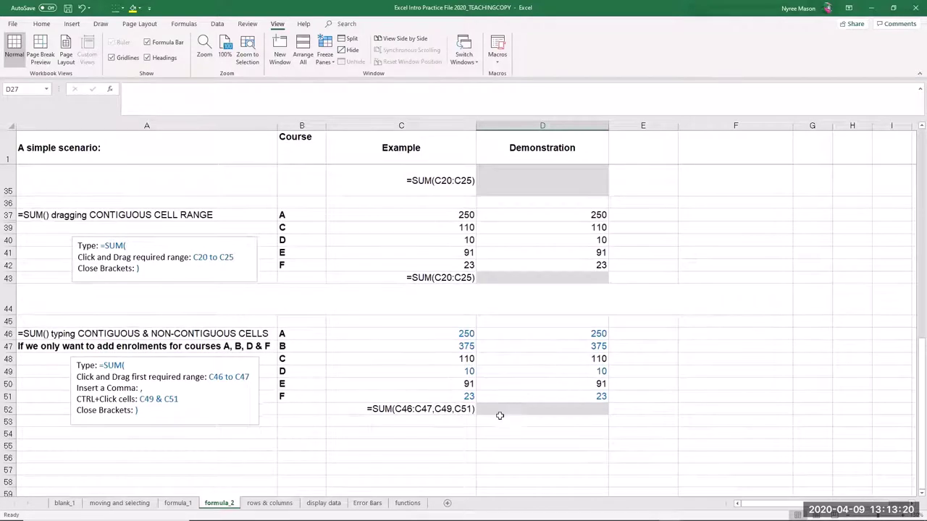
pyautogui.click(445, 410)
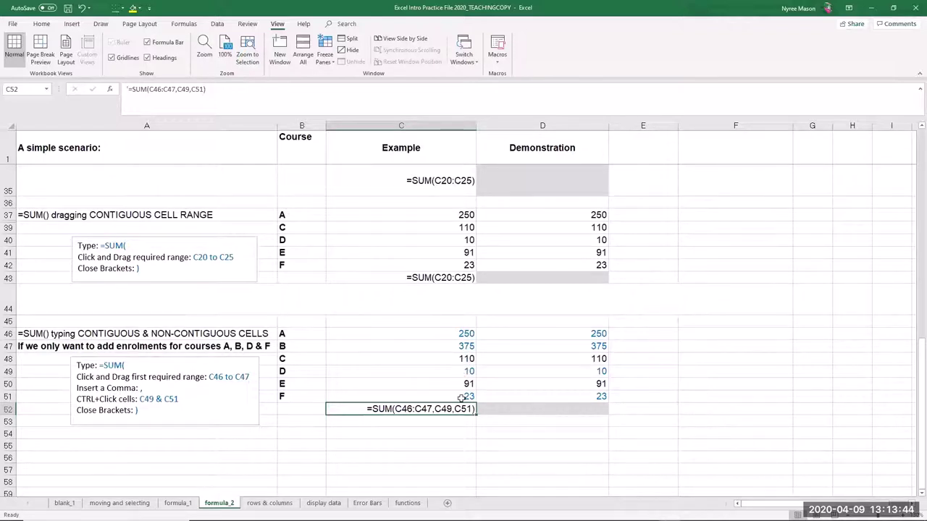
# Add only the enrolments of courses A, B, D and F in D52 with =SUM(D46:D47,D49,D51), picking the references from the sheet.
pyautogui.click(547, 410)
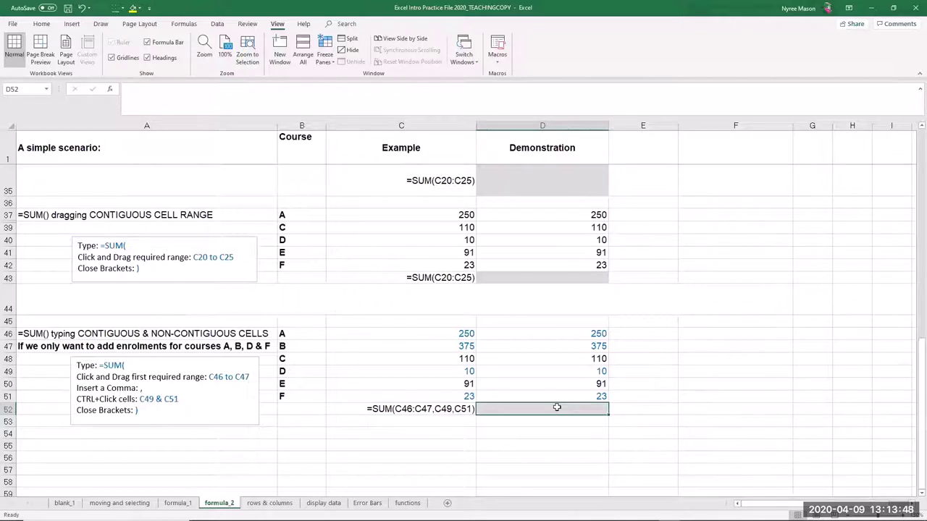
pyautogui.write('=')
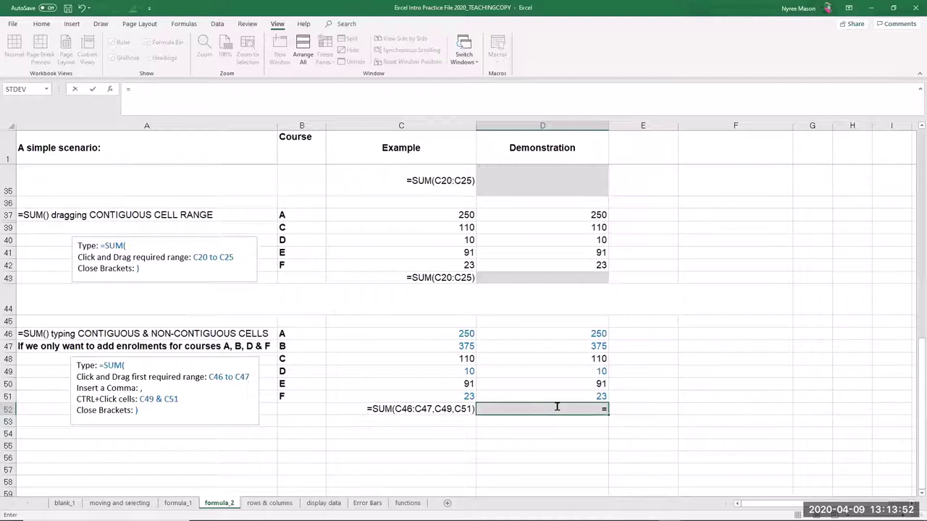
pyautogui.write('sum')
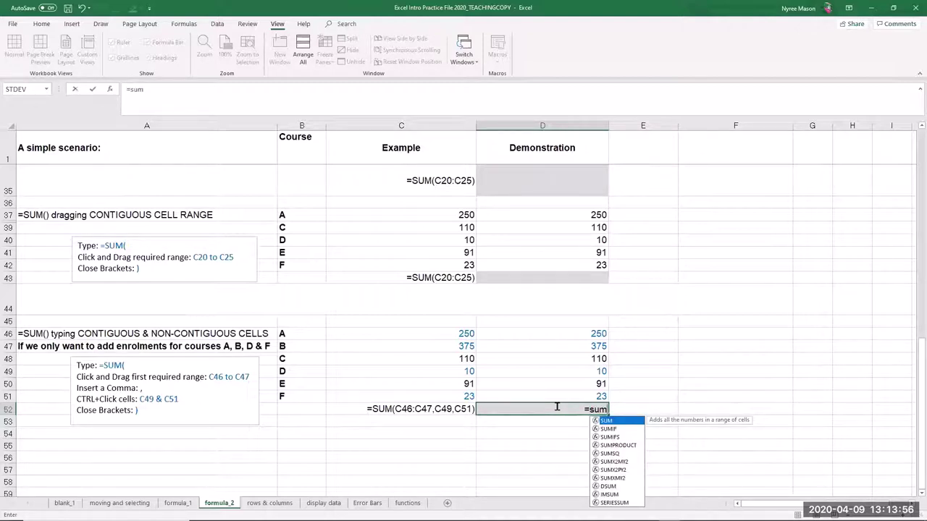
pyautogui.write('(')
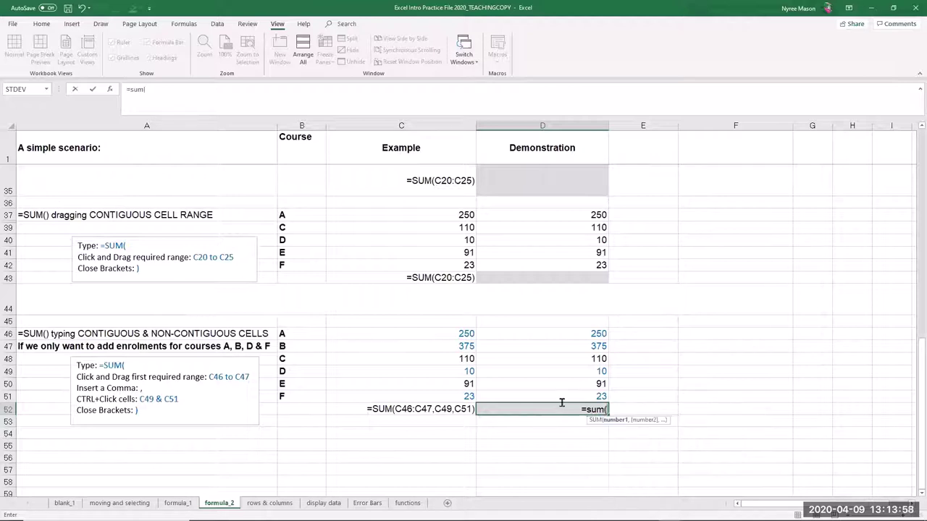
pyautogui.click(573, 334)
pyautogui.moveTo(573, 339); pyautogui.dragTo(573, 350)
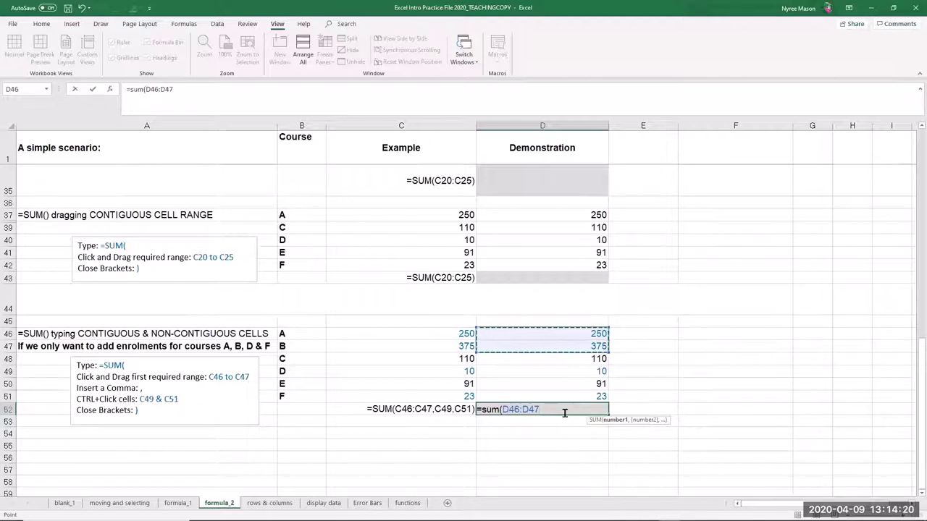
pyautogui.write(',')
pyautogui.keyDown('ctrl'); pyautogui.click(569, 373); pyautogui.keyUp('ctrl')
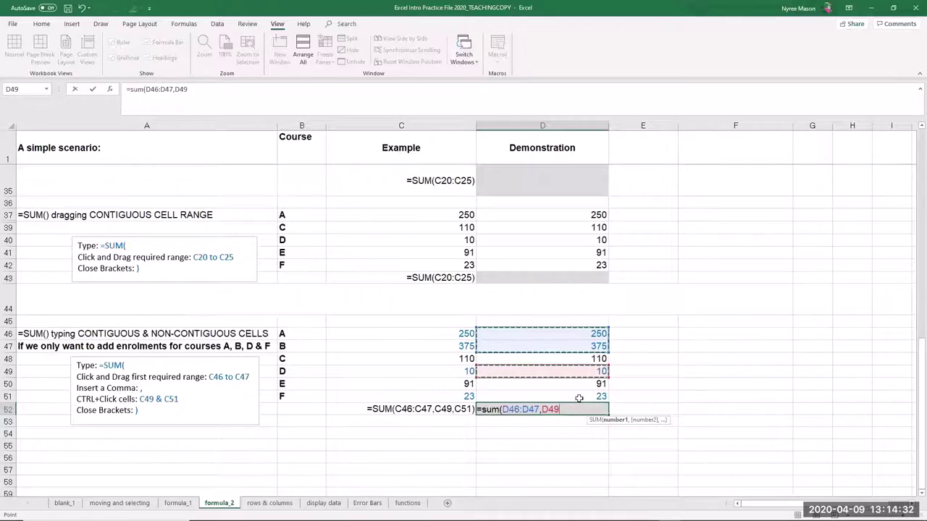
pyautogui.keyDown('ctrl'); pyautogui.click(579, 397); pyautogui.keyUp('ctrl')
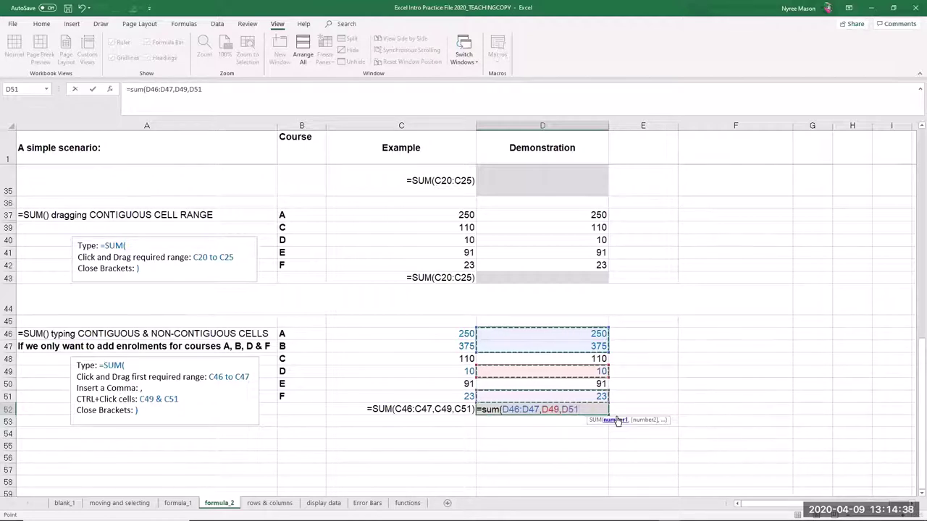
pyautogui.write(')')
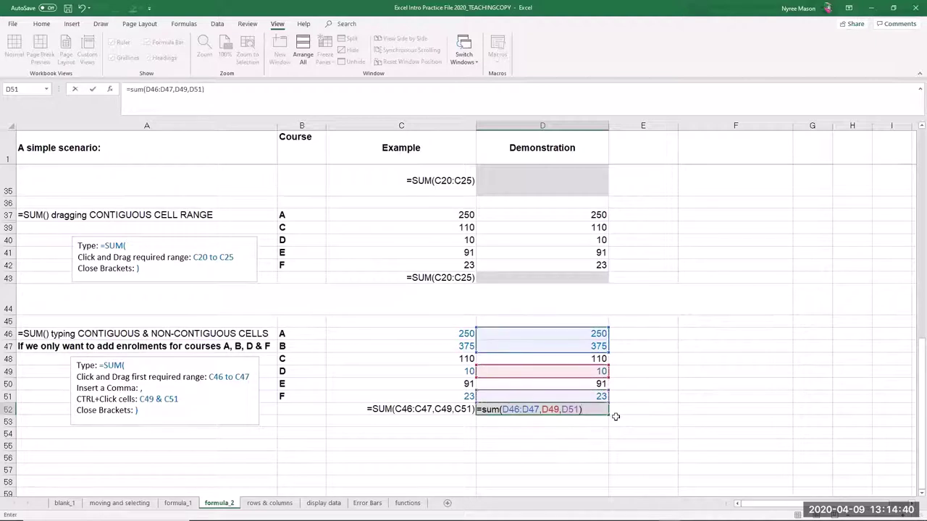
pyautogui.press('Return')
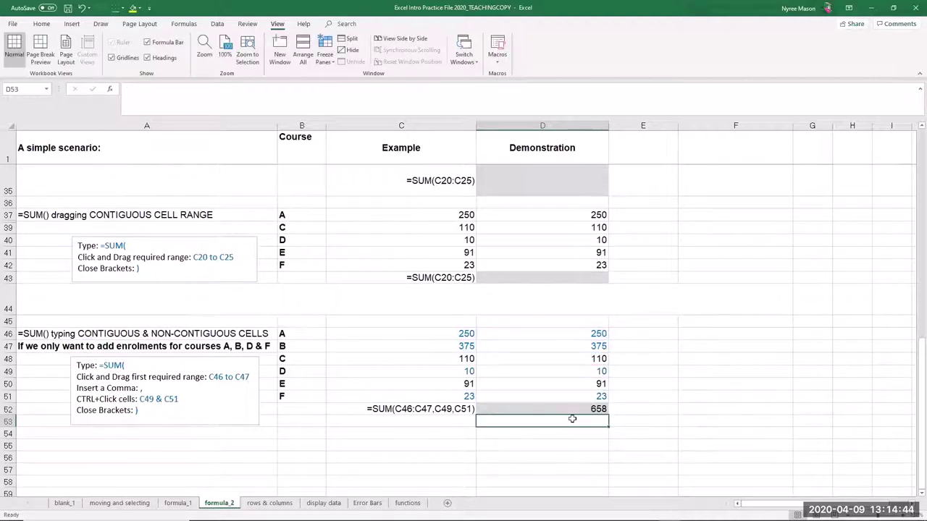
# Insert an AutoSum of the course enrolments above into Demonstration cell D35.
pyautogui.scroll(1, 572, 418)
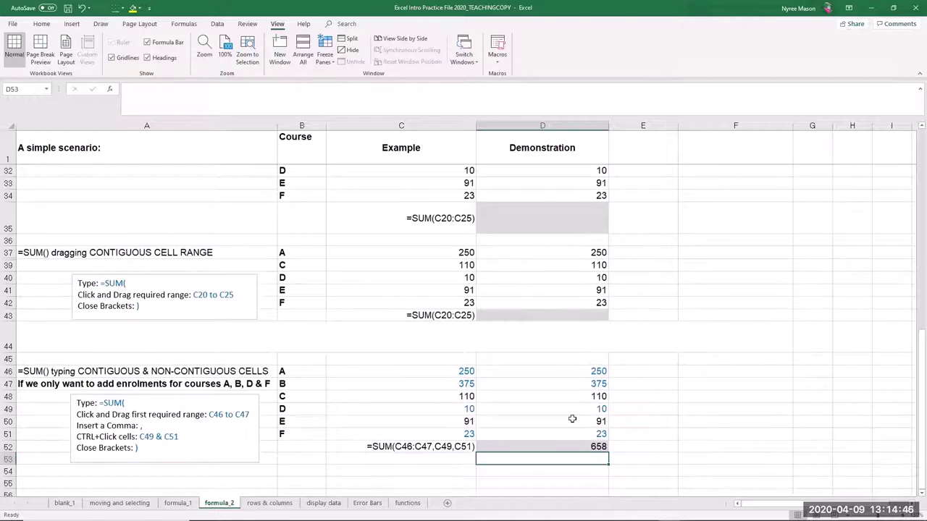
pyautogui.scroll(2, 573, 419)
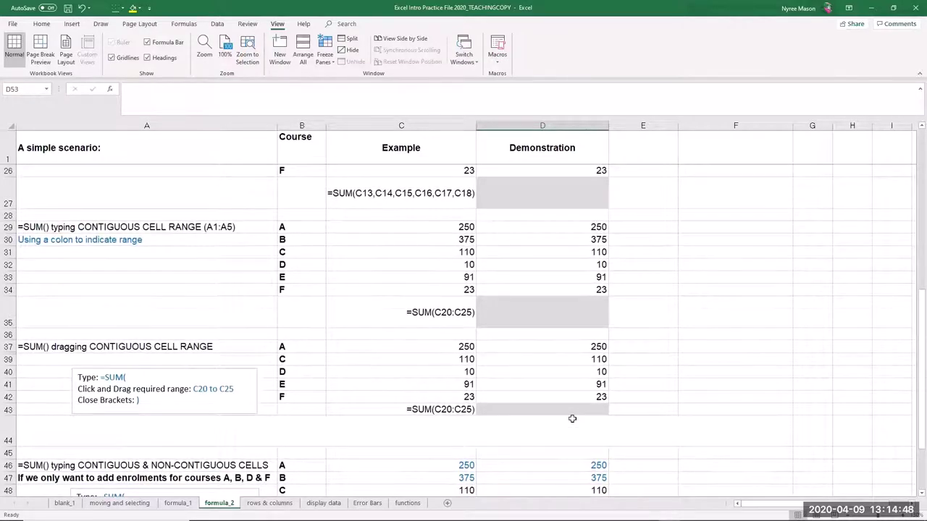
pyautogui.scroll(1, 572, 419)
pyautogui.click(572, 353)
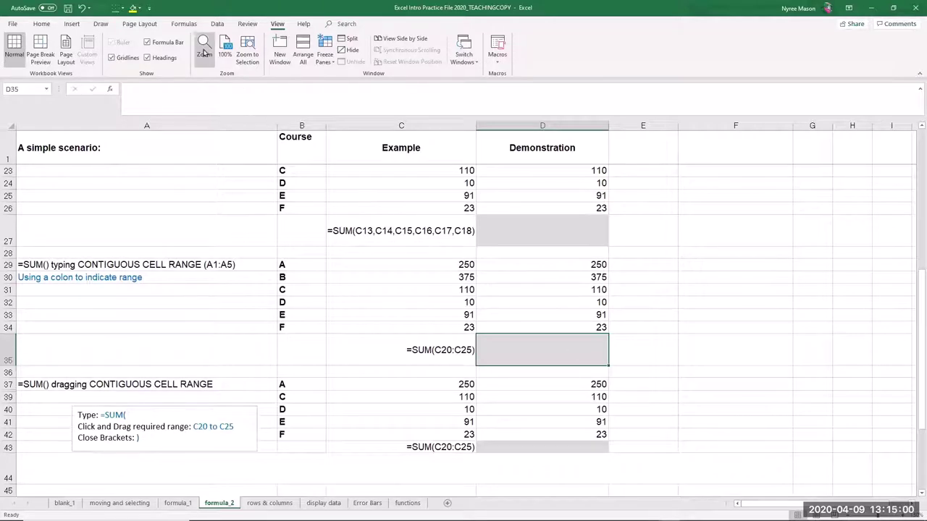
pyautogui.click(187, 24)
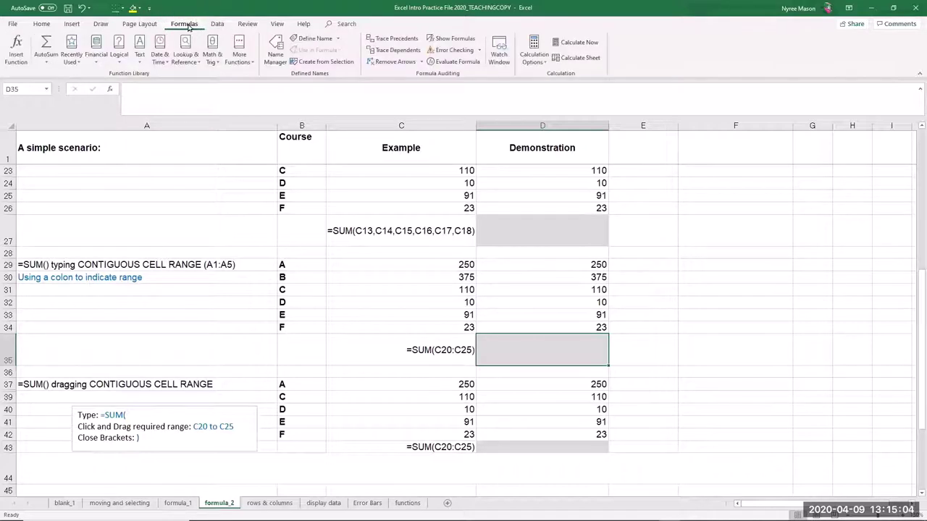
pyautogui.click(46, 63)
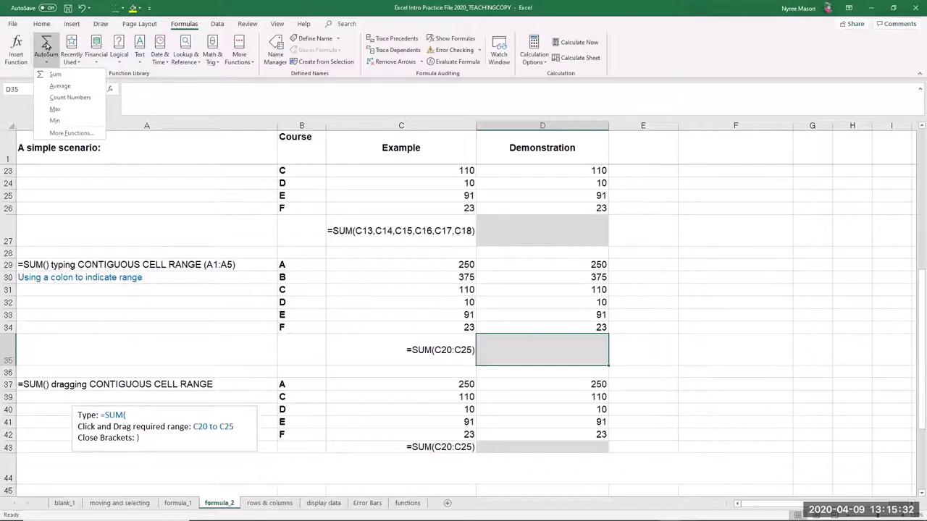
pyautogui.click(55, 73)
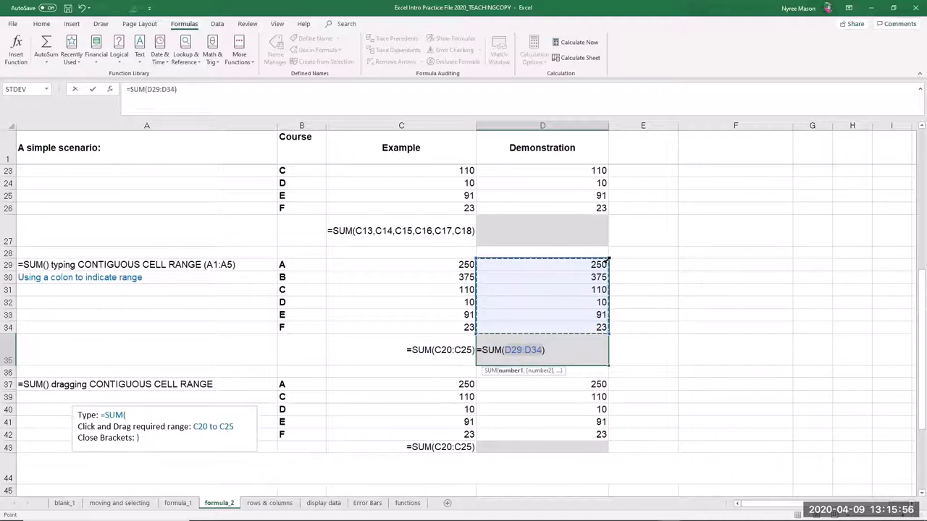
# Stretch the D35 sum range up to D21:D34, shrink it back to D29:D34 and enter the formula.
pyautogui.moveTo(608, 259); pyautogui.dragTo(601, 232)
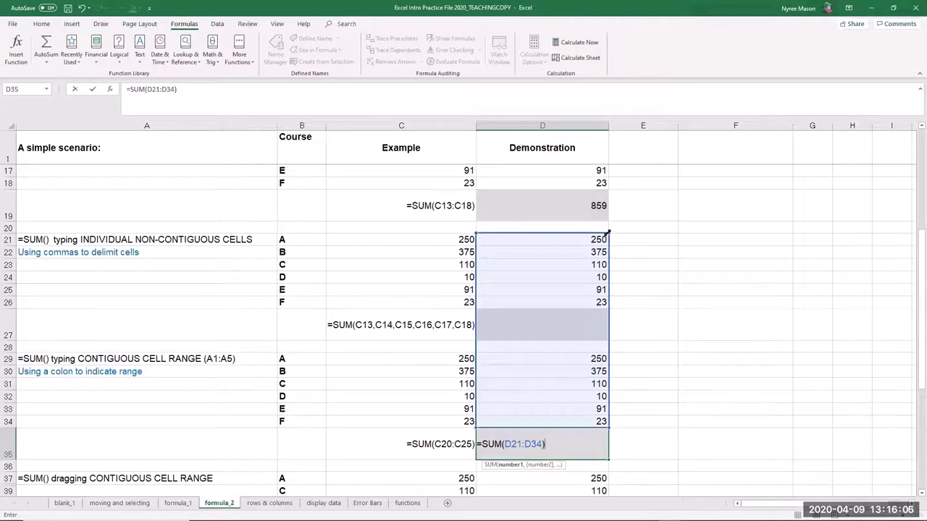
pyautogui.moveTo(609, 233); pyautogui.dragTo(603, 351)
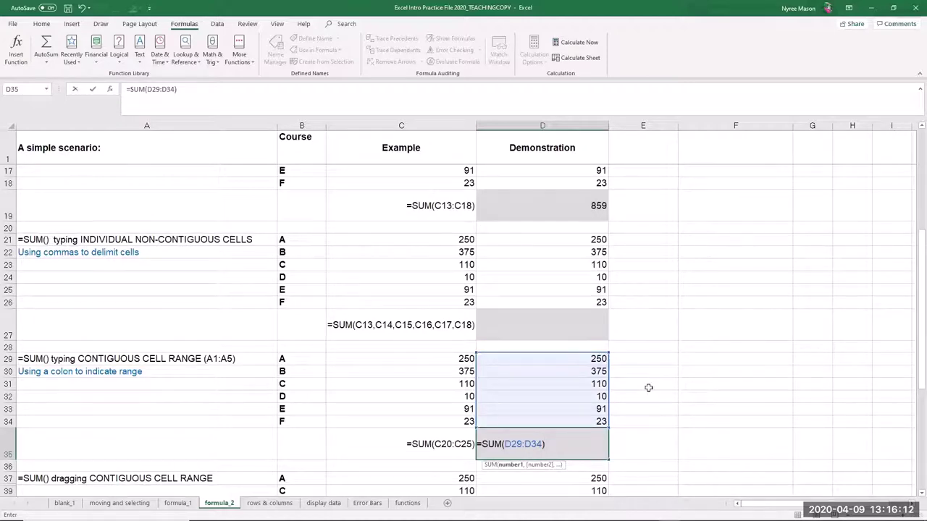
pyautogui.scroll(-1, 648, 389)
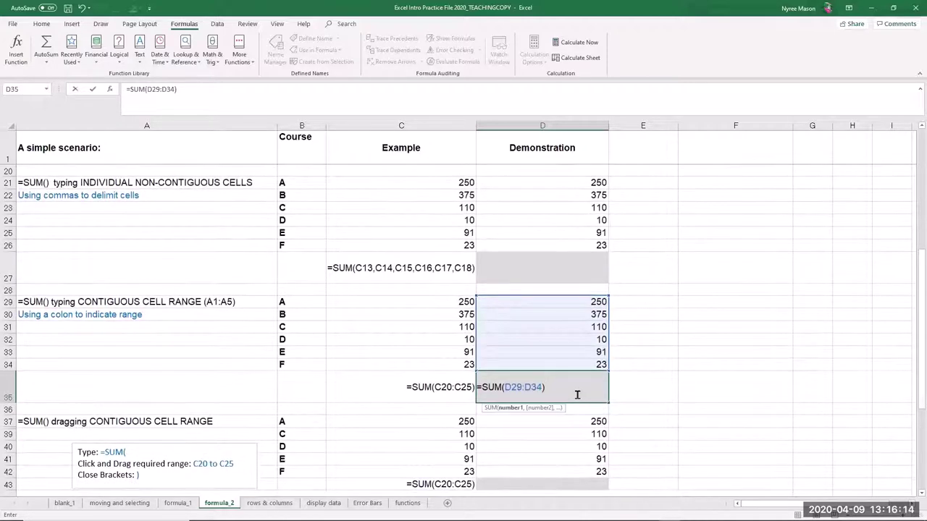
pyautogui.press('Return')
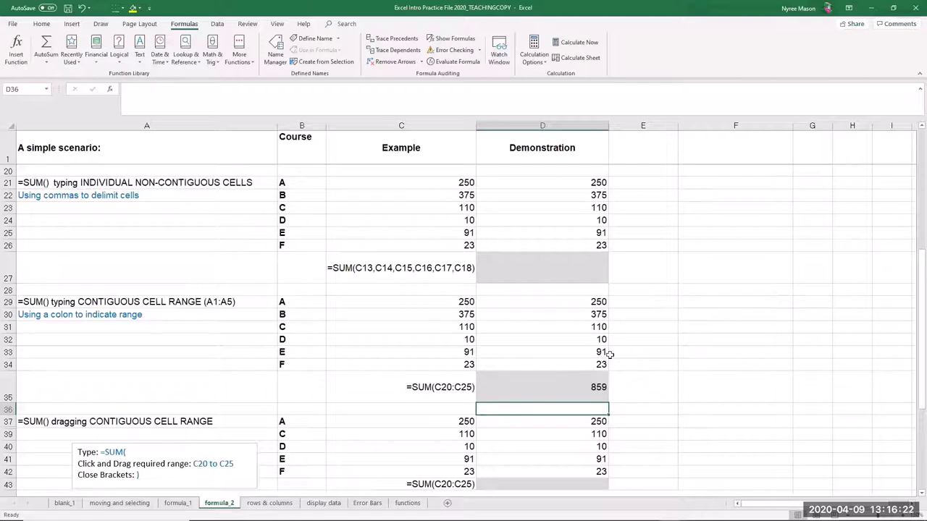
# Select Demonstration cell D43 and examine the available Text, Financial, and Math & Trig functions.
pyautogui.scroll(-1, 592, 353)
pyautogui.scroll(-4, 592, 353)
pyautogui.scroll(1, 592, 353)
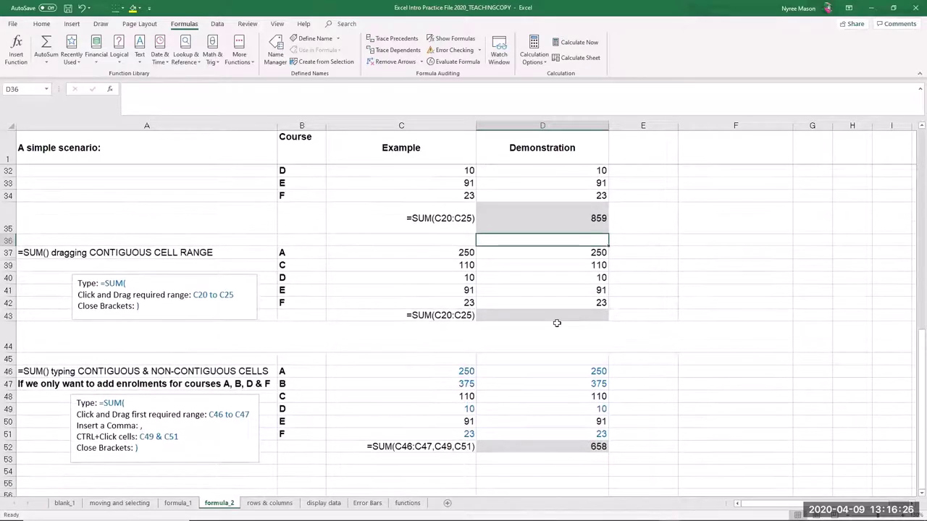
pyautogui.click(556, 319)
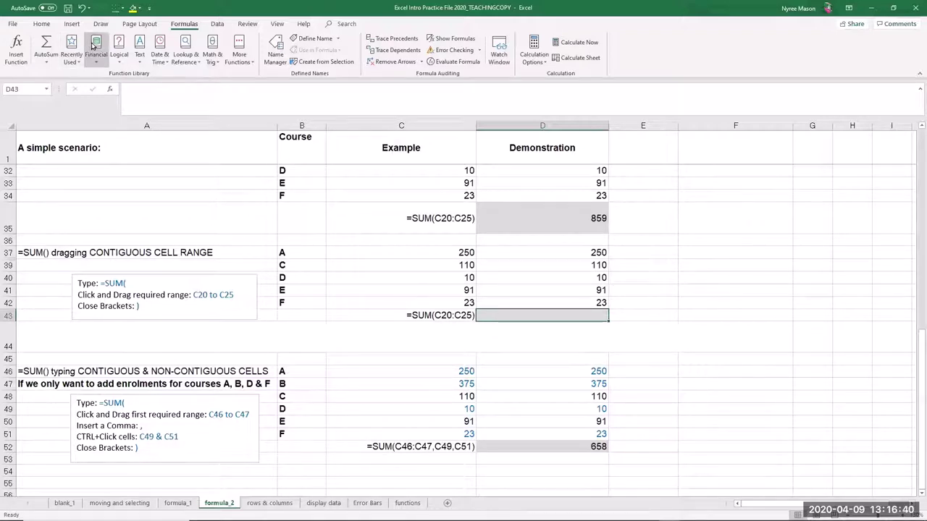
pyautogui.click(140, 61)
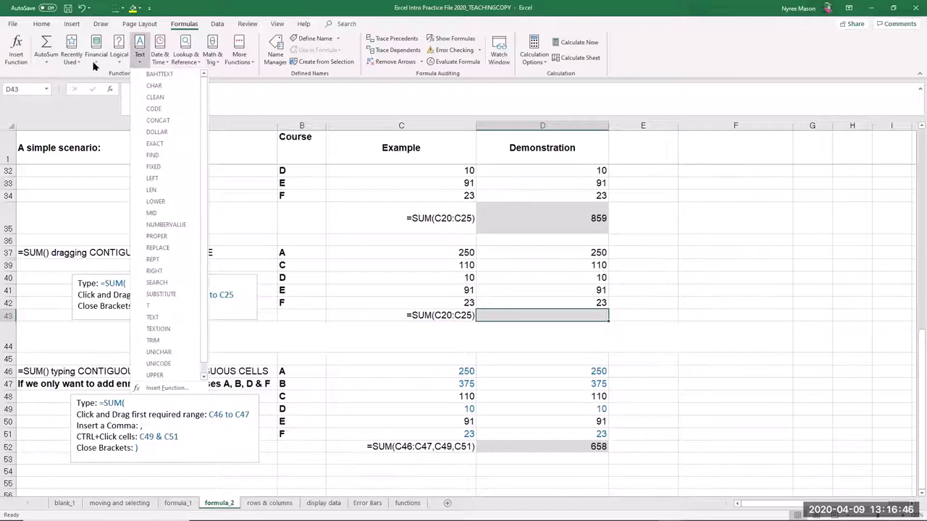
pyautogui.click(96, 63)
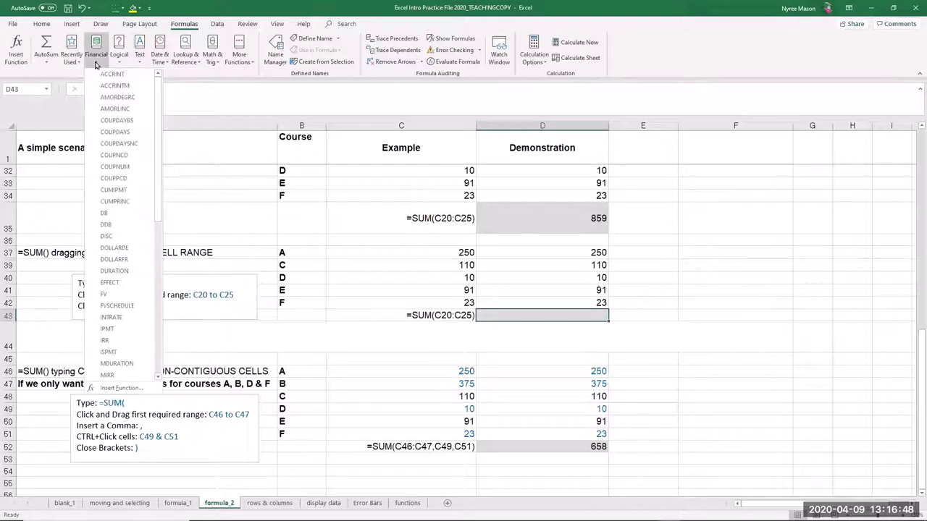
pyautogui.moveTo(158, 210); pyautogui.dragTo(158, 108)
pyautogui.click(219, 64)
pyautogui.scroll(-2, 281, 222)
pyautogui.moveTo(271, 360); pyautogui.dragTo(285, 123)
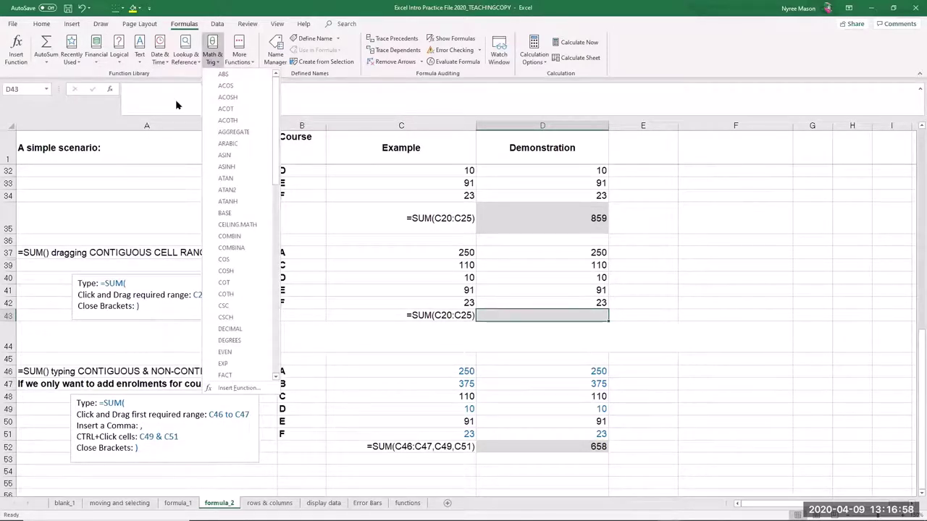
# Start inserting a function in D43 and search for "standard deviation", looking through the suggestions as far as the STDEV functions.
pyautogui.click(18, 45)
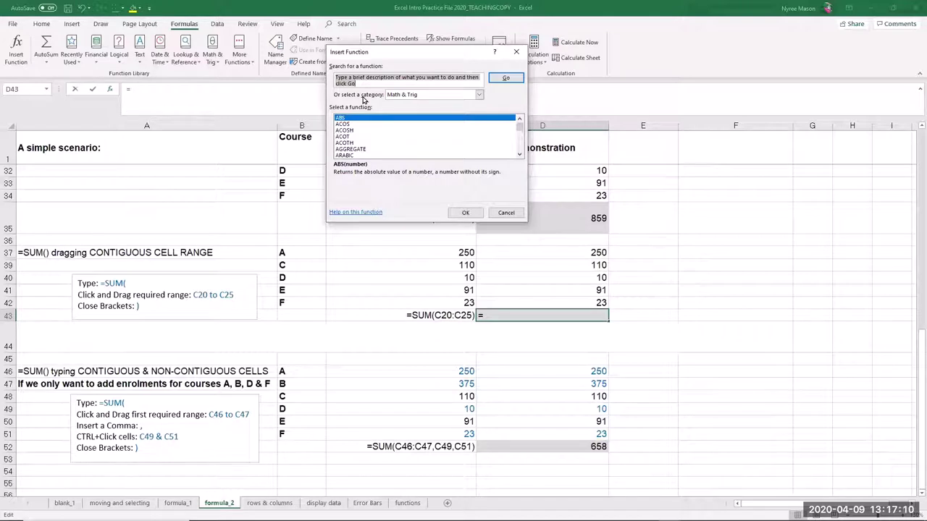
pyautogui.write('sta')
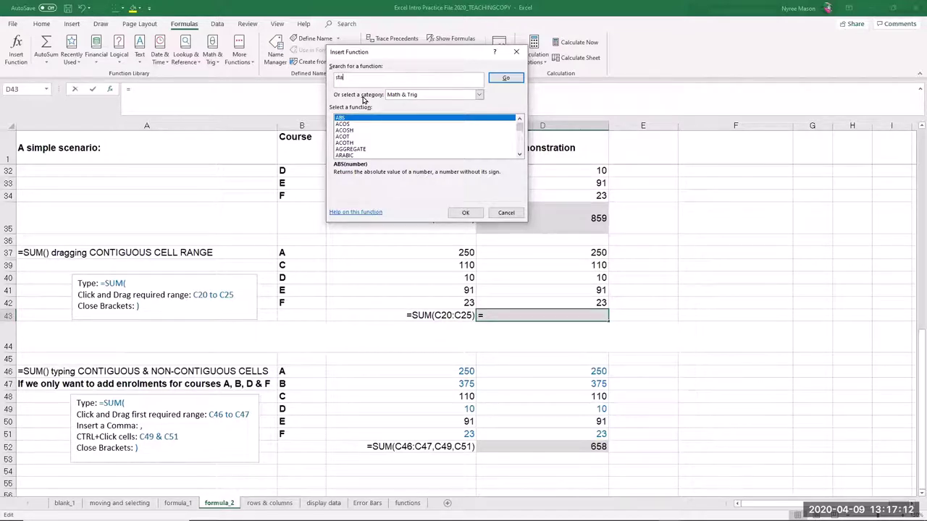
pyautogui.write('ndard deviation')
pyautogui.click(509, 82)
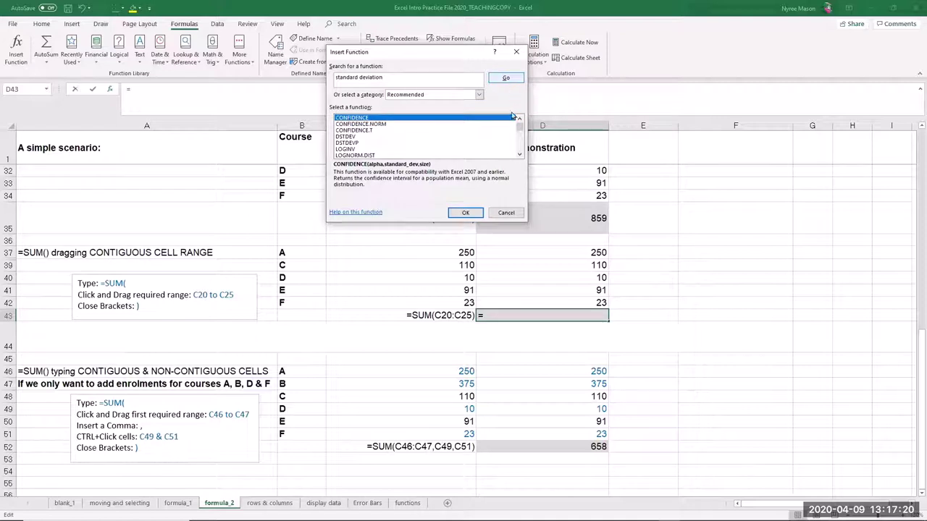
pyautogui.moveTo(518, 128); pyautogui.dragTo(521, 143)
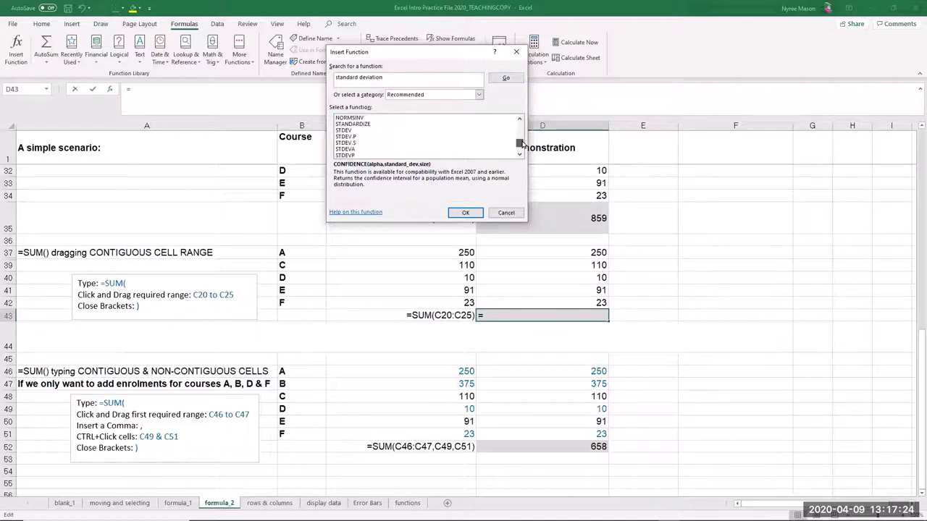
# Compare the descriptions of STDEV, STDEV.P, STDEV.S, STDEVA and STDEVP.
pyautogui.click(346, 131)
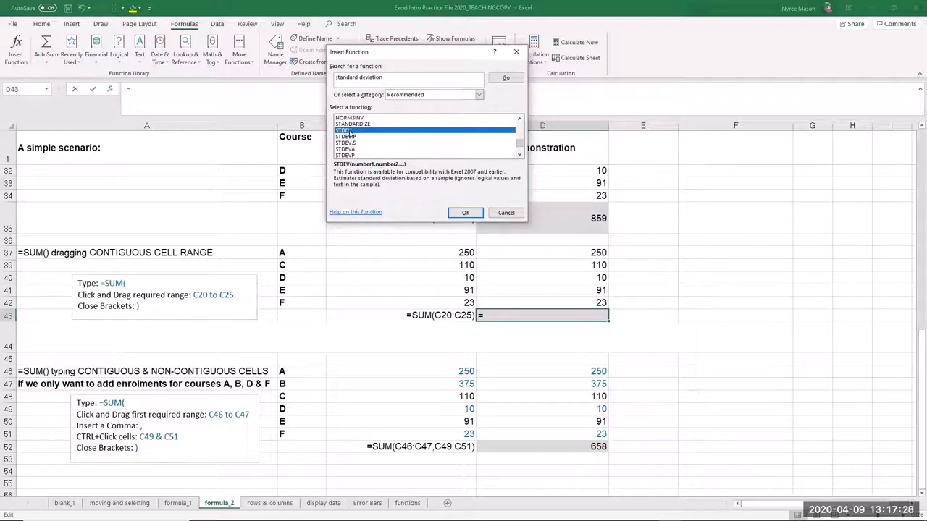
pyautogui.click(519, 156)
pyautogui.click(519, 155)
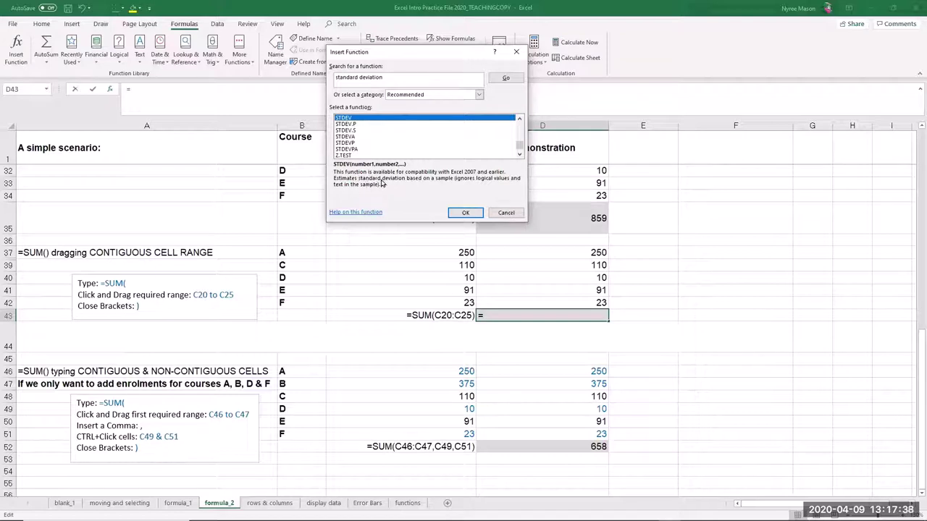
pyautogui.click(351, 124)
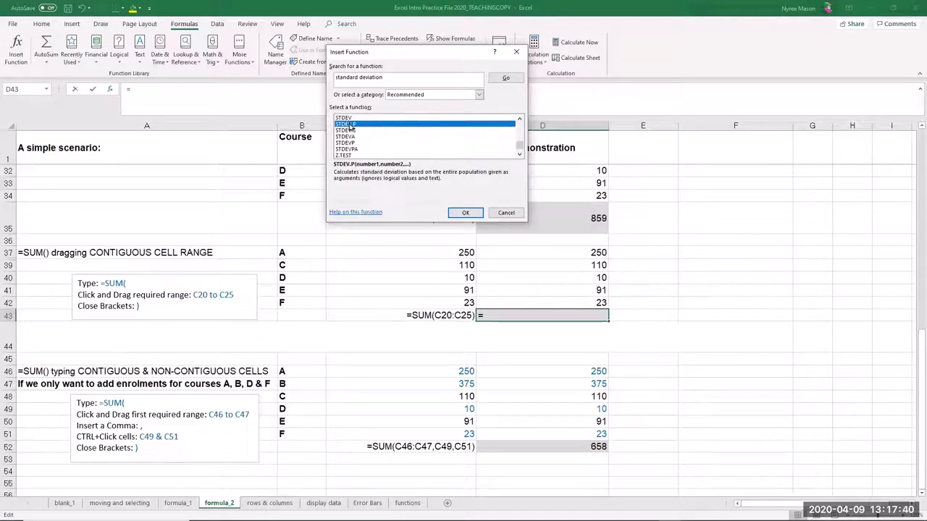
pyautogui.click(351, 131)
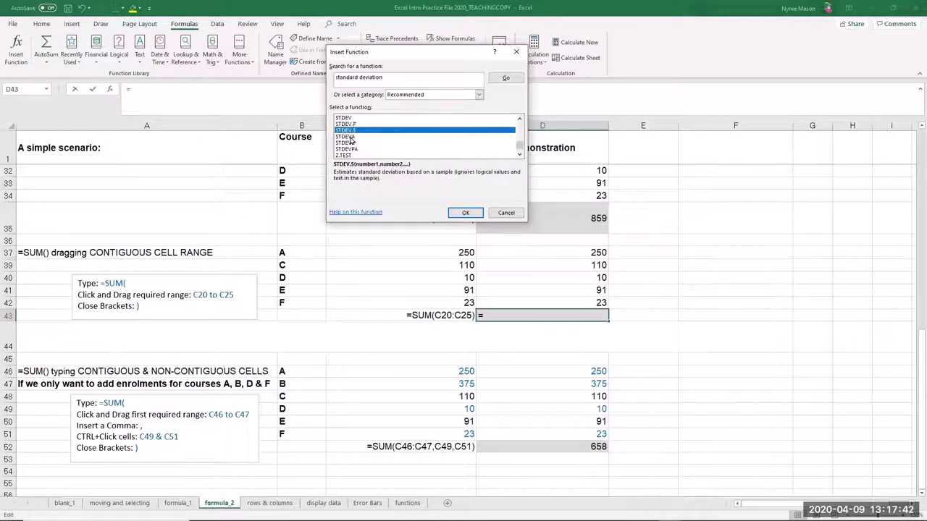
pyautogui.click(351, 137)
pyautogui.click(351, 143)
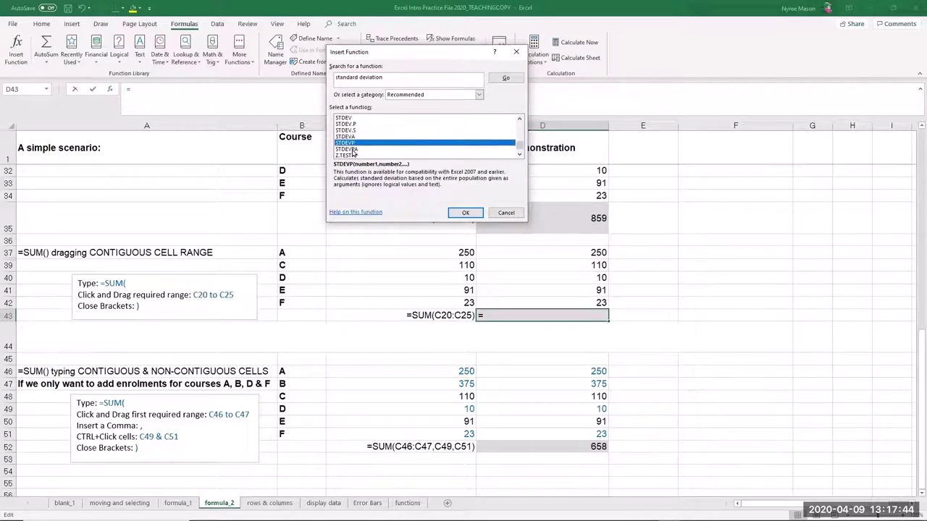
pyautogui.click(351, 119)
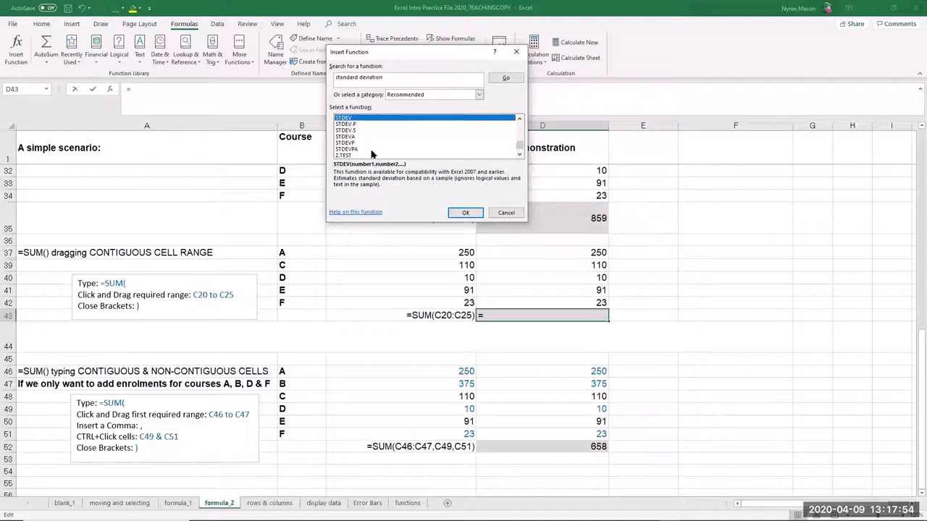
pyautogui.click(346, 144)
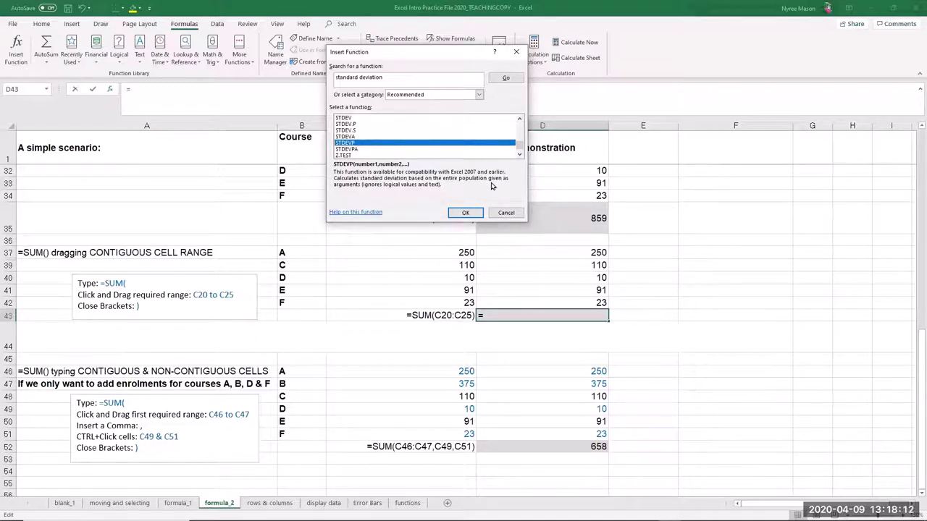
# Insert STDEV in D43, replacing its suggested argument with the range D37:D42 picked from the sheet.
pyautogui.click(364, 118)
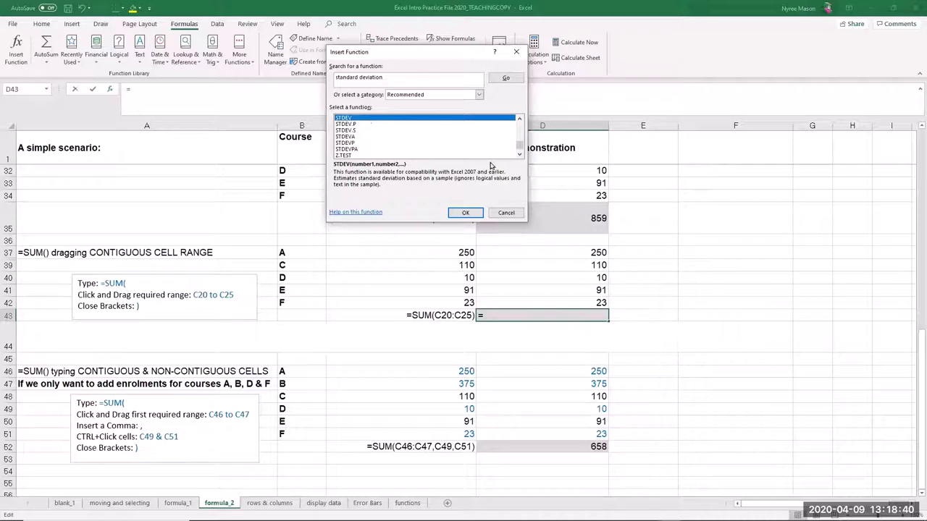
pyautogui.click(466, 213)
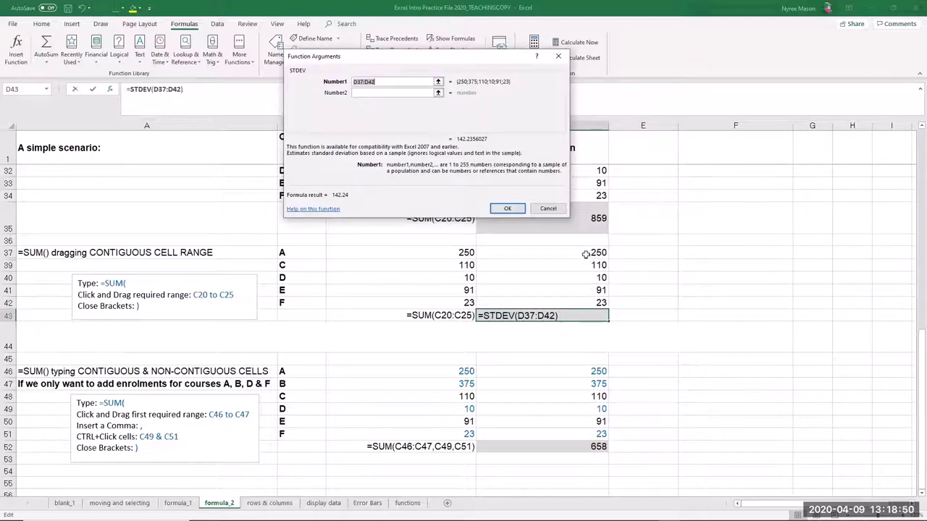
pyautogui.click(582, 316)
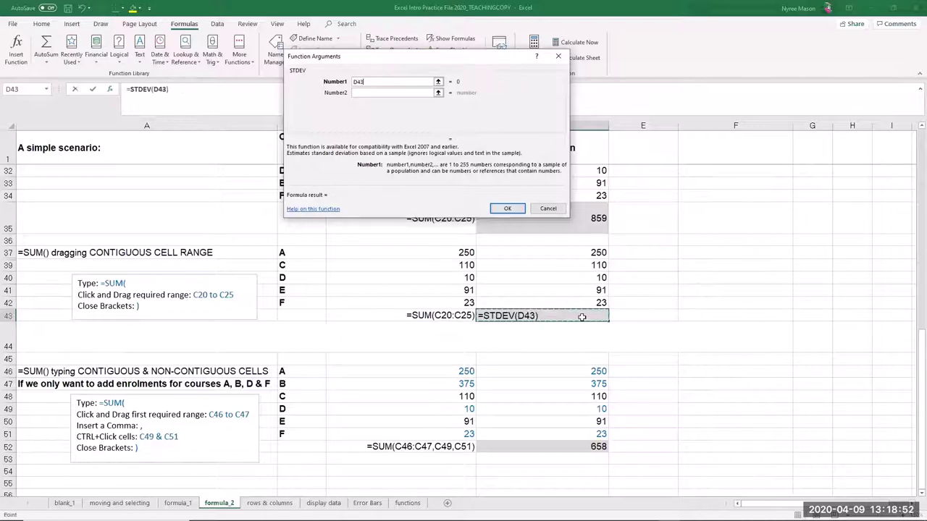
pyautogui.click(323, 86)
pyautogui.press('BackSpace')
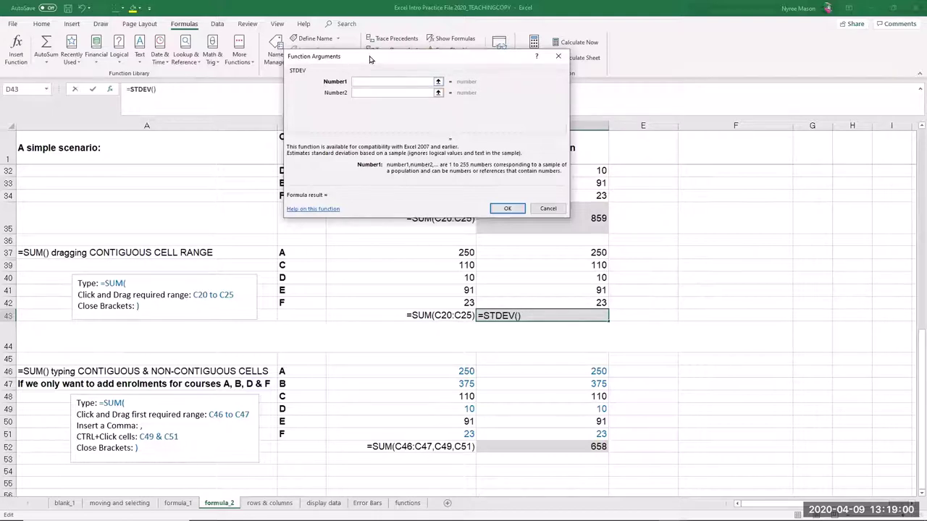
pyautogui.click(581, 252)
pyautogui.moveTo(581, 252); pyautogui.dragTo(581, 303)
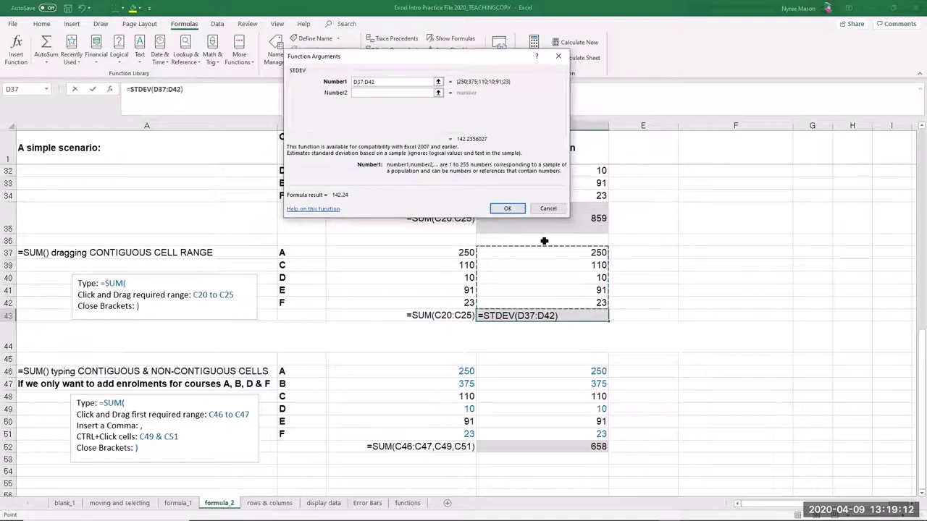
pyautogui.click(514, 209)
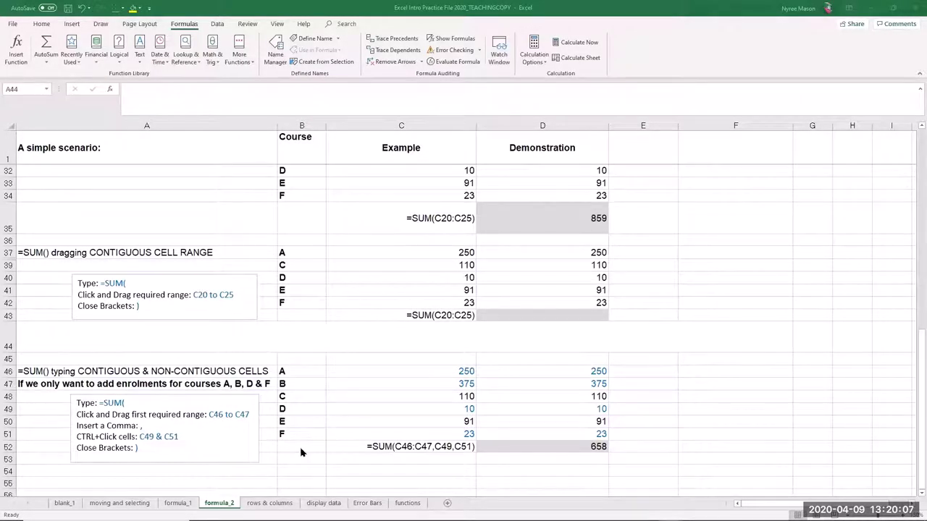
# On the rows & columns sheet, total the North district's four quarters in G2 with AutoSum.
pyautogui.click(274, 505)
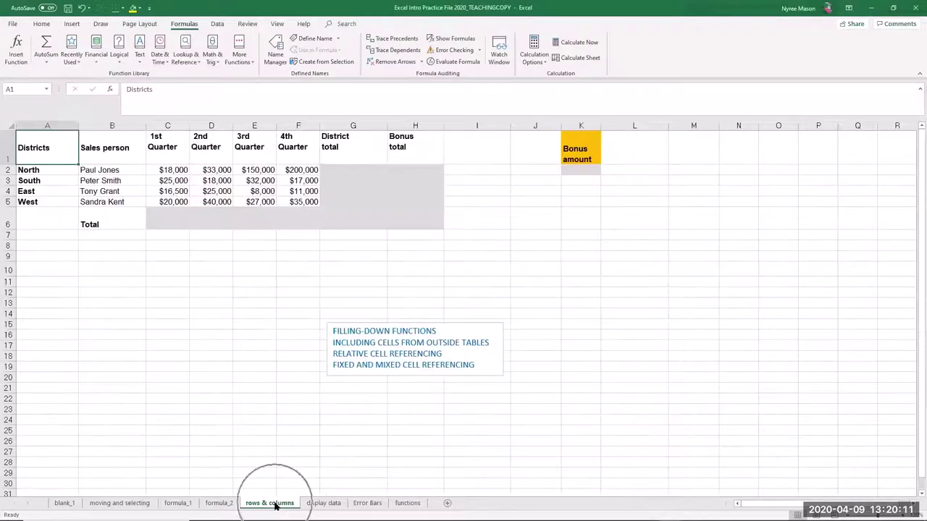
pyautogui.click(338, 173)
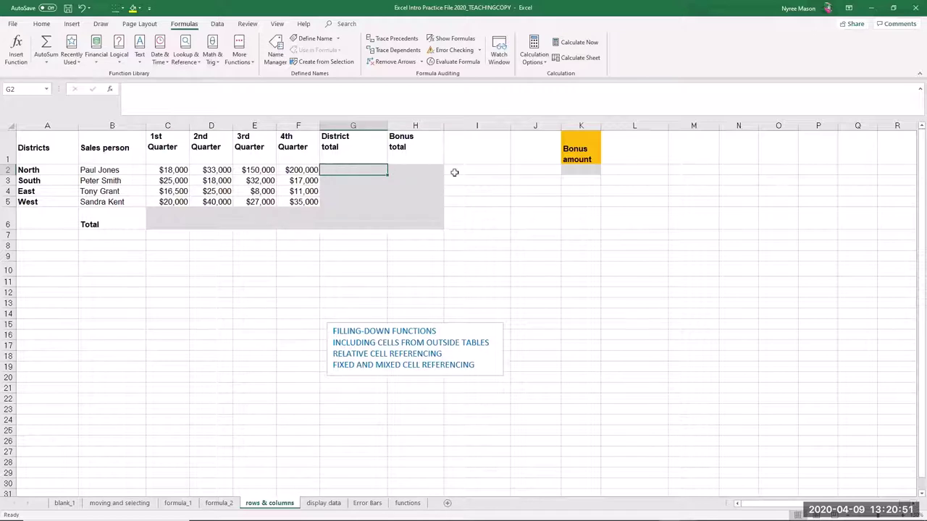
pyautogui.click(46, 42)
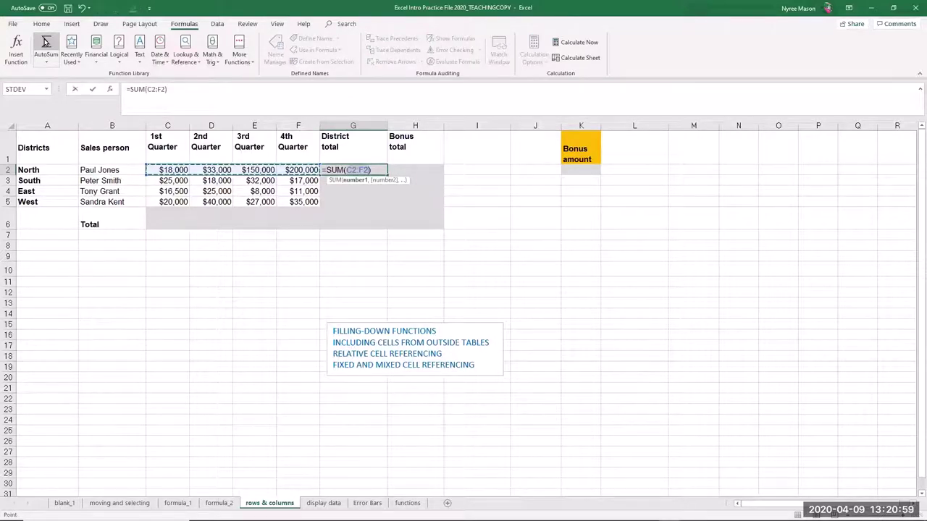
pyautogui.press('Return')
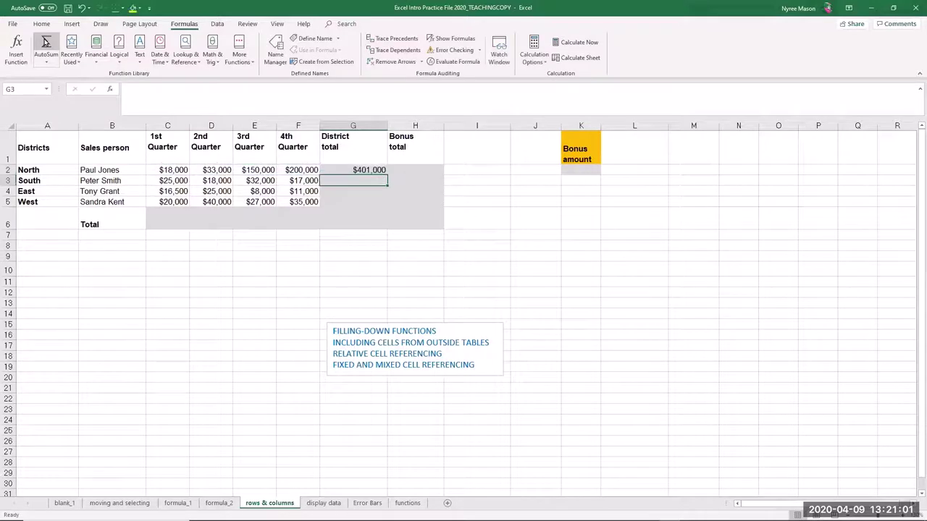
# Review the range referenced by G2's SUM formula and fill the formula down through G5.
pyautogui.click(371, 169)
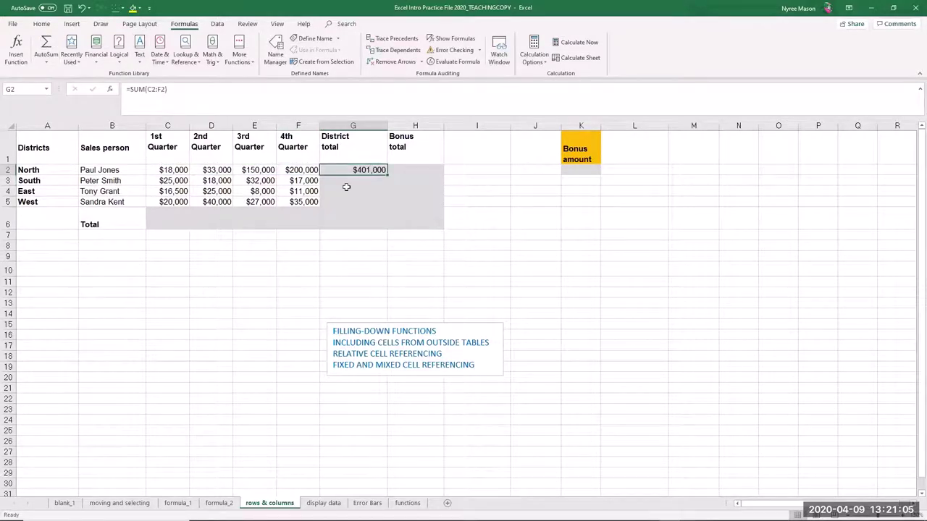
pyautogui.click(189, 89)
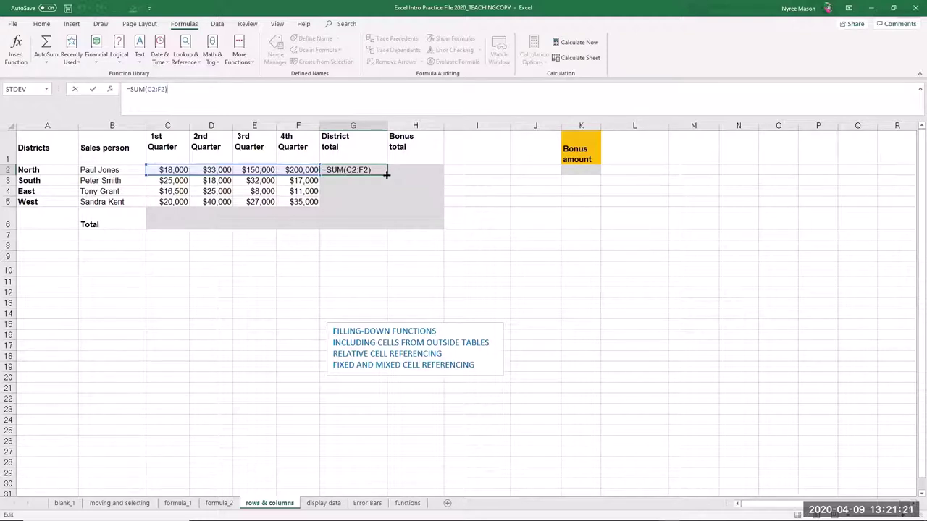
pyautogui.hotkey('ctrl', 'Return')
pyautogui.moveTo(386, 179); pyautogui.dragTo(379, 205)
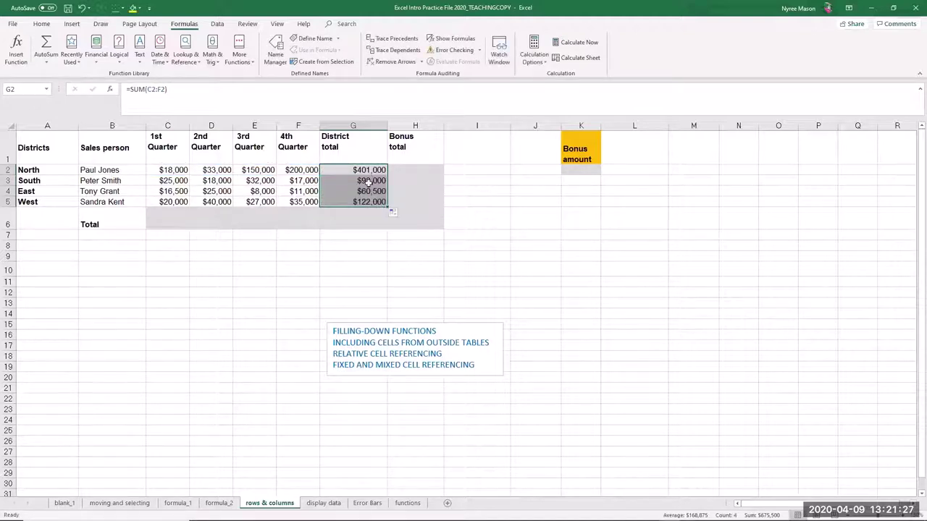
# Compare the SUM formulas in District total cells G2 to G5 to see how their row references adjust.
pyautogui.click(371, 169)
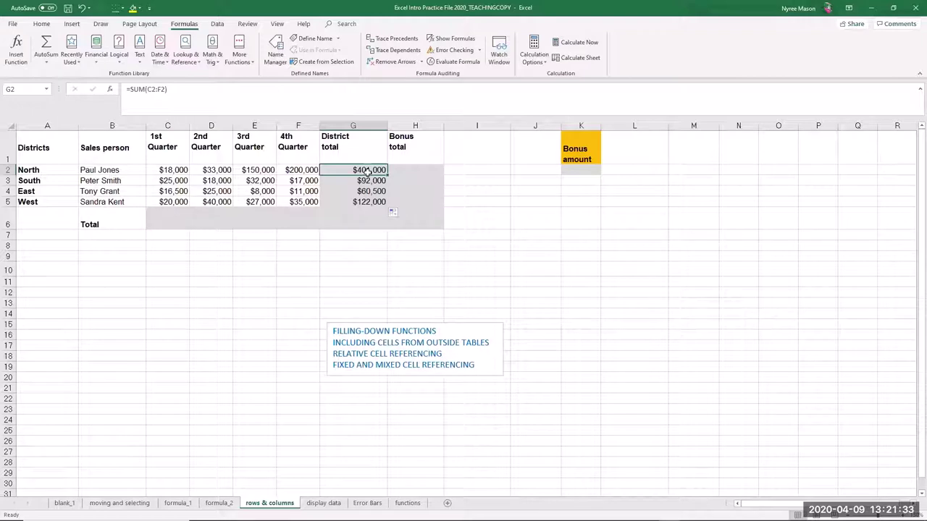
pyautogui.click(369, 181)
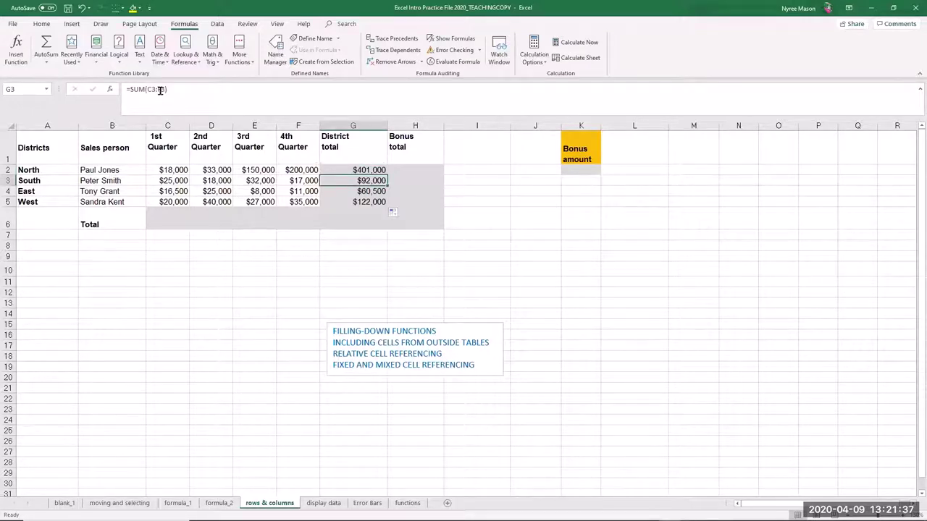
pyautogui.click(353, 191)
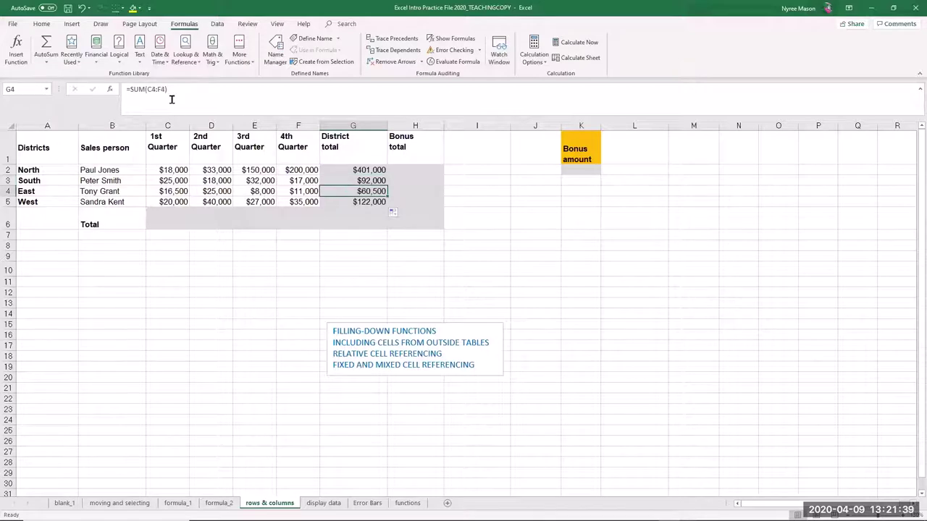
pyautogui.click(368, 201)
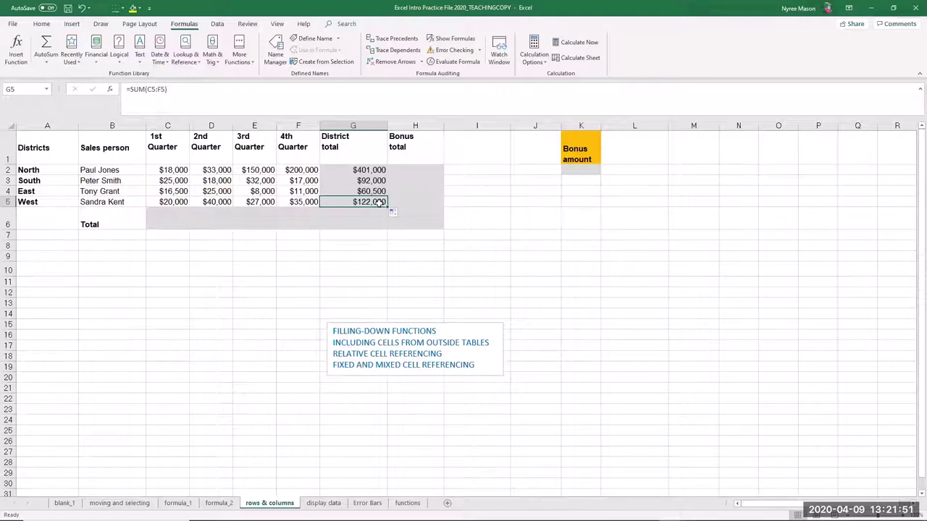
pyautogui.click(369, 170)
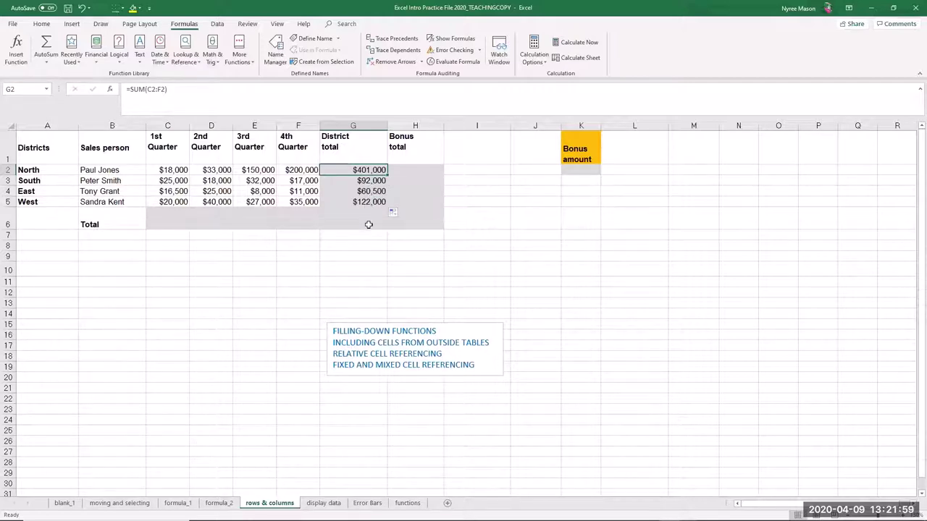
# Total the 1st Quarter column in C6 with AutoSum and fill the formula across to F6.
pyautogui.click(167, 224)
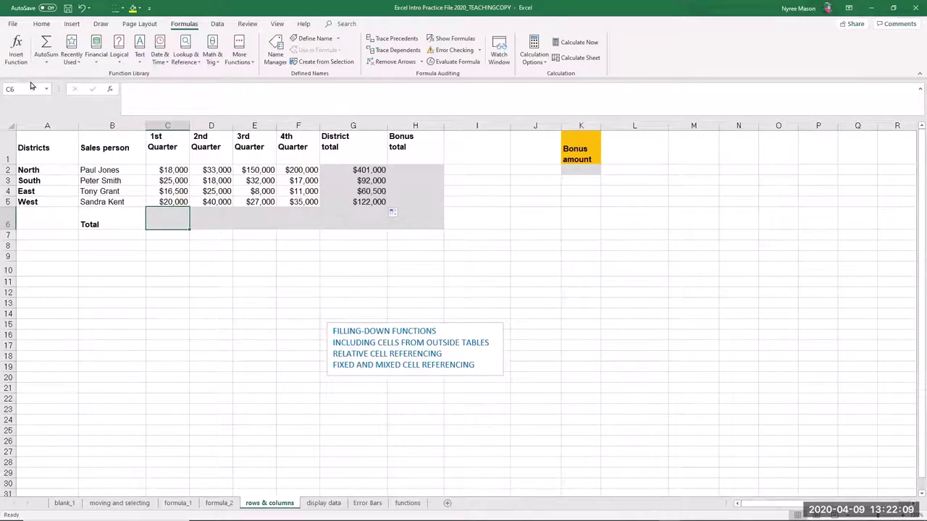
pyautogui.click(45, 45)
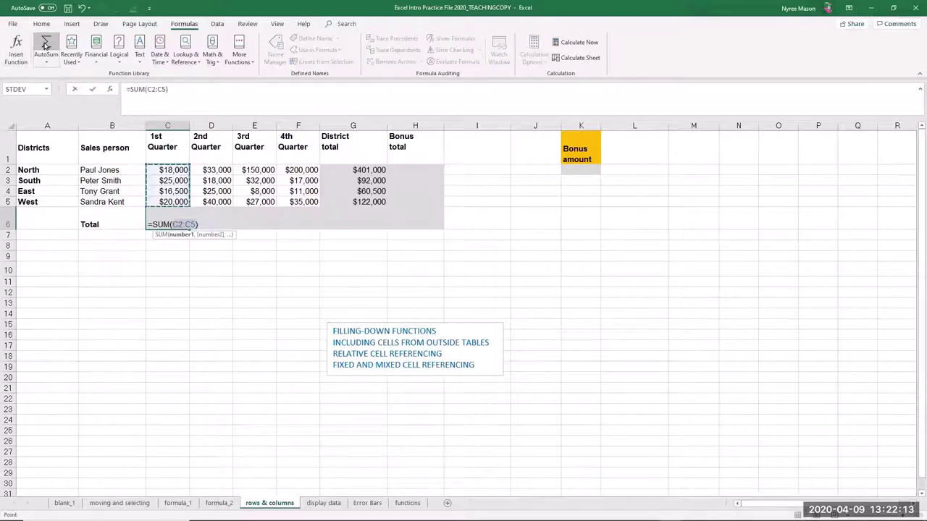
pyautogui.click(45, 45)
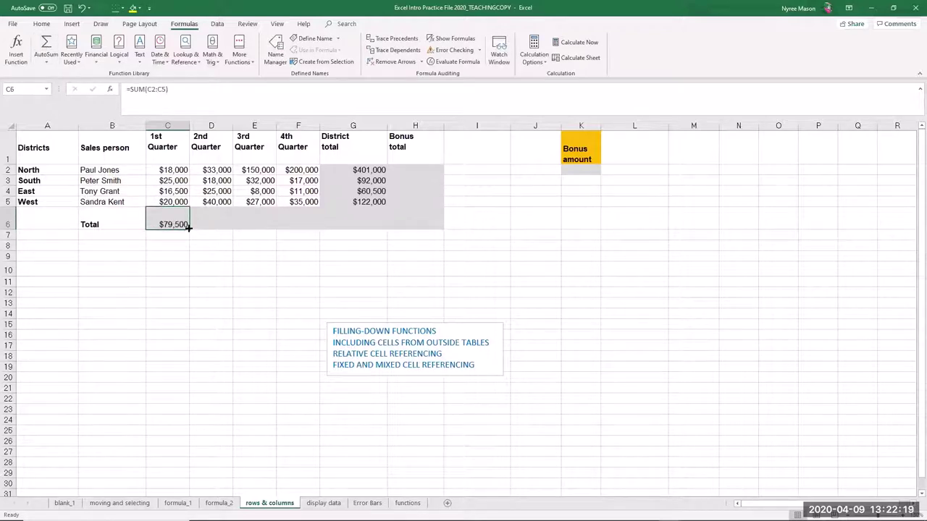
pyautogui.moveTo(188, 228); pyautogui.dragTo(307, 228)
# Compare the SUM formulas in Total row cells C6 to F6 to see how their column references adjust.
pyautogui.click(180, 224)
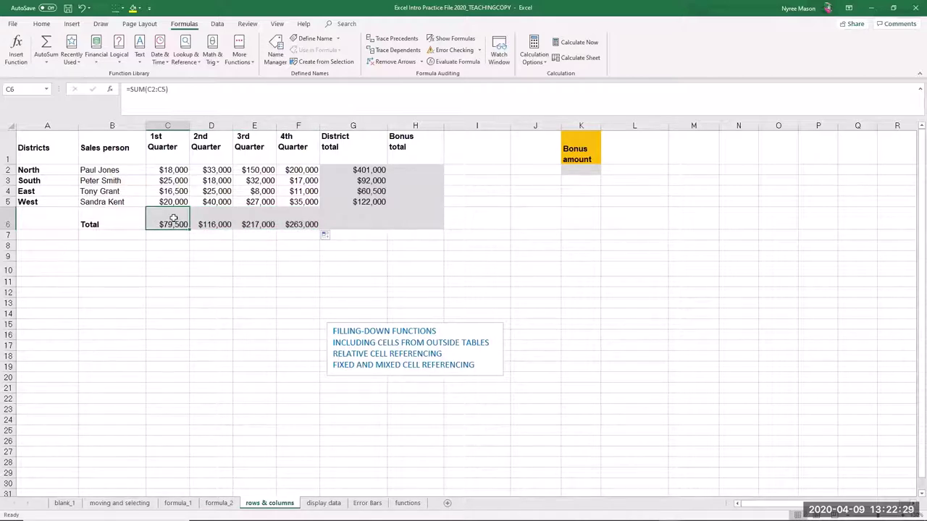
pyautogui.click(217, 219)
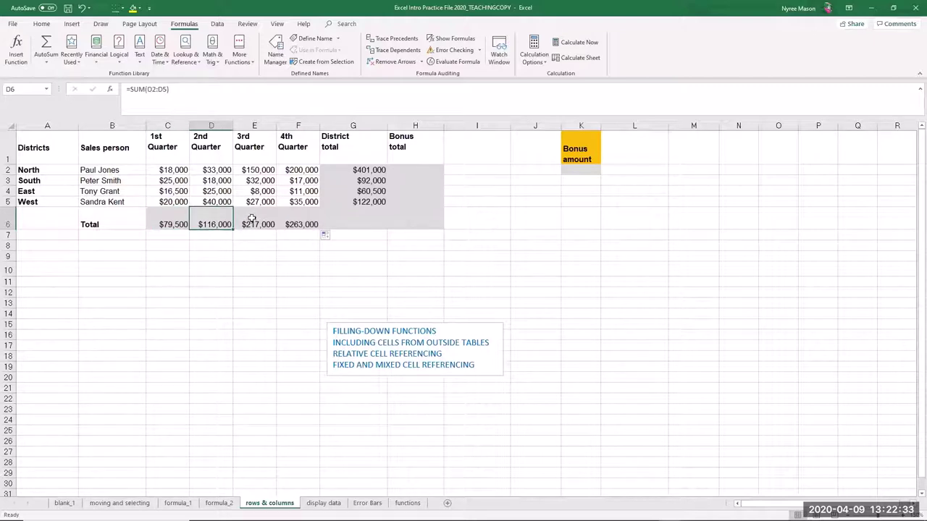
pyautogui.click(252, 221)
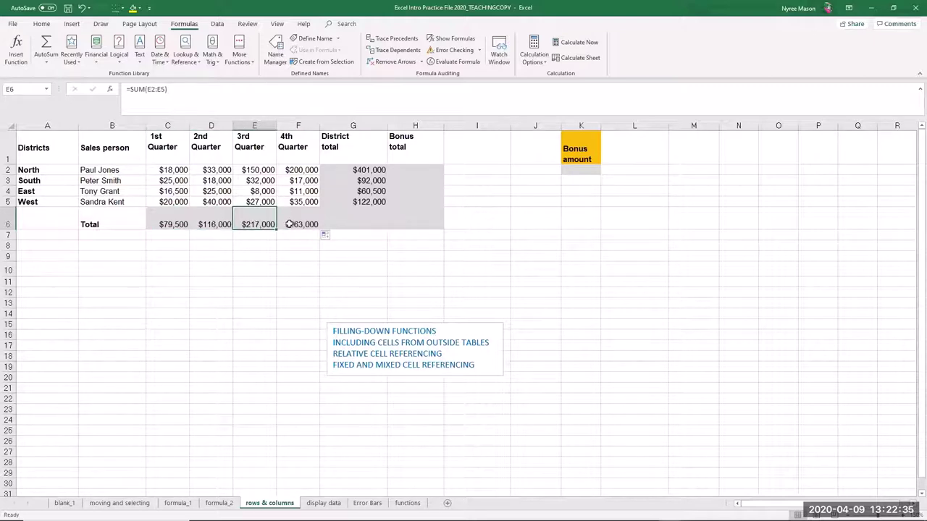
pyautogui.click(300, 221)
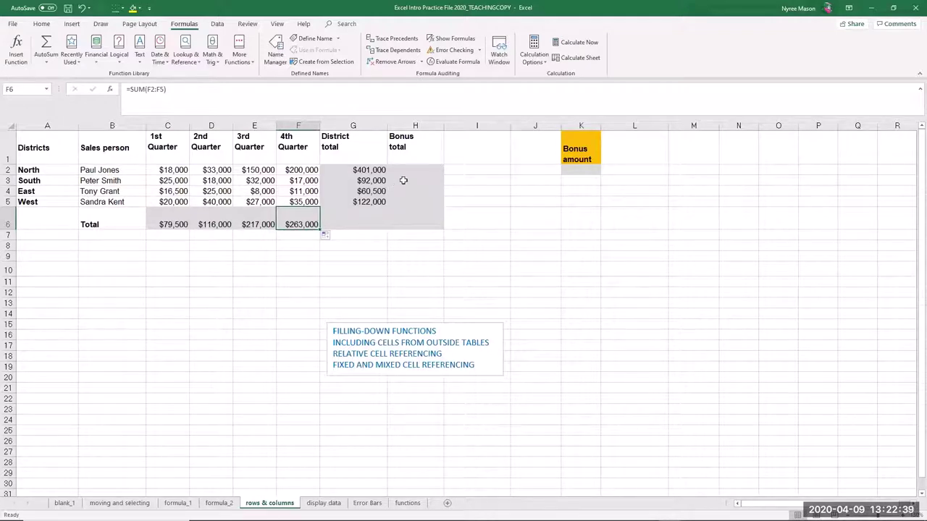
# Enter 7% as the Bonus amount in K2.
pyautogui.click(418, 170)
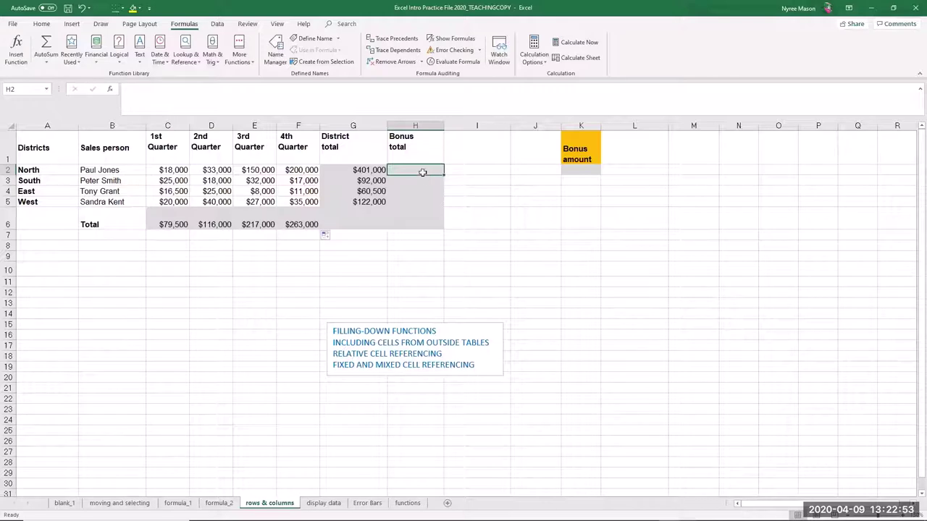
pyautogui.click(590, 169)
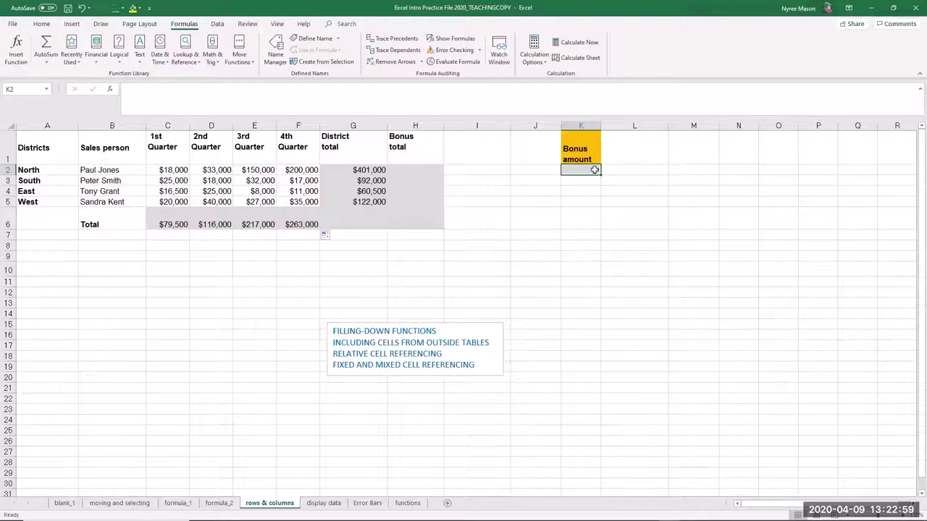
pyautogui.write('7%')
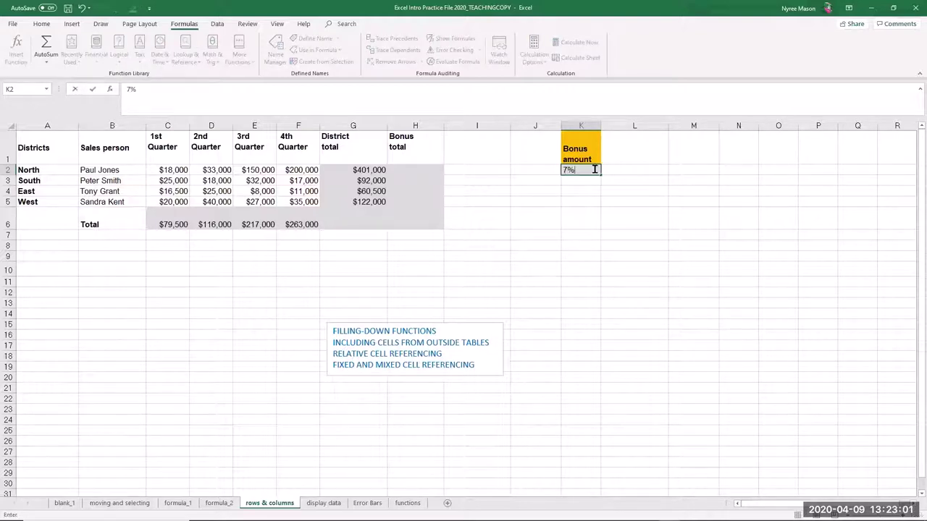
pyautogui.press('Return')
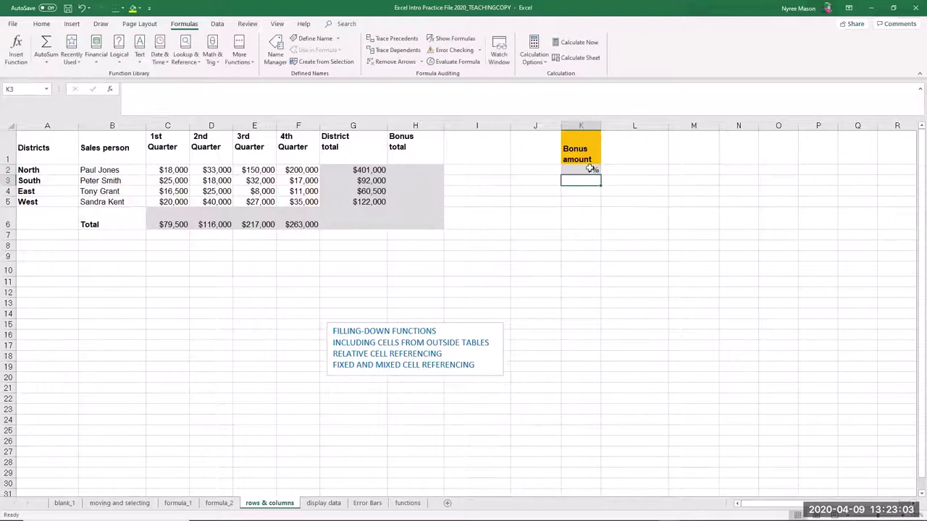
# Begin a formula in H2 for the North district's Bonus total.
pyautogui.click(402, 172)
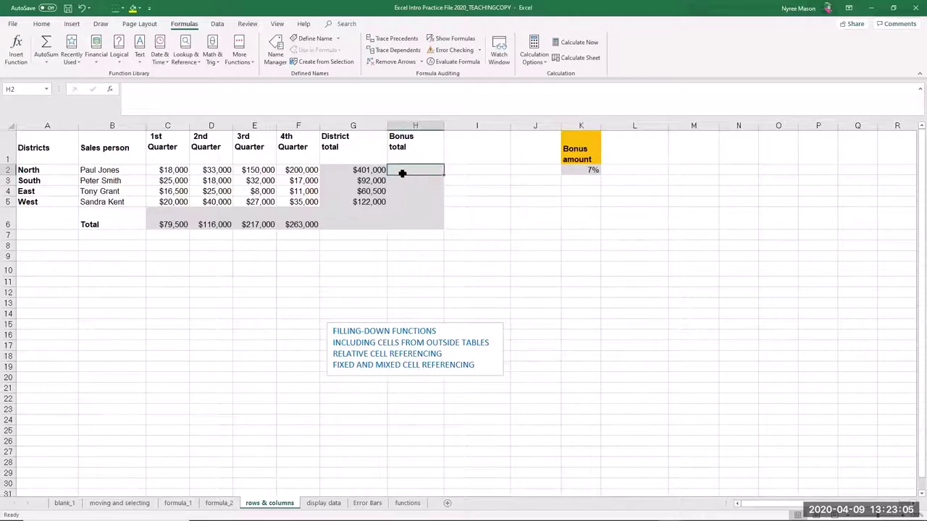
pyautogui.click(589, 170)
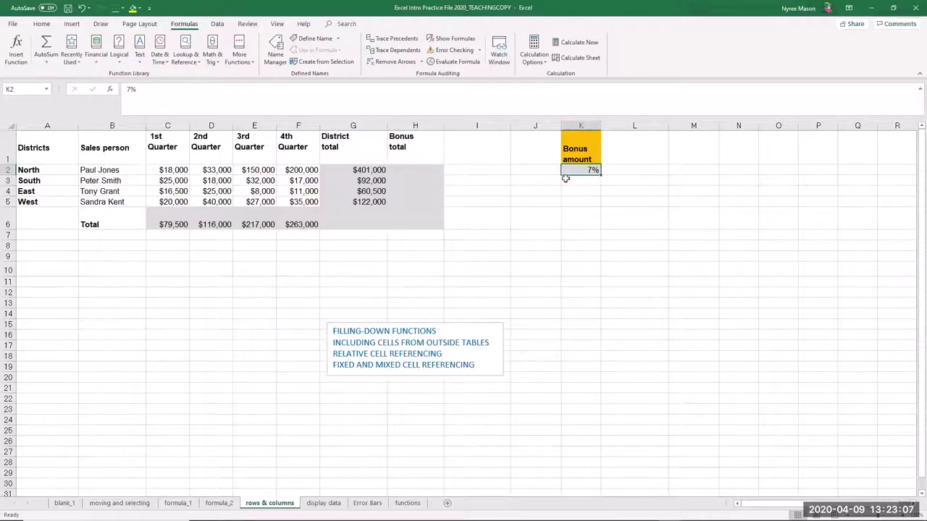
pyautogui.click(423, 173)
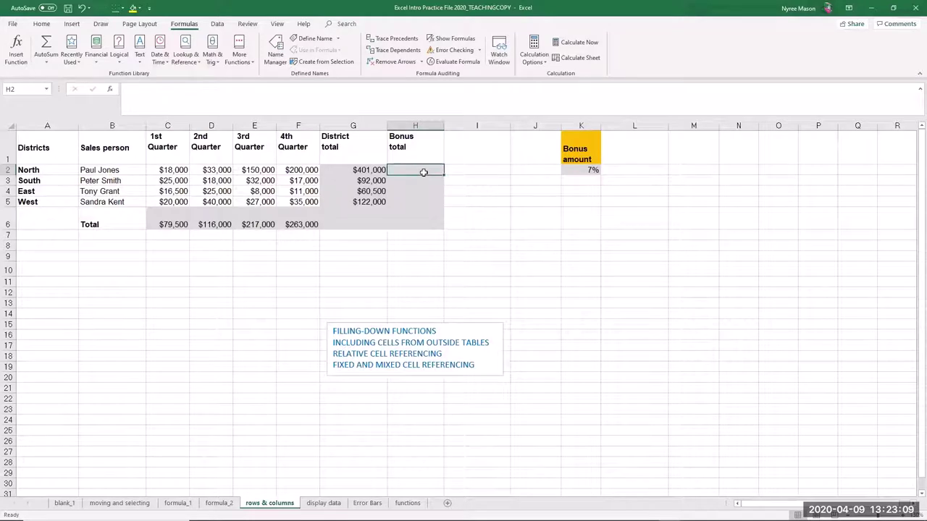
pyautogui.write('=')
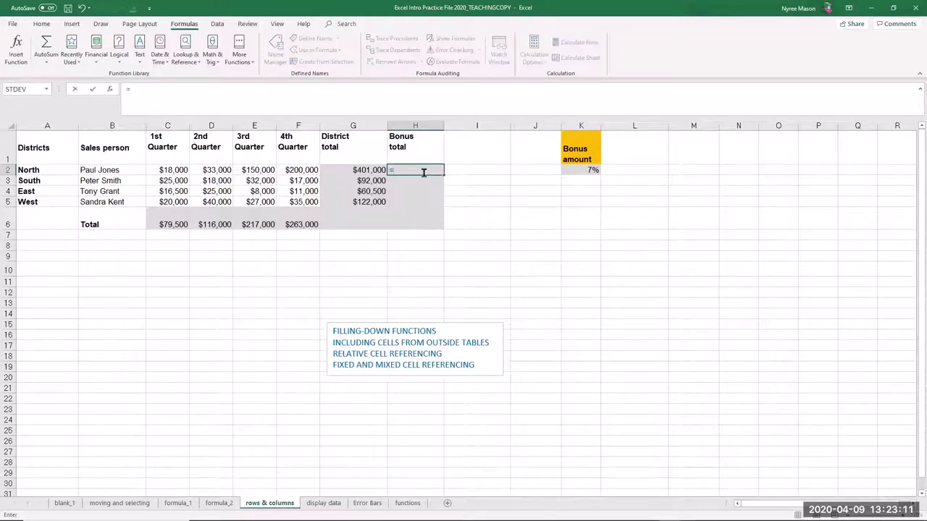
pyautogui.write('7%*')
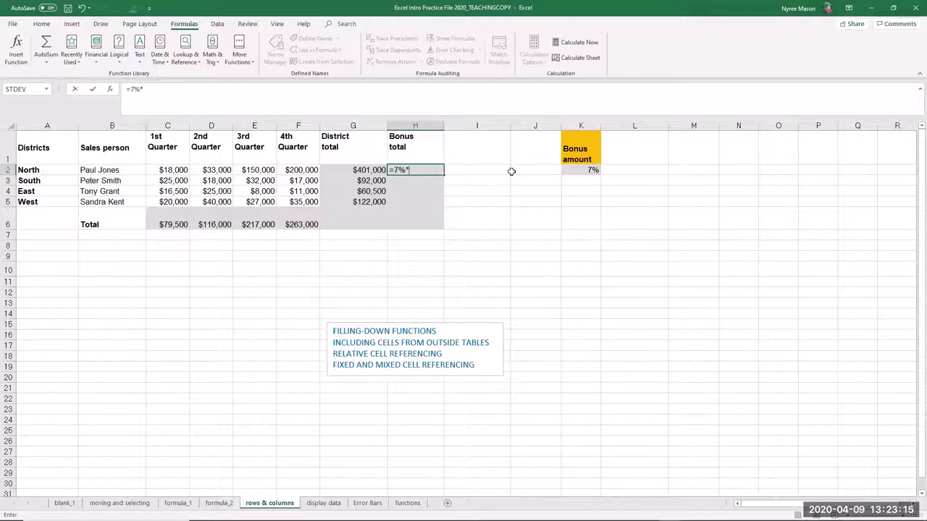
pyautogui.click(345, 170)
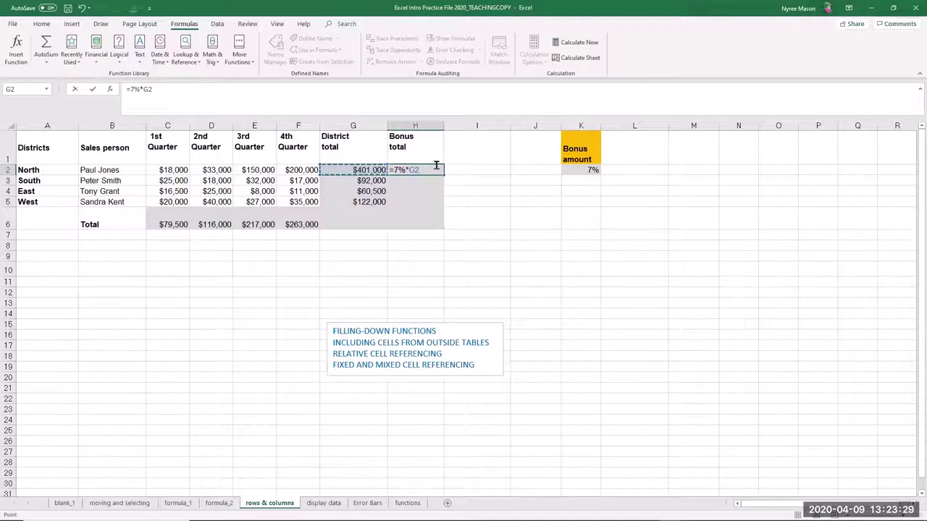
pyautogui.press('BackSpace')
pyautogui.press('BackSpace')
pyautogui.press('BackSpace')
pyautogui.press('BackSpace')
pyautogui.press('BackSpace')
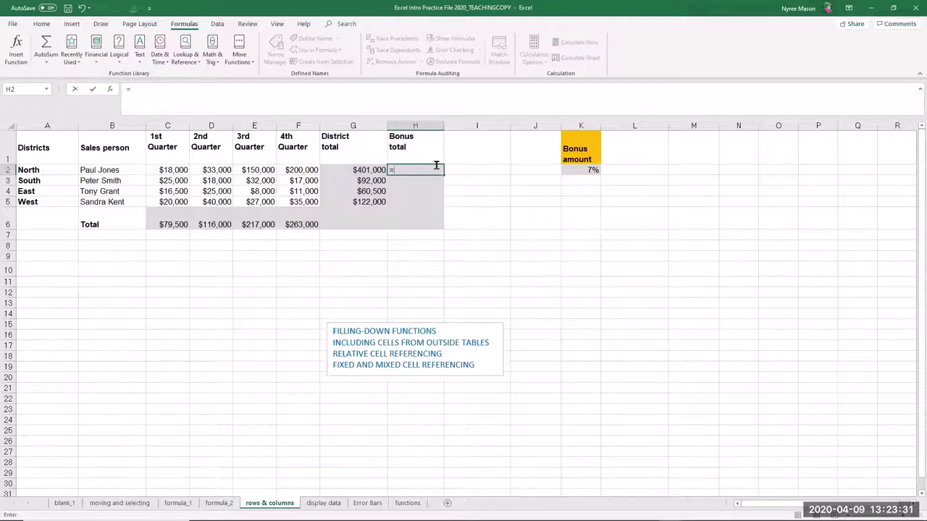
# Complete the H2 formula as =K2*G2, picking both cells from the sheet, and fill it down through H5.
pyautogui.click(581, 170)
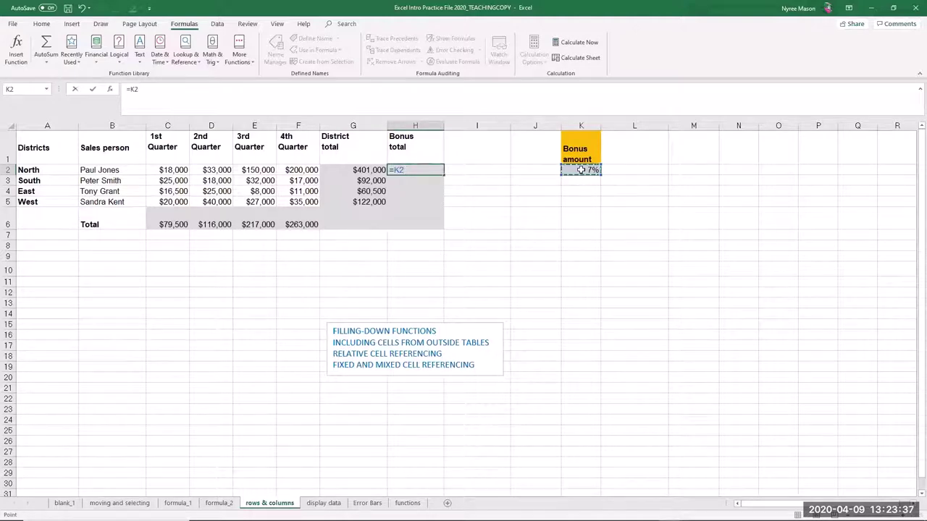
pyautogui.write('*')
pyautogui.click(365, 170)
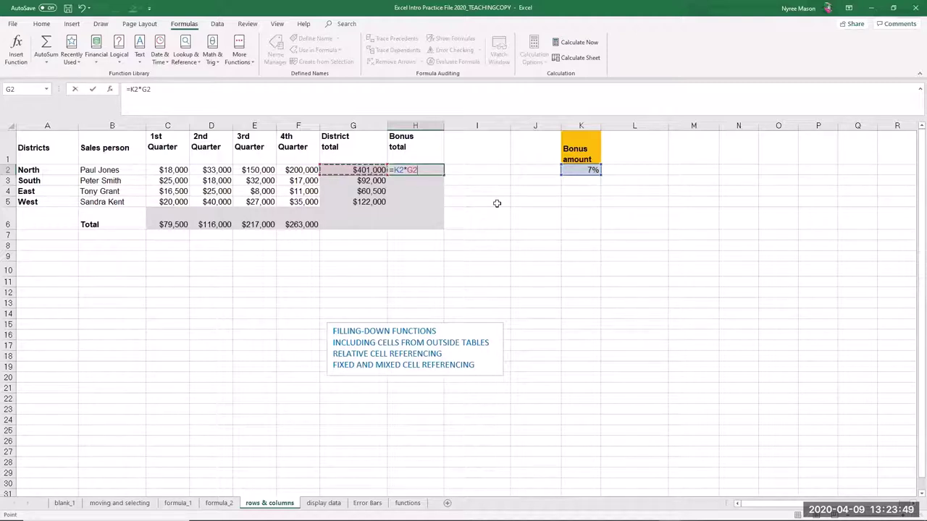
pyautogui.press('Return')
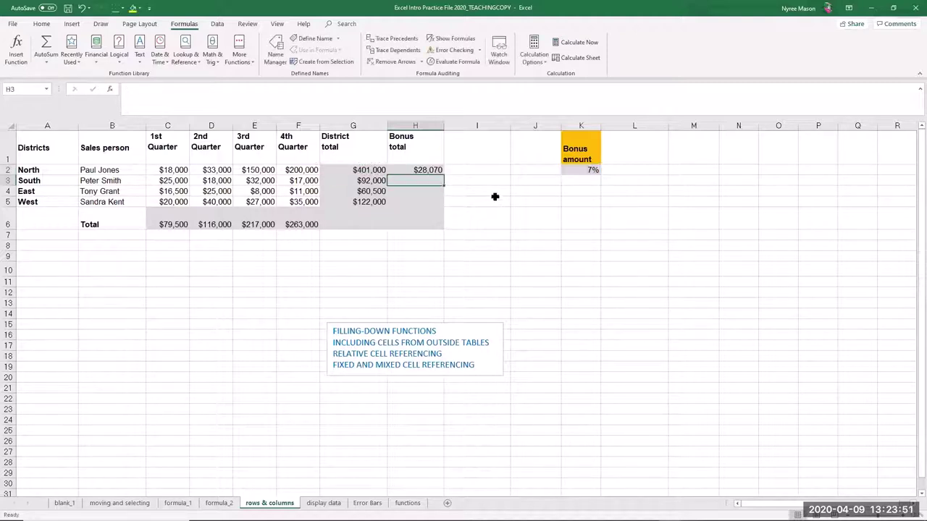
pyautogui.click(419, 170)
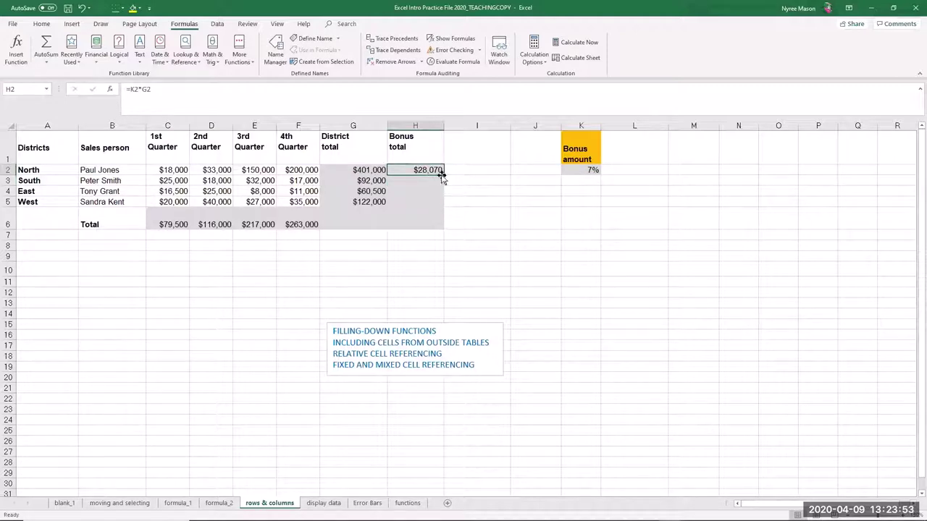
pyautogui.moveTo(442, 171); pyautogui.dragTo(440, 209)
# Examine which cells the filled Bonus total formula in H3 refers to.
pyautogui.click(427, 180)
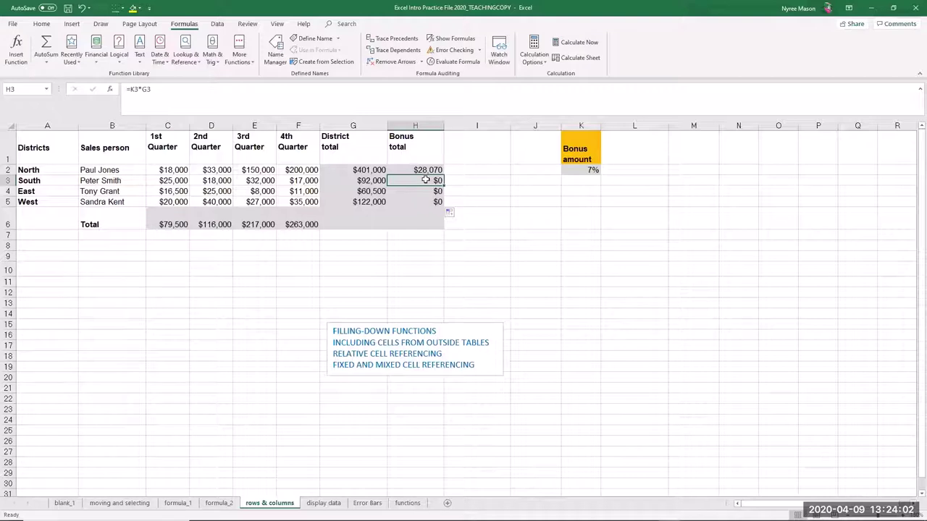
pyautogui.click(231, 93)
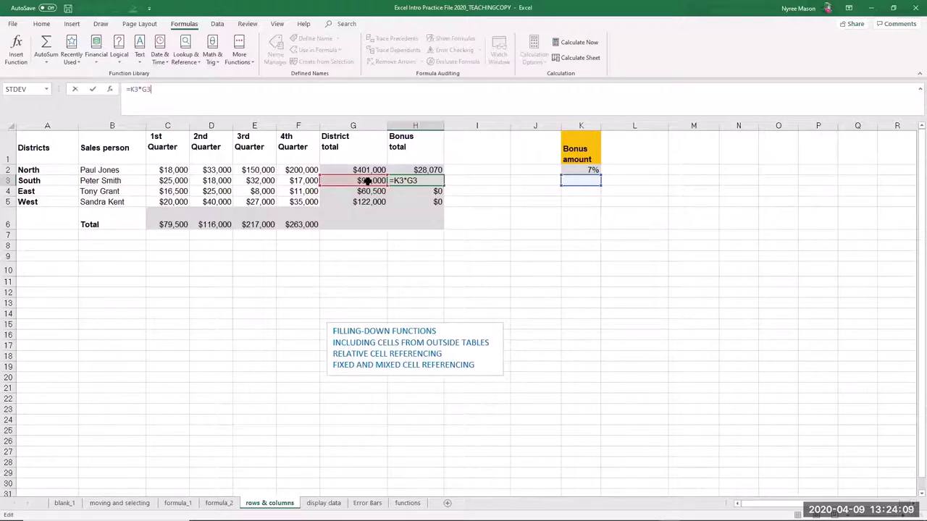
# Make the bonus rate reference absolute in the North bonus formula in H2, so it reads =$K$2*G2.
pyautogui.press('Return')
pyautogui.click(411, 170)
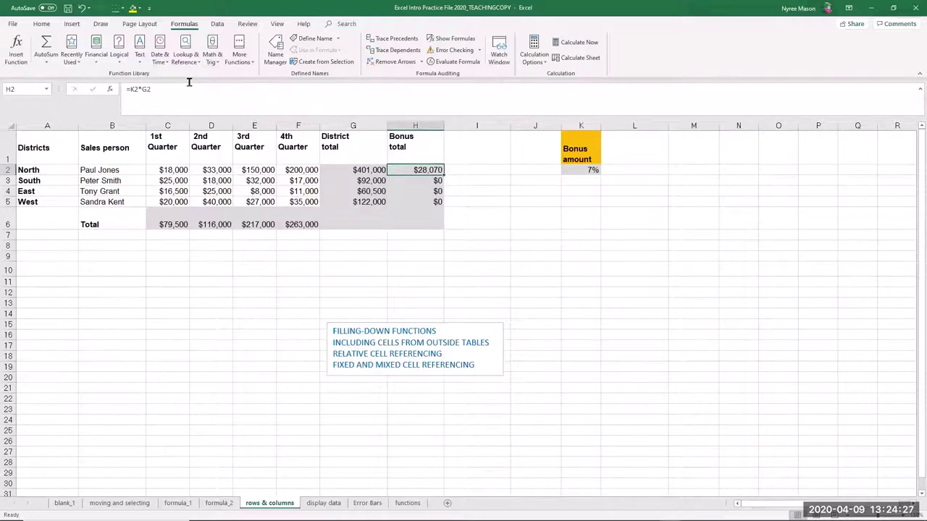
pyautogui.click(160, 88)
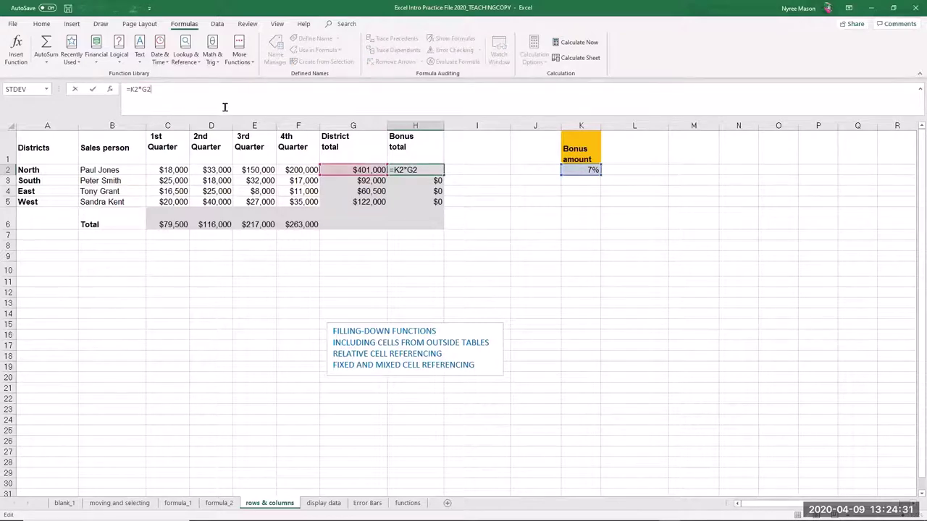
pyautogui.click(131, 89)
pyautogui.write('$')
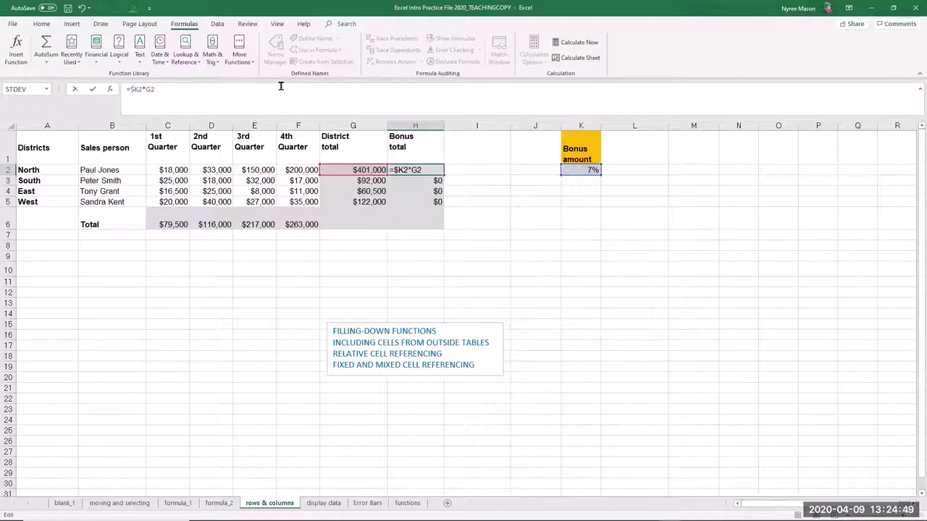
pyautogui.press('F4')
pyautogui.write('$')
pyautogui.press('BackSpace')
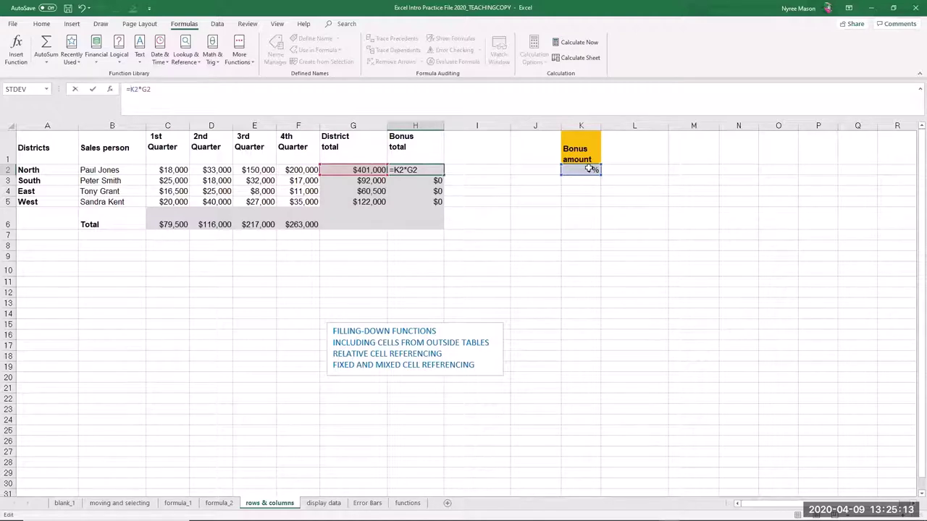
pyautogui.write('$K$')
pyautogui.press('Return')
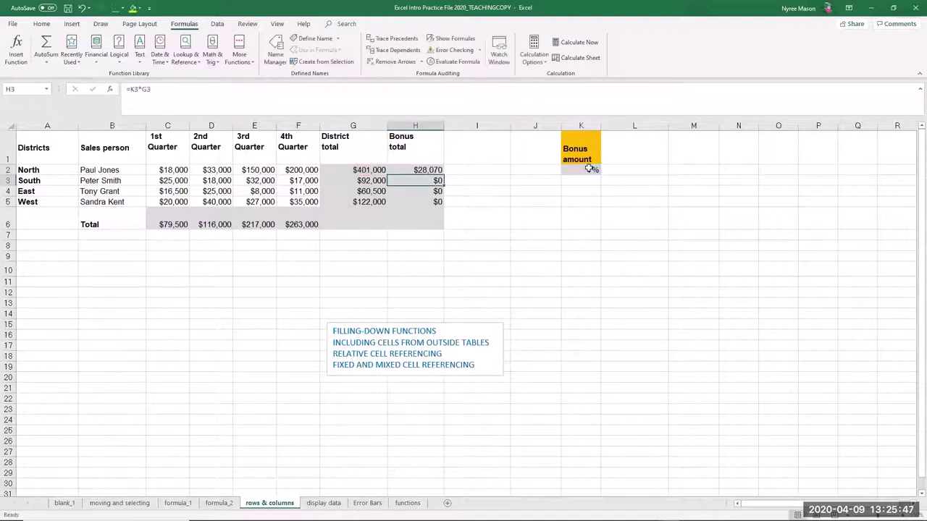
# Fill the H2 bonus formula down through H5 and check the formula in each filled cell.
pyautogui.click(430, 169)
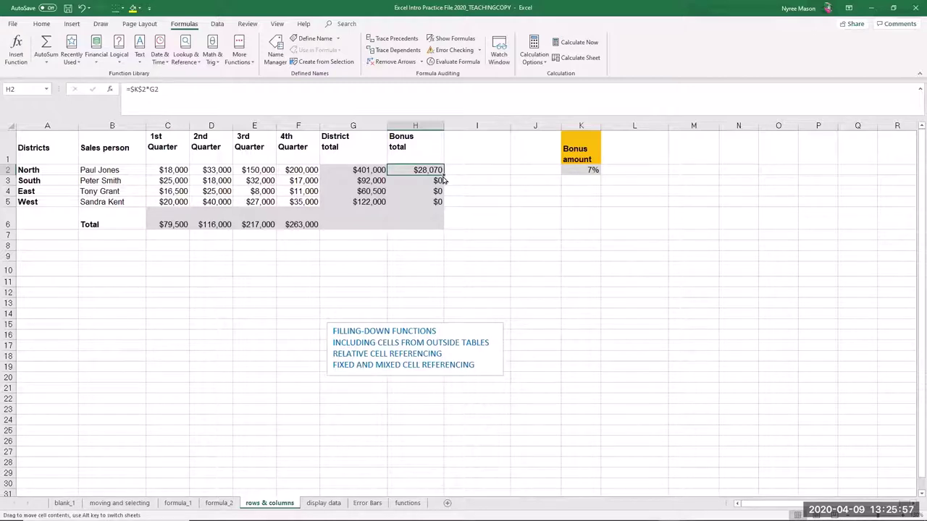
pyautogui.moveTo(441, 174); pyautogui.dragTo(439, 206)
pyautogui.click(438, 181)
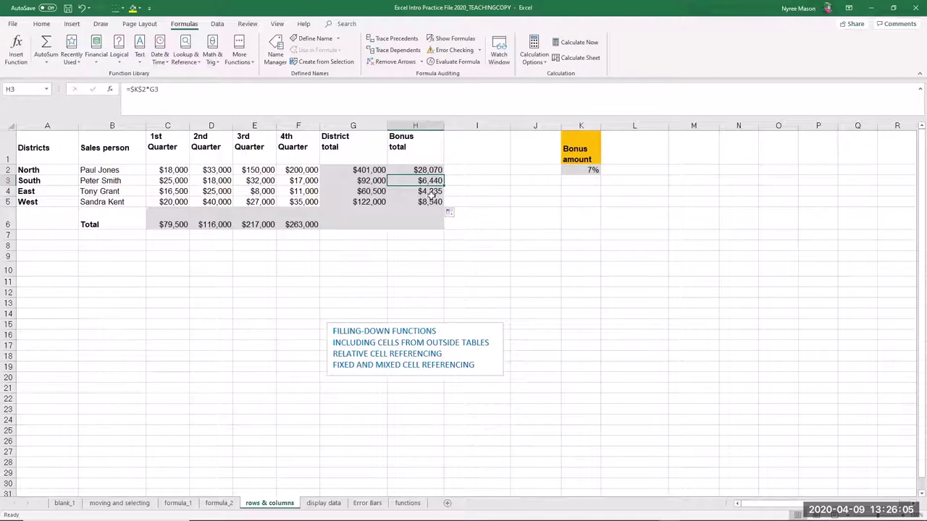
pyautogui.click(432, 191)
pyautogui.click(431, 202)
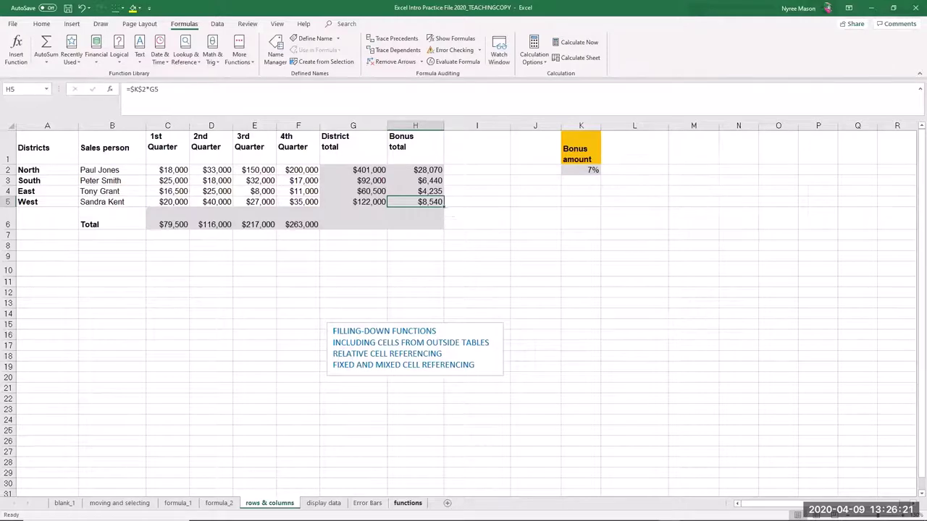
# Open the functions sheet and examine the student records through the last row, particularly the Course column.
pyautogui.click(407, 503)
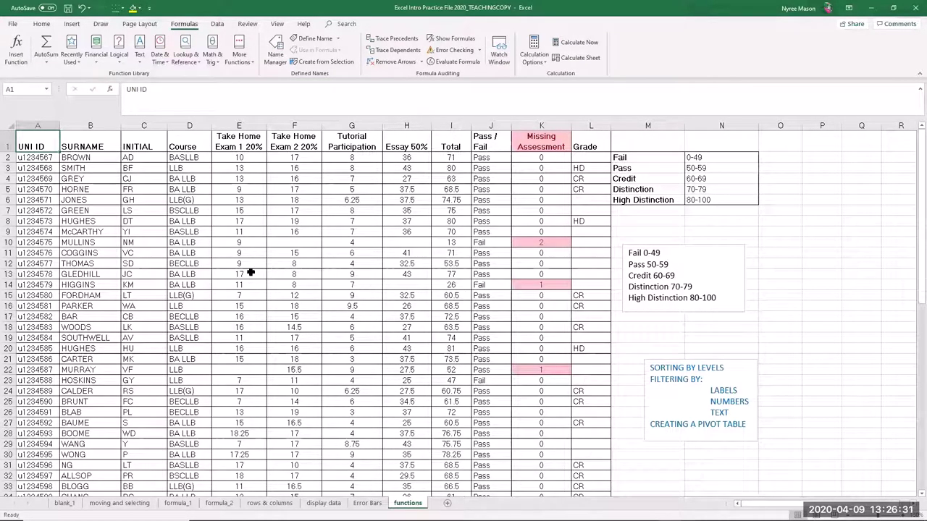
pyautogui.click(129, 190)
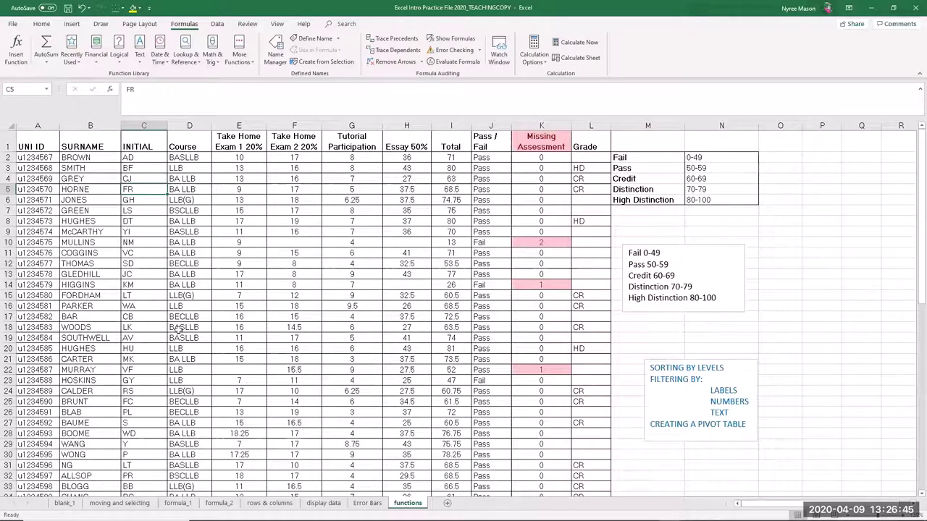
pyautogui.scroll(-3, 178, 433)
pyautogui.scroll(-6, 178, 434)
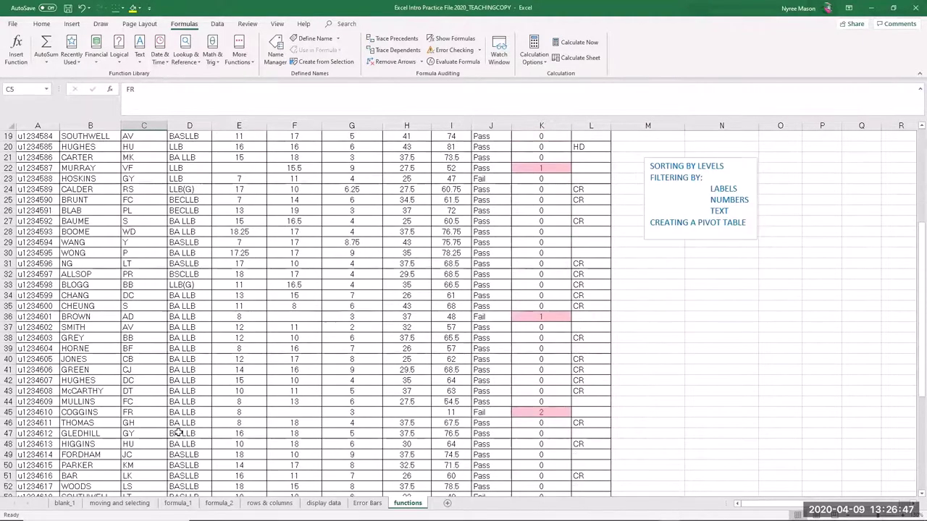
pyautogui.scroll(4, 178, 413)
pyautogui.scroll(-2, 179, 413)
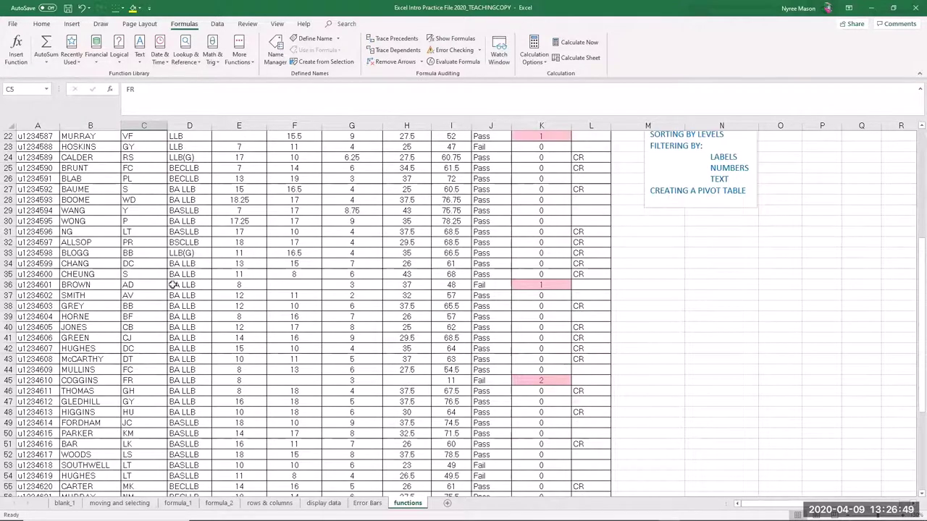
pyautogui.moveTo(175, 267); pyautogui.dragTo(189, 412)
pyautogui.scroll(-3, 189, 416)
pyautogui.scroll(-3, 188, 416)
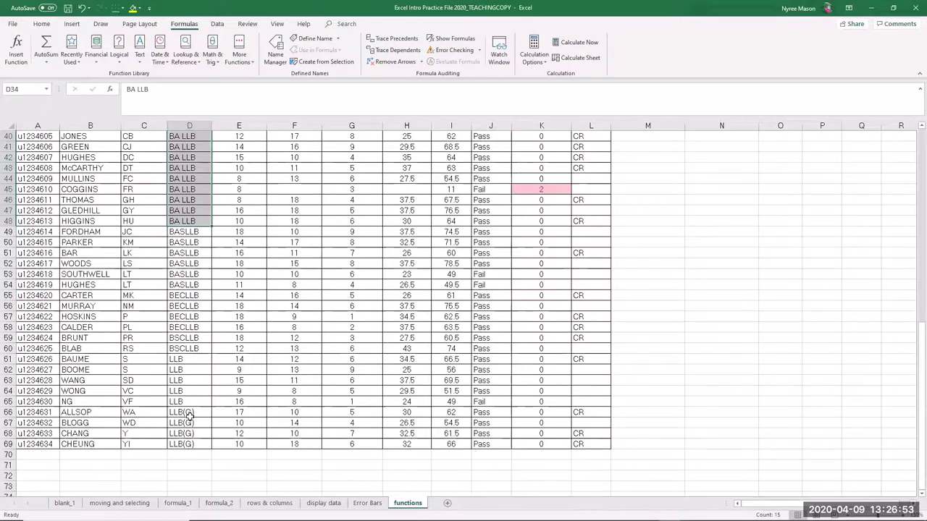
pyautogui.scroll(13, 189, 414)
pyautogui.click(187, 210)
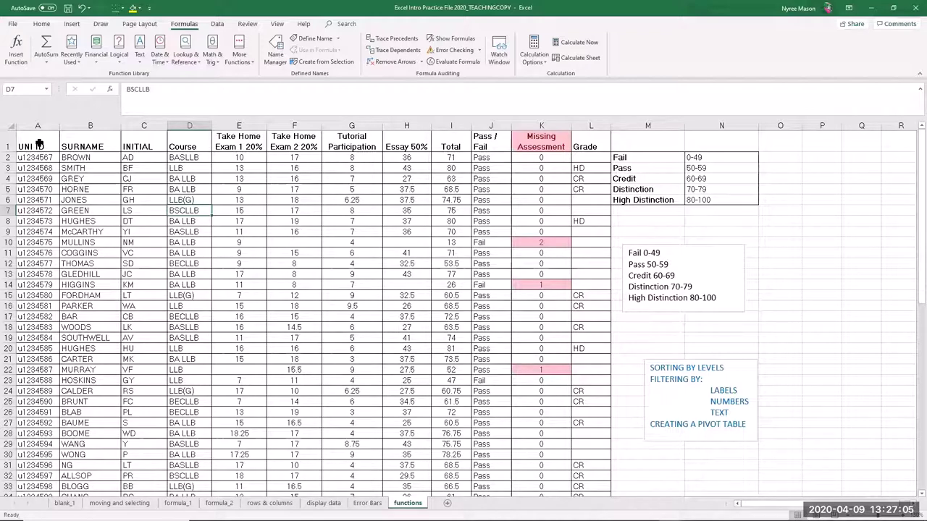
# Try to select the whole data region and shrink it from column N back to column L.
pyautogui.moveTo(38, 145); pyautogui.dragTo(594, 468)
pyautogui.click(424, 305)
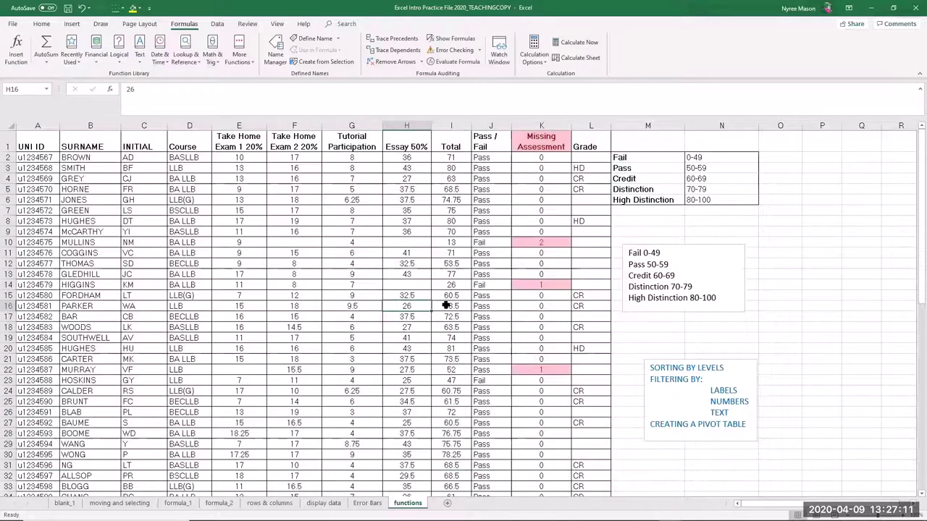
pyautogui.hotkey('ctrl', 'a')
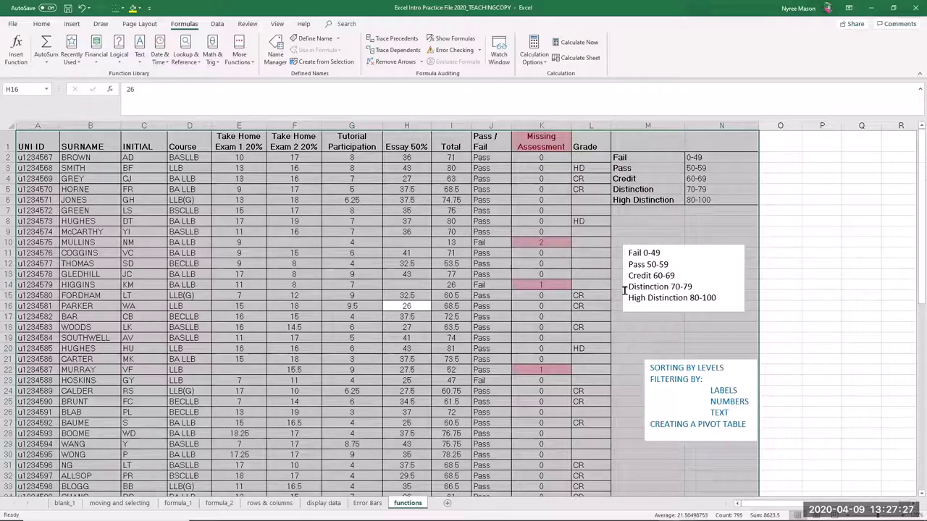
pyautogui.scroll(-2, 639, 294)
pyautogui.scroll(-13, 639, 293)
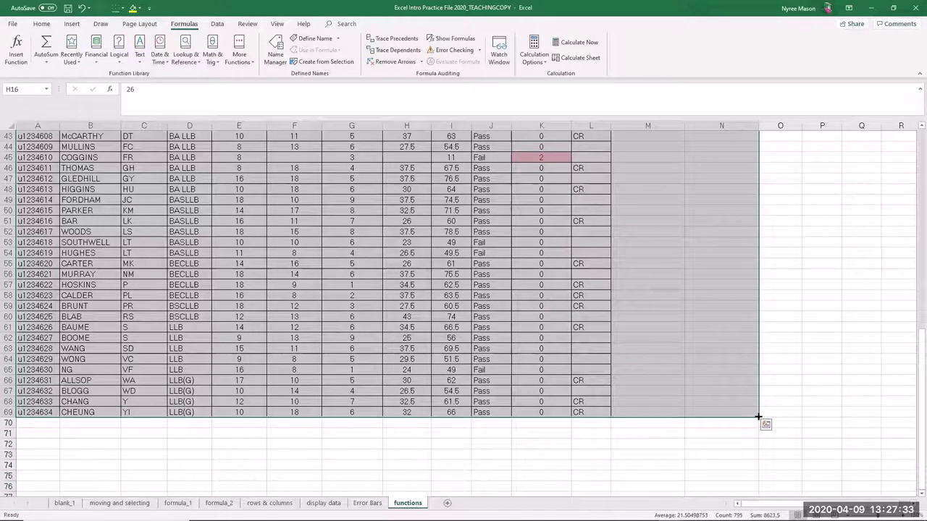
pyautogui.moveTo(757, 416); pyautogui.dragTo(617, 416)
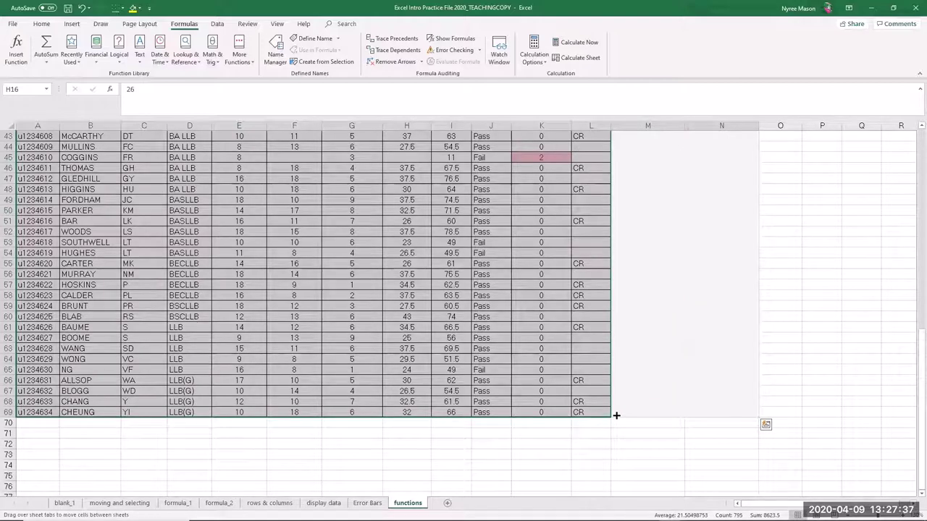
pyautogui.moveTo(616, 416); pyautogui.dragTo(723, 407)
pyautogui.moveTo(736, 411)
pyautogui.mouseDown()
pyautogui.moveTo(736, 419)
pyautogui.moveTo(753, 415)
pyautogui.moveTo(617, 421)
pyautogui.mouseUp()
# Undo the last two range changes to restore the grade scale in columns M and N, and clear the selection.
pyautogui.scroll(12, 630, 414)
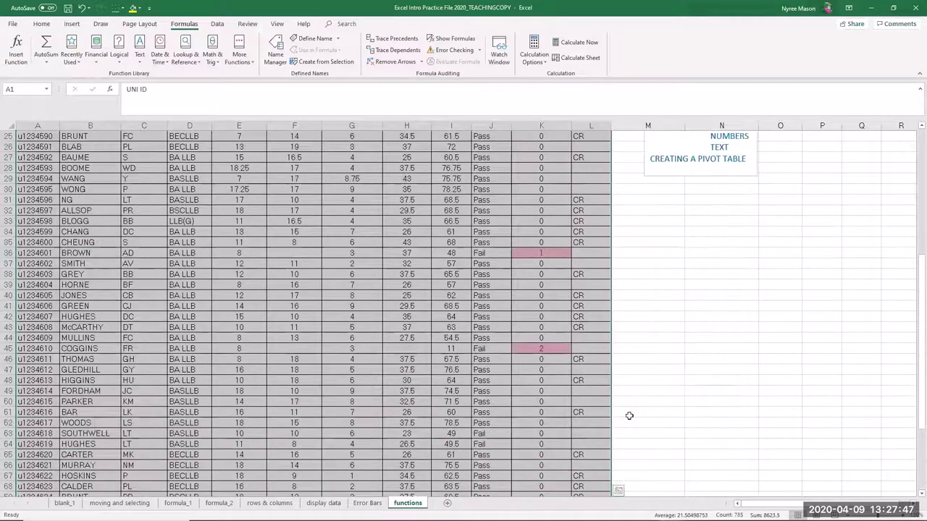
pyautogui.scroll(2, 640, 410)
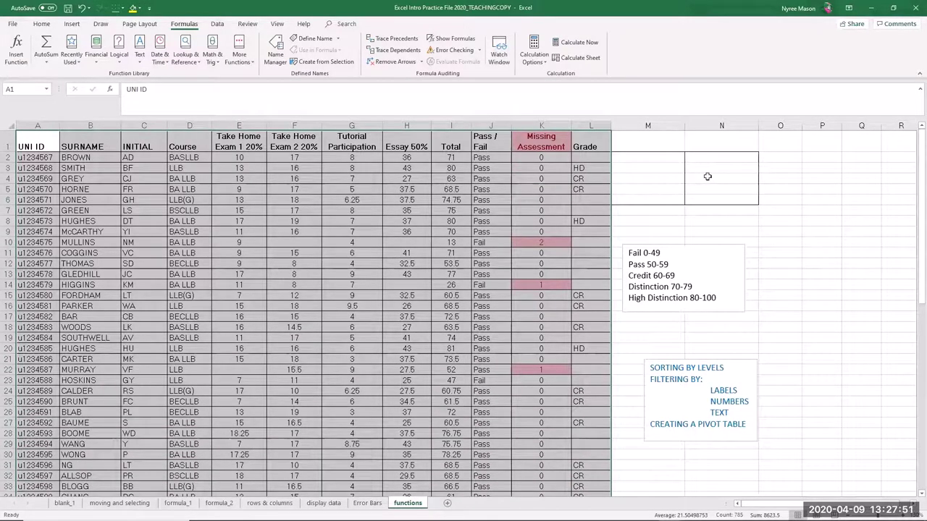
pyautogui.click(81, 8)
pyautogui.click(81, 8)
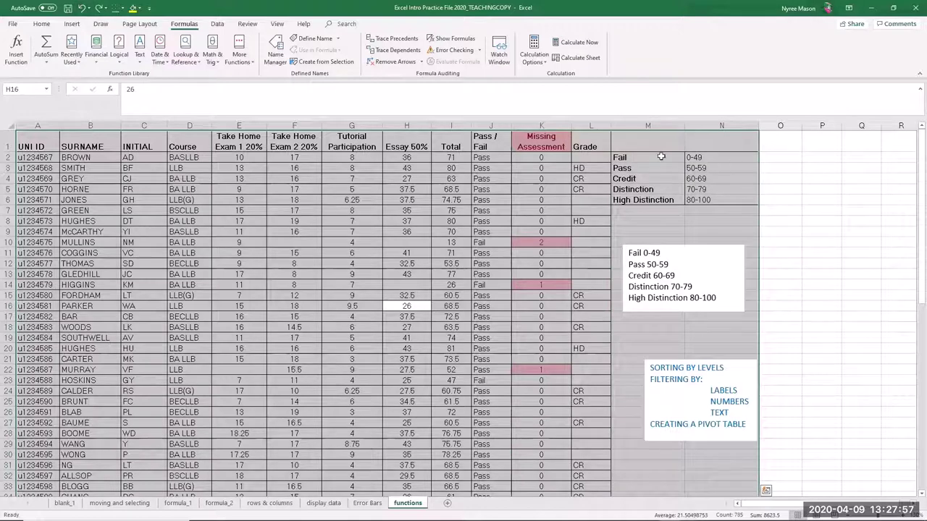
pyautogui.click(650, 209)
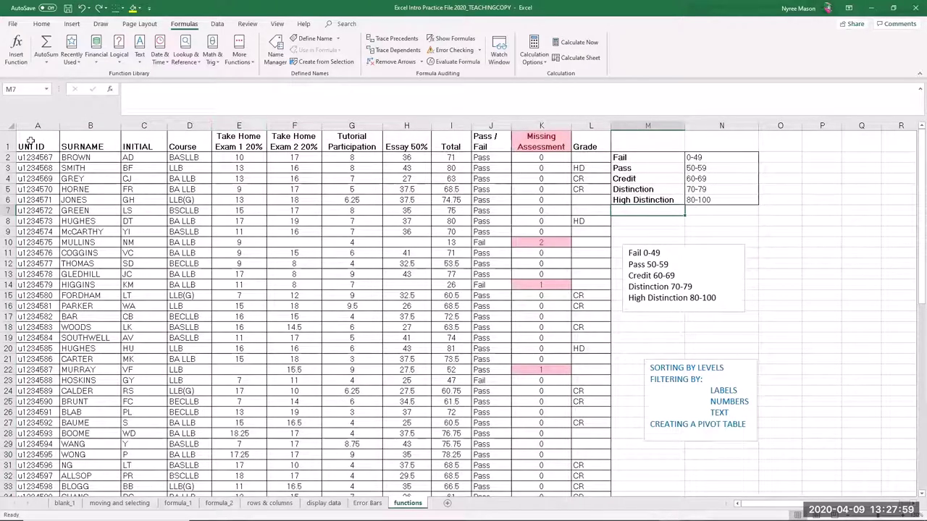
# Select the student table A1:L69 with its headers and open the Sort dialog, moving it clear of the data.
pyautogui.moveTo(31, 141); pyautogui.dragTo(610, 481)
pyautogui.scroll(12, 637, 411)
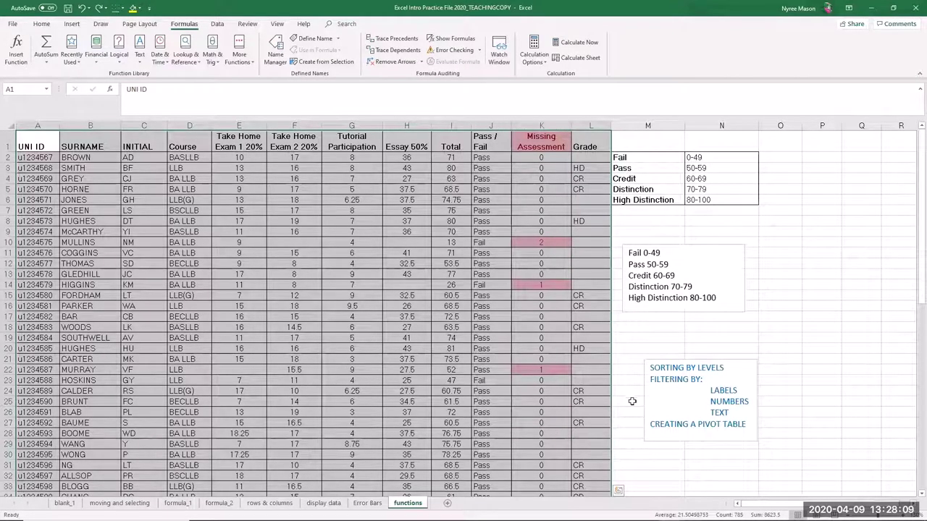
pyautogui.click(217, 25)
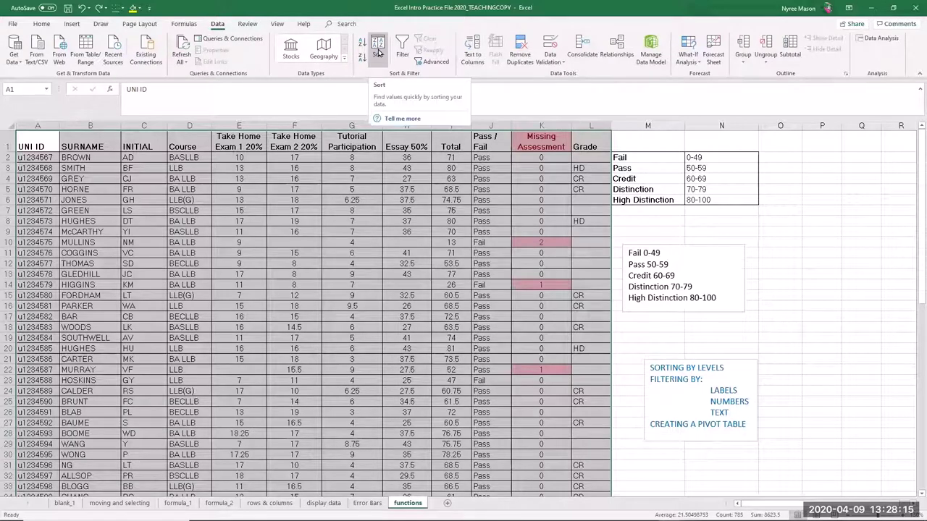
pyautogui.click(377, 50)
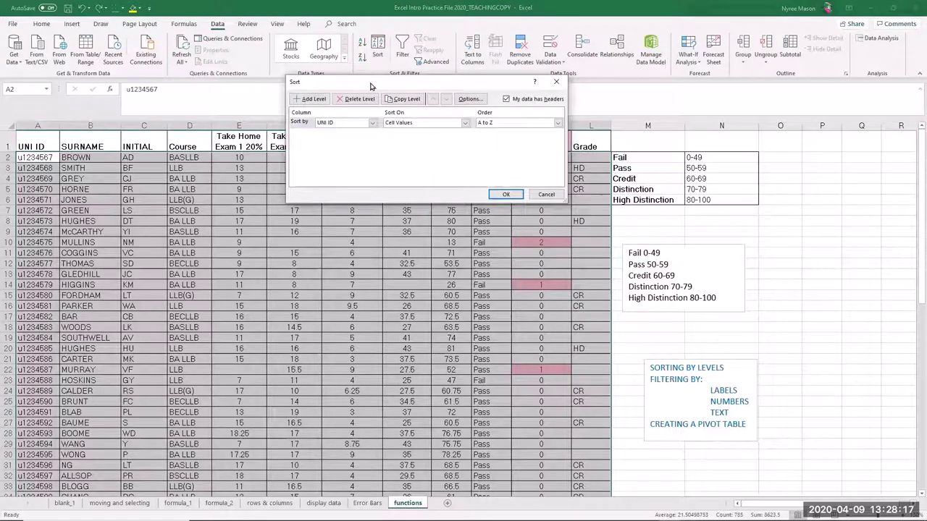
pyautogui.moveTo(369, 82); pyautogui.dragTo(707, 161)
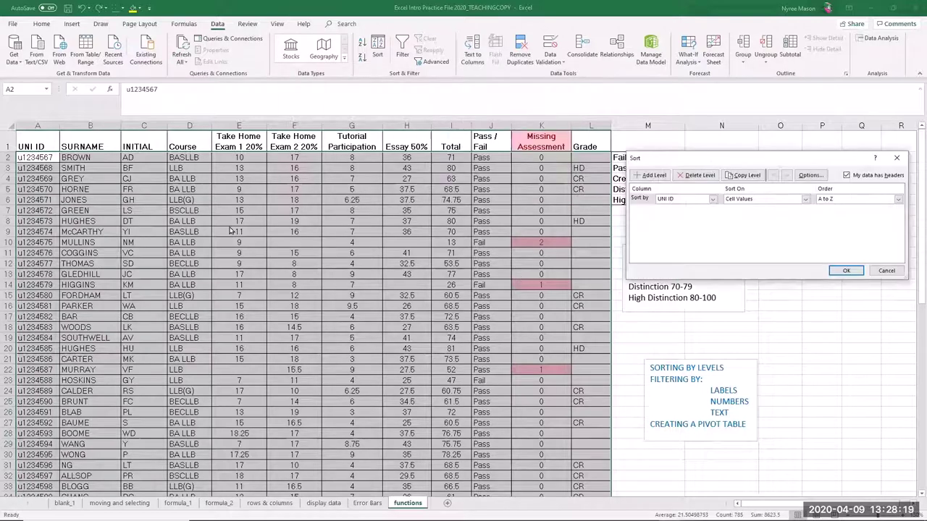
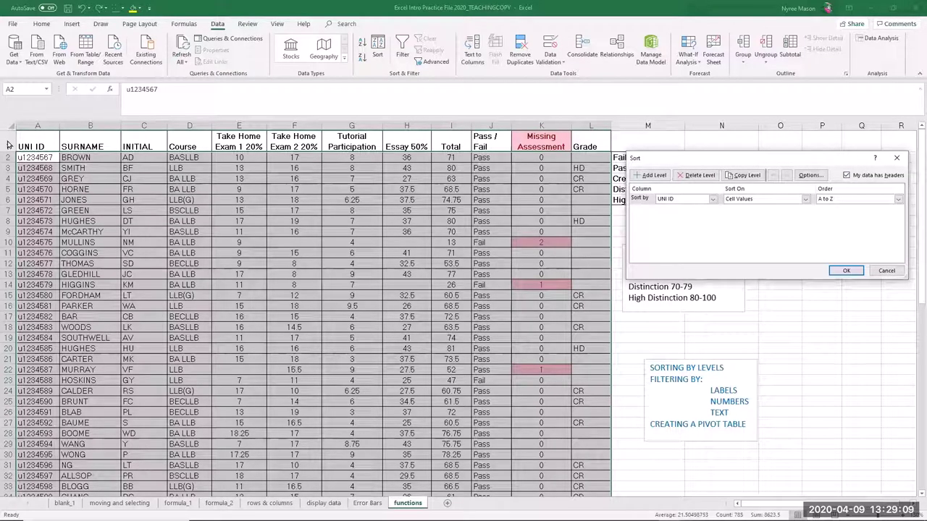
# Inspect the sort column choices with the data-has-headers option off, and turn the option back on.
pyautogui.click(848, 176)
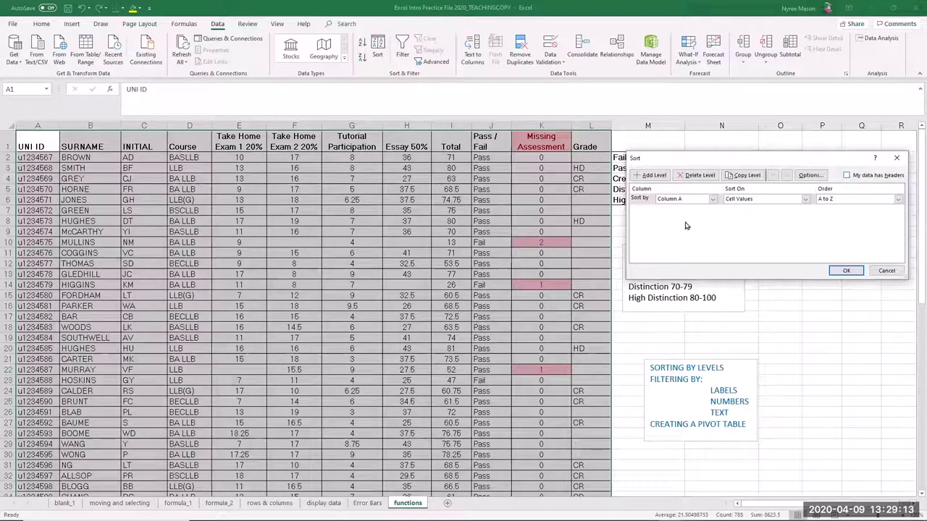
pyautogui.click(713, 199)
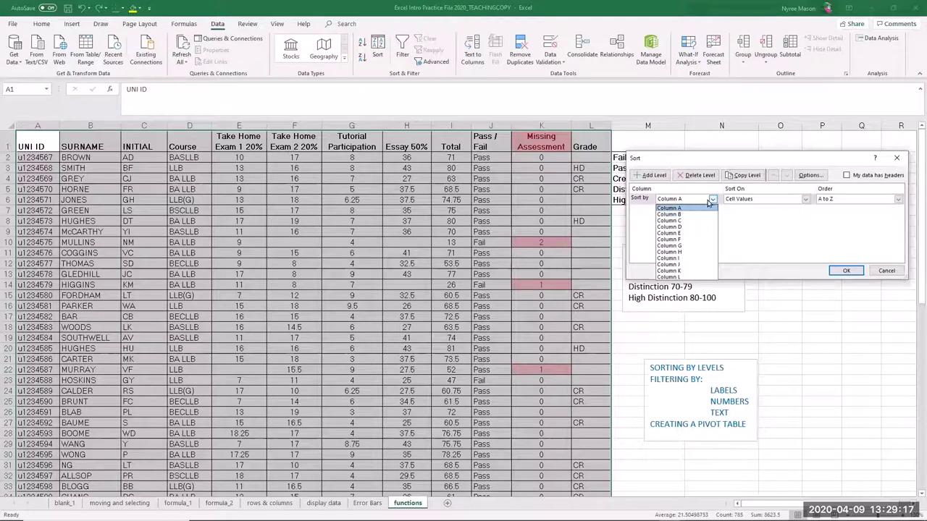
pyautogui.click(710, 200)
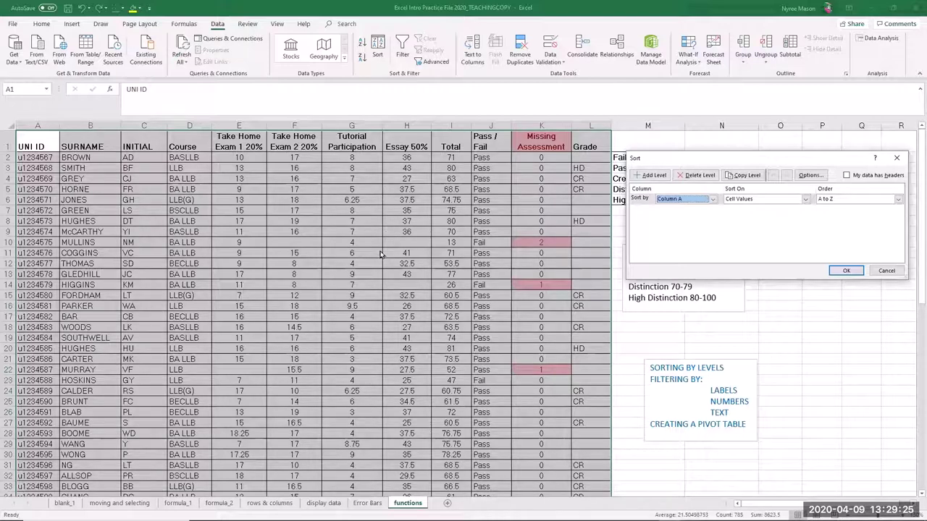
pyautogui.click(846, 175)
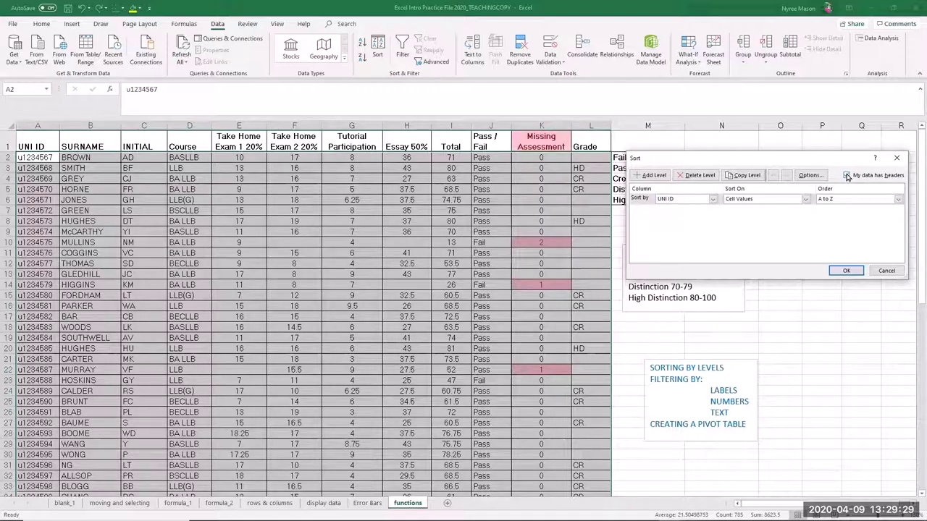
# Set the first sort level to Course, sorted on cell values from A to Z, reviewing the other sort-on and order options.
pyautogui.click(713, 200)
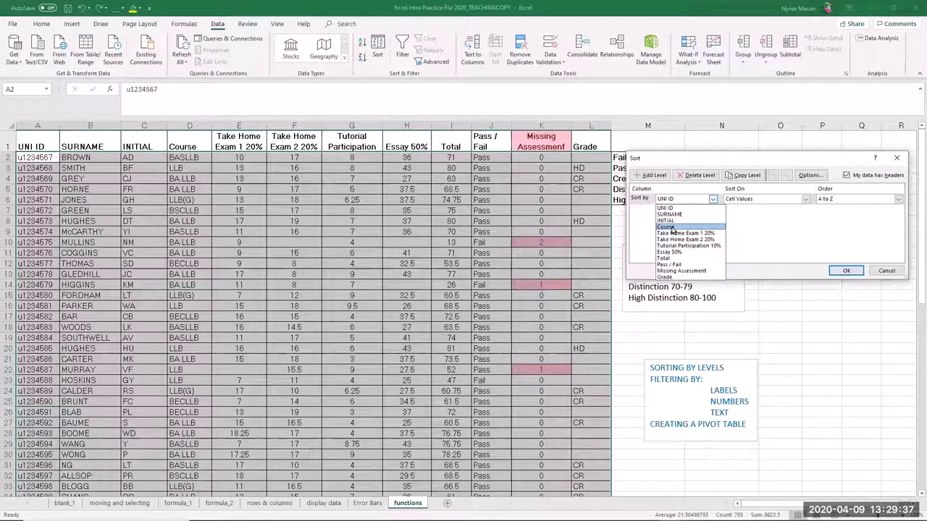
pyautogui.click(673, 228)
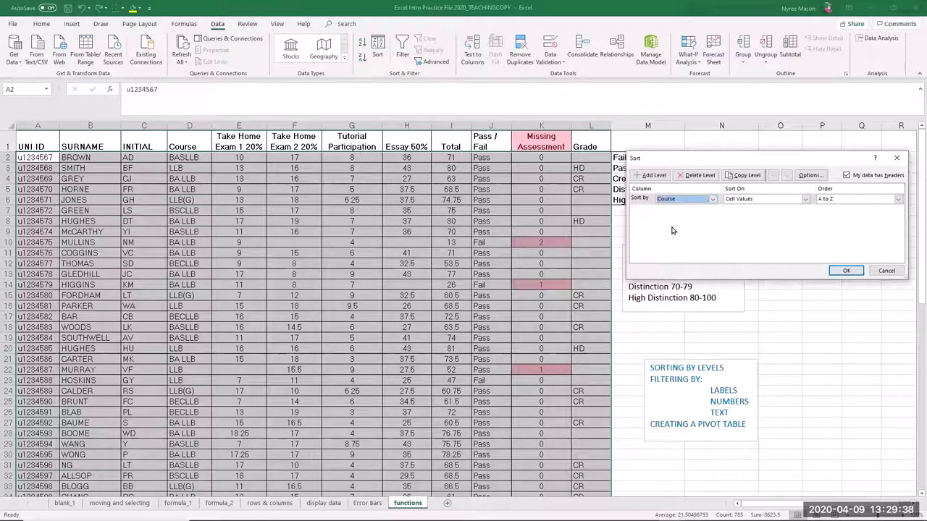
pyautogui.click(806, 199)
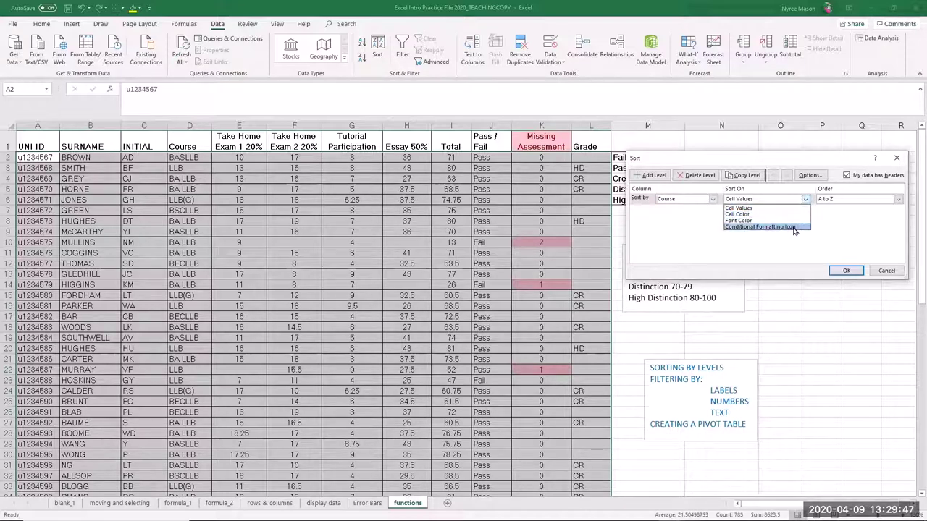
pyautogui.click(808, 201)
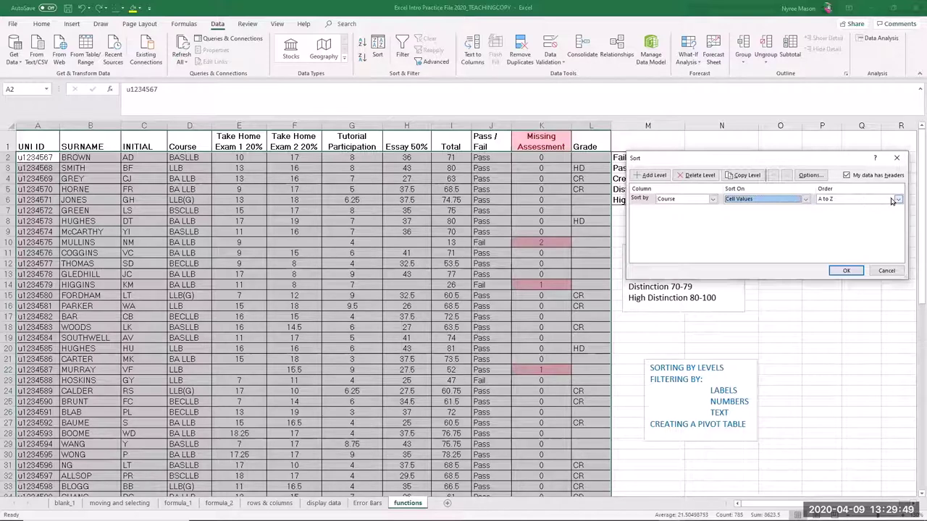
pyautogui.click(898, 201)
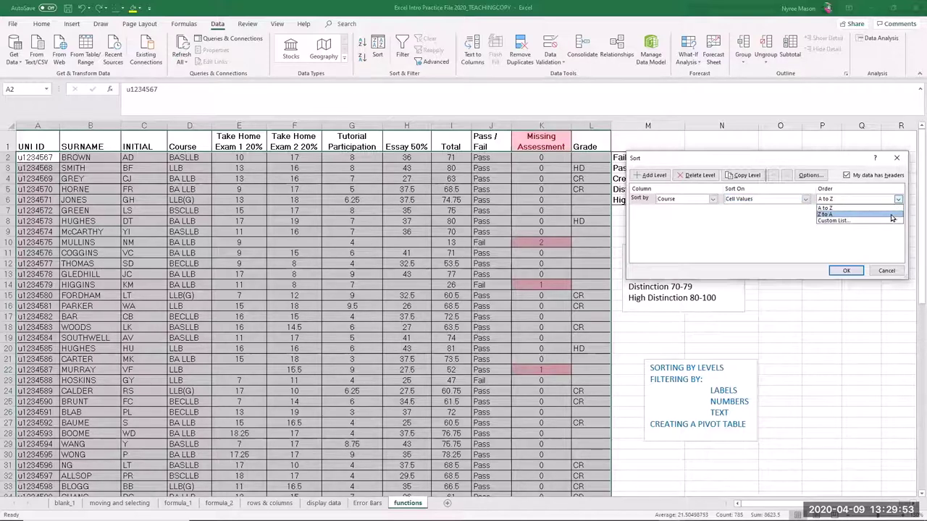
pyautogui.click(898, 201)
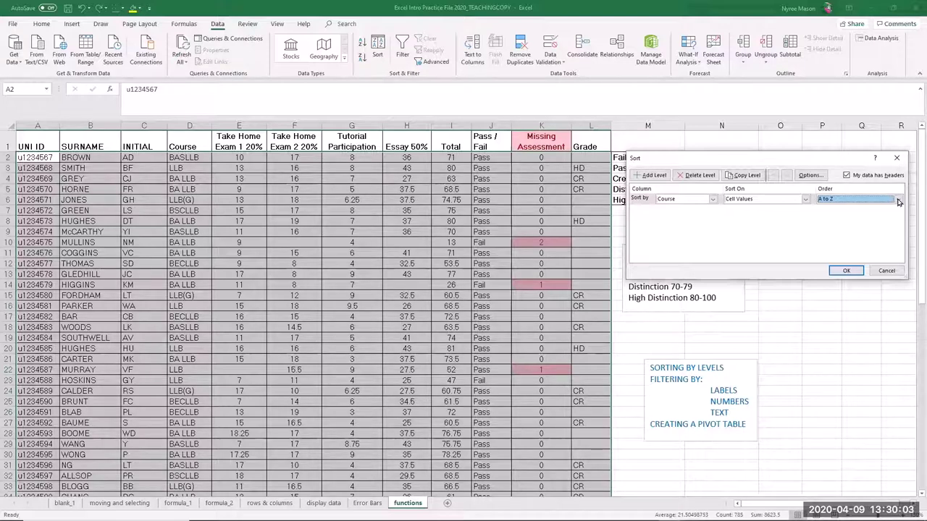
# Add SURNAME and INITIAL as second and third sort levels, both A to Z, and apply the sort to the student table.
pyautogui.click(647, 178)
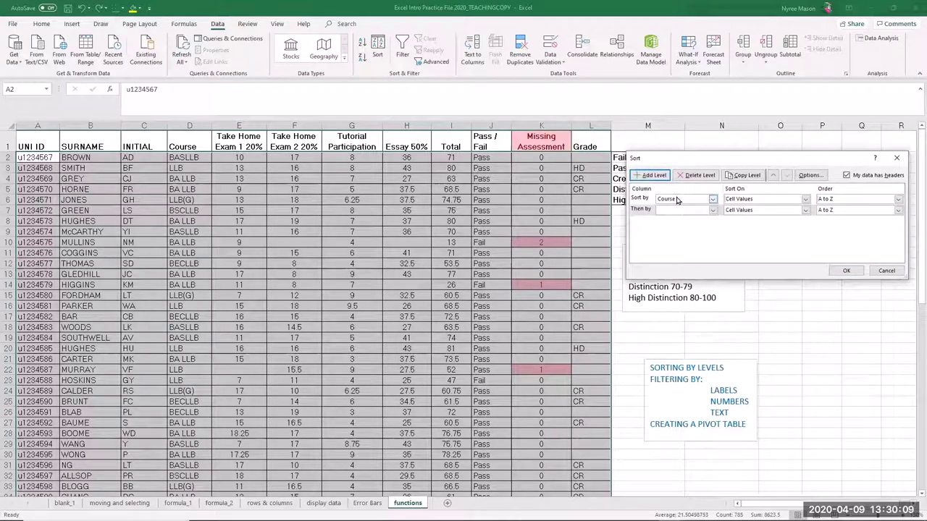
pyautogui.click(713, 210)
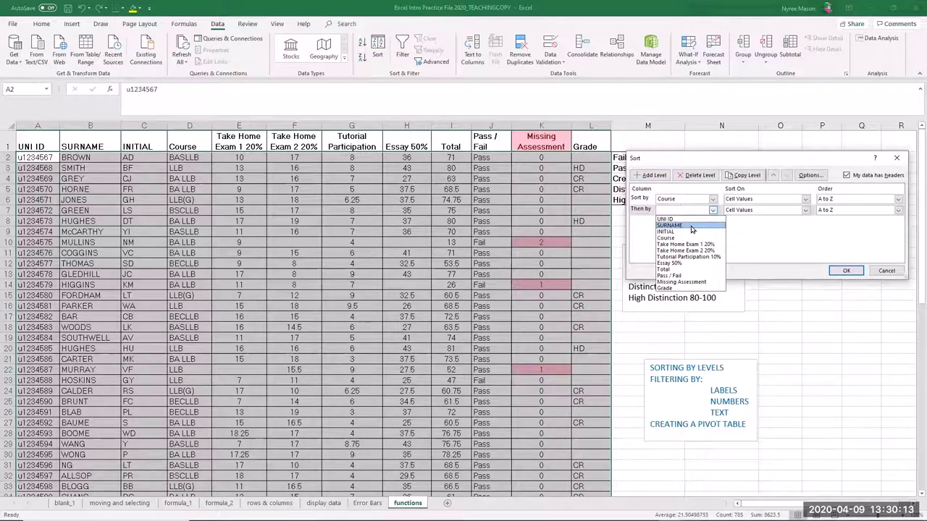
pyautogui.click(692, 227)
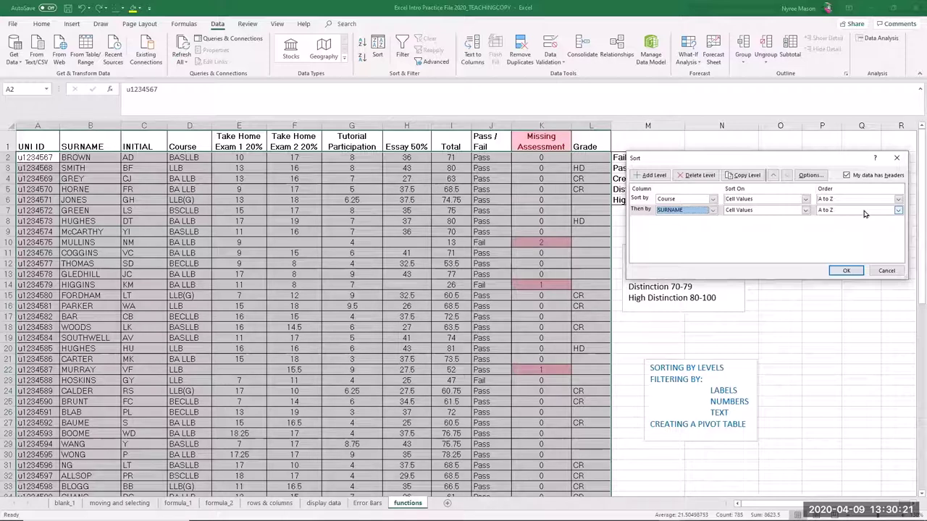
pyautogui.click(650, 177)
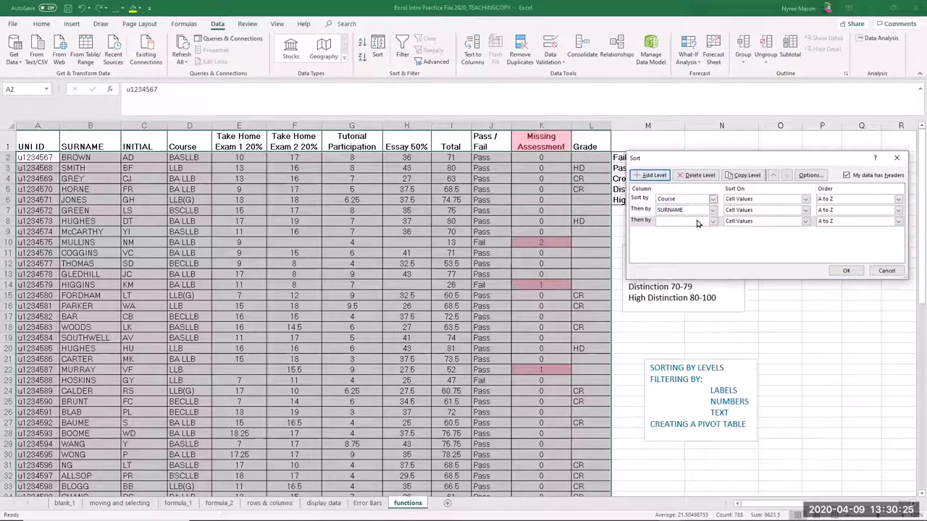
pyautogui.click(713, 221)
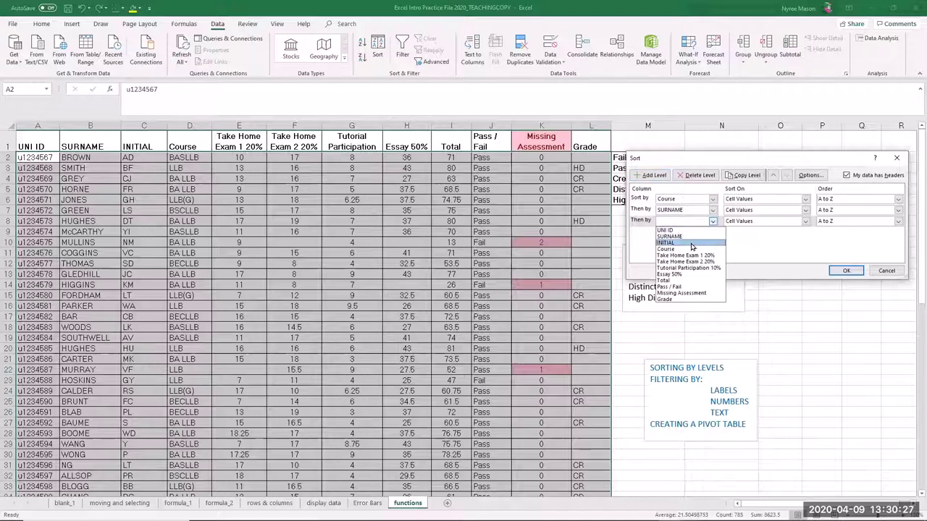
pyautogui.click(692, 247)
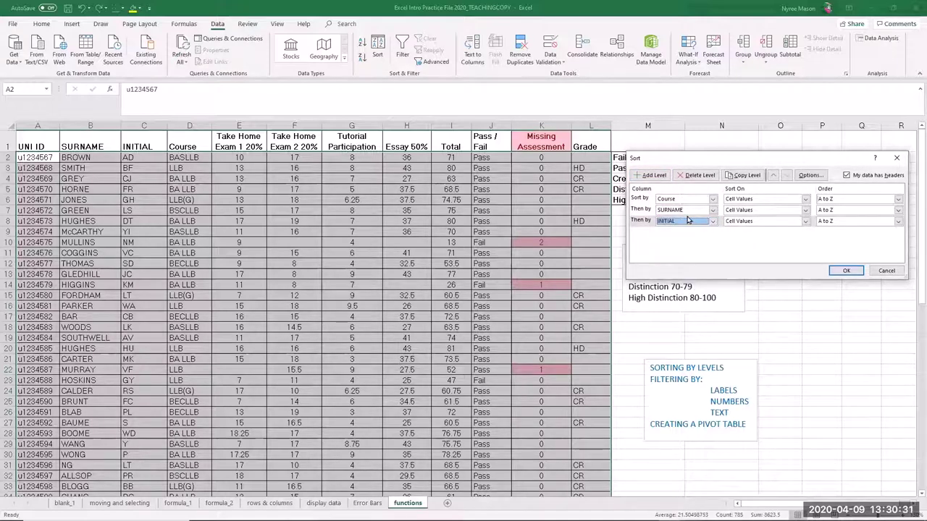
pyautogui.click(847, 271)
pyautogui.click(401, 273)
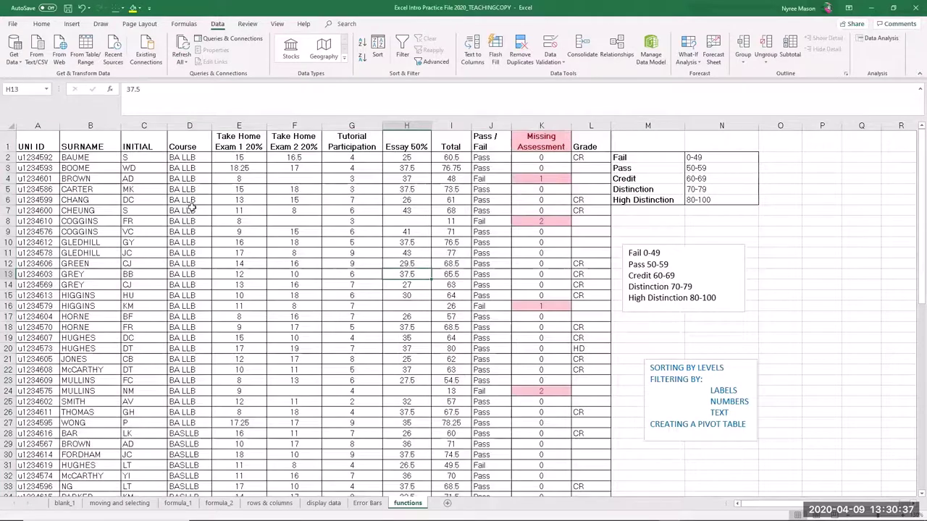
# Examine the BA LLB group by selecting its Course cells D2:D27 and its full records A2:L27, and clear the selection.
pyautogui.click(184, 159)
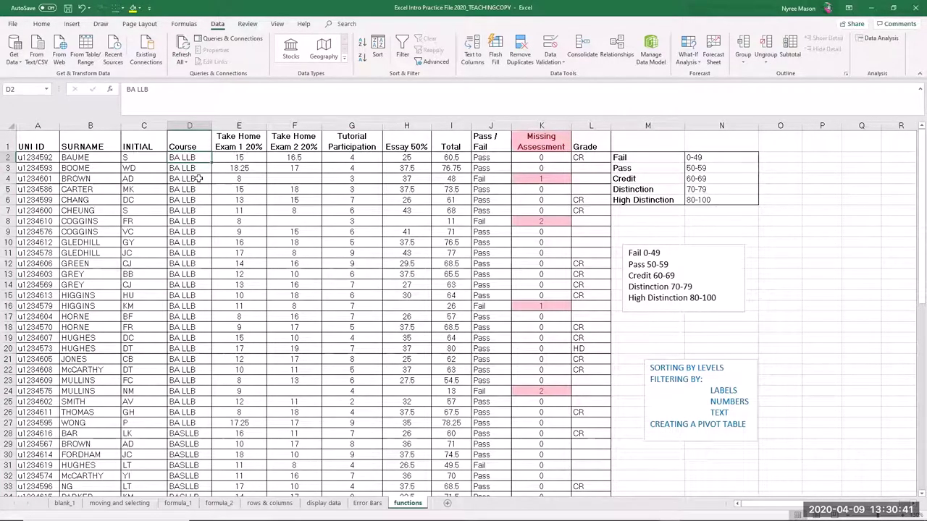
pyautogui.moveTo(197, 159); pyautogui.dragTo(195, 426)
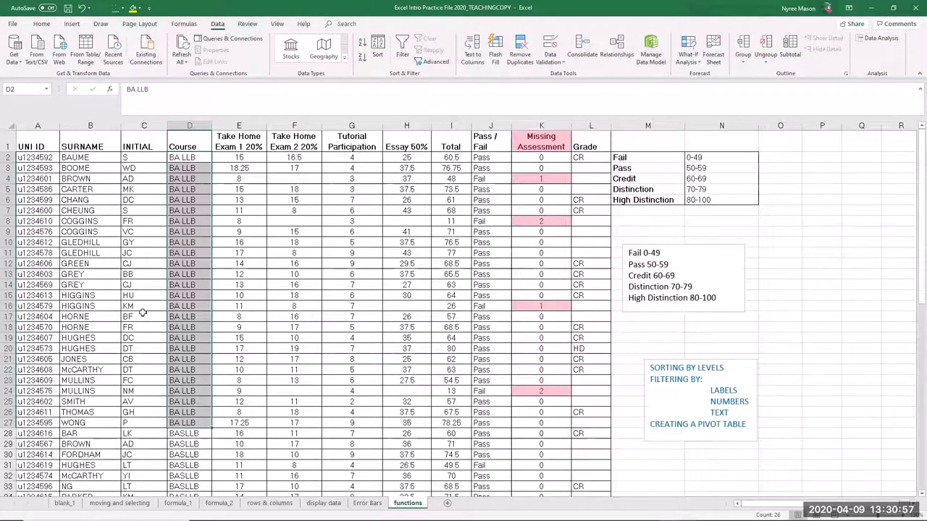
pyautogui.click(323, 338)
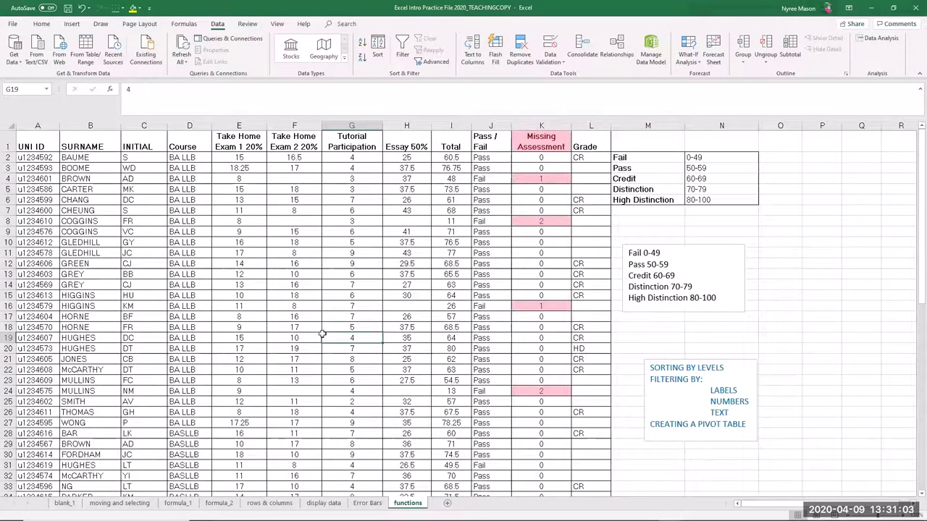
pyautogui.moveTo(22, 157); pyautogui.dragTo(602, 423)
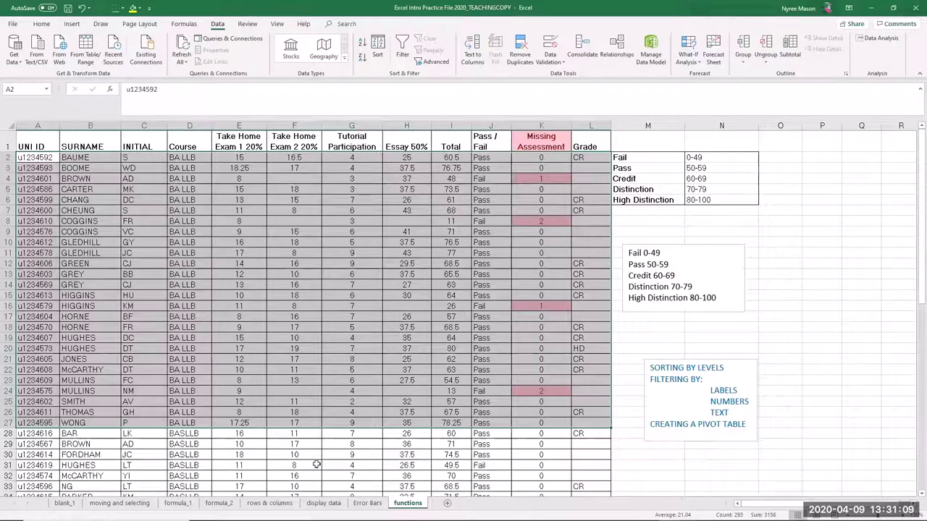
pyautogui.click(316, 464)
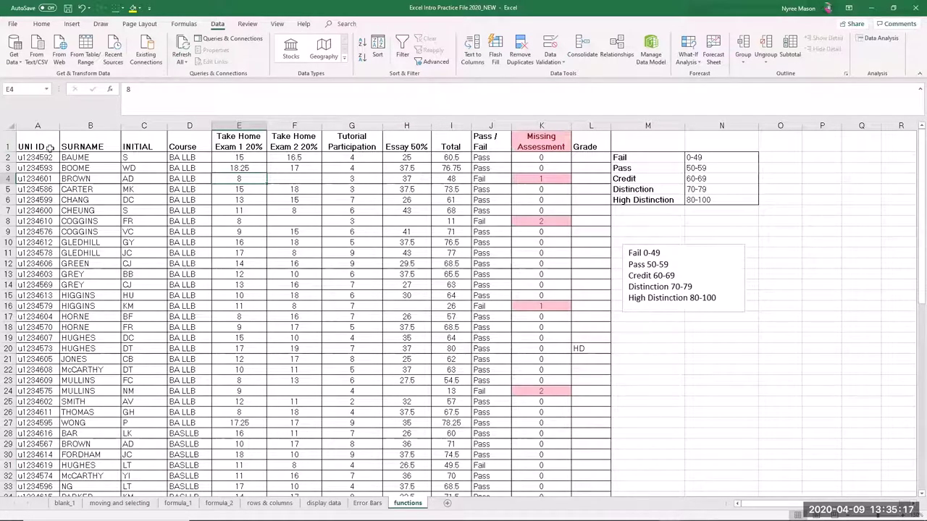
# Turn on filtering for the table headers and view the SURNAME filter options without applying any.
pyautogui.click(402, 45)
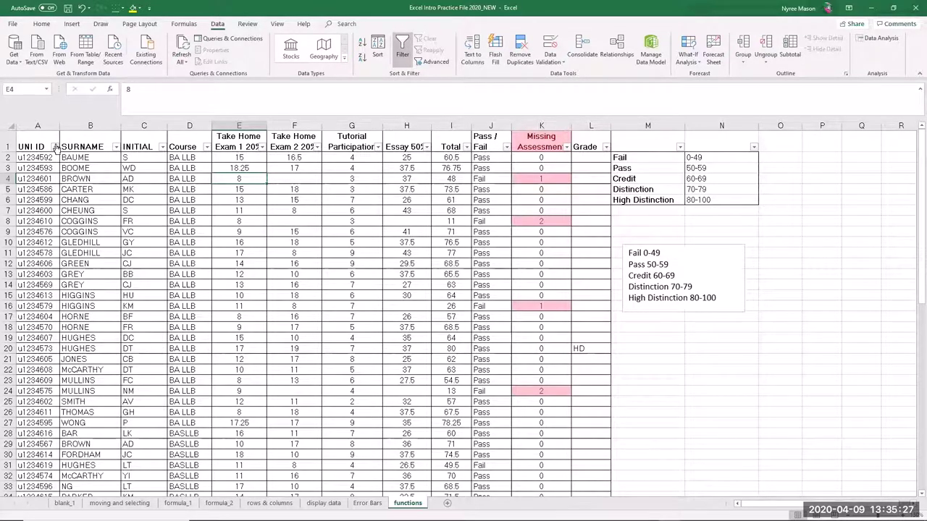
pyautogui.click(116, 147)
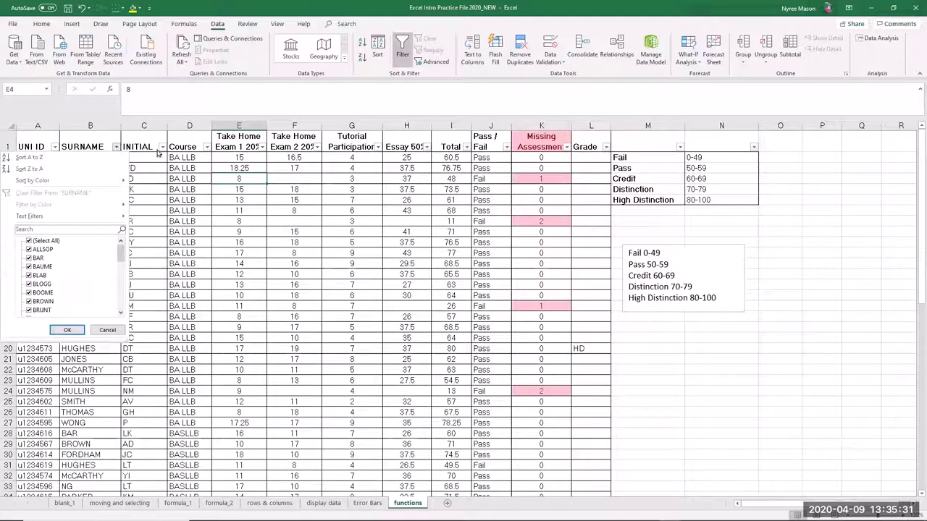
pyautogui.press('Escape')
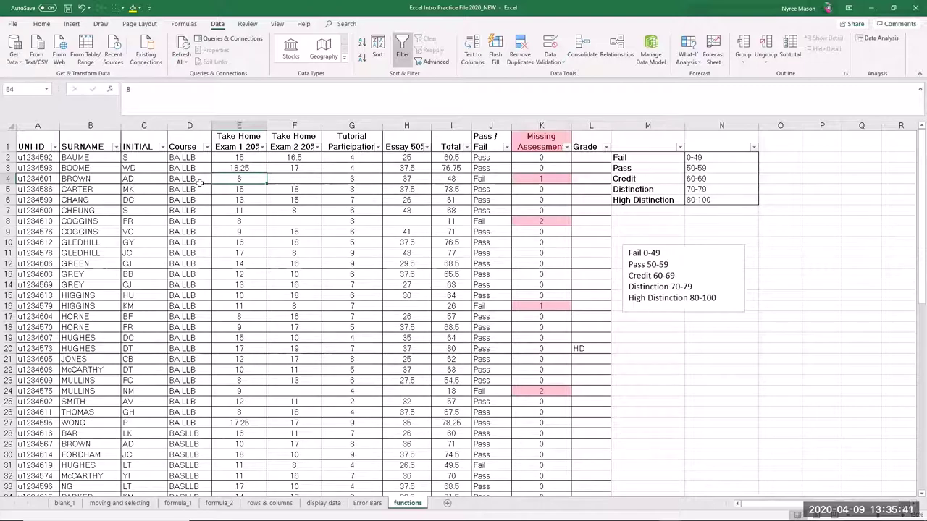
# Filter the Course column to show only the BECLLB students.
pyautogui.click(207, 147)
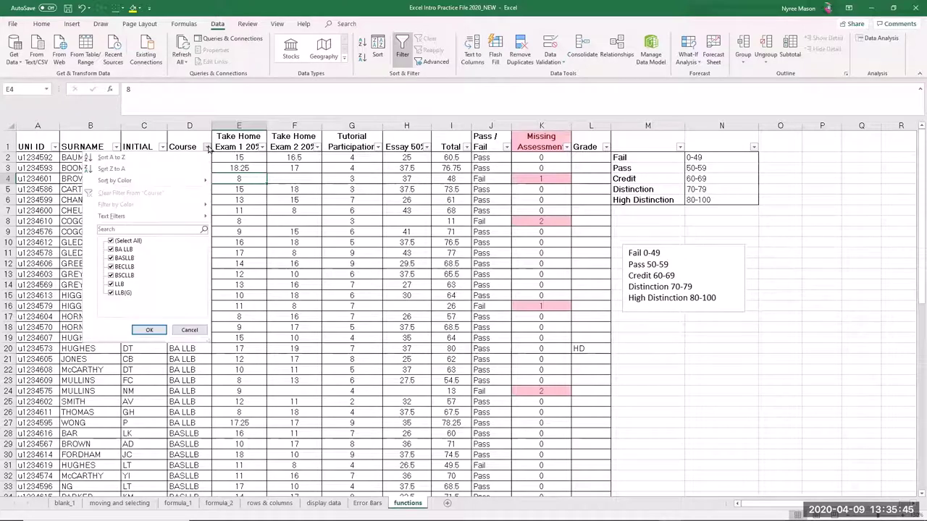
pyautogui.click(112, 242)
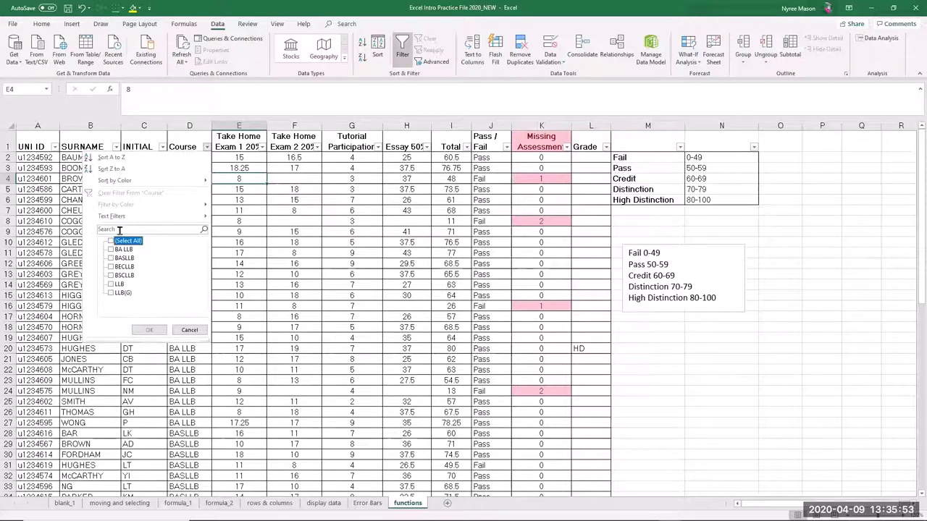
pyautogui.click(110, 267)
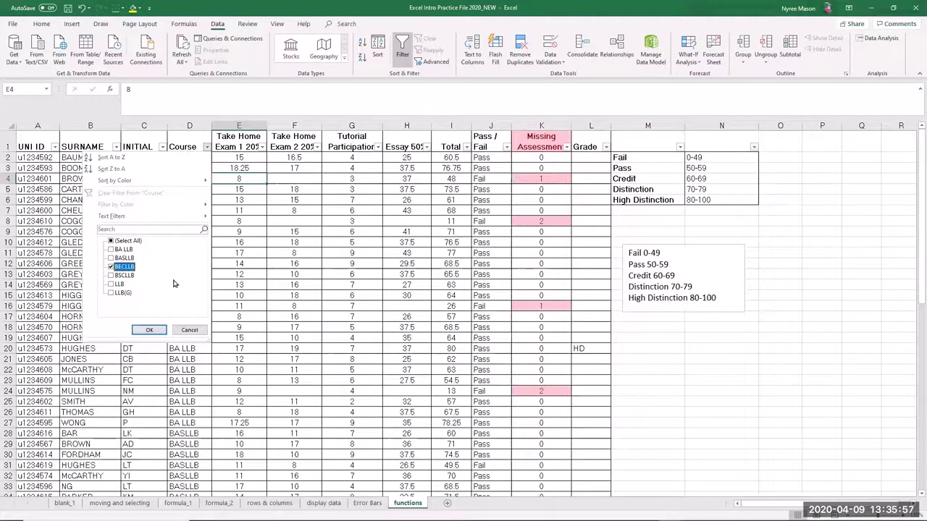
pyautogui.click(150, 331)
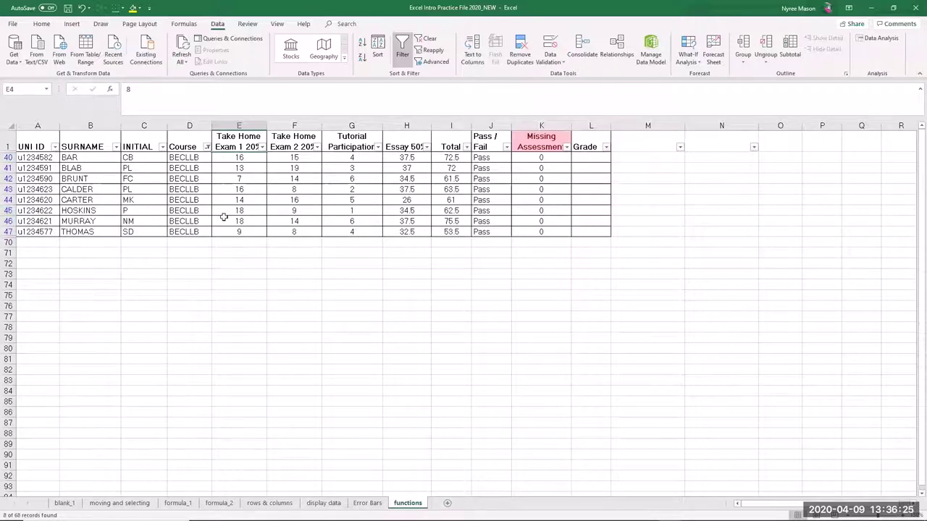
# Clear the filter from the Course column and select a cell in the Pass / Fail column.
pyautogui.click(206, 147)
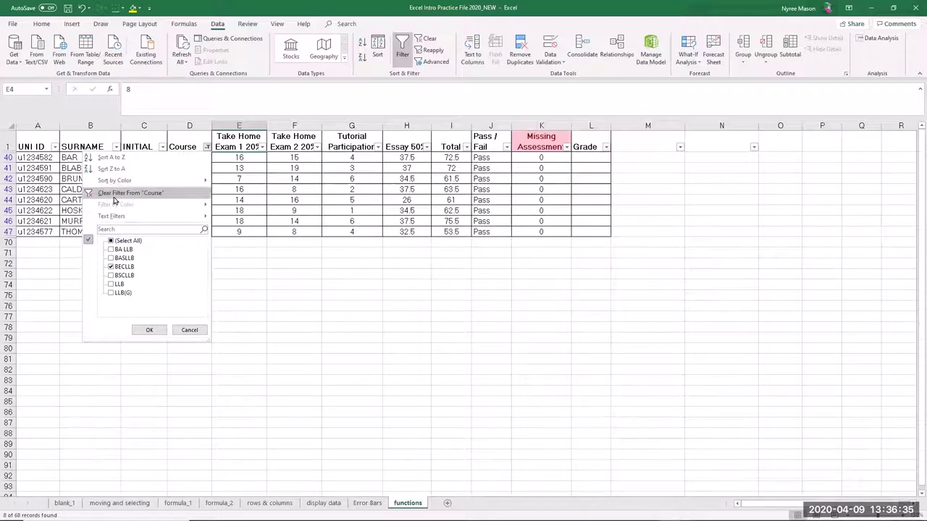
pyautogui.click(116, 194)
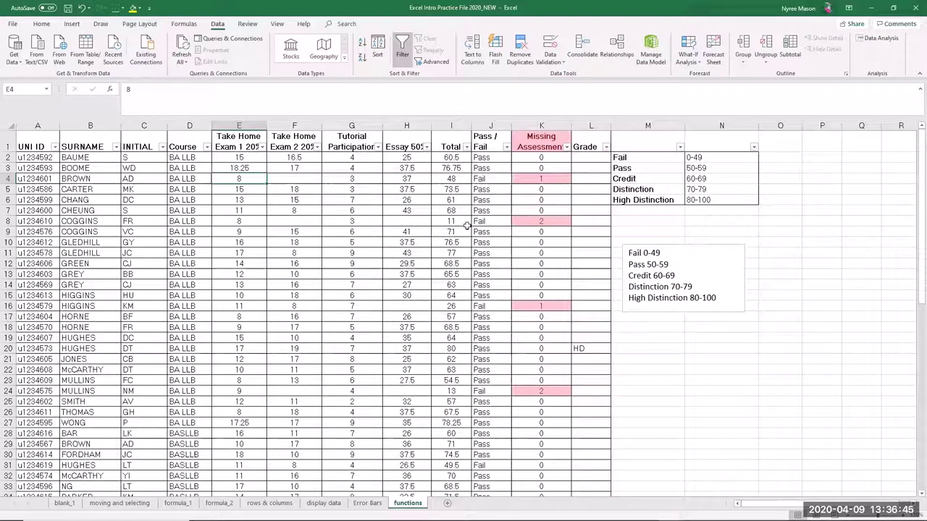
pyautogui.click(490, 199)
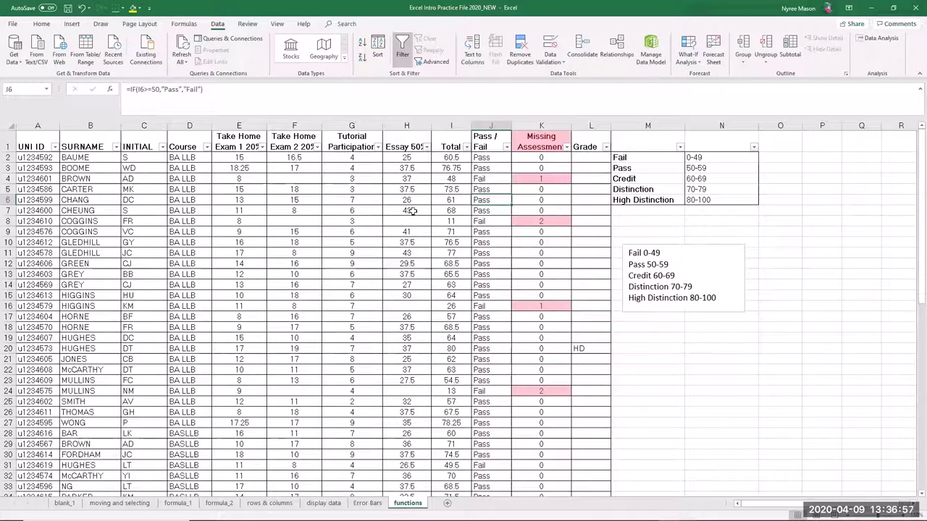
# Filter the Total column with a between number filter for values from 60 to 69.
pyautogui.click(467, 147)
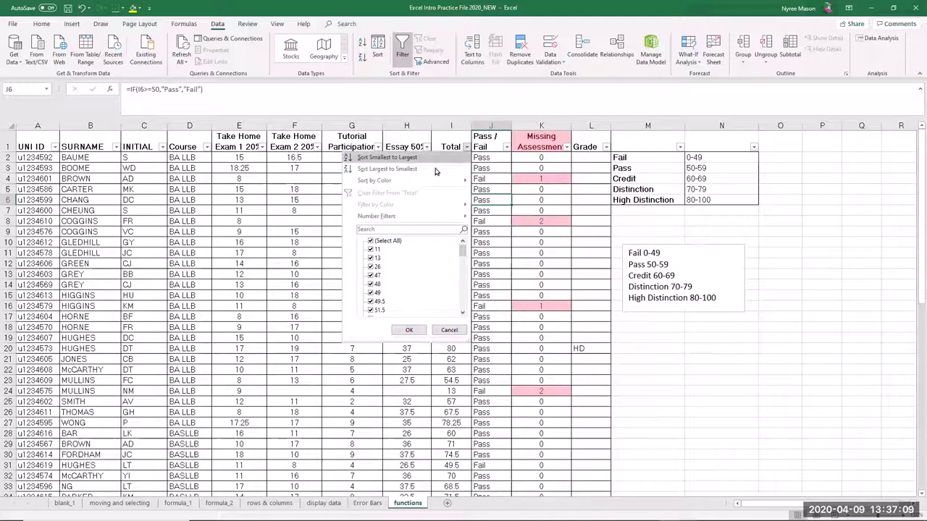
pyautogui.moveTo(387, 219)
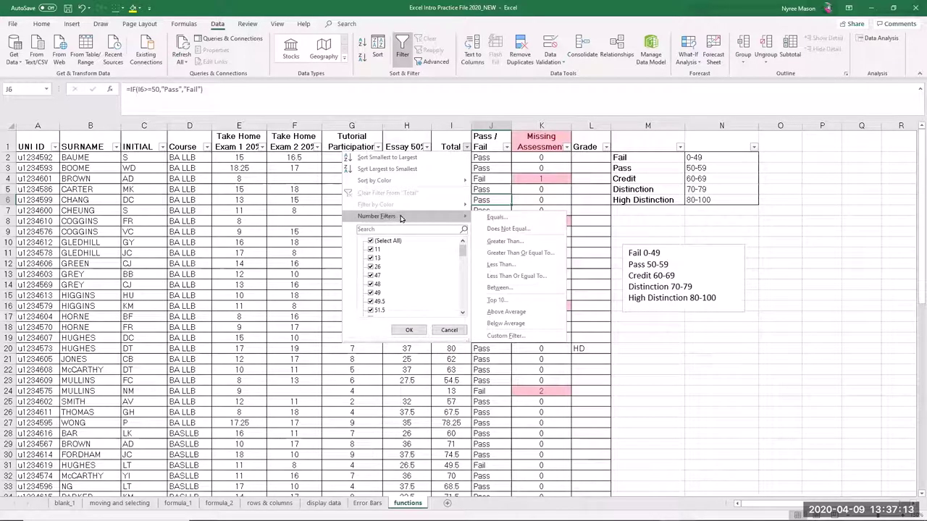
pyautogui.click(499, 288)
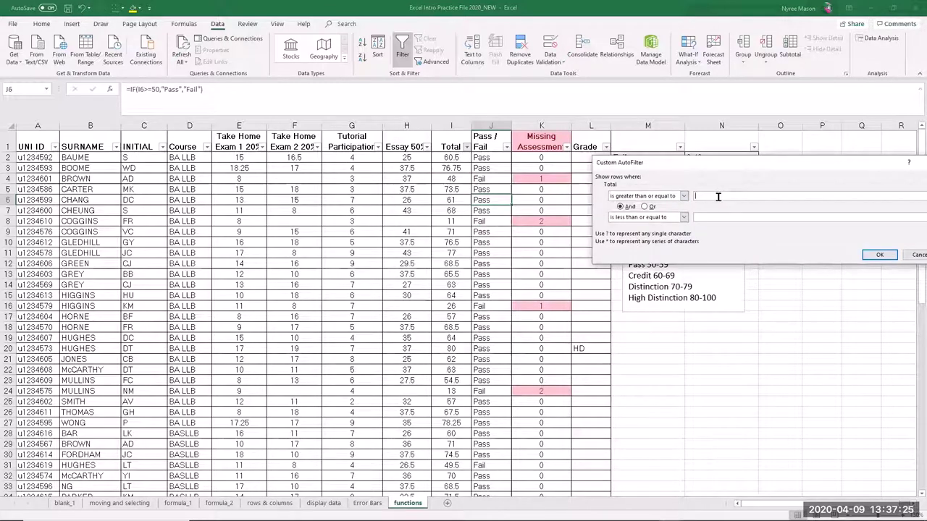
pyautogui.write('60')
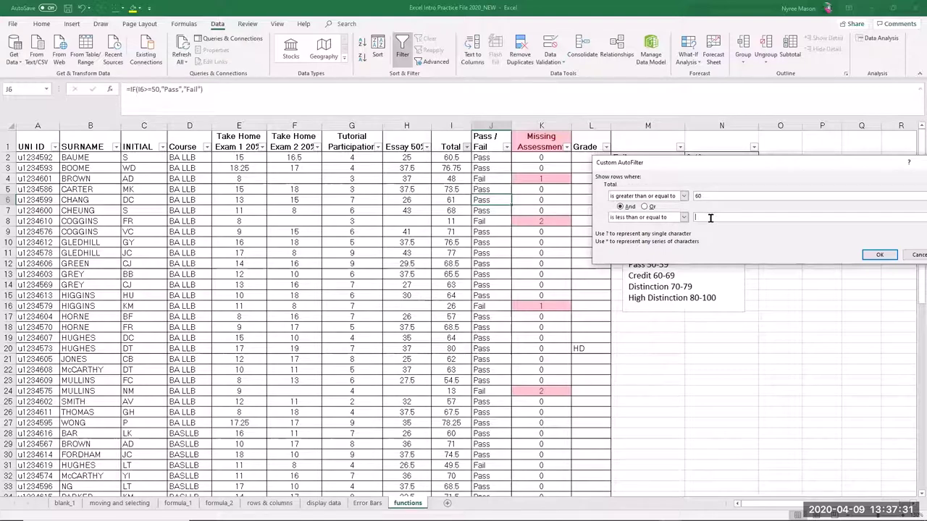
pyautogui.click(710, 217)
pyautogui.write('69')
pyautogui.click(880, 254)
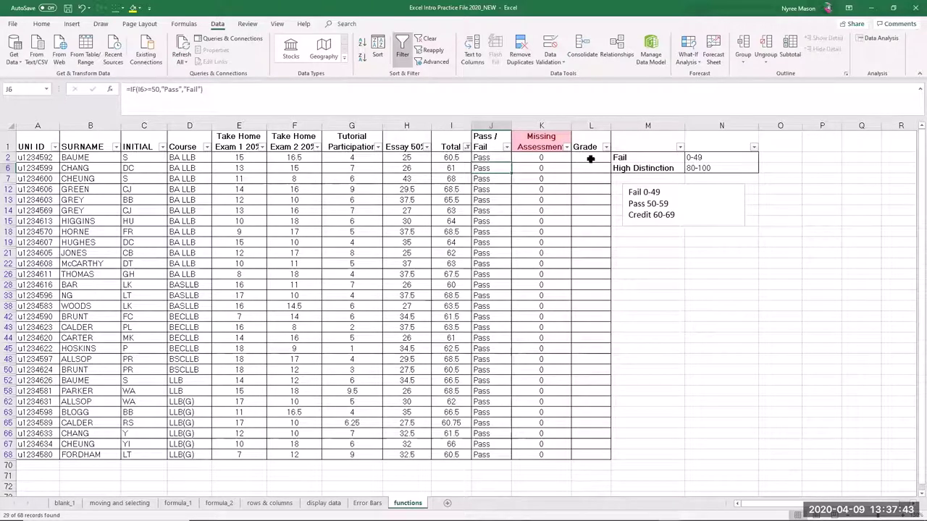
# Enter CR in the first filtered row of the Grade column and fill it down through row 68.
pyautogui.click(591, 159)
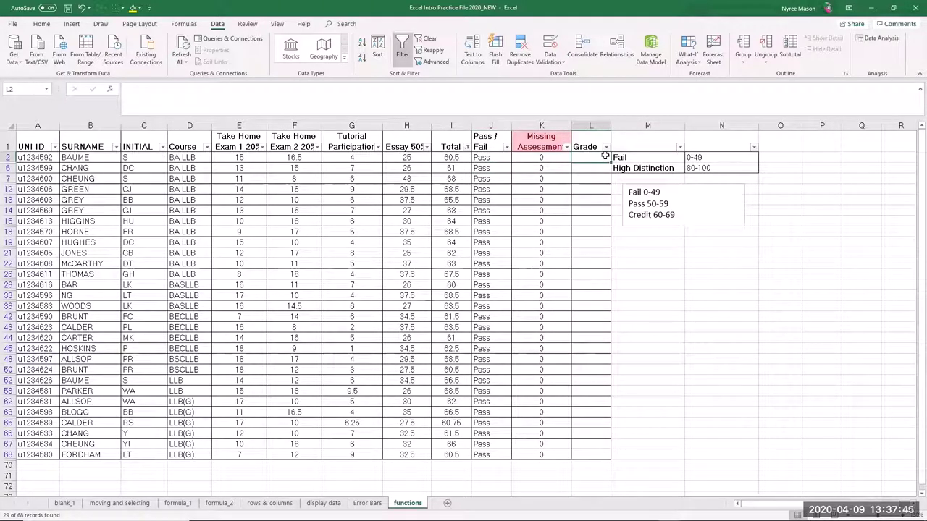
pyautogui.write('CR')
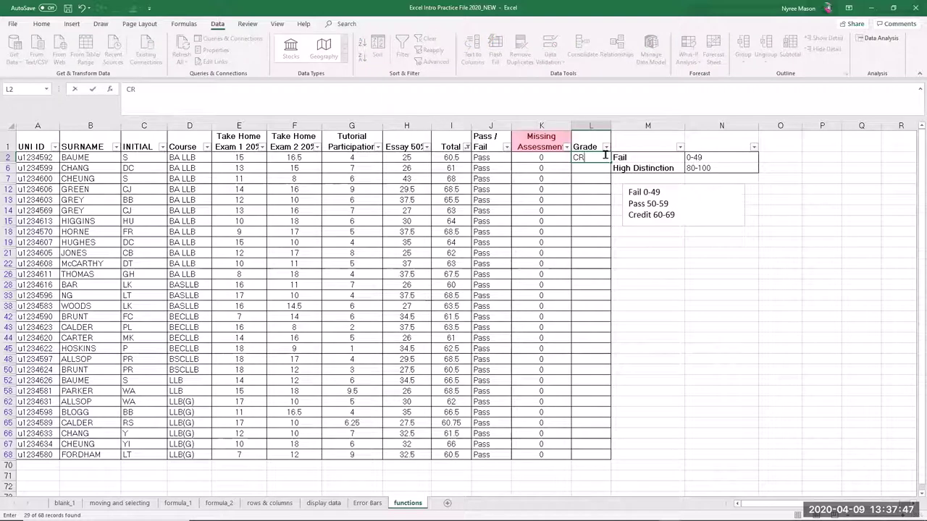
pyautogui.hotkey('ctrl', 'Return')
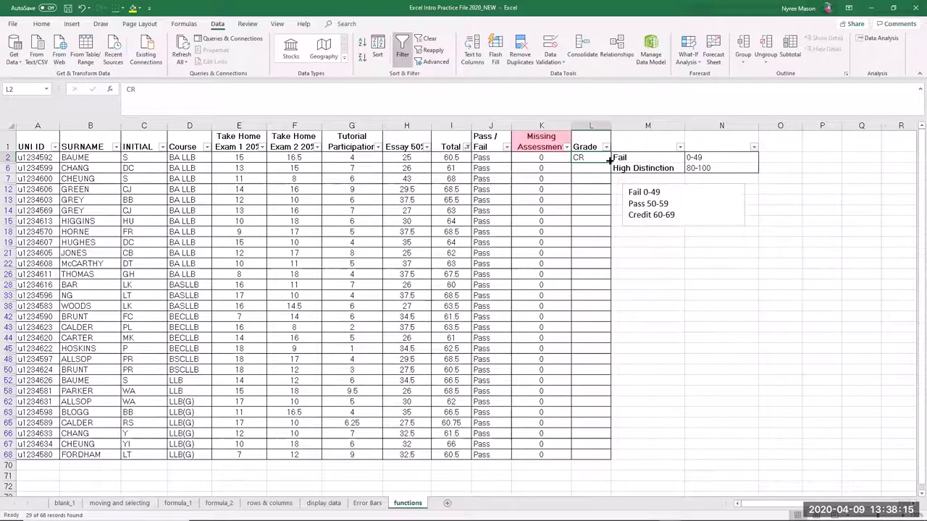
pyautogui.moveTo(609, 161); pyautogui.dragTo(611, 249)
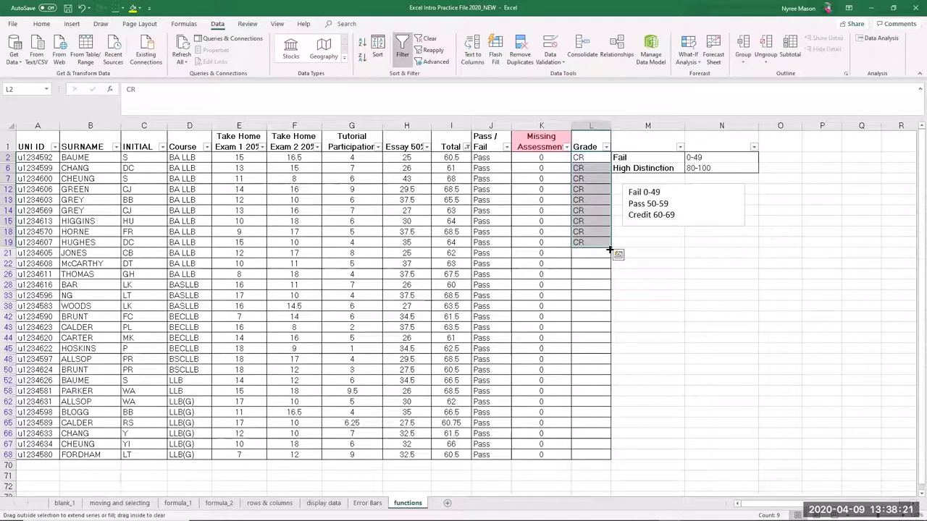
pyautogui.moveTo(610, 249); pyautogui.dragTo(612, 459)
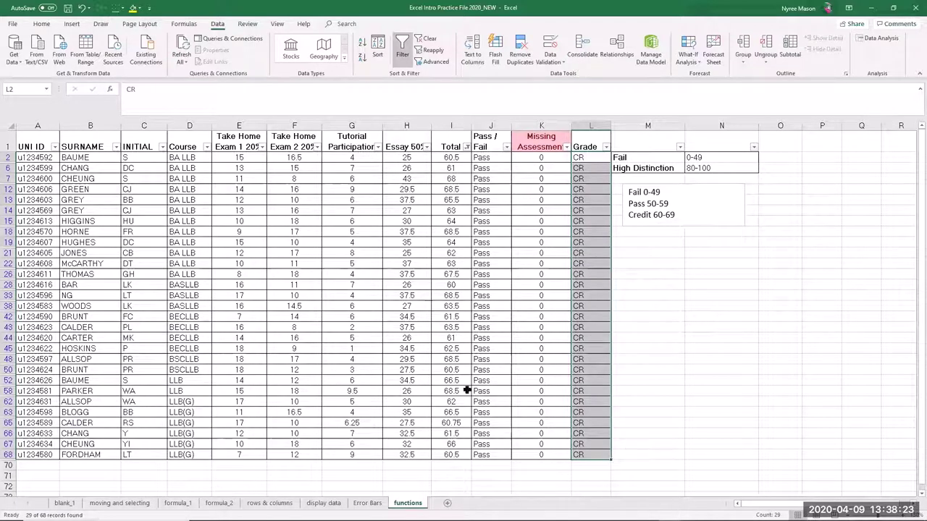
pyautogui.click(494, 391)
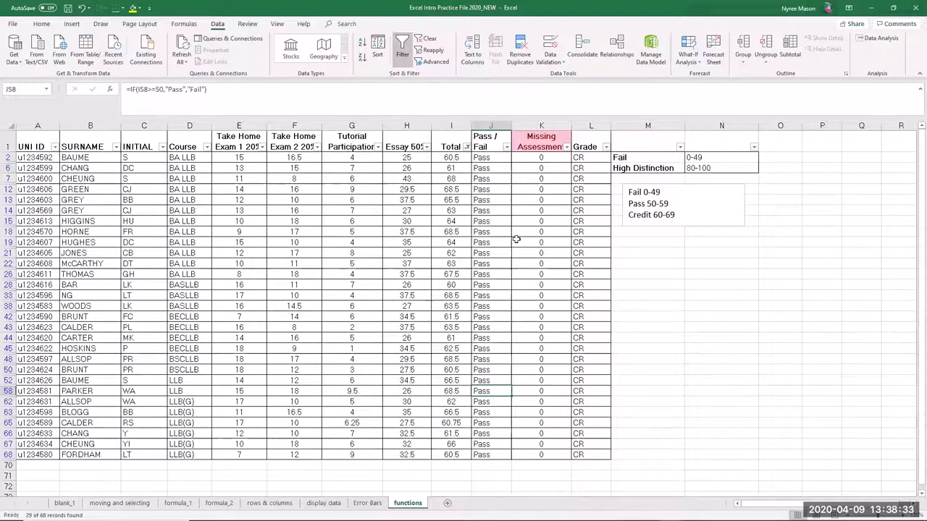
# Clear the filter from the Total column and check the Grade entries across the full student list.
pyautogui.click(467, 148)
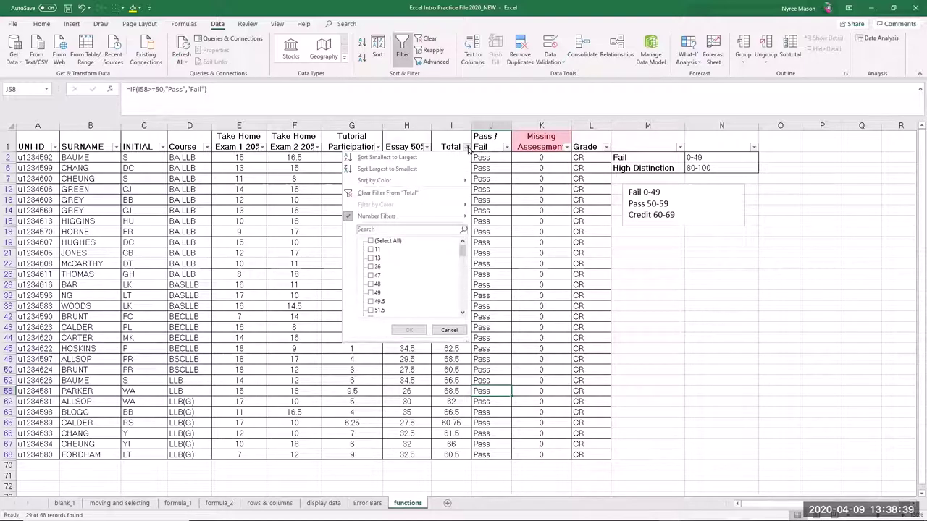
pyautogui.click(384, 194)
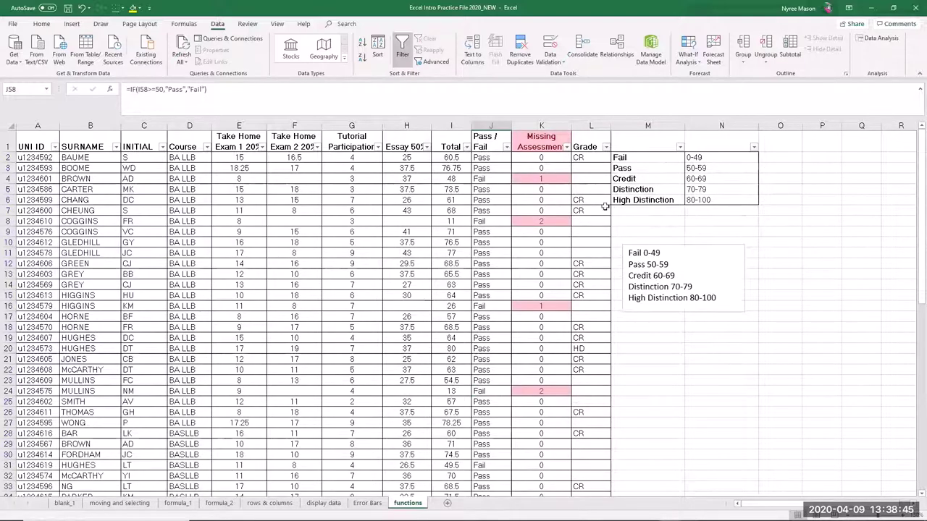
pyautogui.scroll(-13, 593, 330)
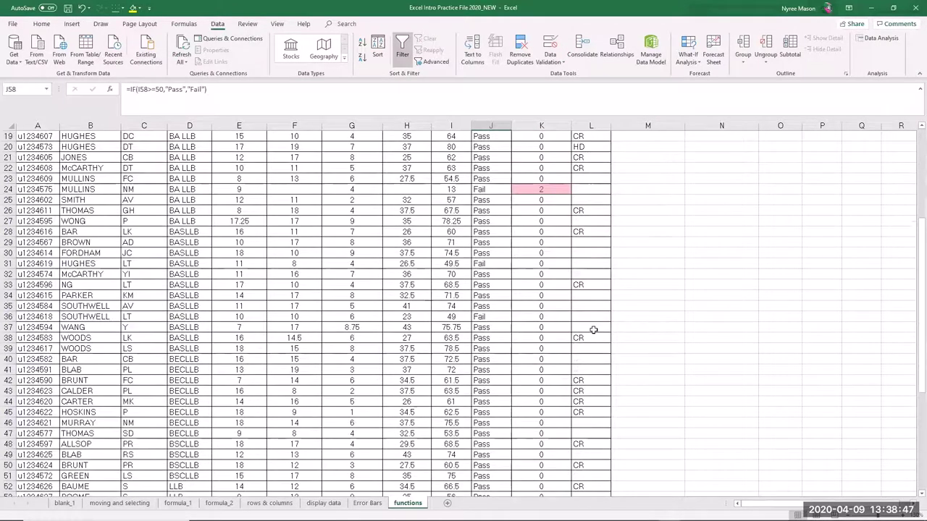
pyautogui.scroll(13, 594, 331)
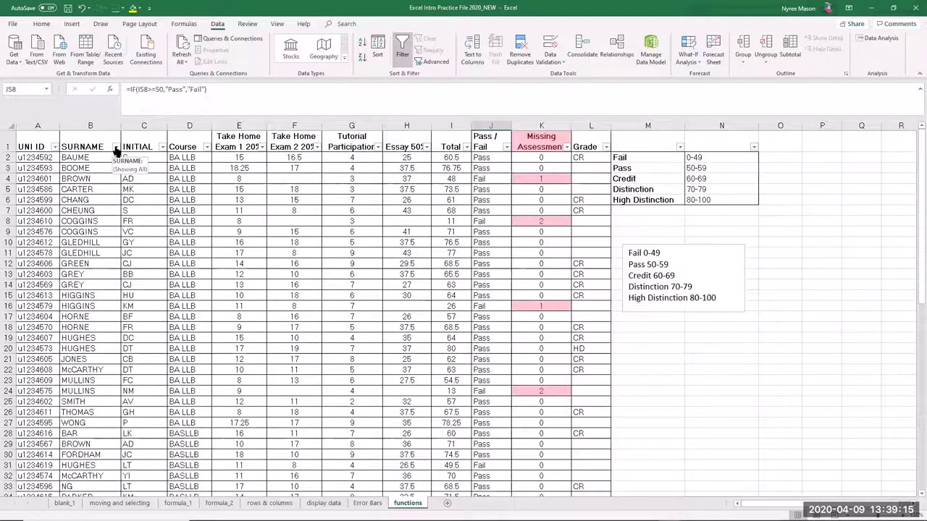
# Filter the SURNAME column with an equals text filter using the wildcard pattern BR???
pyautogui.click(116, 148)
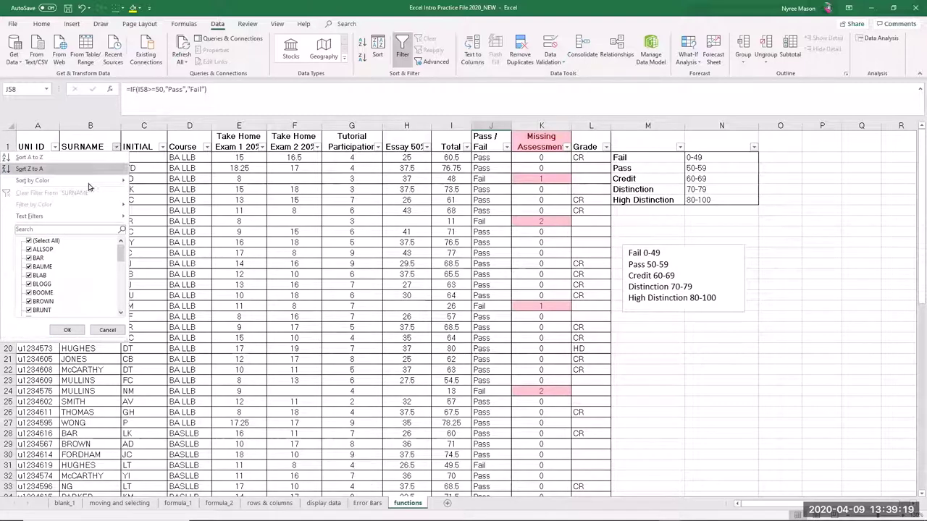
pyautogui.moveTo(65, 216)
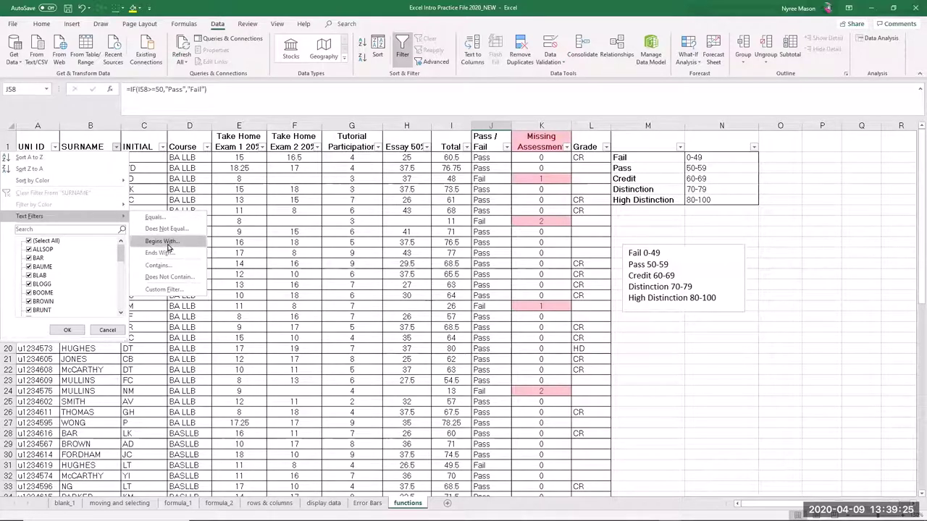
pyautogui.click(154, 218)
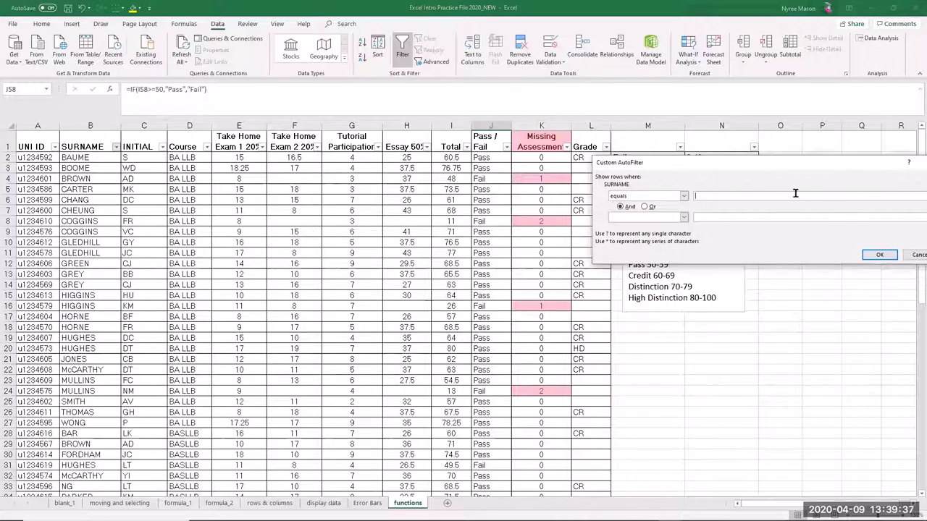
pyautogui.write('BR')
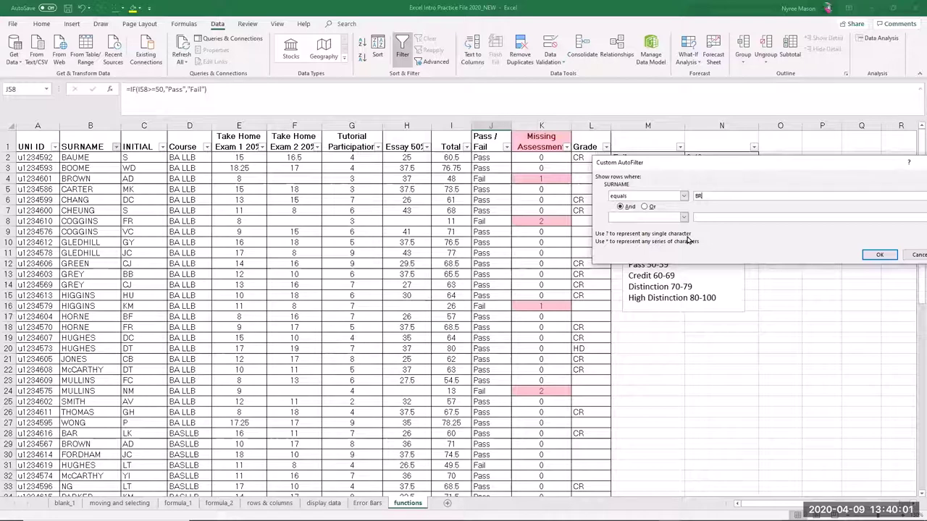
pyautogui.write('??')
pyautogui.write('?')
pyautogui.write('N')
pyautogui.press('BackSpace')
pyautogui.click(881, 255)
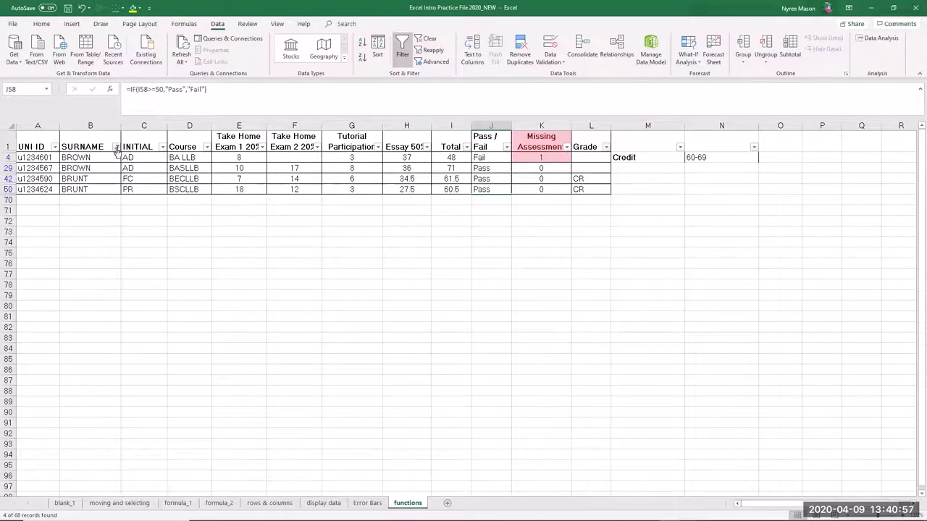
# Clear the filter from the SURNAME column and turn off filtering for the student table.
pyautogui.click(116, 148)
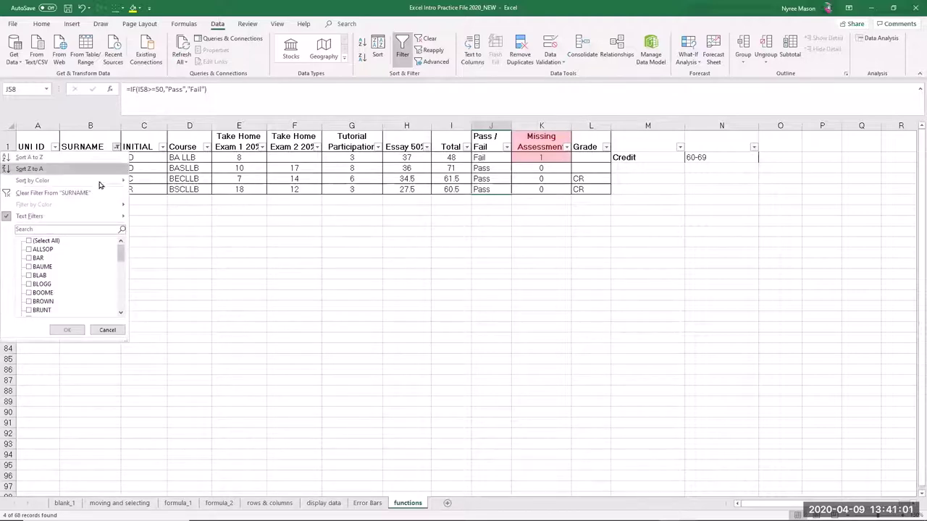
pyautogui.click(57, 194)
pyautogui.click(348, 255)
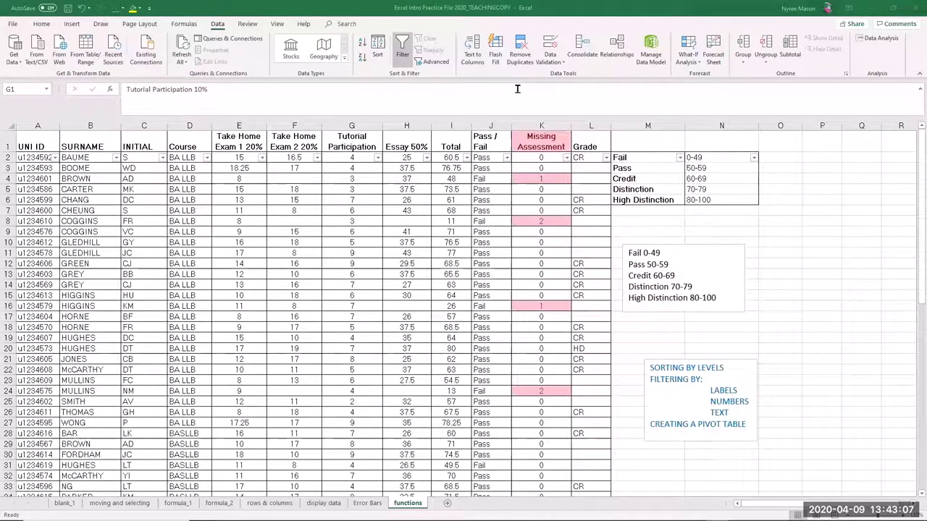
pyautogui.click(402, 46)
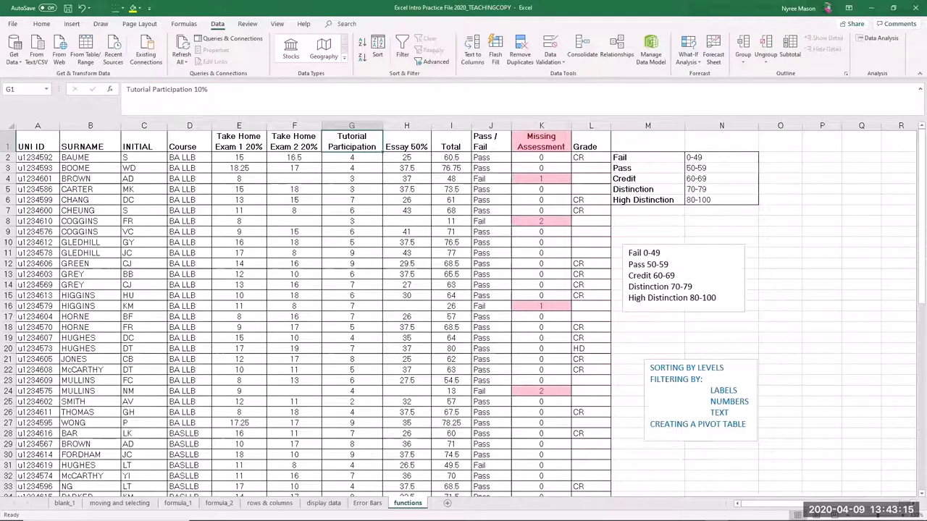
# Compare the Labels and Headings summary table on the display data sheet with the raw student records on the functions sheet.
pyautogui.click(332, 504)
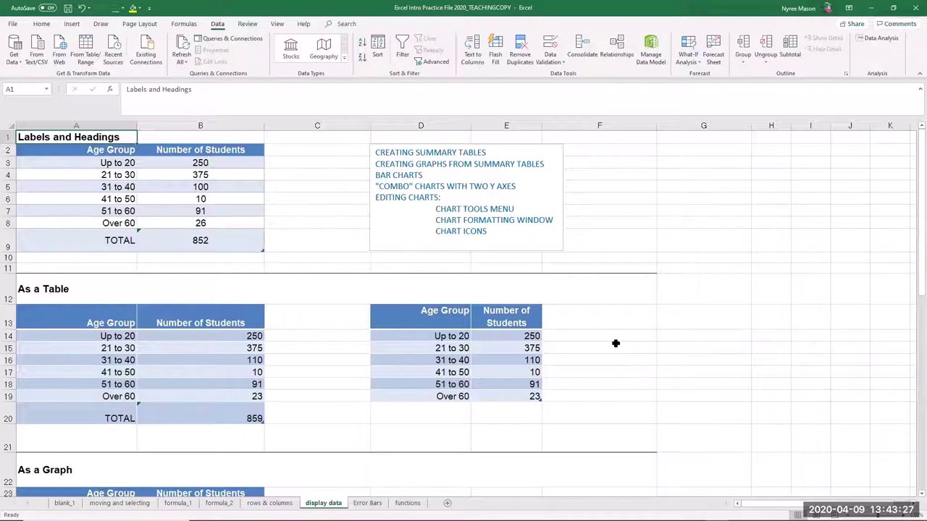
pyautogui.moveTo(94, 150); pyautogui.dragTo(218, 247)
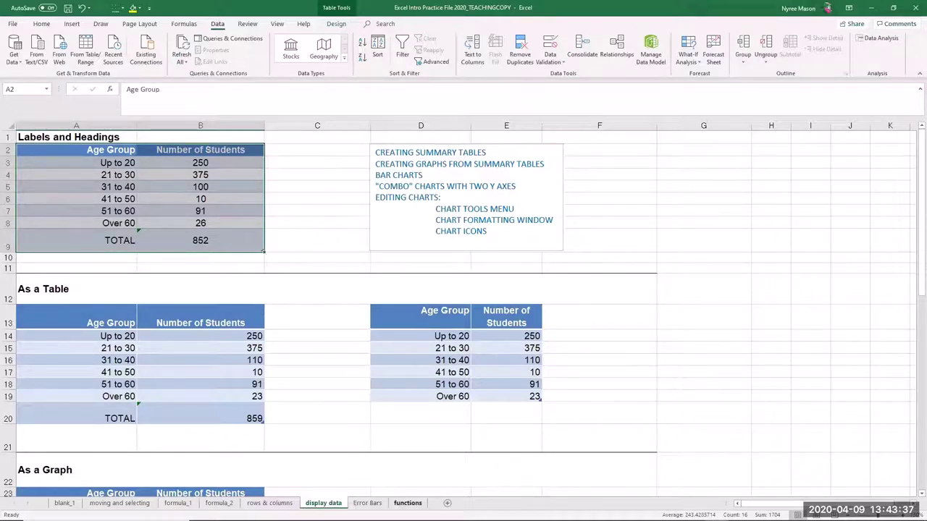
pyautogui.click(408, 503)
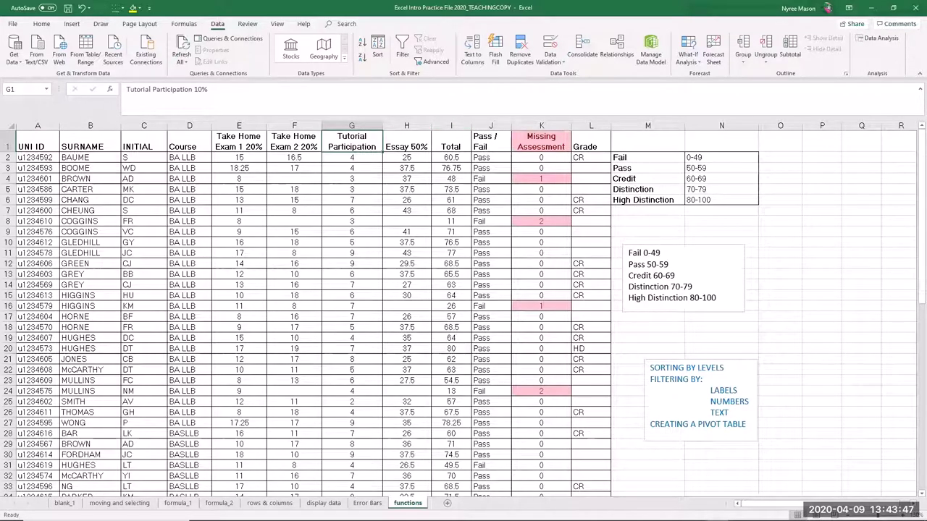
pyautogui.click(323, 503)
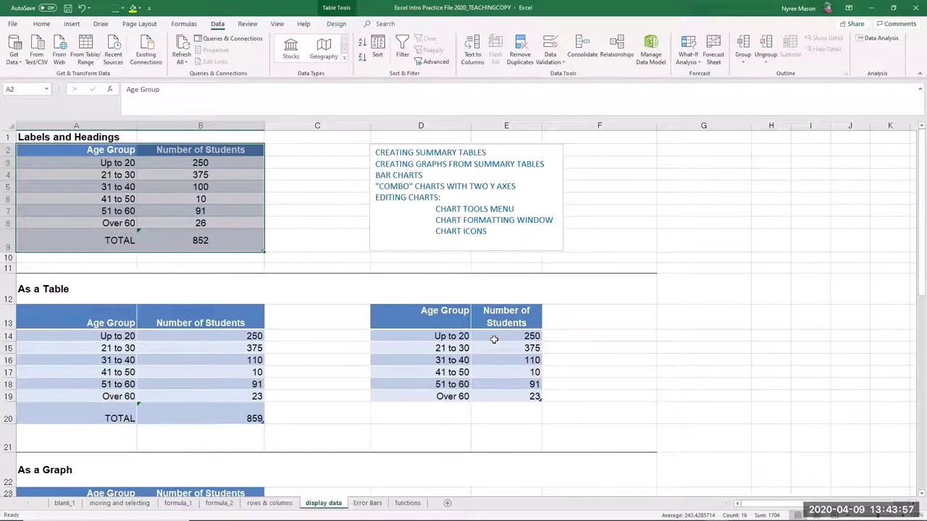
# Examine the year headings and semester labels of the semester table in the As a Graph section.
pyautogui.scroll(-6, 494, 339)
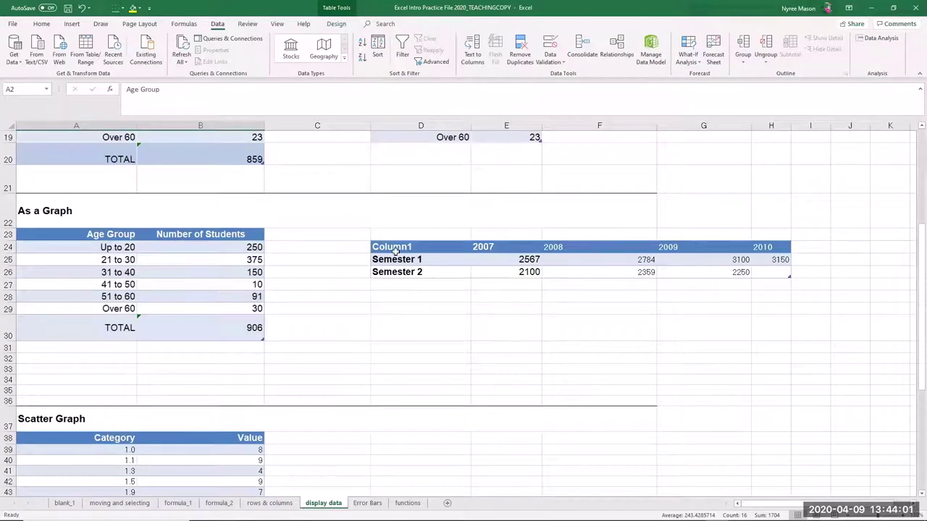
pyautogui.click(383, 247)
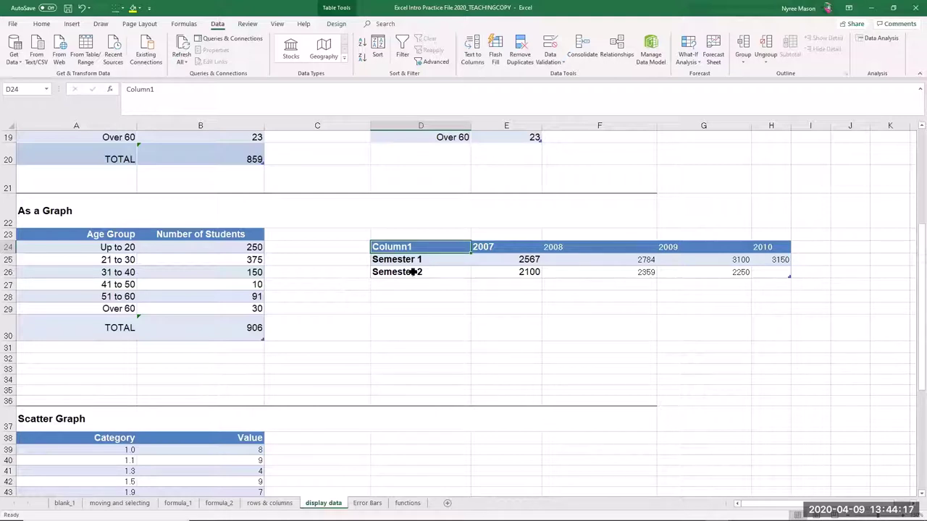
pyautogui.click(484, 250)
pyautogui.click(586, 249)
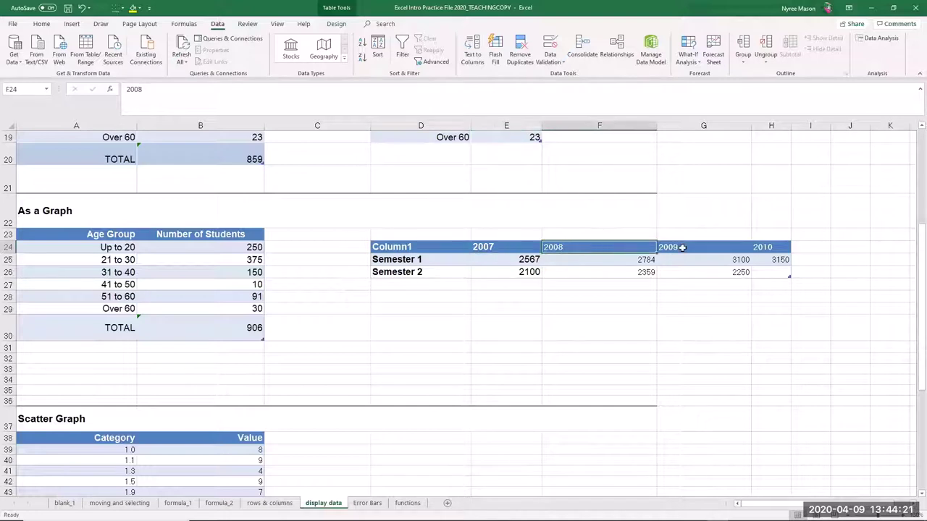
pyautogui.click(680, 247)
pyautogui.click(769, 248)
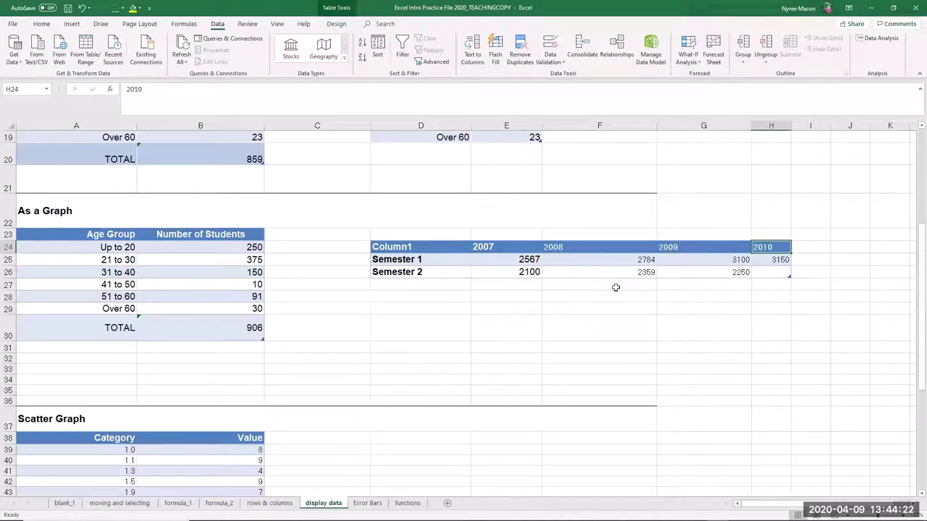
pyautogui.click(430, 259)
pyautogui.click(433, 273)
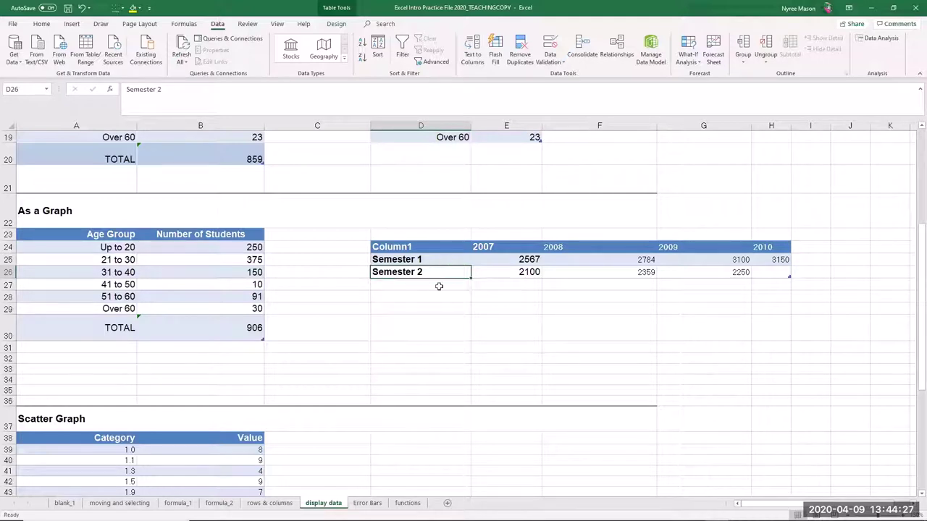
# Insert the recommended Clustered Column chart from the whole semester table (D24:H26) and place it just below the table.
pyautogui.moveTo(421, 247); pyautogui.dragTo(776, 274)
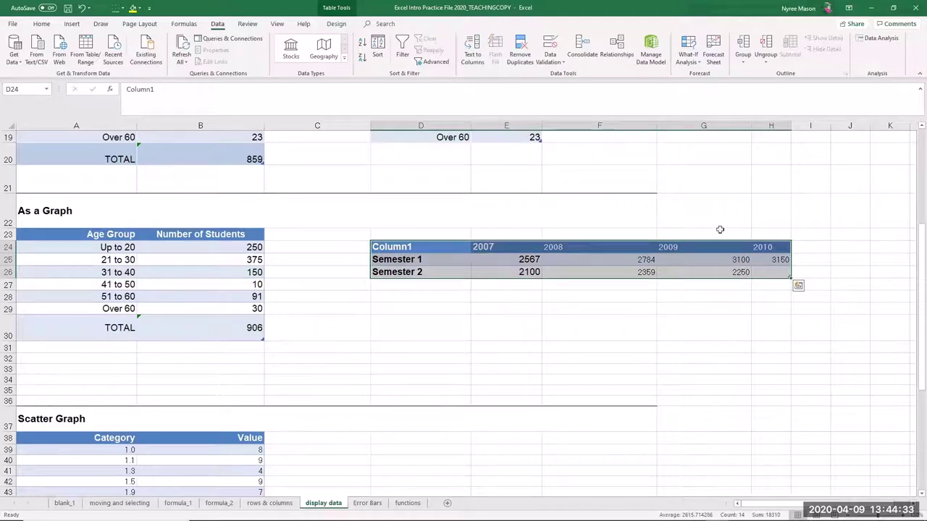
pyautogui.click(72, 24)
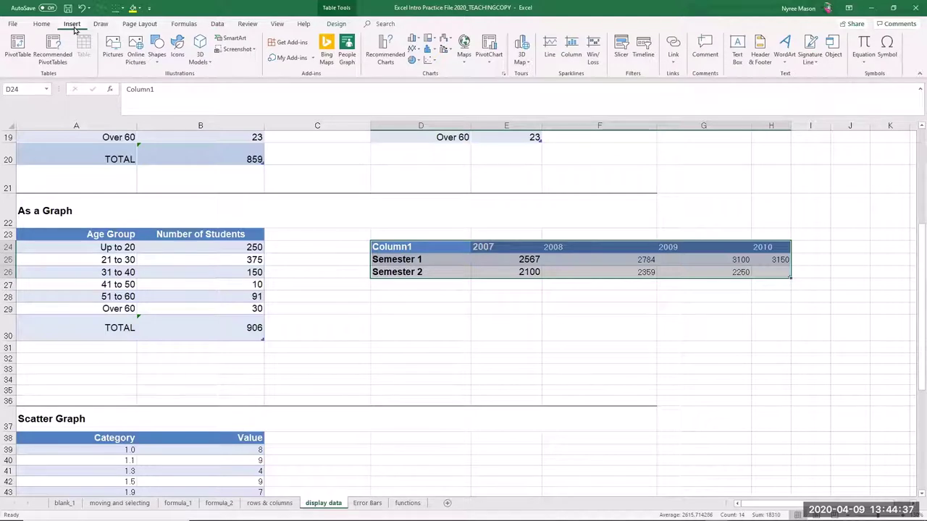
pyautogui.click(416, 50)
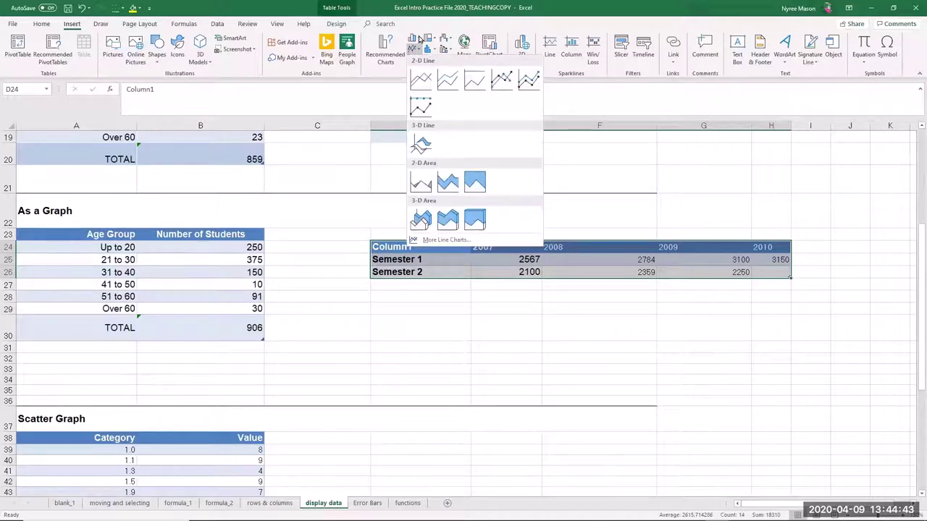
pyautogui.moveTo(412, 37)
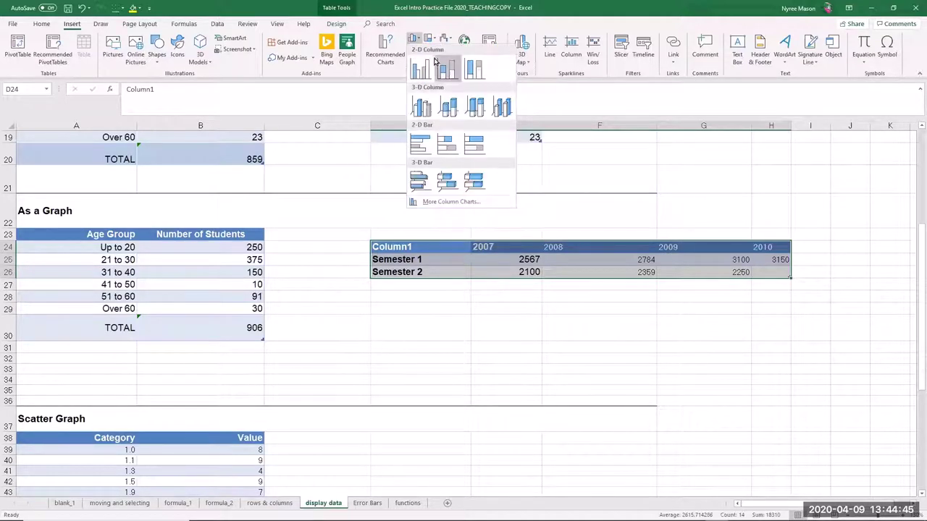
pyautogui.click(396, 73)
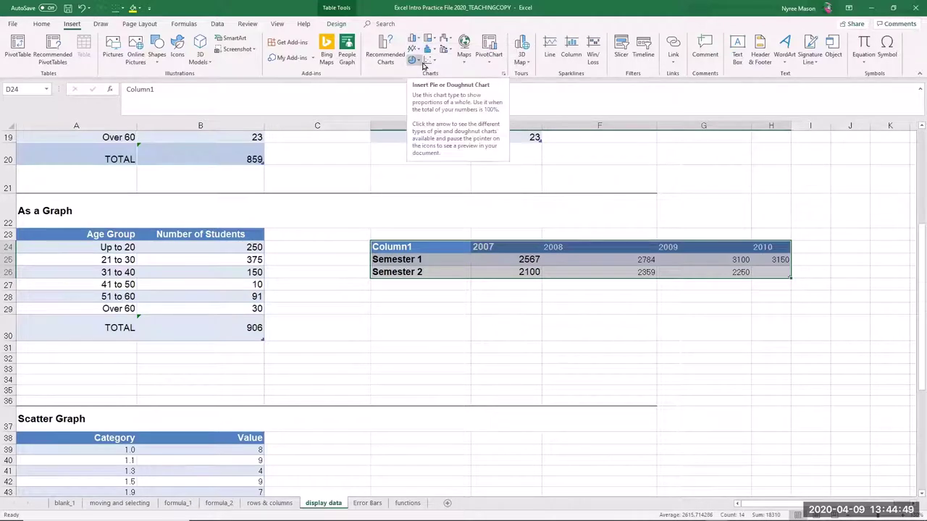
pyautogui.click(386, 49)
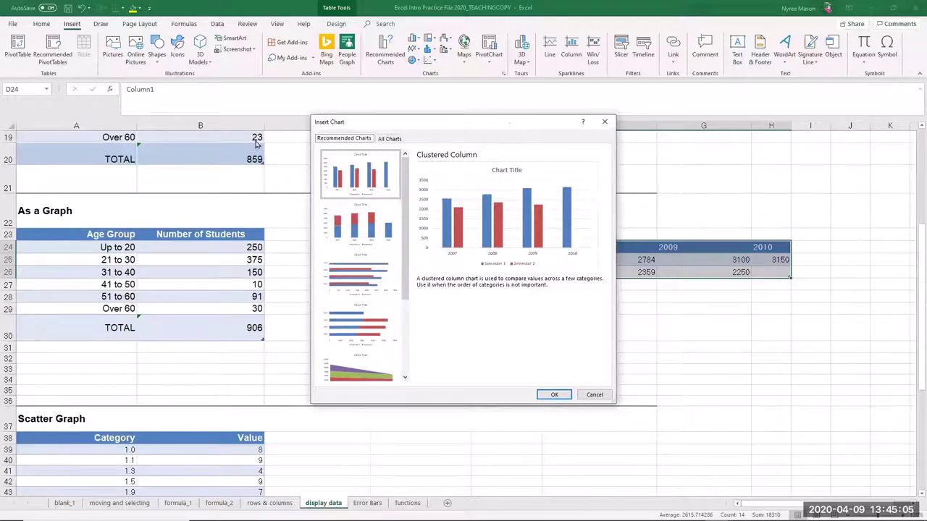
pyautogui.moveTo(511, 127); pyautogui.dragTo(254, 143)
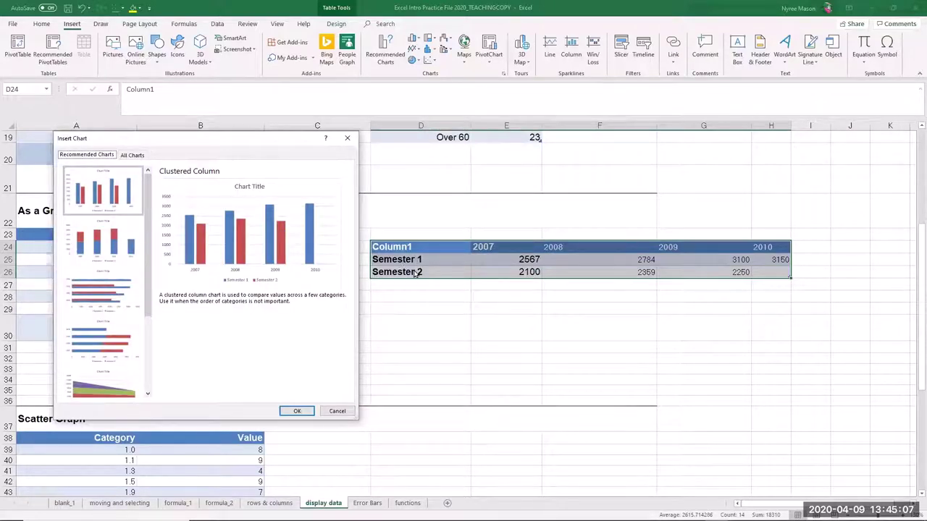
pyautogui.click(297, 412)
pyautogui.moveTo(533, 224); pyautogui.dragTo(634, 301)
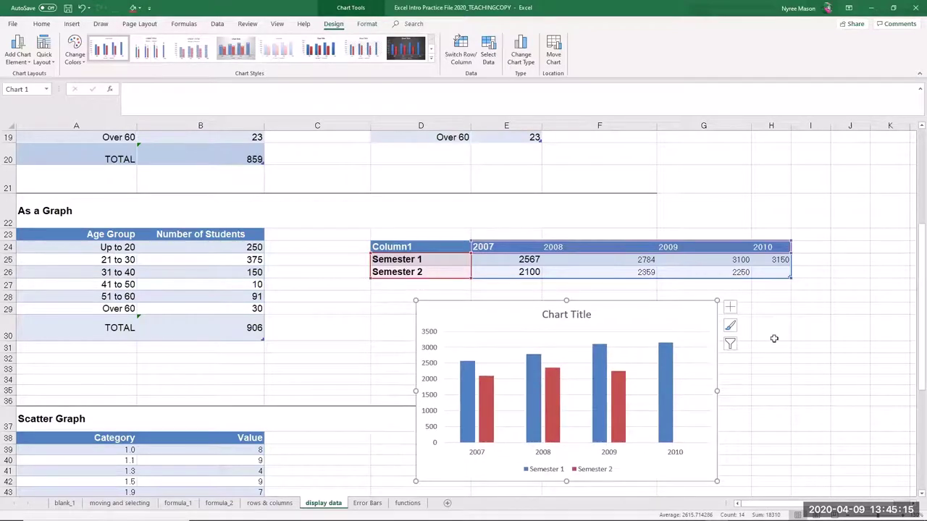
# Select the semester column chart and look over the design and formatting options available for it.
pyautogui.scroll(-2, 774, 338)
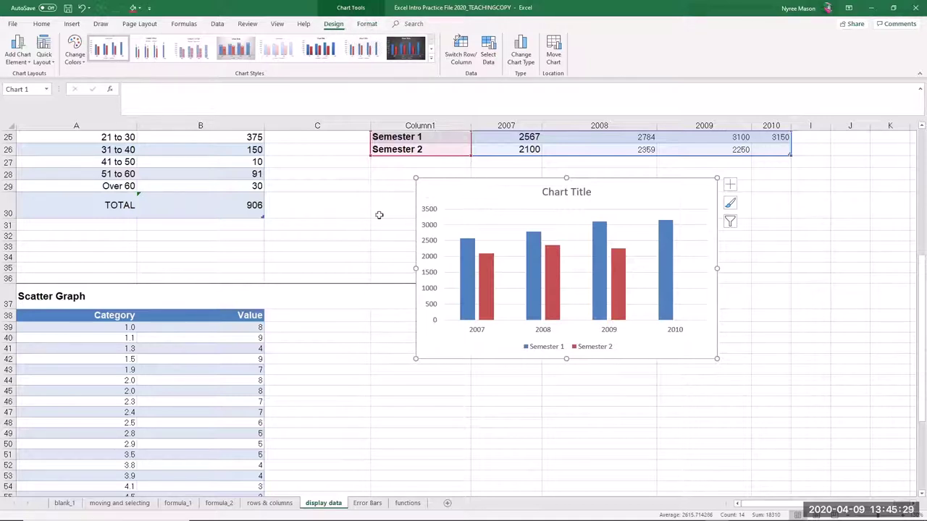
pyautogui.click(343, 209)
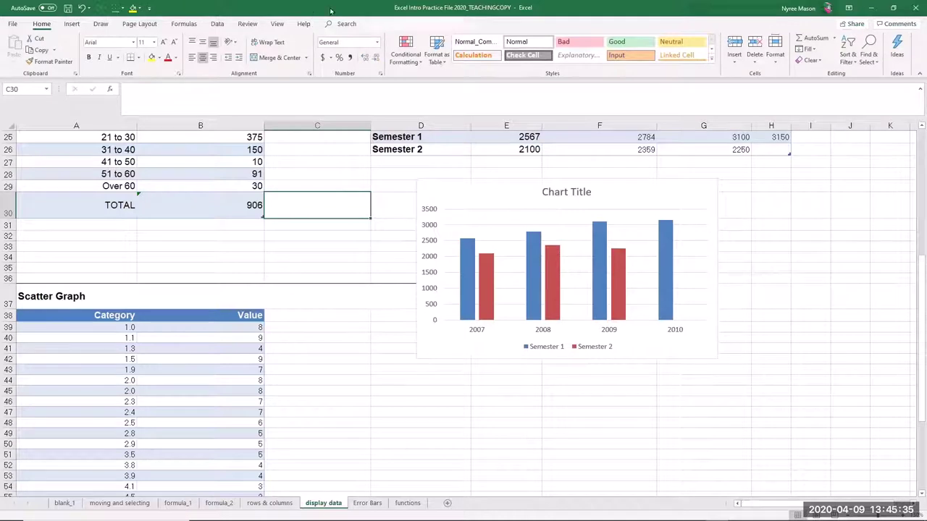
pyautogui.click(492, 193)
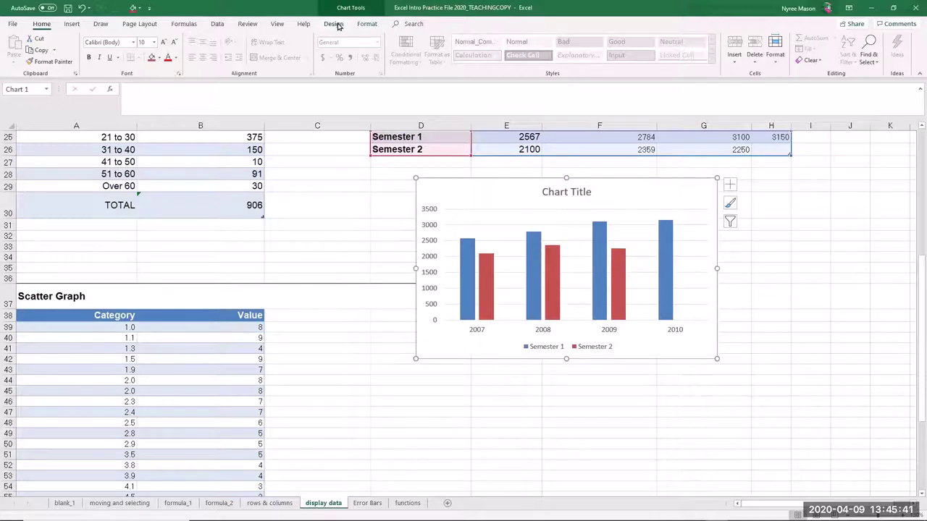
pyautogui.click(336, 26)
pyautogui.click(368, 25)
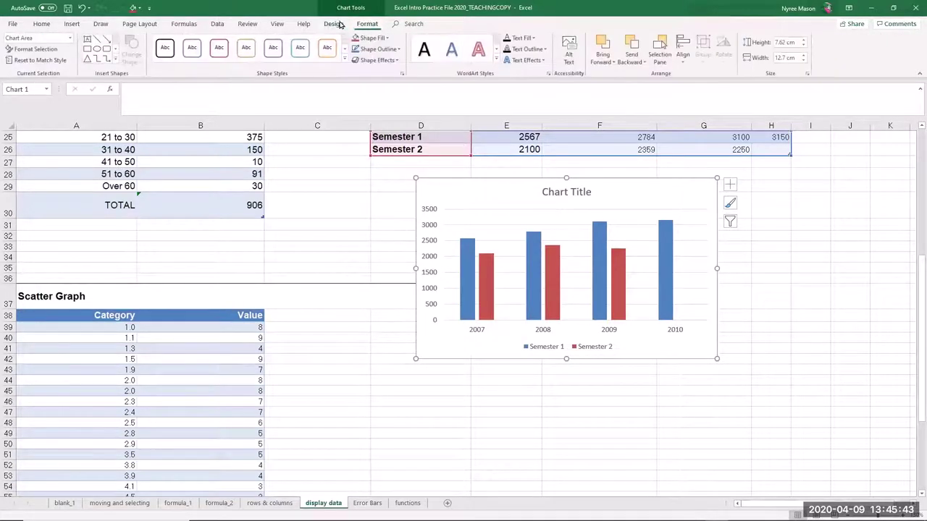
pyautogui.click(334, 24)
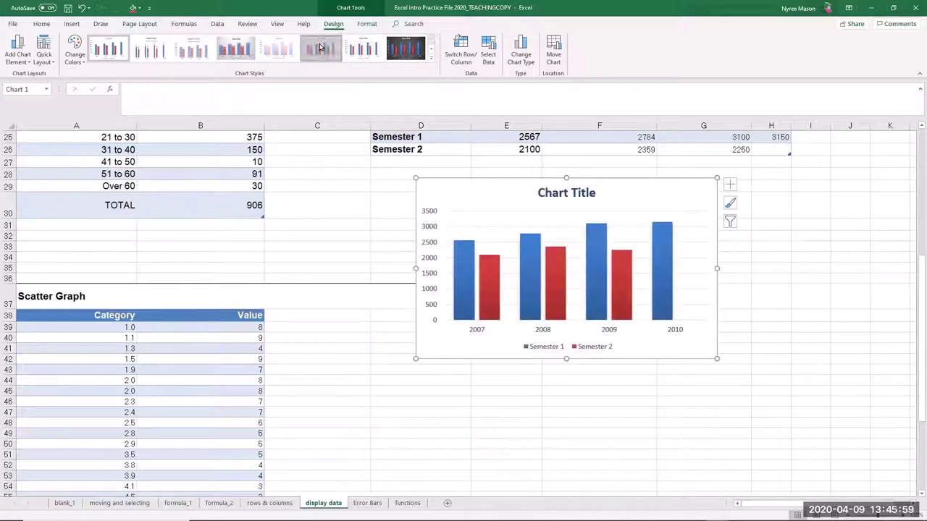
# Try other chart styles and colour palettes on the column chart, returning to the first style and the original colours.
pyautogui.click(320, 48)
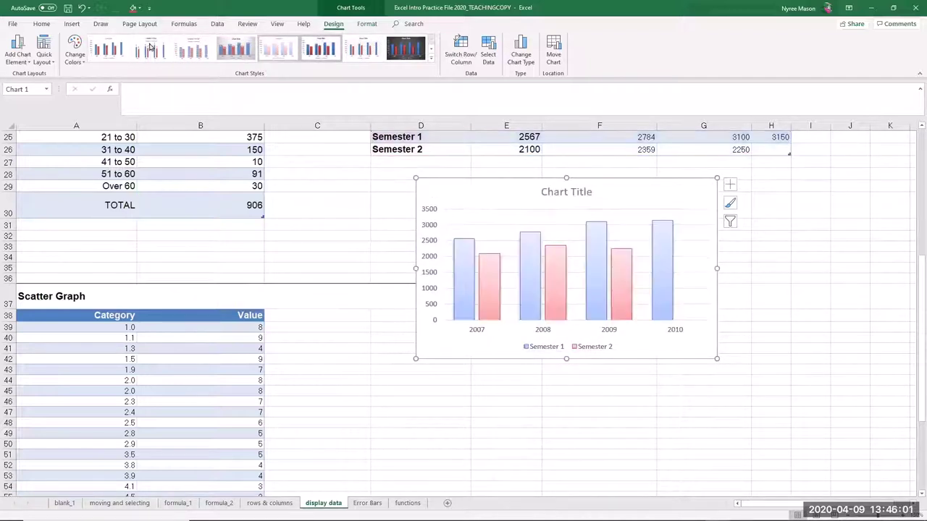
pyautogui.click(111, 49)
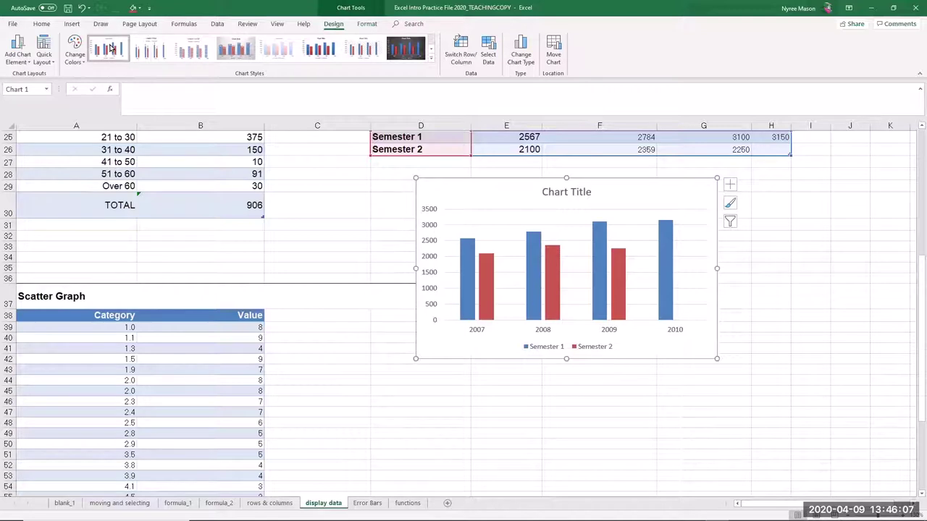
pyautogui.click(80, 66)
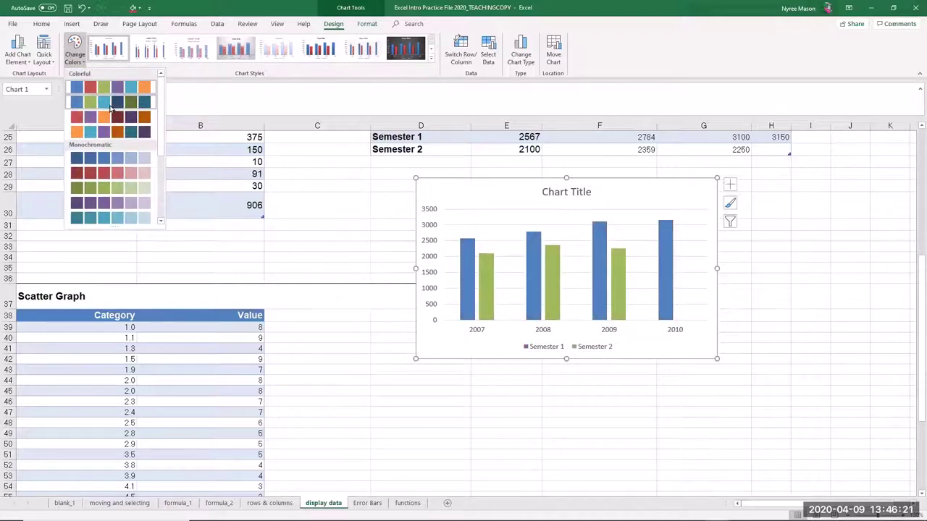
pyautogui.click(78, 49)
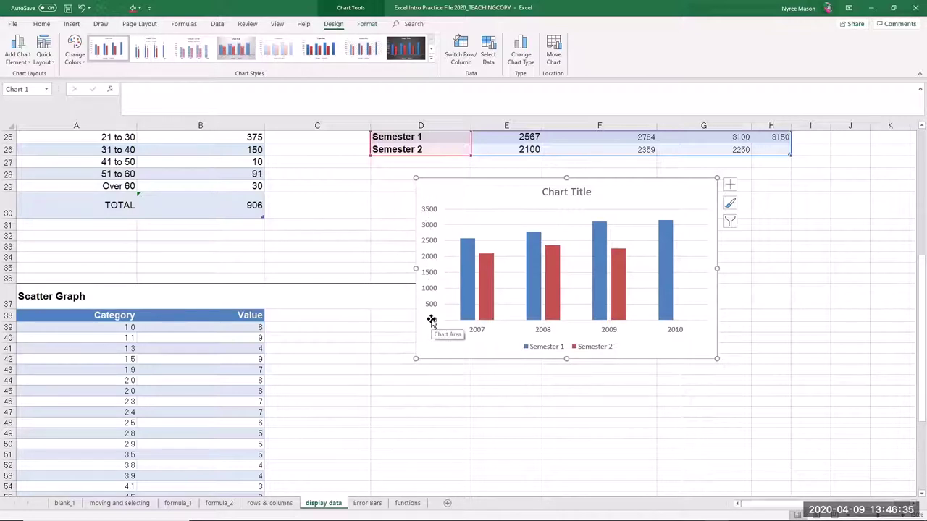
# Review the chart elements that can be added and preview a primary vertical axis title on the column chart.
pyautogui.click(20, 64)
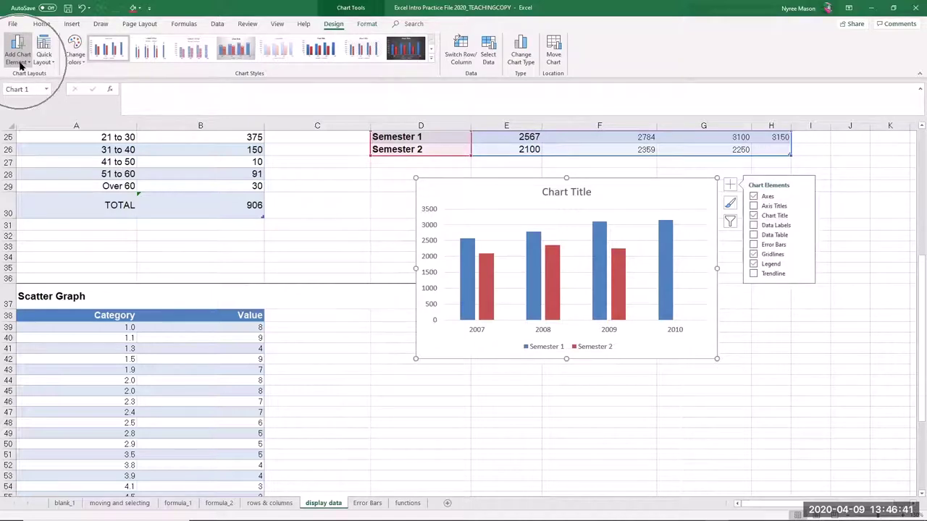
pyautogui.click(20, 64)
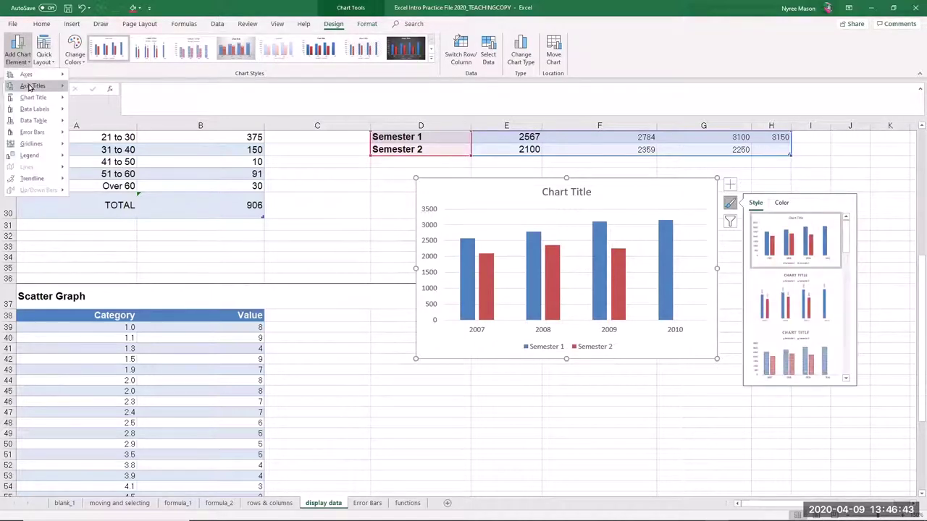
pyautogui.moveTo(29, 87)
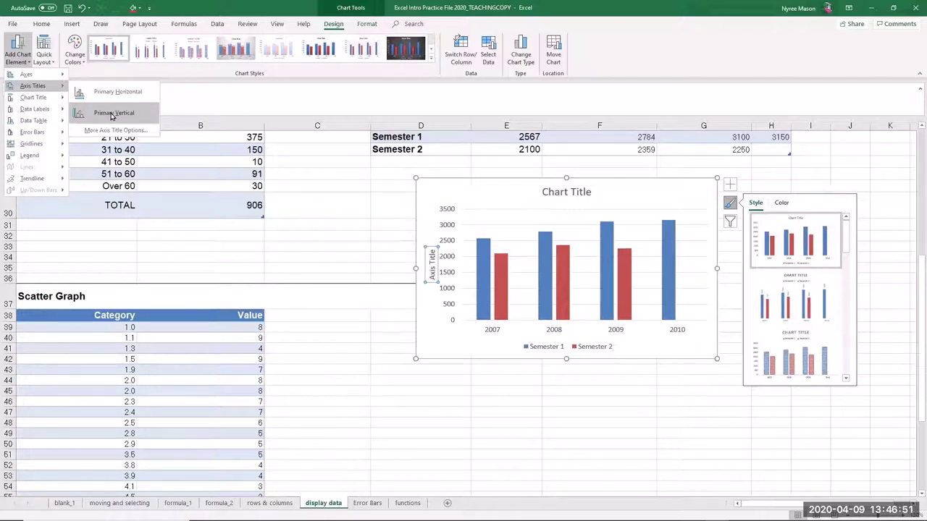
pyautogui.click(332, 210)
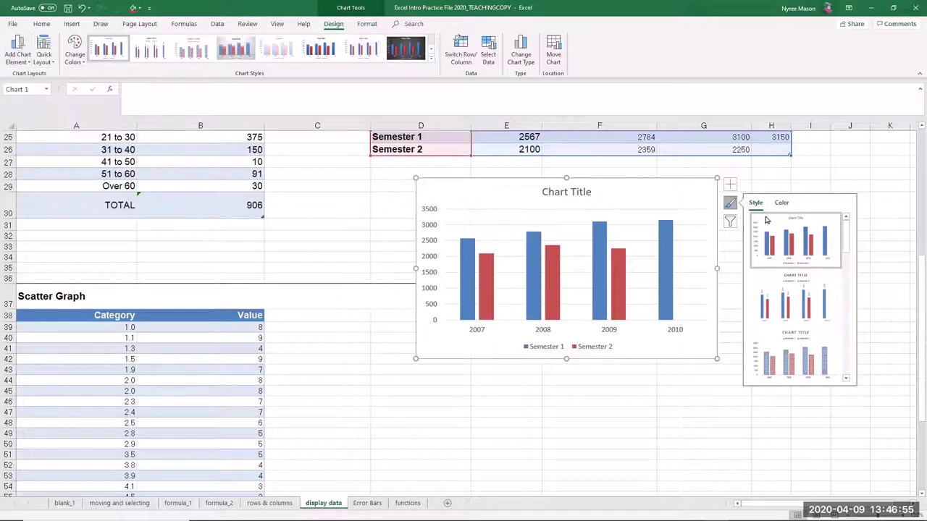
pyautogui.click(548, 396)
pyautogui.click(617, 203)
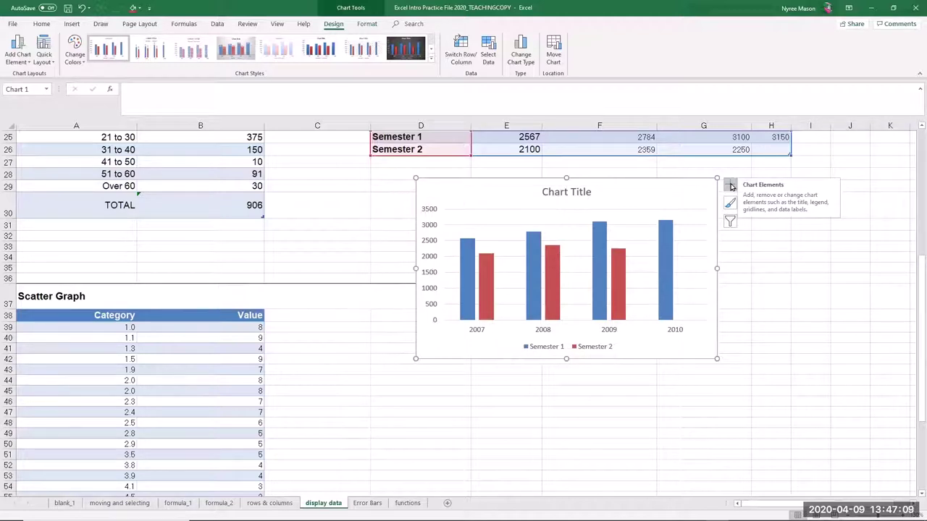
# Add a primary vertical axis title to the column chart.
pyautogui.click(731, 187)
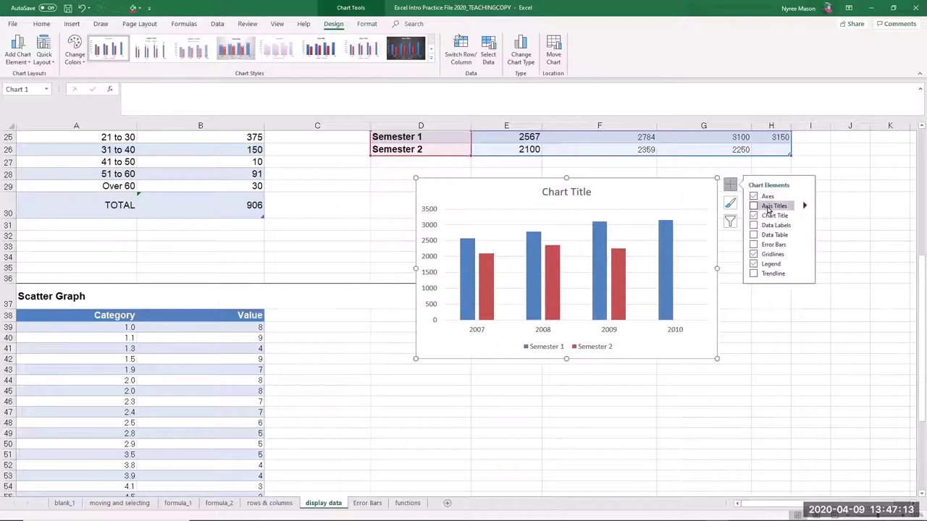
pyautogui.click(804, 208)
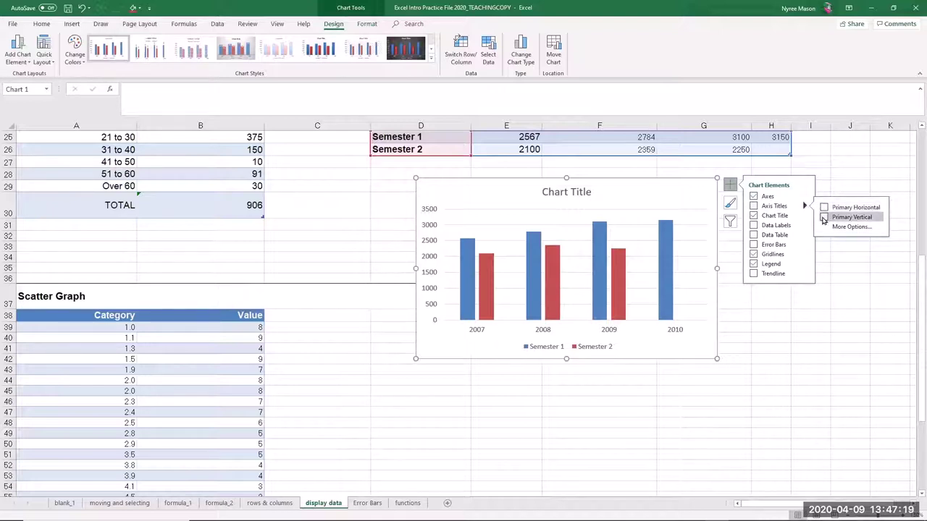
pyautogui.click(824, 217)
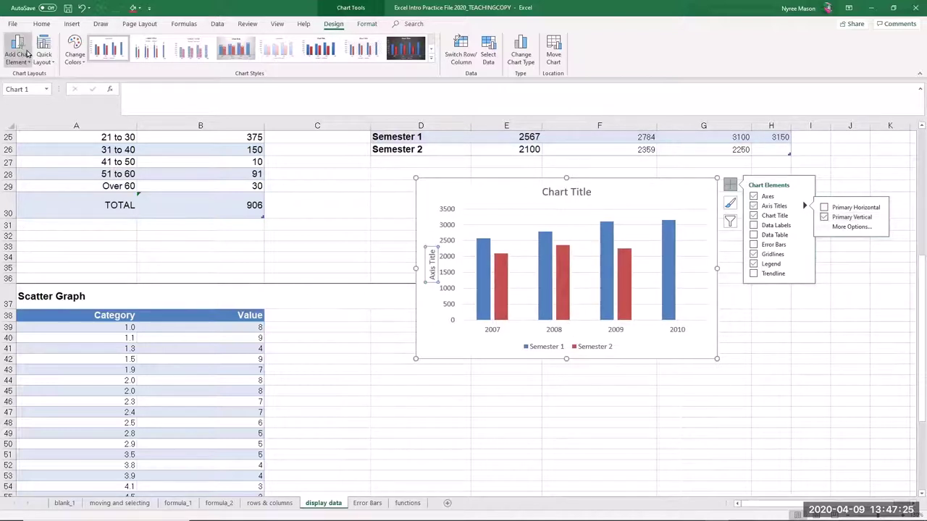
# Replace the placeholder text of the vertical axis title with "Numbr of Enrolments".
pyautogui.click(434, 262)
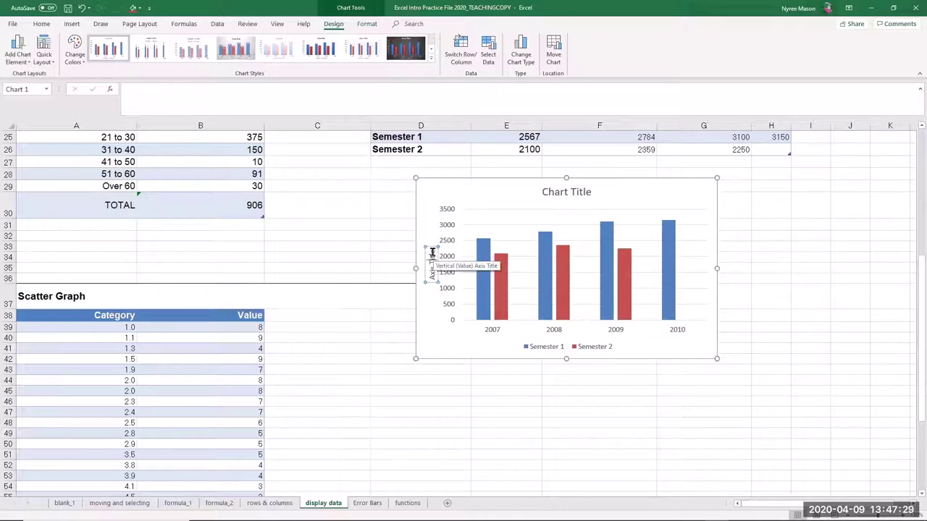
pyautogui.click(432, 257)
pyautogui.press('BackSpace')
pyautogui.press('BackSpace')
pyautogui.press('BackSpace')
pyautogui.press('BackSpace')
pyautogui.press('BackSpace')
pyautogui.press('BackSpace')
pyautogui.press('BackSpace')
pyautogui.press('BackSpace')
pyautogui.press('BackSpace')
pyautogui.press('BackSpace')
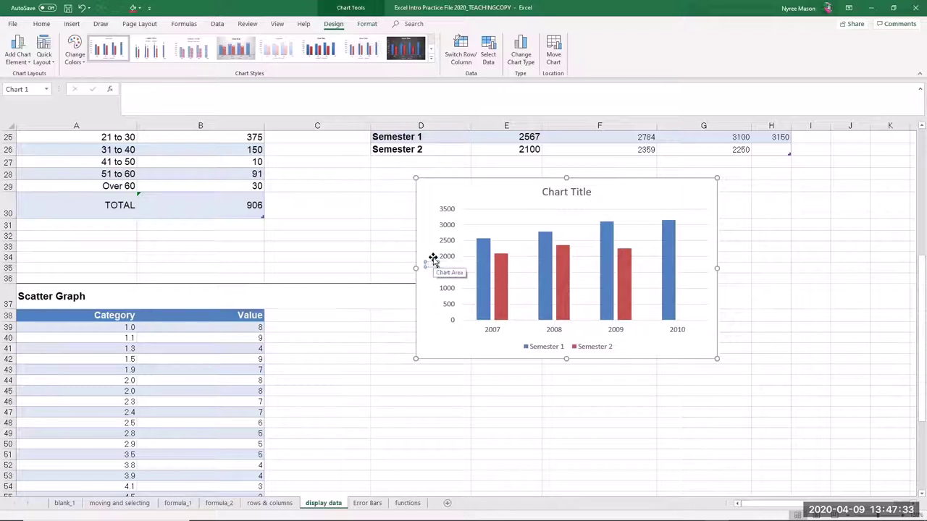
pyautogui.write('Value')
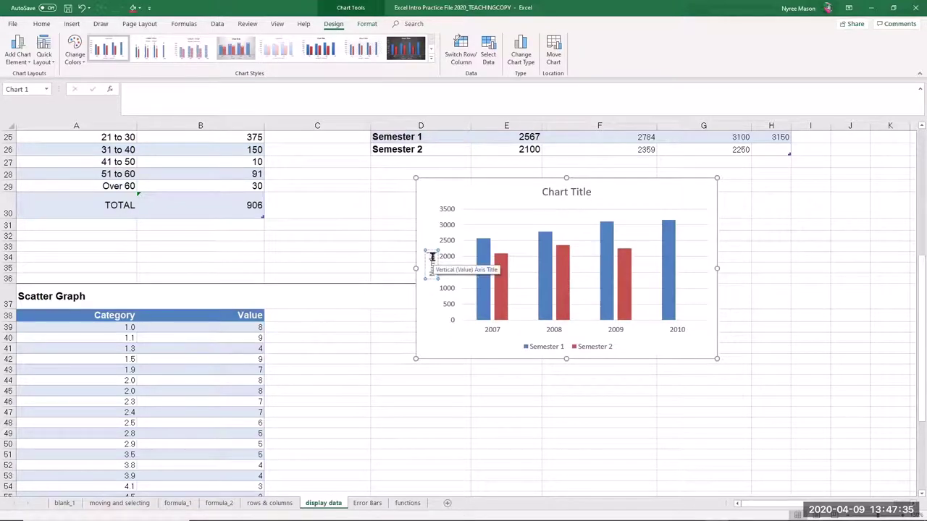
pyautogui.write('ber')
pyautogui.write(' of Enrollments')
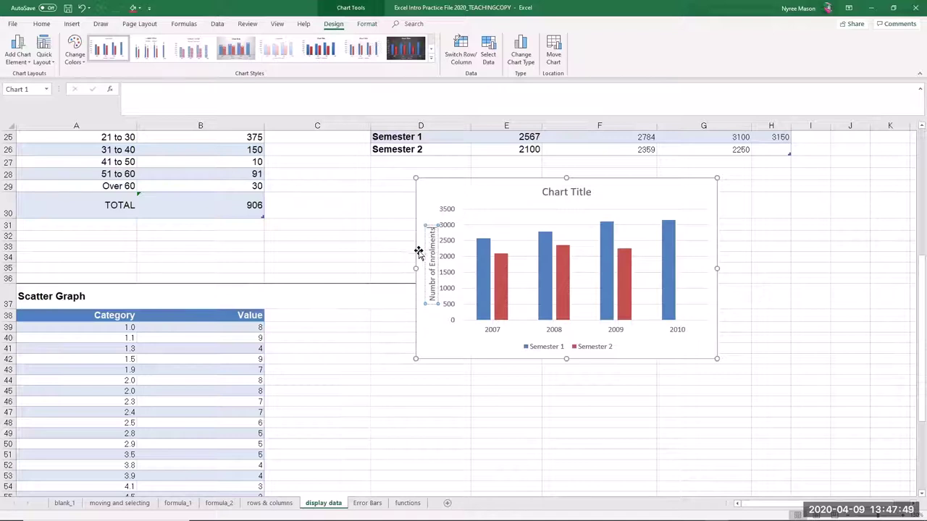
pyautogui.click(430, 193)
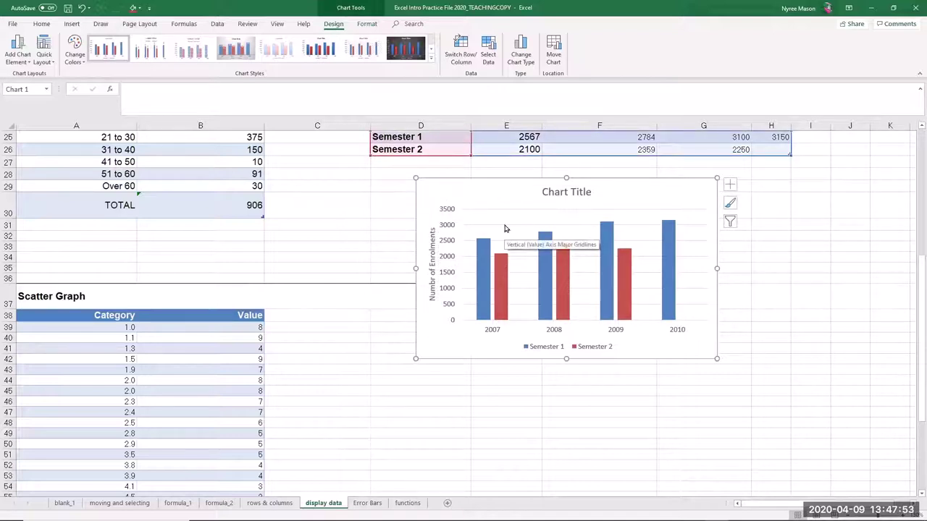
# Replace the placeholder chart title with "Number of Enrolments per semester, per year".
pyautogui.click(573, 191)
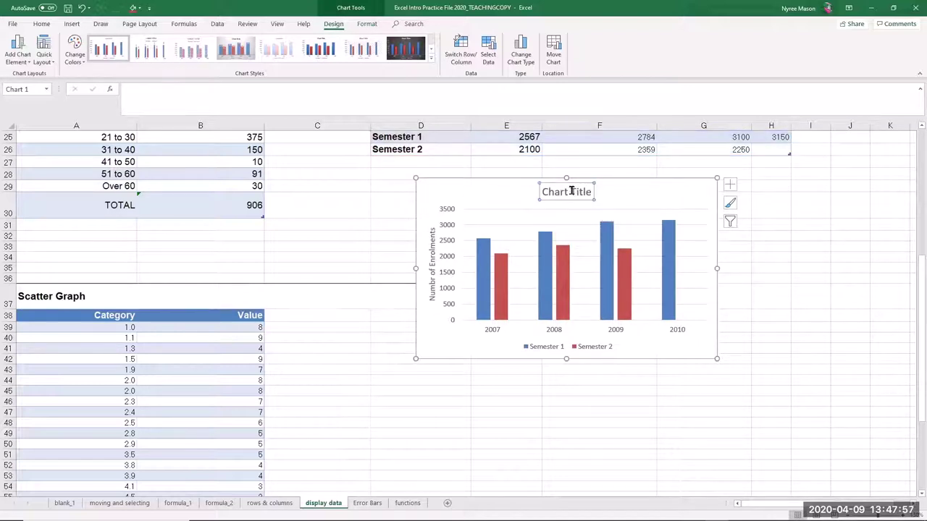
pyautogui.moveTo(590, 191); pyautogui.dragTo(523, 192)
pyautogui.press('Delete')
pyautogui.write('Number of Enrolments per')
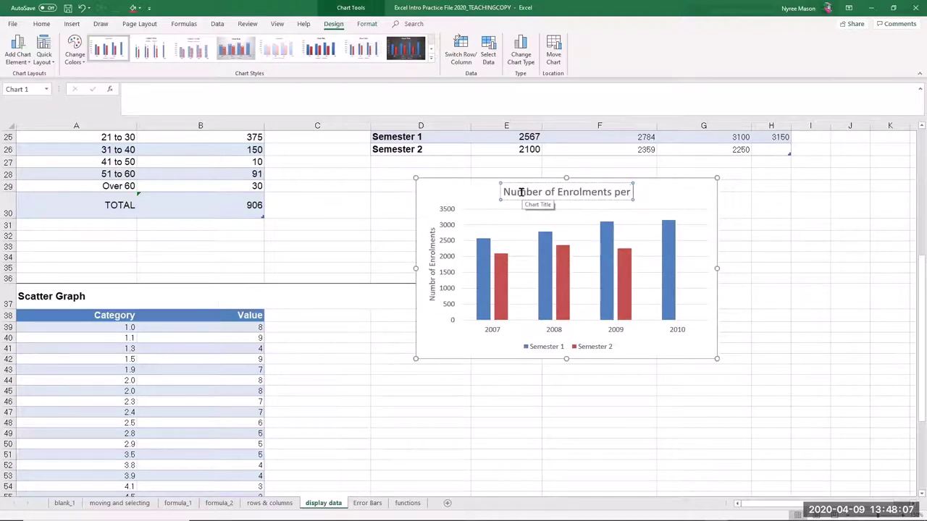
pyautogui.write(' semester, per year')
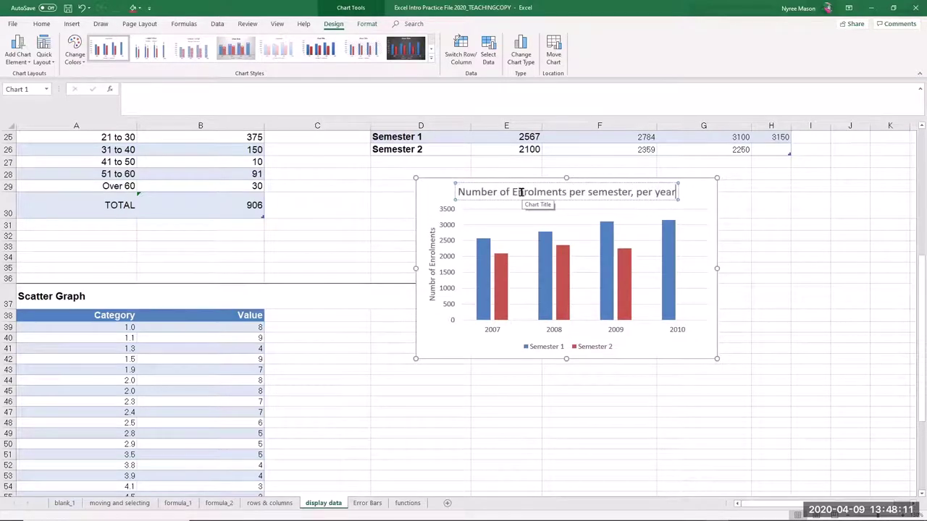
pyautogui.click(702, 331)
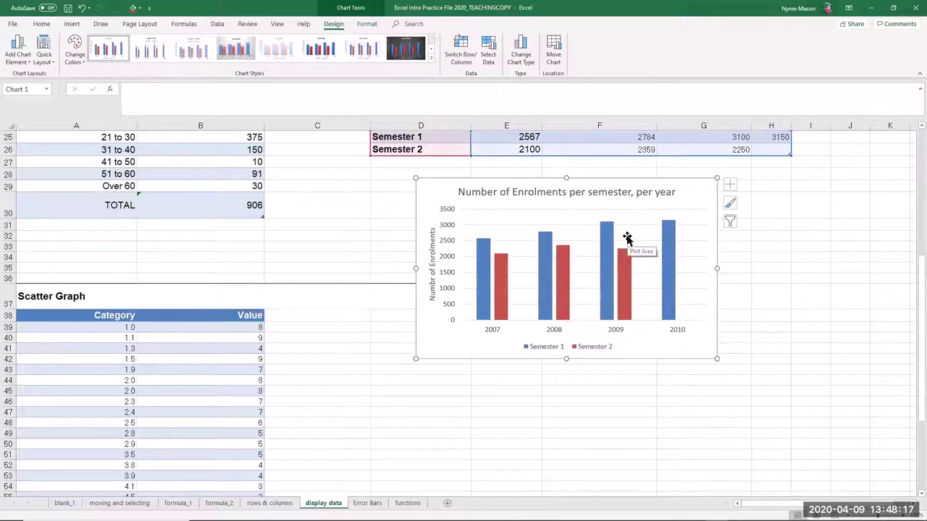
# Switch the chart's rows and columns to group the bars by semester, and switch back to grouping by year.
pyautogui.moveTo(614, 275)
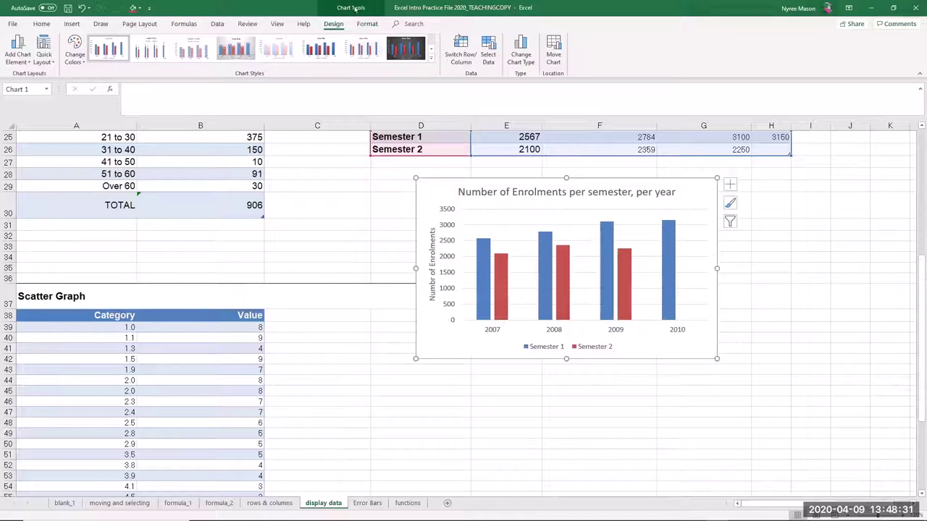
pyautogui.click(461, 49)
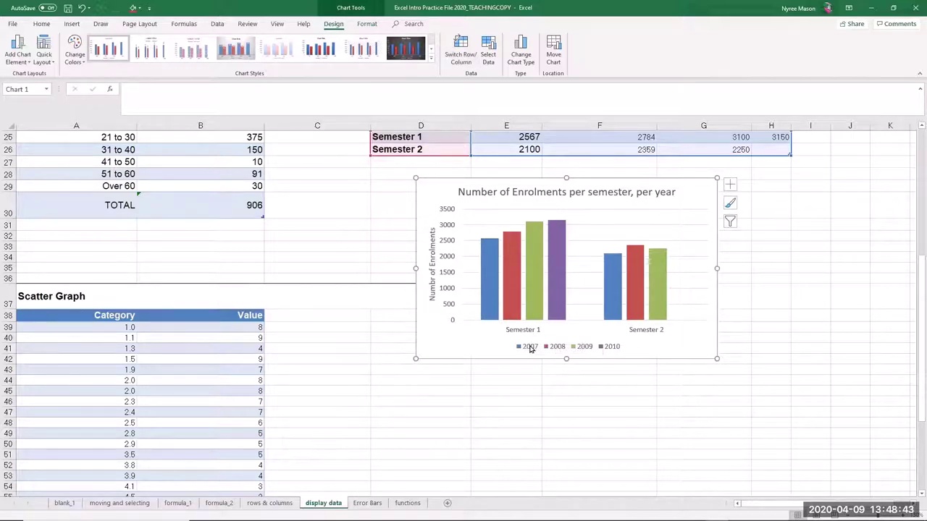
pyautogui.click(464, 46)
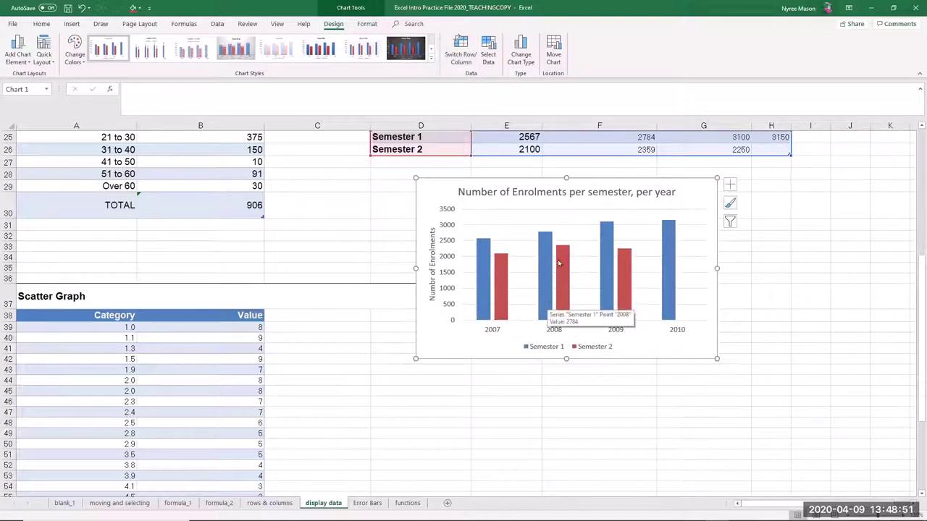
# Set the 2009 enrolment figure for Semester 1 to 3200 in the chart's source table.
pyautogui.scroll(2, 759, 234)
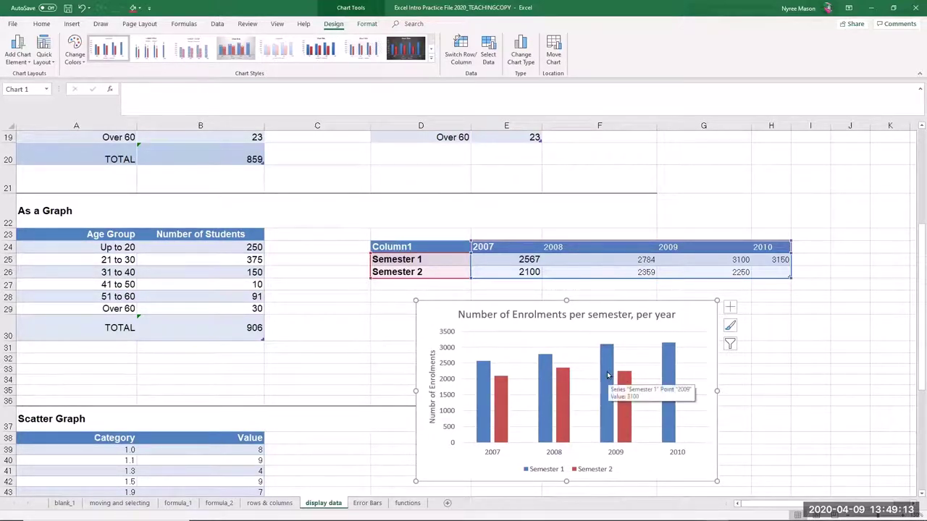
pyautogui.click(697, 259)
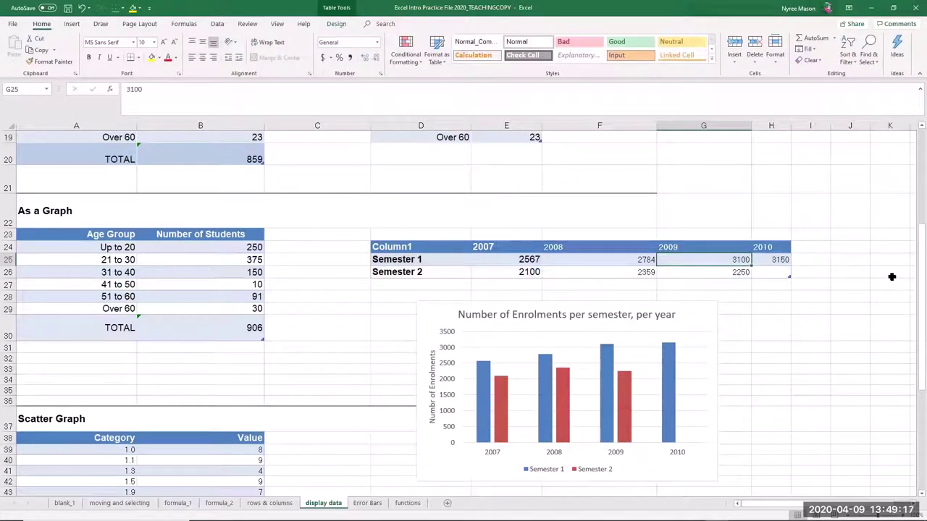
pyautogui.write('3200')
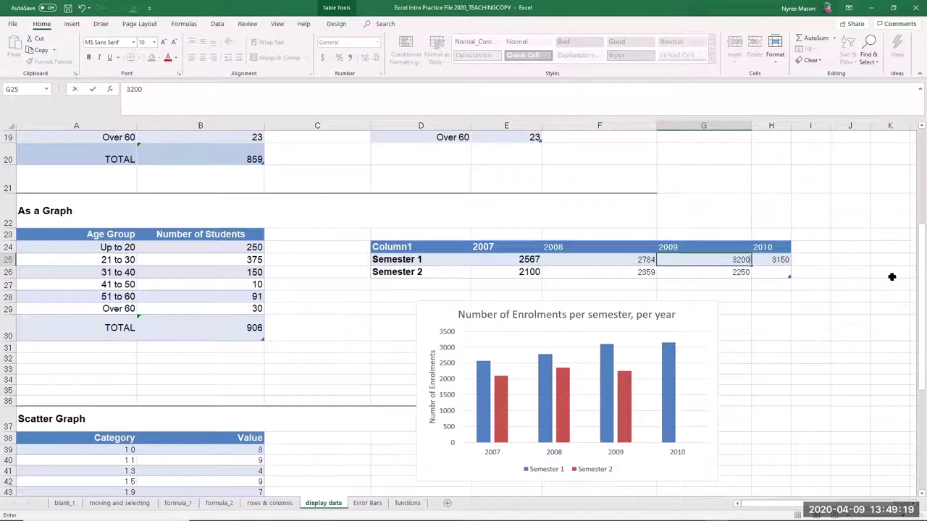
pyautogui.press('Return')
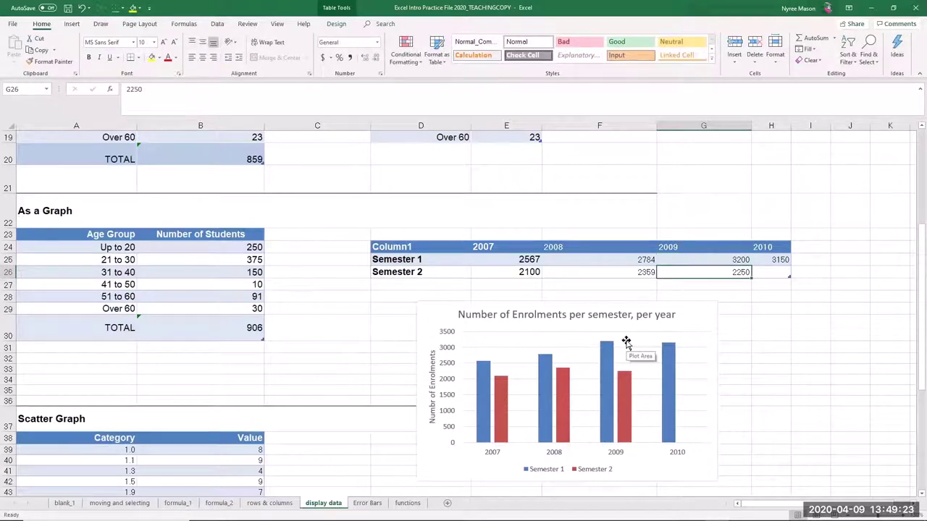
# Restore the 2009 enrolment figure for Semester 1 to 3100.
pyautogui.click(737, 259)
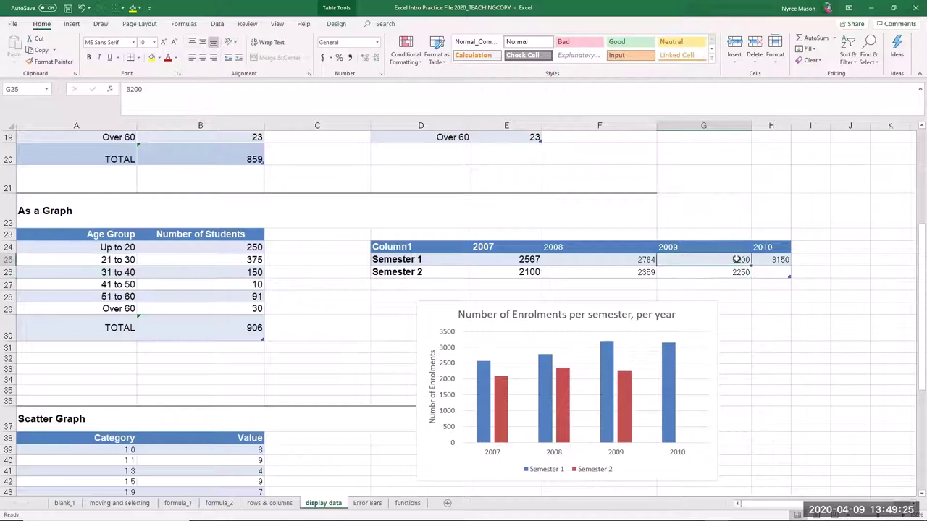
pyautogui.write('3100')
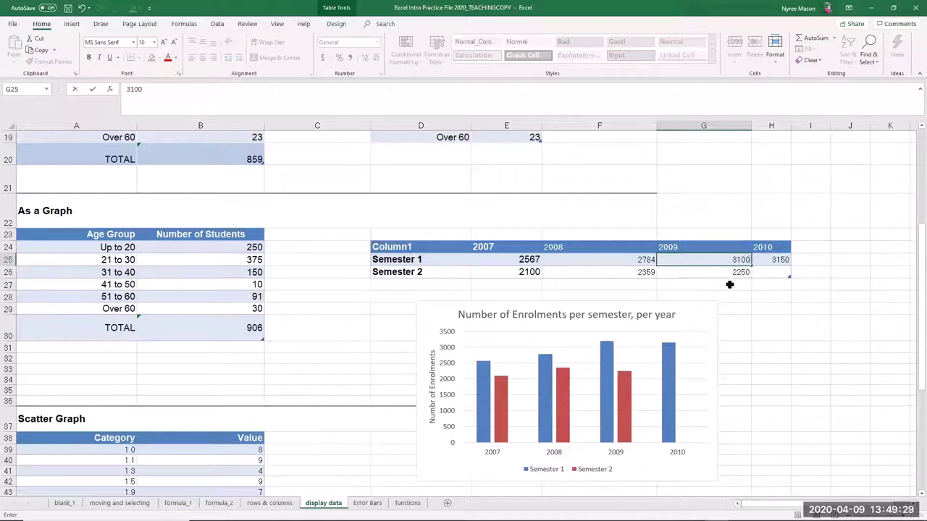
pyautogui.press('Return')
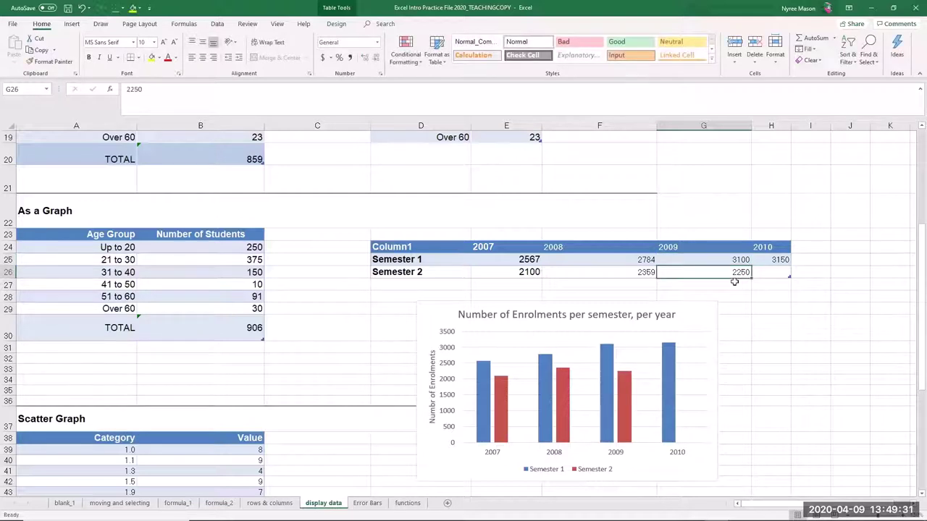
# Exclude the 2010 category from the enrolment chart's data source.
pyautogui.click(698, 317)
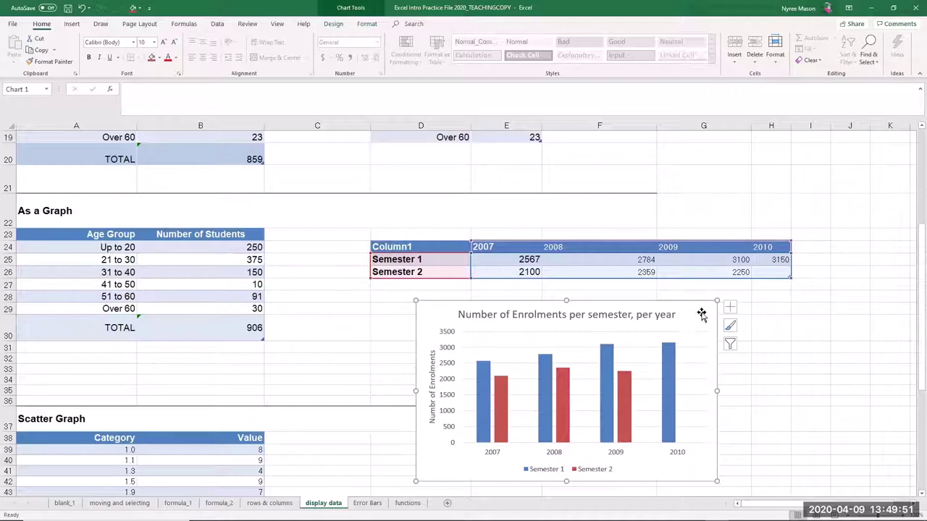
pyautogui.click(338, 24)
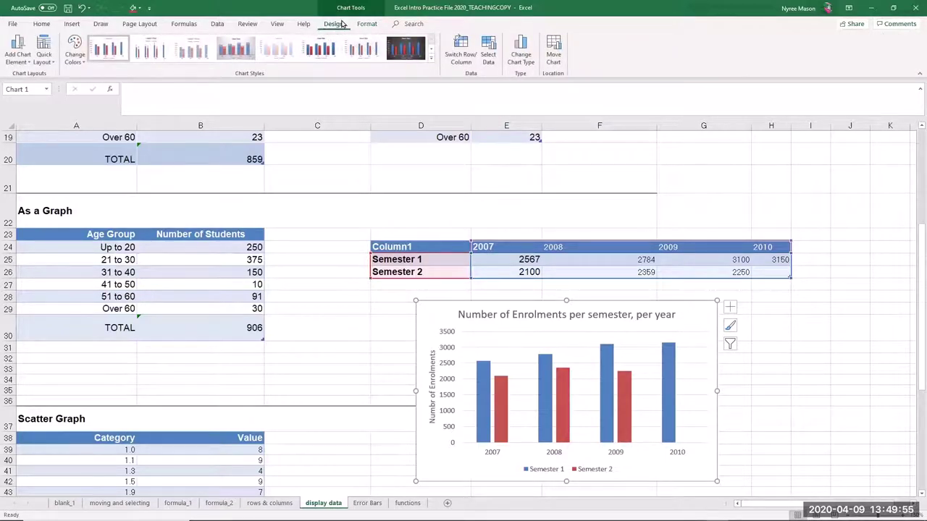
pyautogui.click(491, 50)
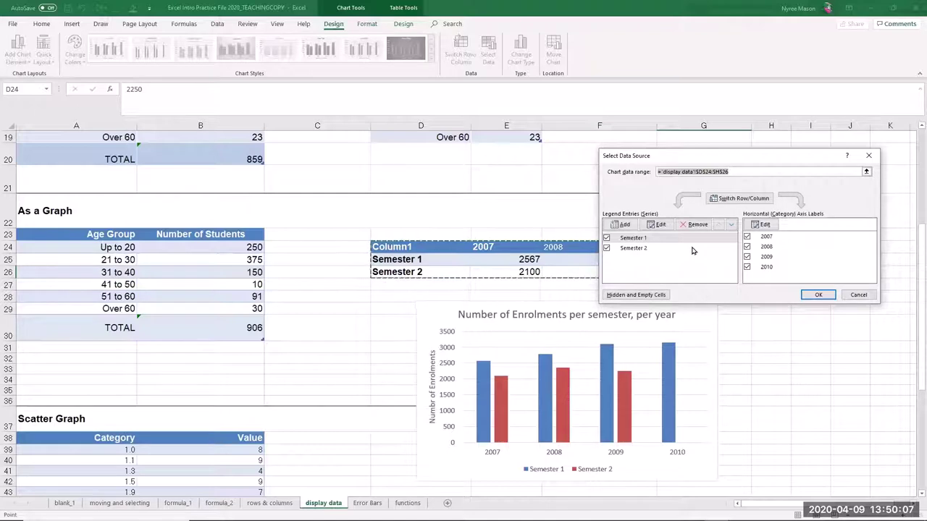
pyautogui.click(747, 267)
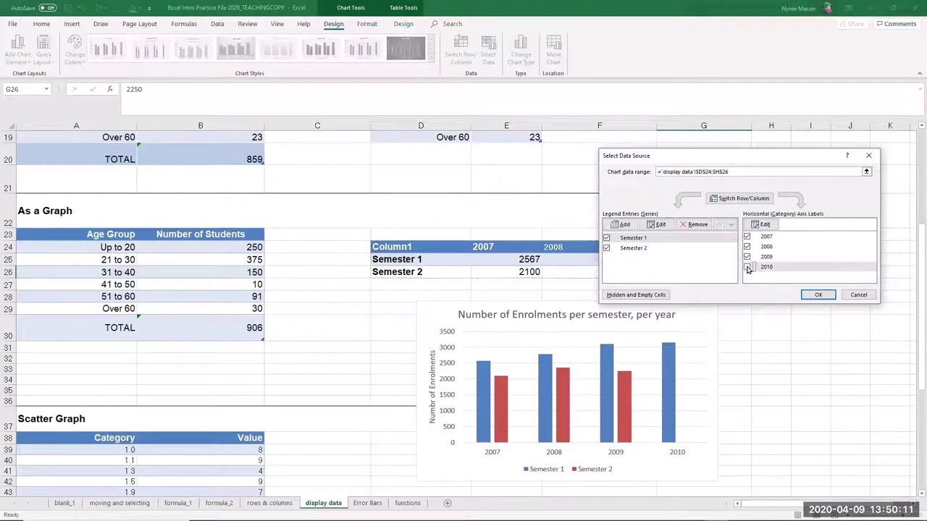
pyautogui.click(818, 296)
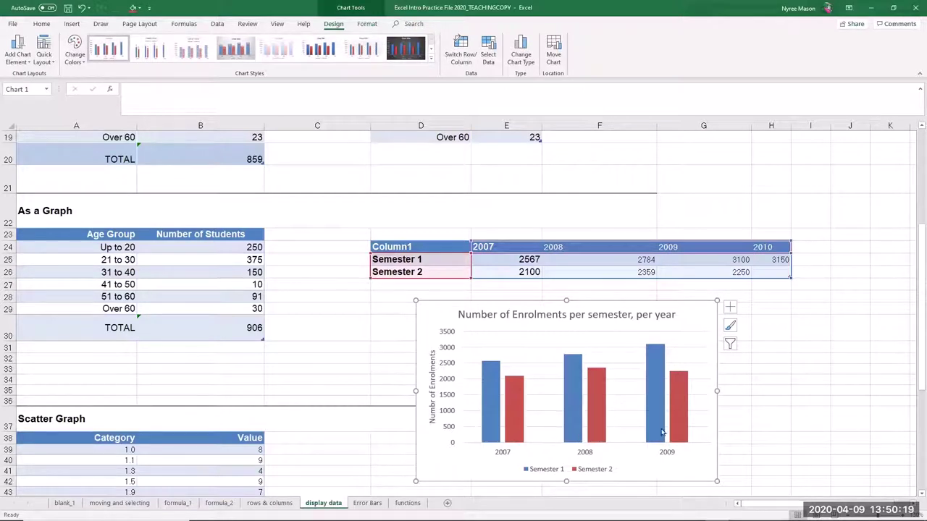
# Include the 2010 category in the enrolment chart's data source again.
pyautogui.moveTo(686, 434)
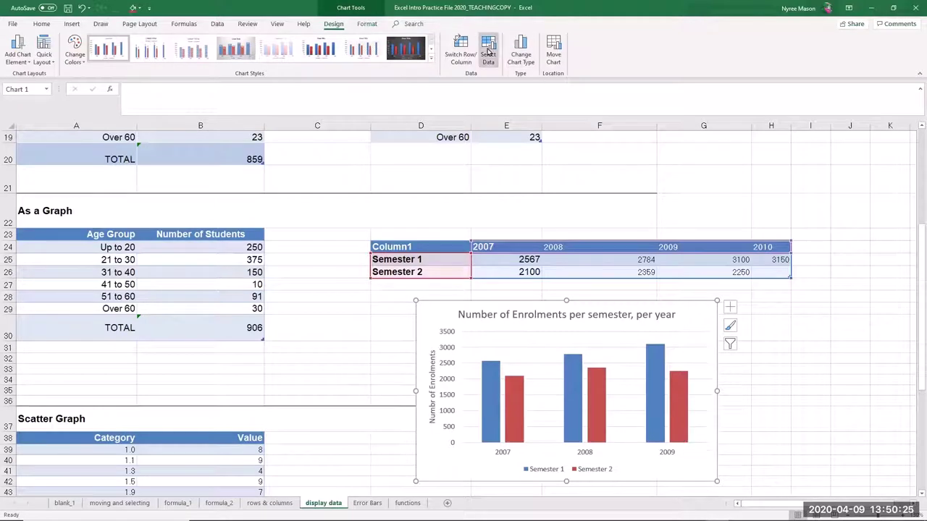
pyautogui.click(489, 52)
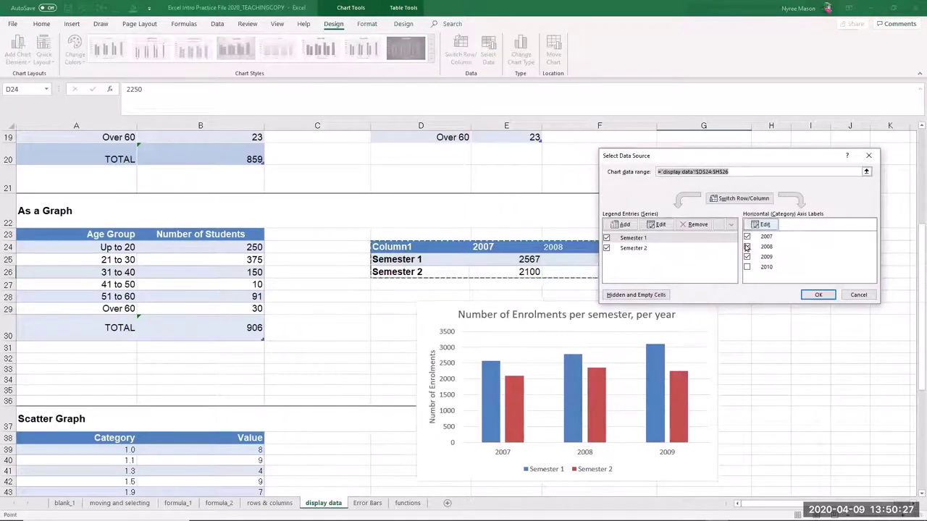
pyautogui.click(747, 268)
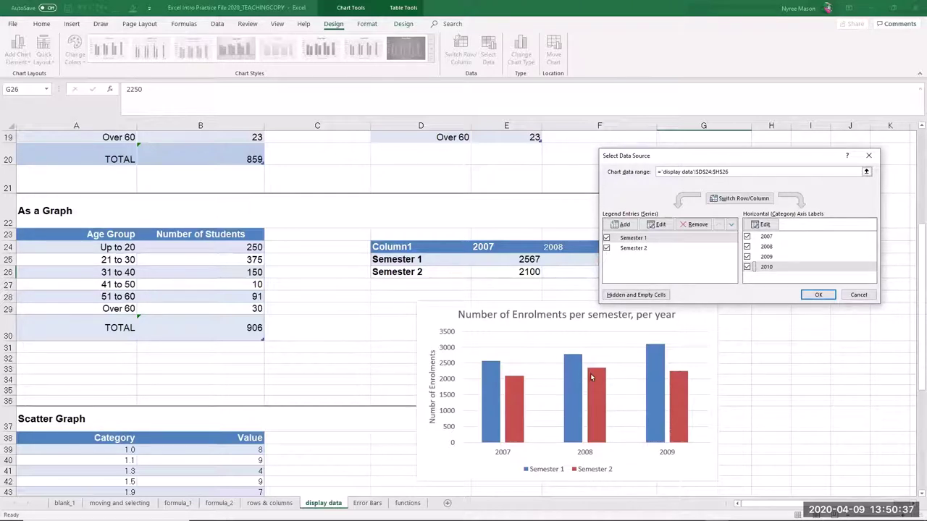
pyautogui.click(820, 295)
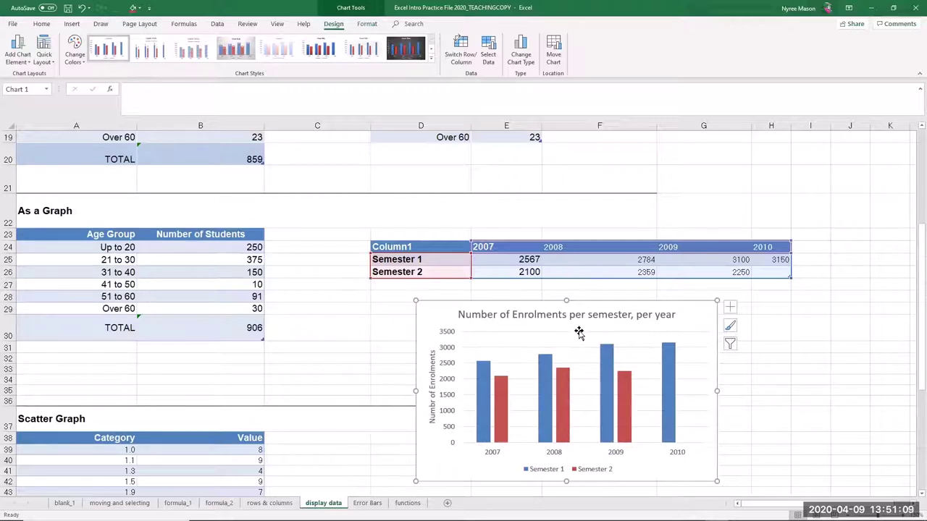
# Open the chart's formatting options and fill the Semester 2 columns with standard purple.
pyautogui.doubleClick(695, 320)
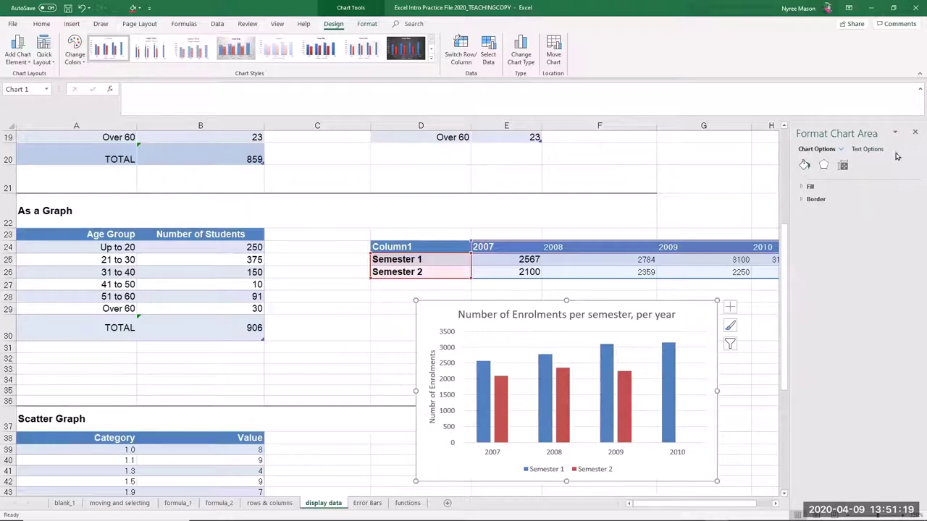
pyautogui.click(914, 134)
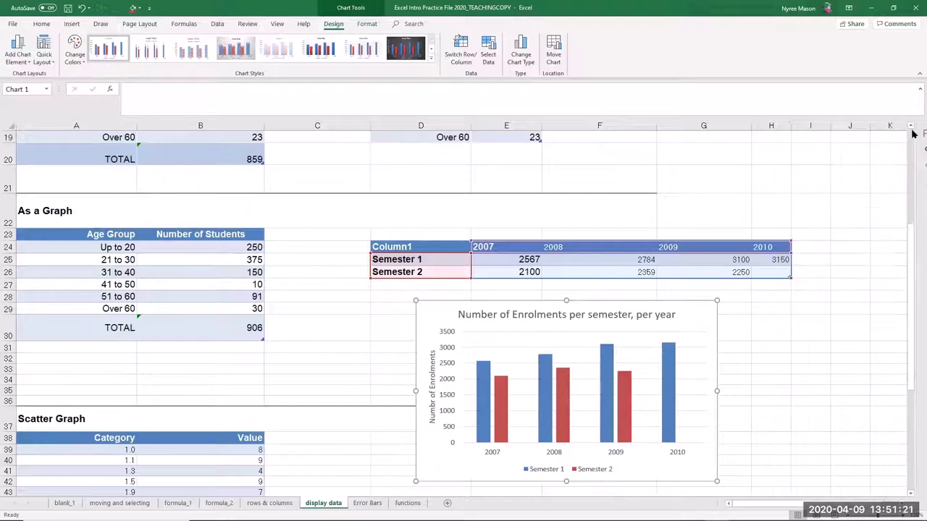
pyautogui.doubleClick(695, 322)
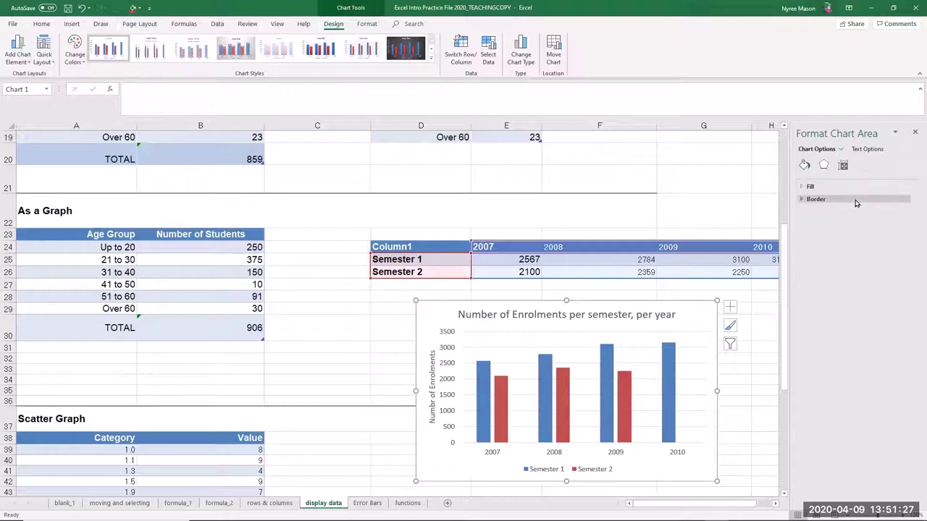
pyautogui.moveTo(486, 400)
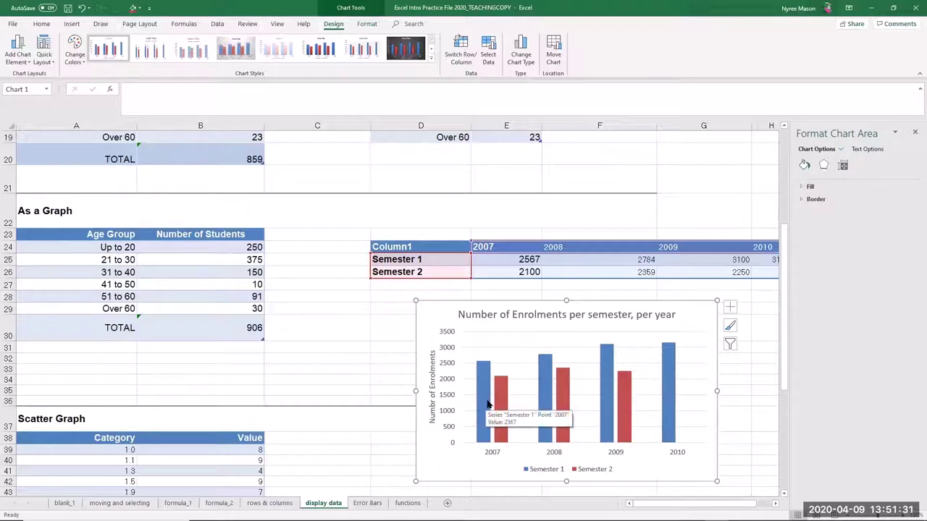
pyautogui.click(500, 396)
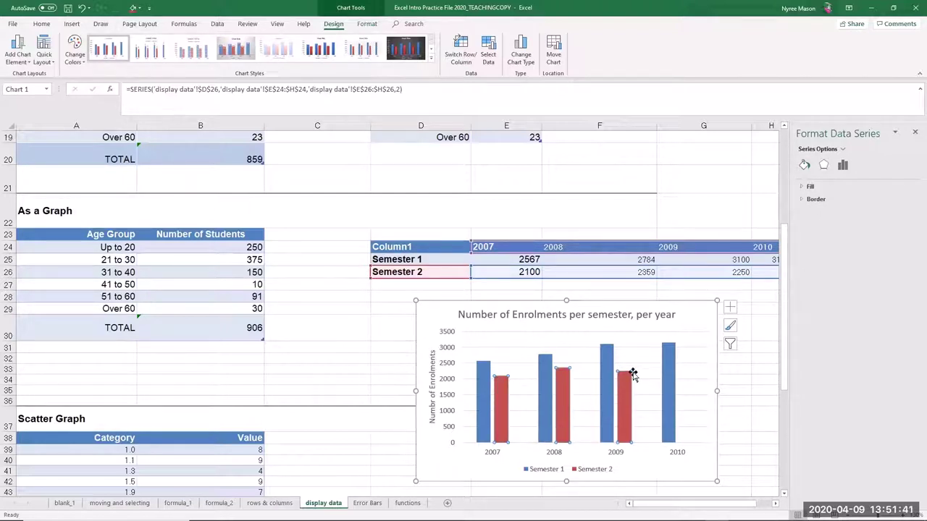
pyautogui.click(801, 187)
pyautogui.click(800, 302)
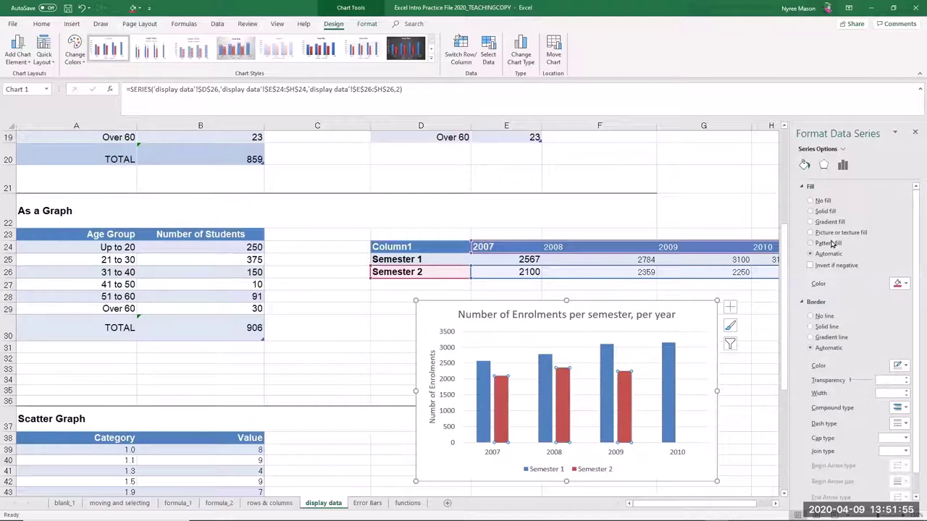
pyautogui.click(906, 284)
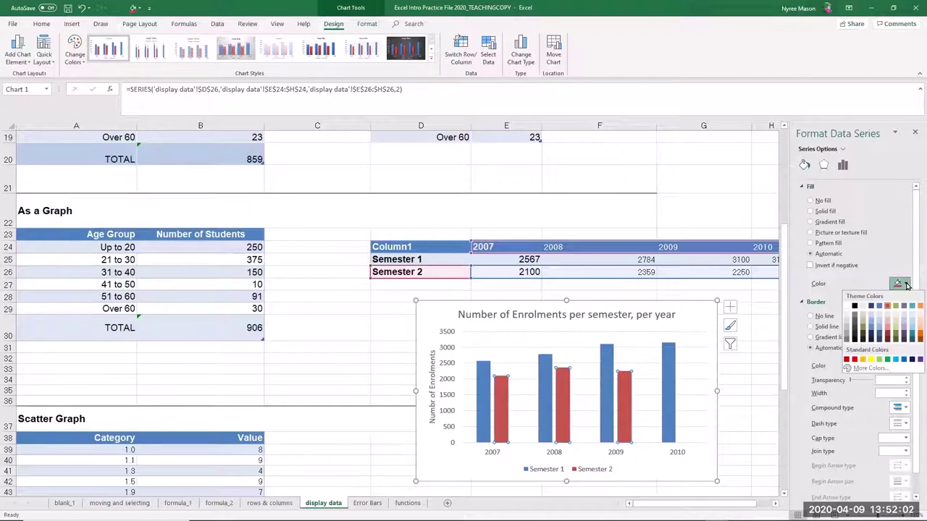
pyautogui.click(914, 360)
pyautogui.moveTo(602, 404)
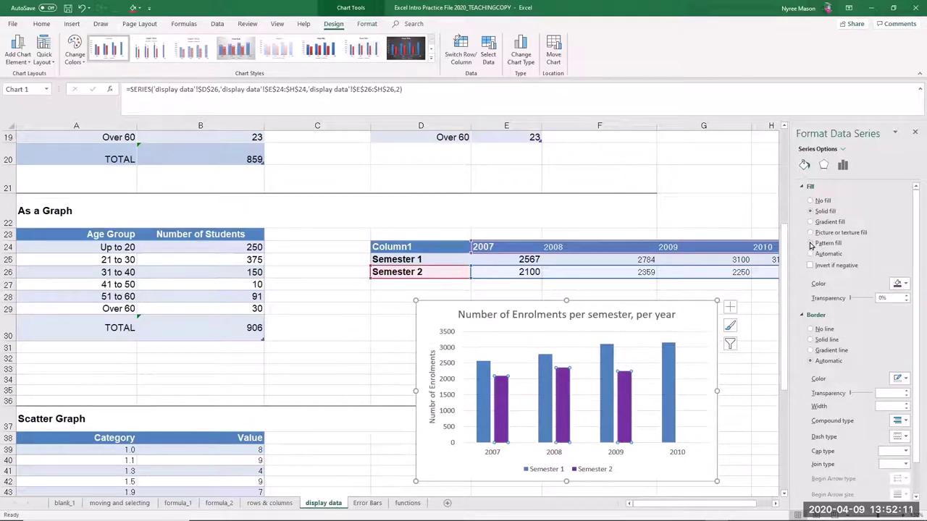
# Apply a purple pattern fill with a diagonal brick-like design to the Semester 2 columns.
pyautogui.click(810, 244)
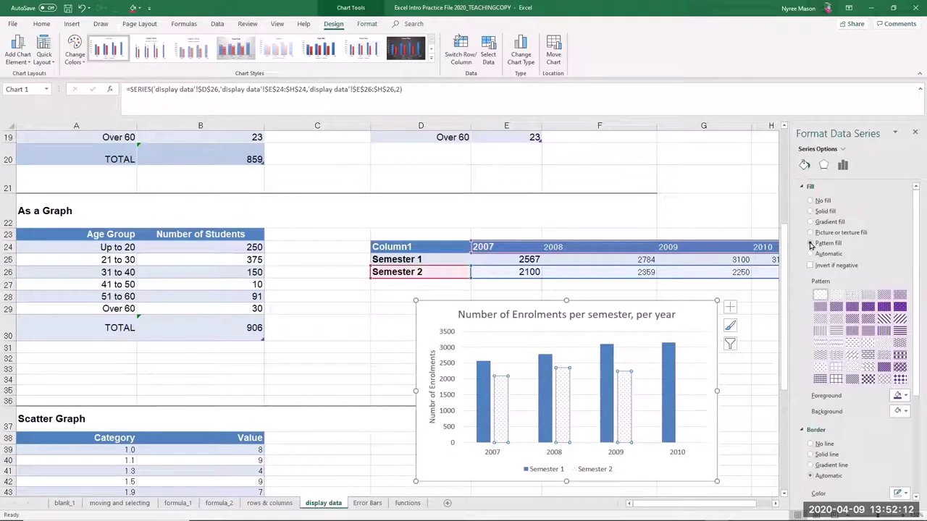
pyautogui.click(852, 355)
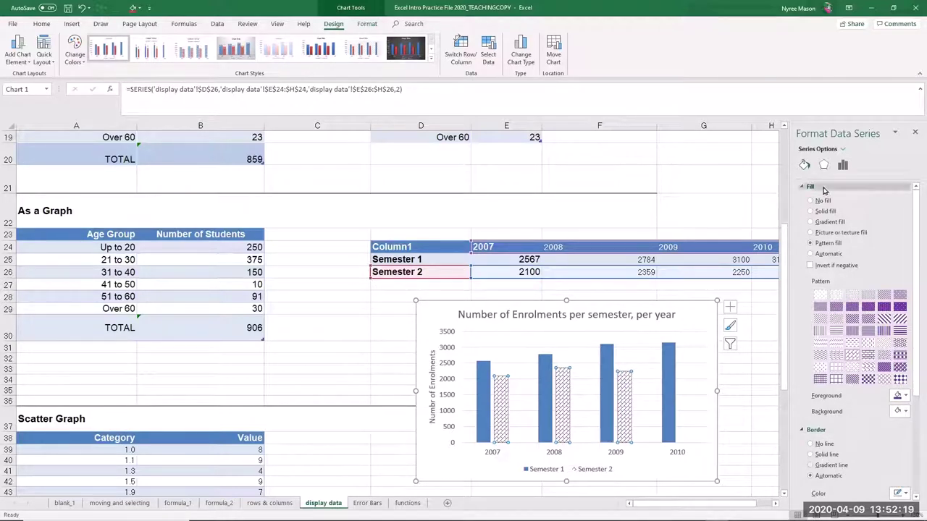
pyautogui.click(802, 430)
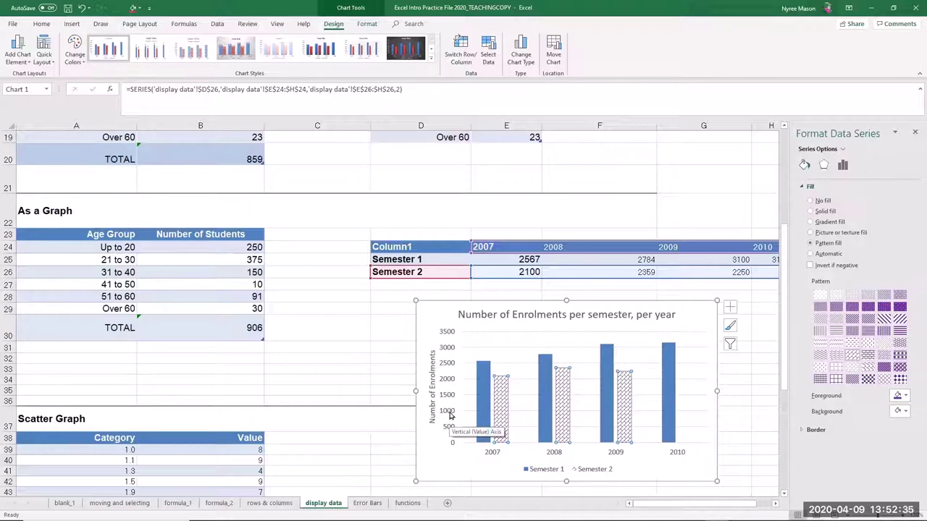
# Set the minimum bound of the chart's vertical axis to 1000.
pyautogui.click(445, 380)
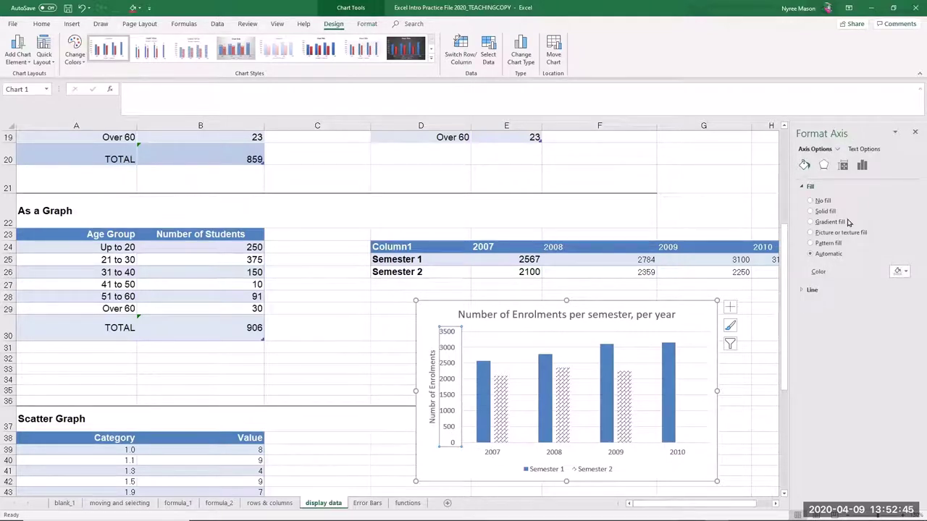
pyautogui.click(862, 166)
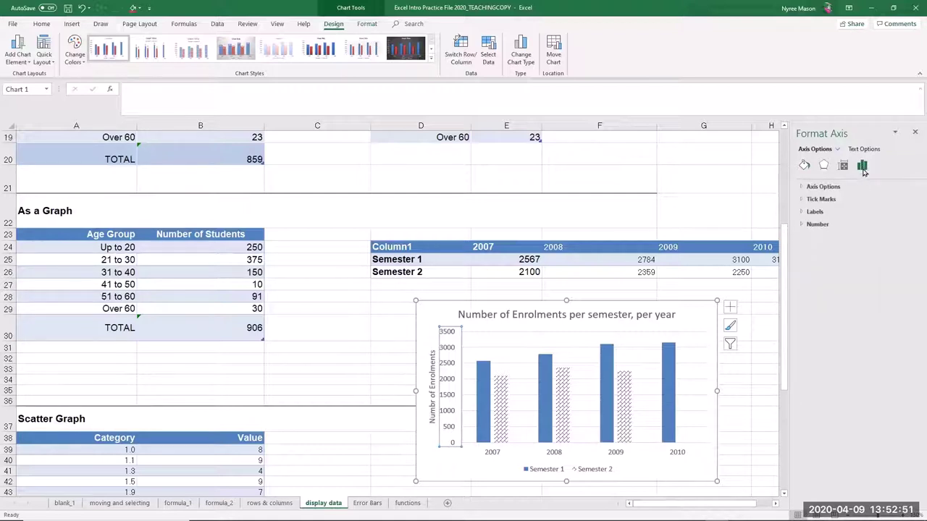
pyautogui.click(801, 188)
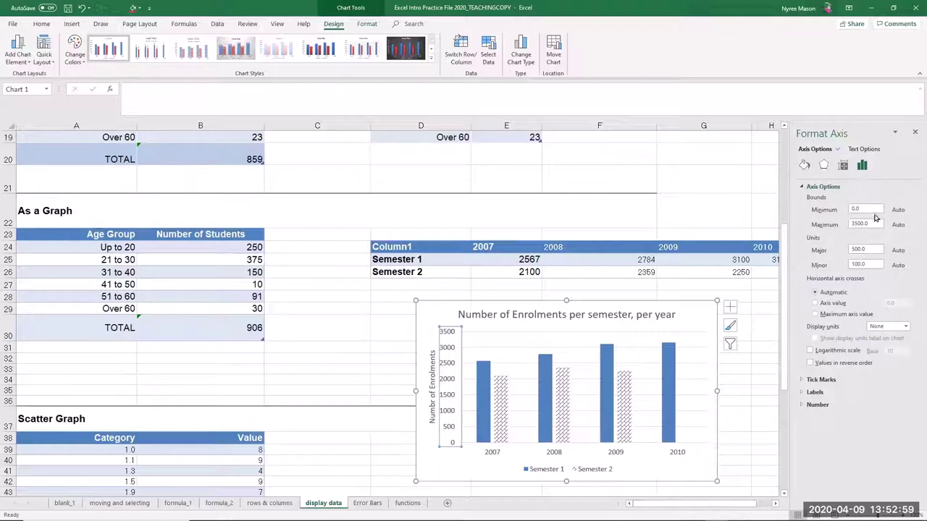
pyautogui.click(869, 210)
pyautogui.write('1000')
pyautogui.press('Return')
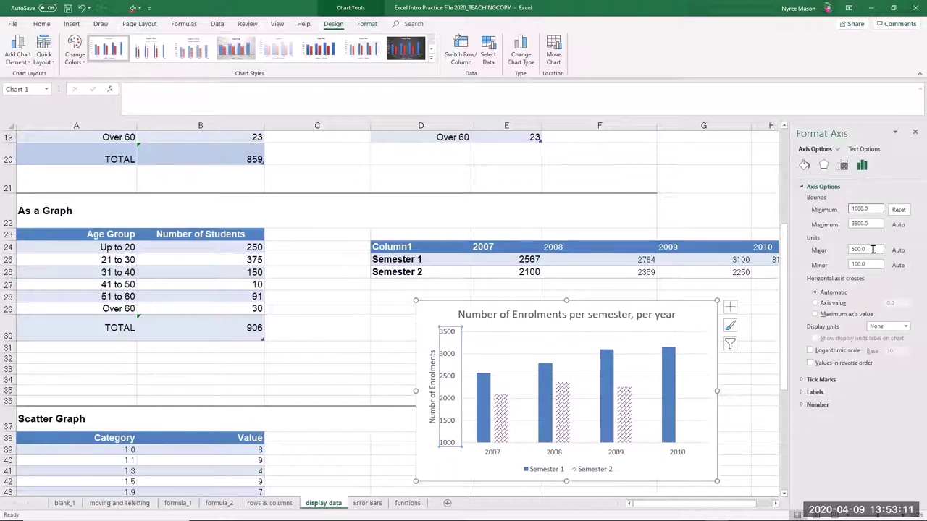
# Set the major unit of the chart's vertical axis to 250.
pyautogui.moveTo(872, 249); pyautogui.dragTo(840, 249)
pyautogui.write('250')
pyautogui.press('Return')
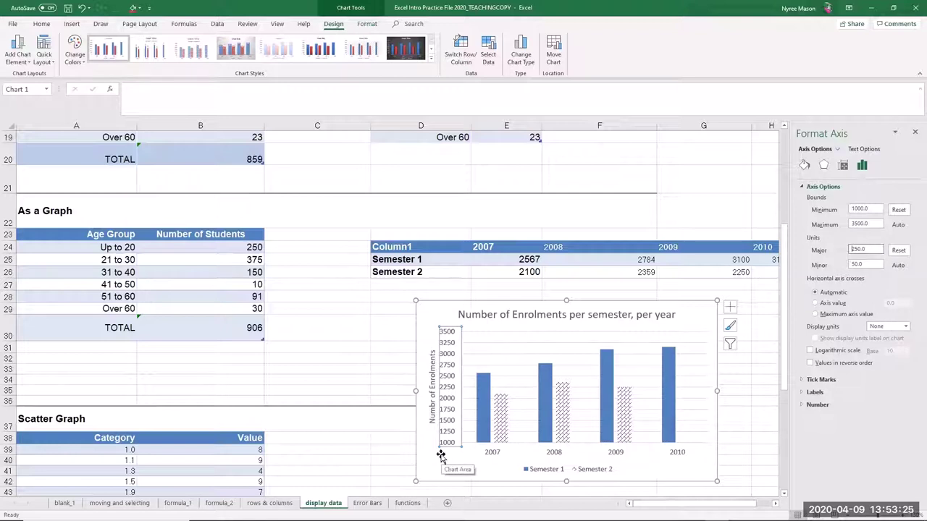
# Examine the formatting options for the Semester 1 columns and the fill options for the chart title.
pyautogui.click(545, 410)
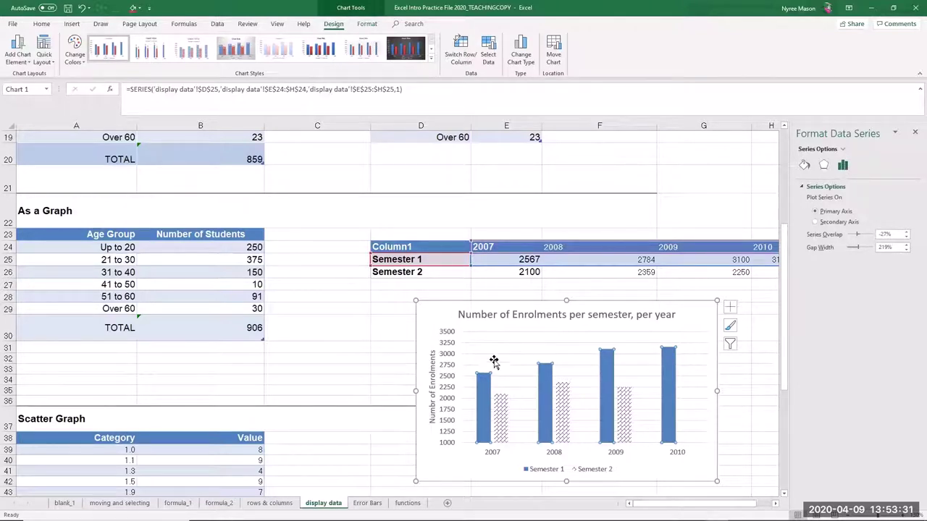
pyautogui.click(454, 342)
pyautogui.click(497, 315)
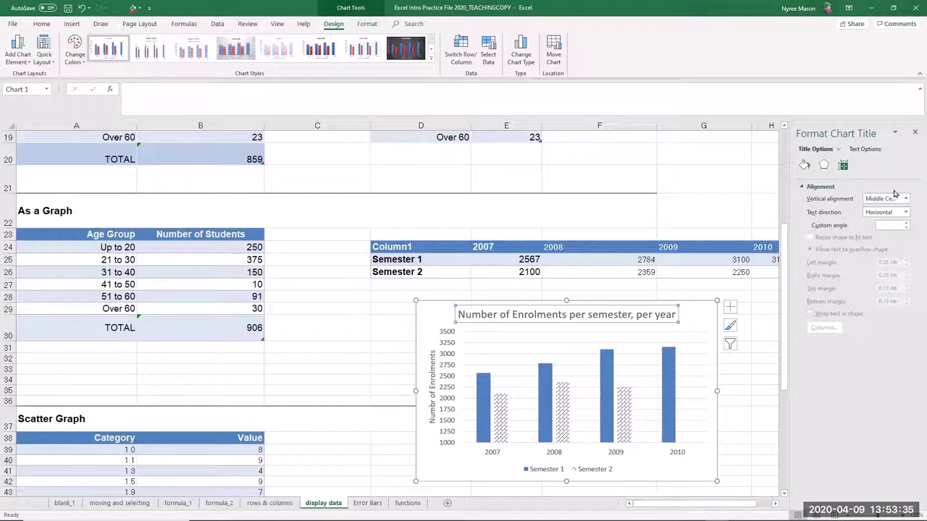
pyautogui.click(805, 167)
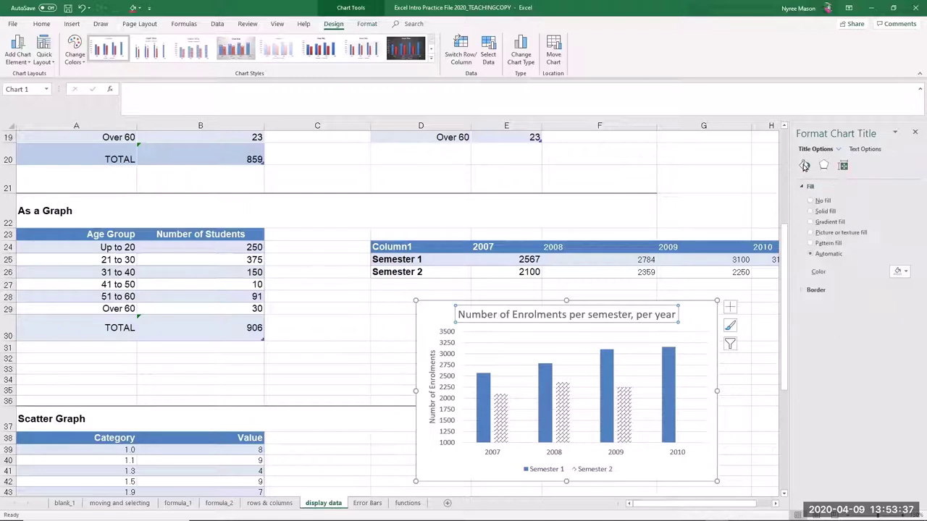
# Examine the effects and alignment options for the enrolment chart's title, leaving the chart deselected at the end.
pyautogui.click(824, 165)
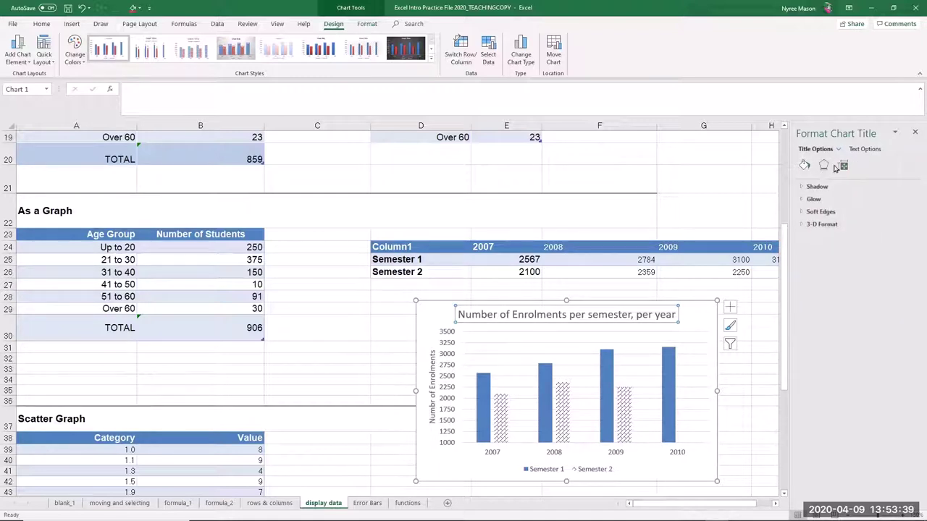
pyautogui.click(843, 166)
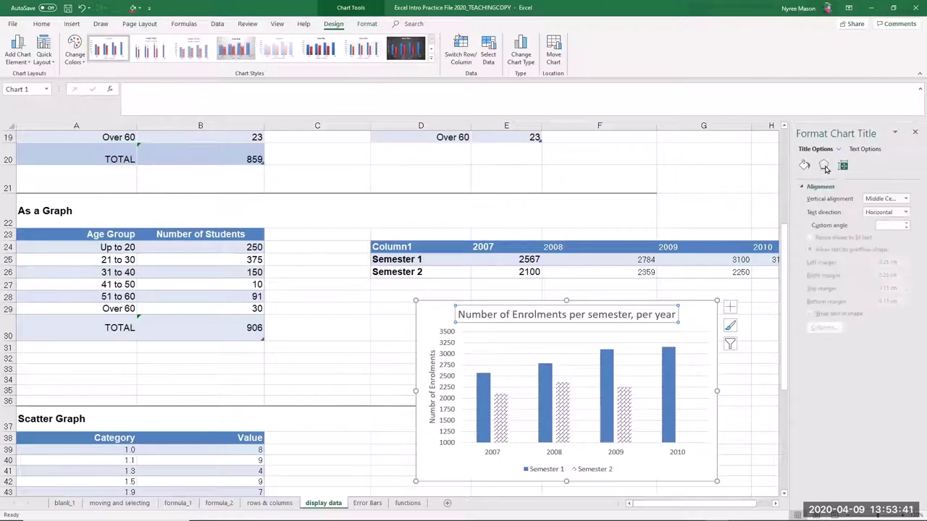
pyautogui.click(824, 166)
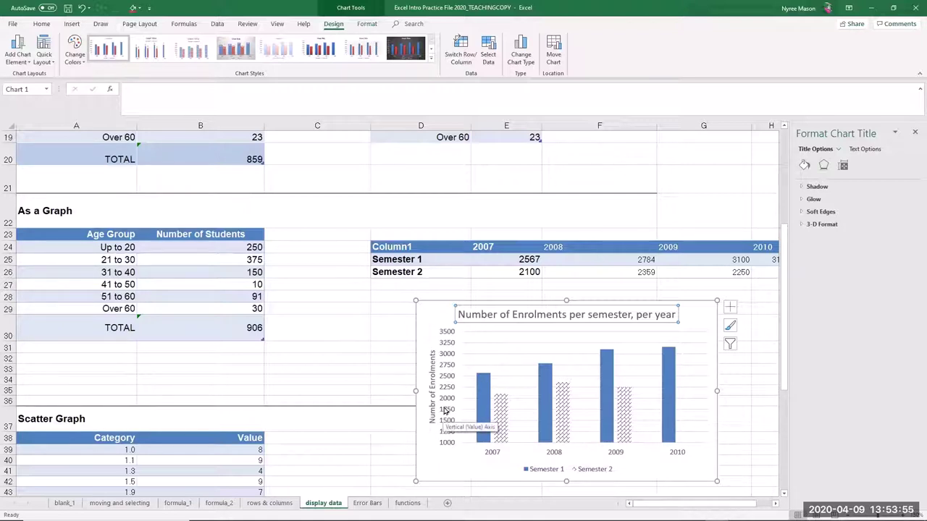
pyautogui.click(388, 423)
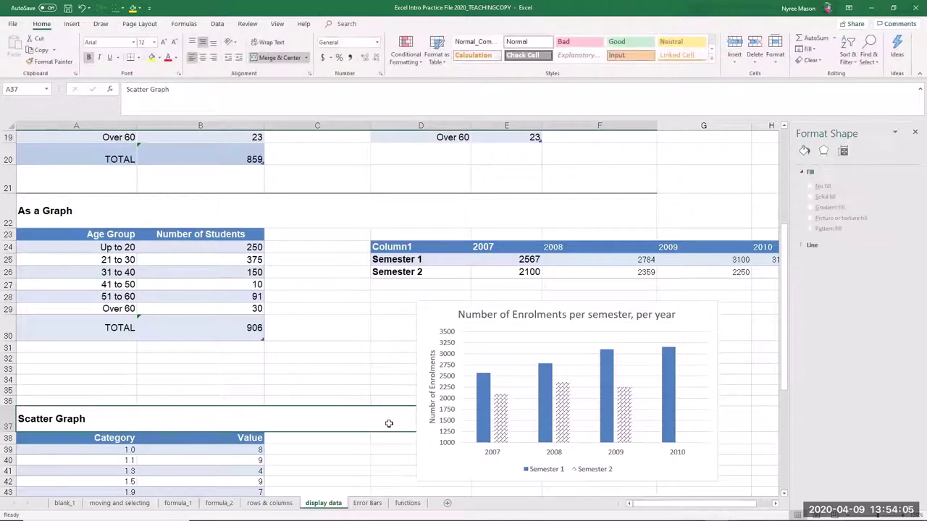
# Set up a Clustered Column - Line combo chart from the Year, Students and Classes table in A64:C68.
pyautogui.scroll(-8, 388, 424)
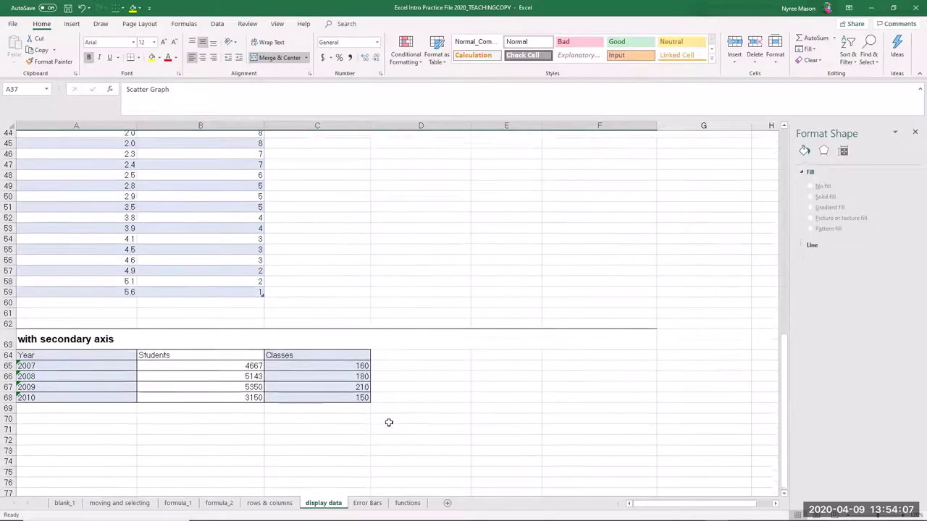
pyautogui.scroll(-4, 389, 423)
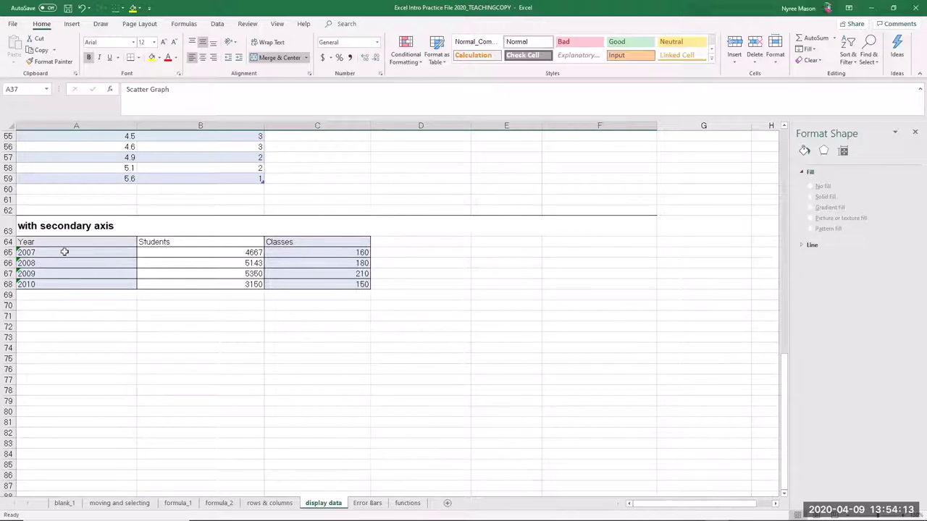
pyautogui.moveTo(42, 242); pyautogui.dragTo(361, 285)
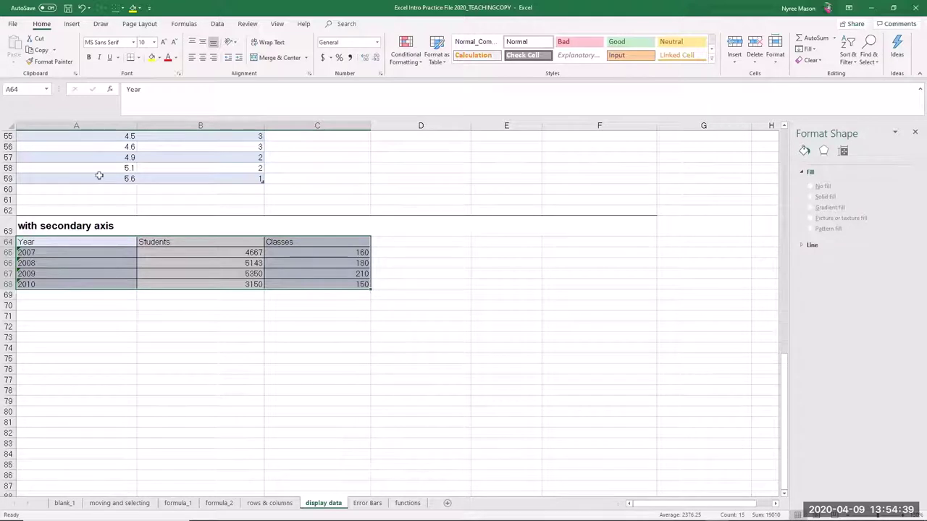
pyautogui.click(72, 25)
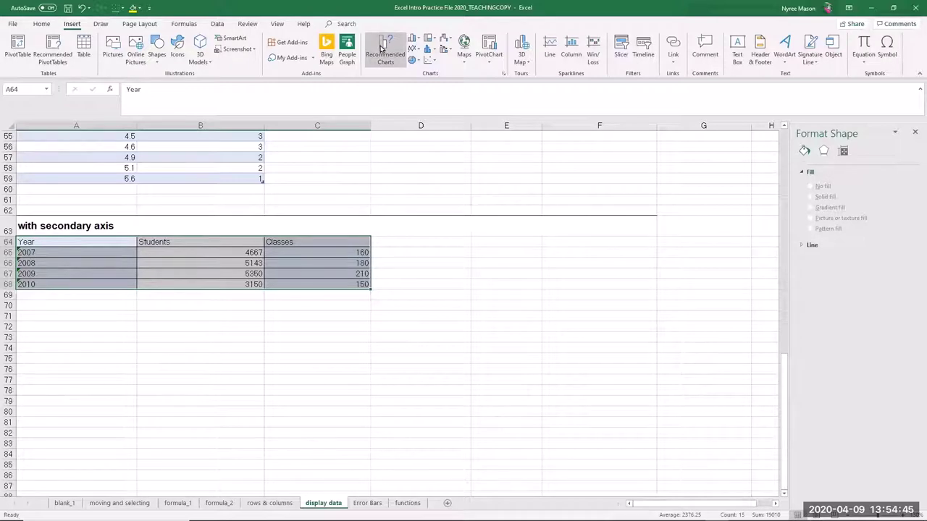
pyautogui.click(382, 47)
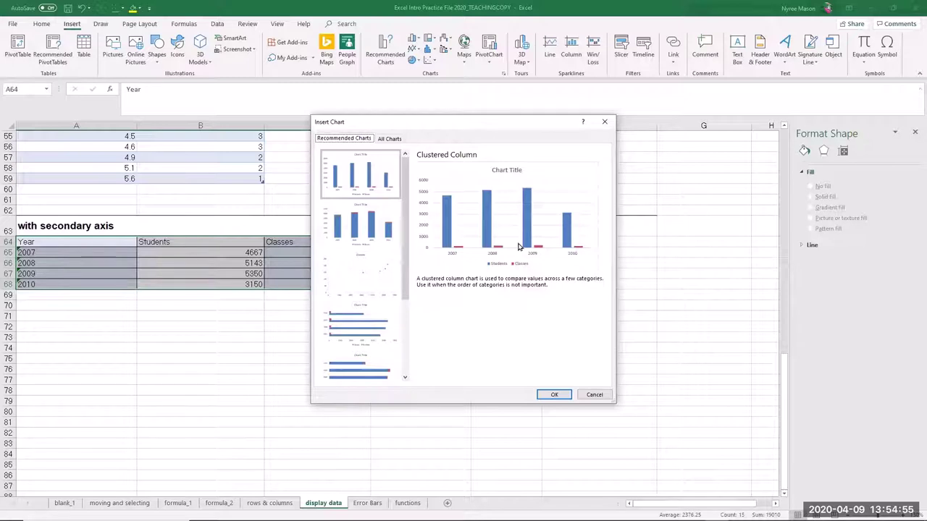
pyautogui.click(393, 140)
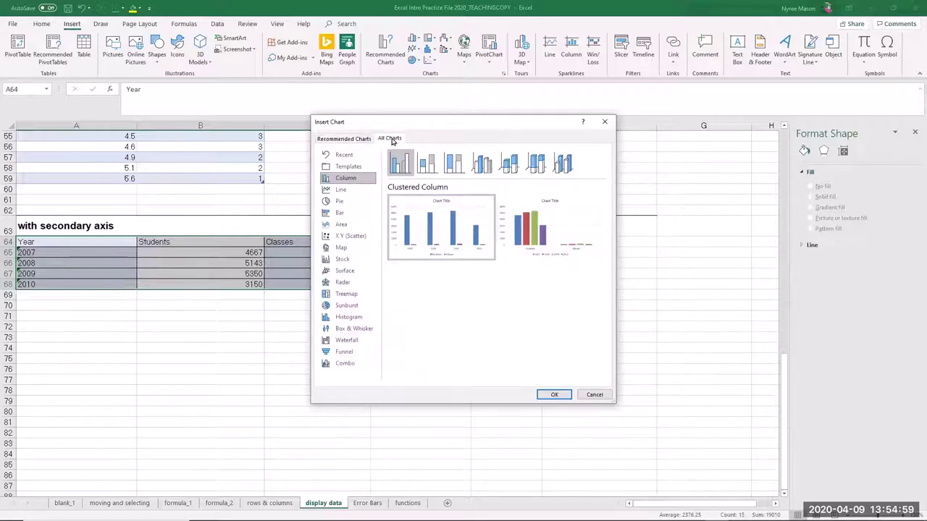
pyautogui.click(345, 364)
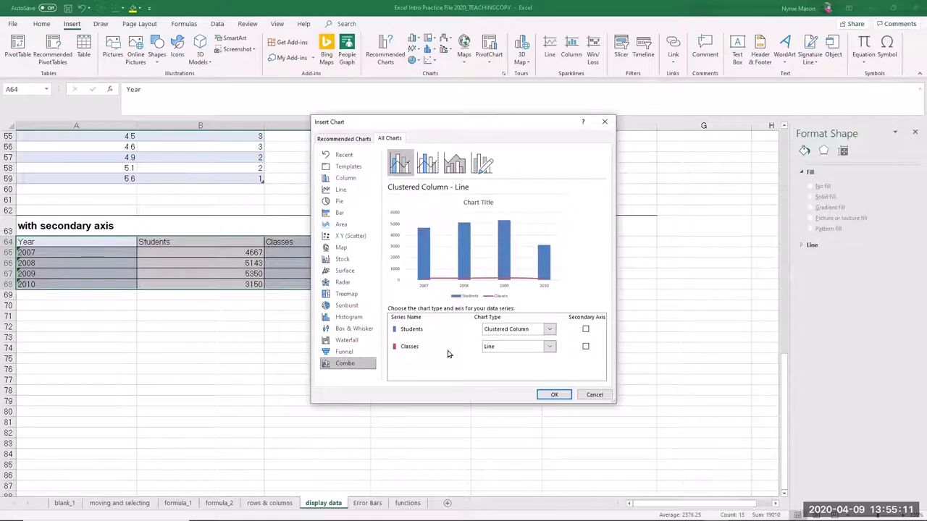
# Plot Classes as a line on the secondary axis, insert the combo chart and place it beside the table.
pyautogui.click(585, 348)
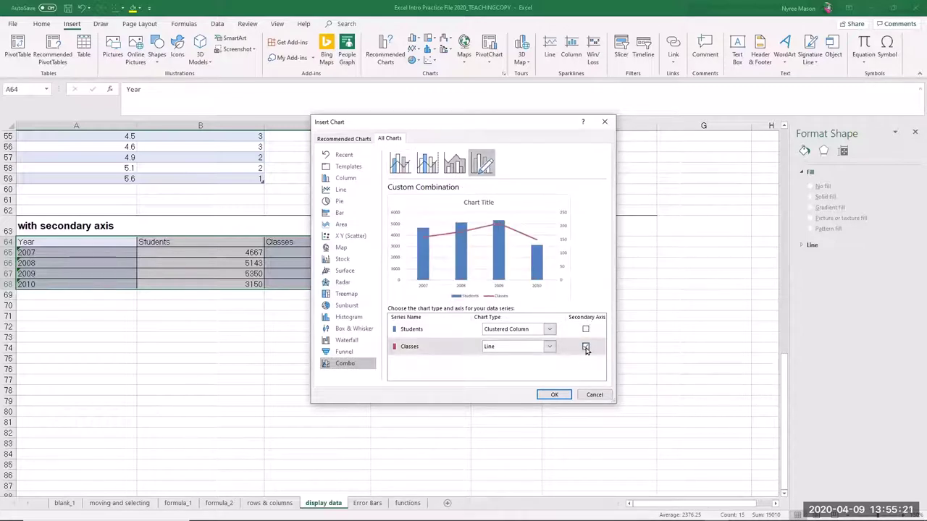
pyautogui.click(549, 329)
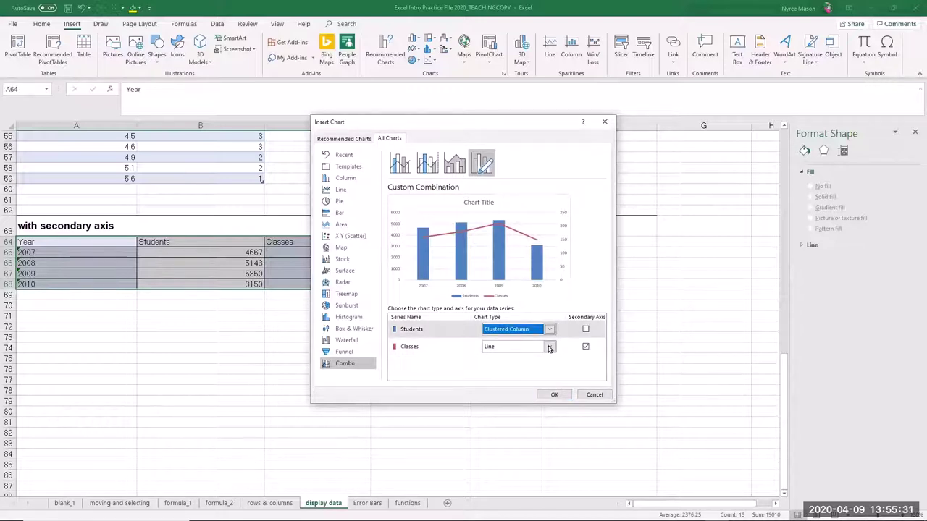
pyautogui.click(549, 348)
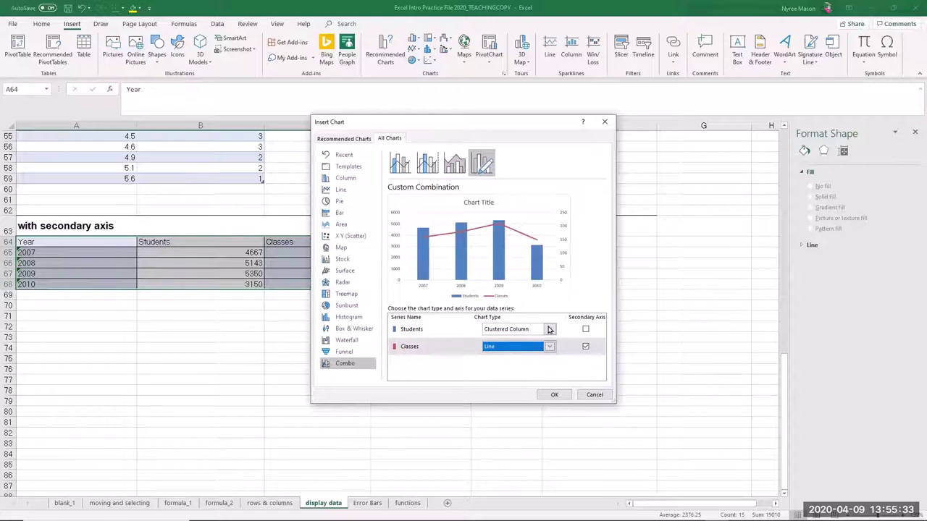
pyautogui.click(549, 330)
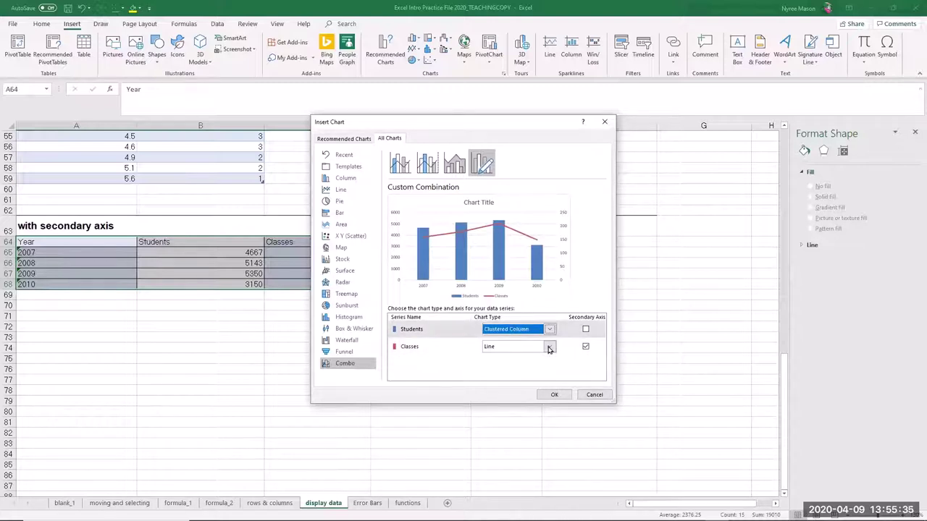
pyautogui.click(549, 348)
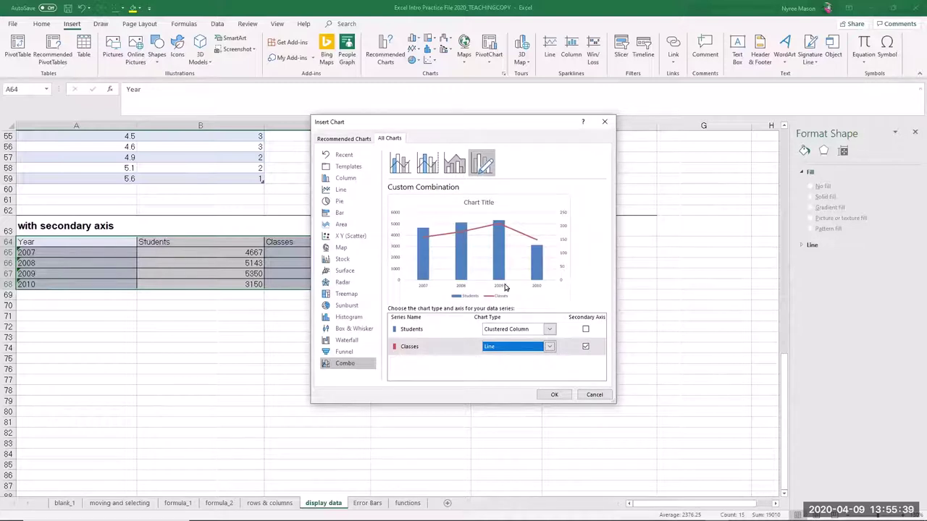
pyautogui.click(555, 395)
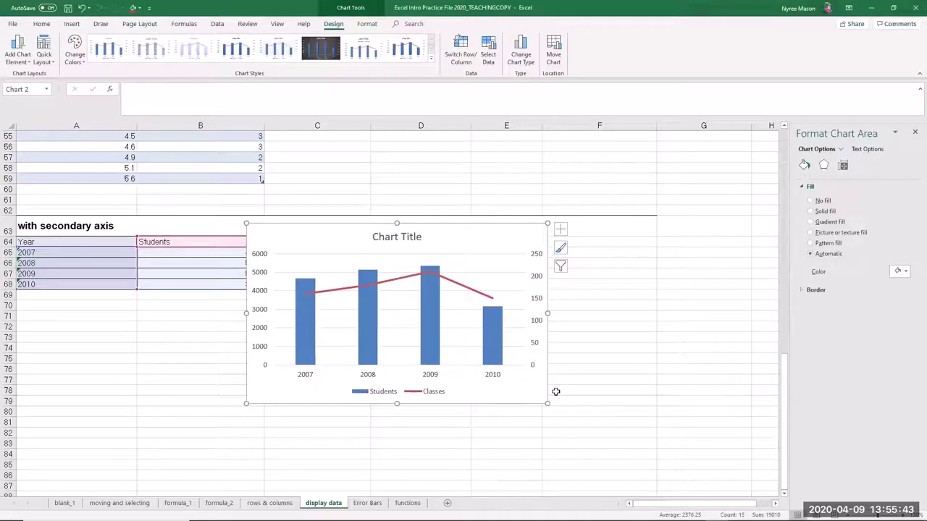
pyautogui.moveTo(466, 236); pyautogui.dragTo(606, 250)
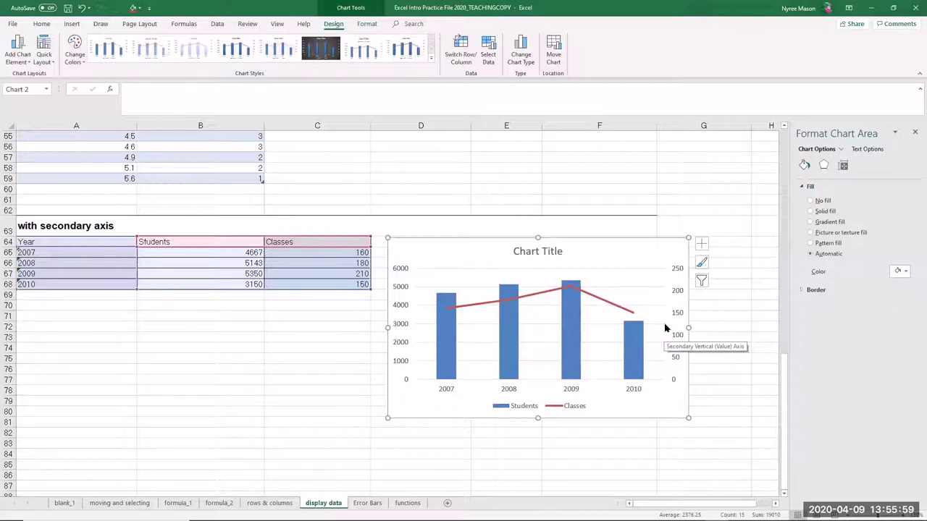
# Add primary vertical and secondary vertical axis titles to the combo chart.
pyautogui.click(702, 246)
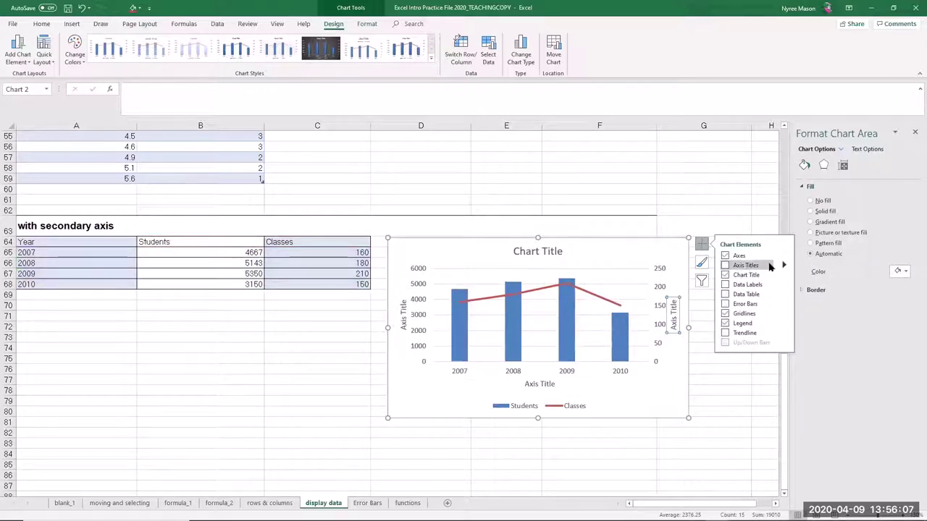
pyautogui.moveTo(783, 265)
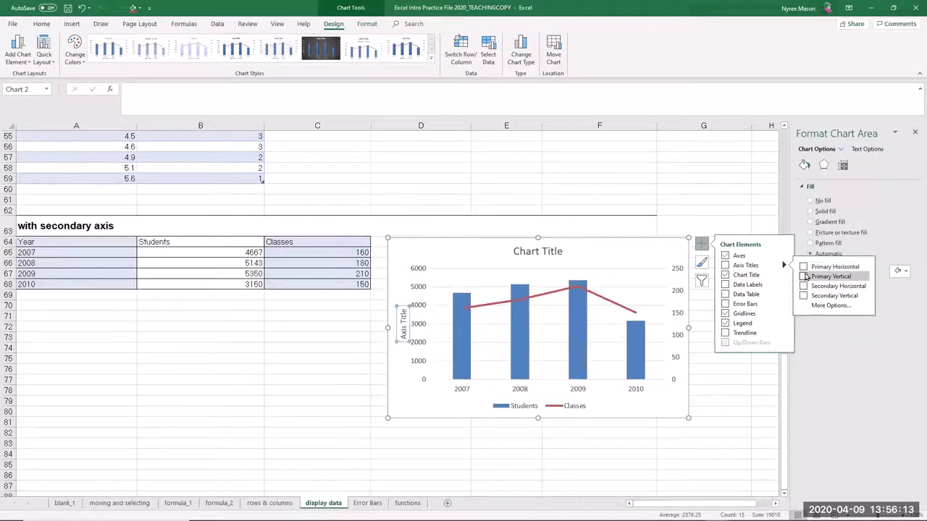
pyautogui.click(803, 276)
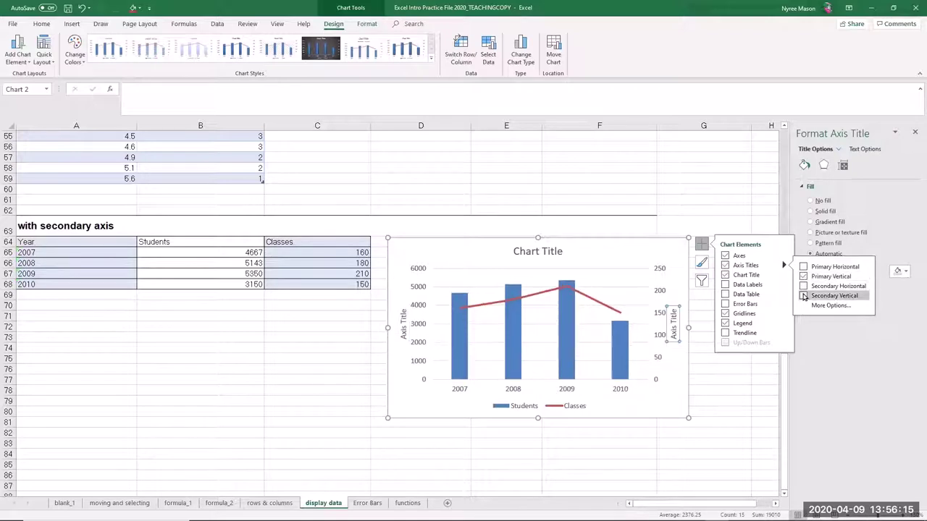
pyautogui.click(803, 296)
# Change the combo chart's primary vertical axis title to "Enrolments".
pyautogui.click(404, 318)
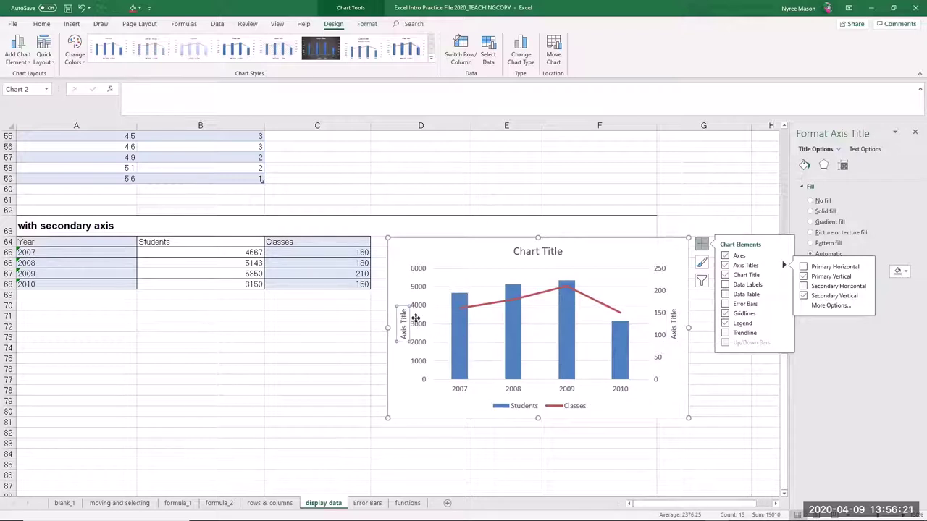
pyautogui.click(403, 313)
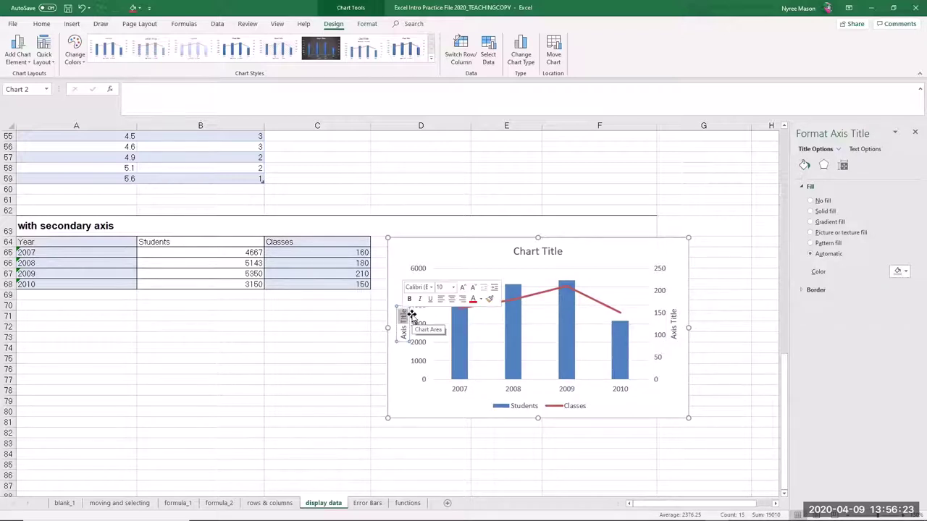
pyautogui.press('Delete')
pyautogui.write('Enrolments')
# Change the combo chart's secondary vertical axis title to "Classes" and deselect the chart.
pyautogui.click(674, 320)
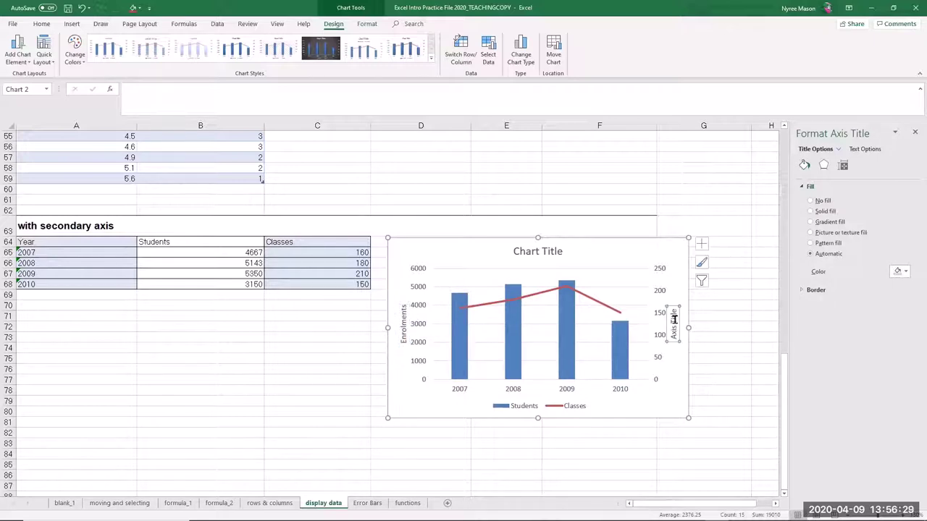
pyautogui.moveTo(673, 318); pyautogui.dragTo(673, 339)
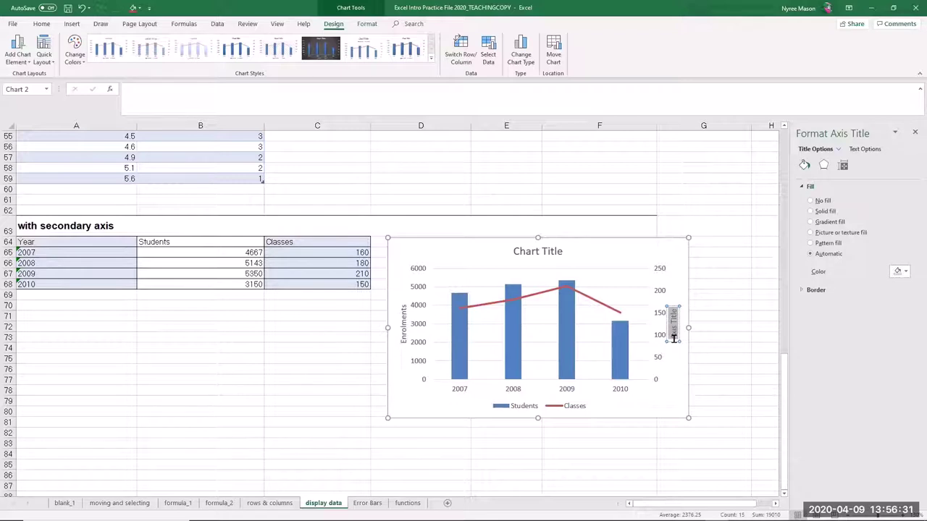
pyautogui.write('Classes')
pyautogui.click(675, 397)
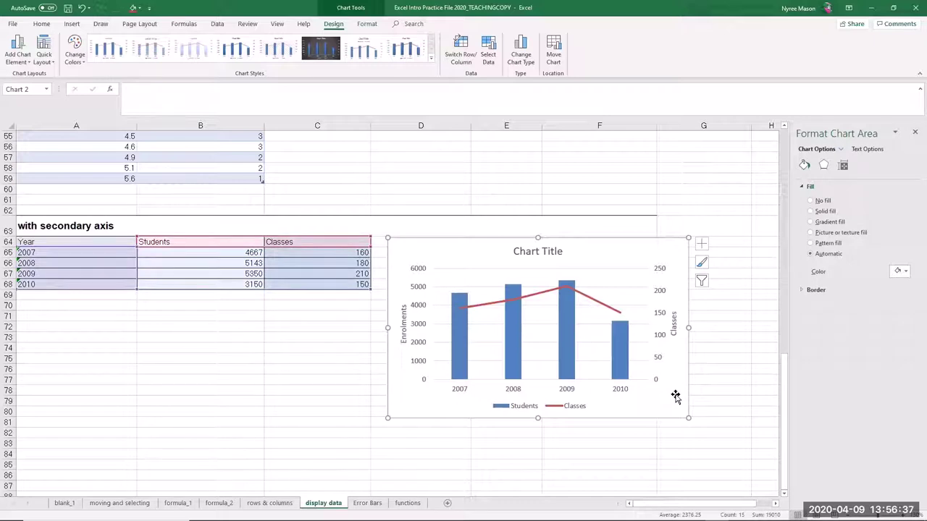
pyautogui.click(734, 372)
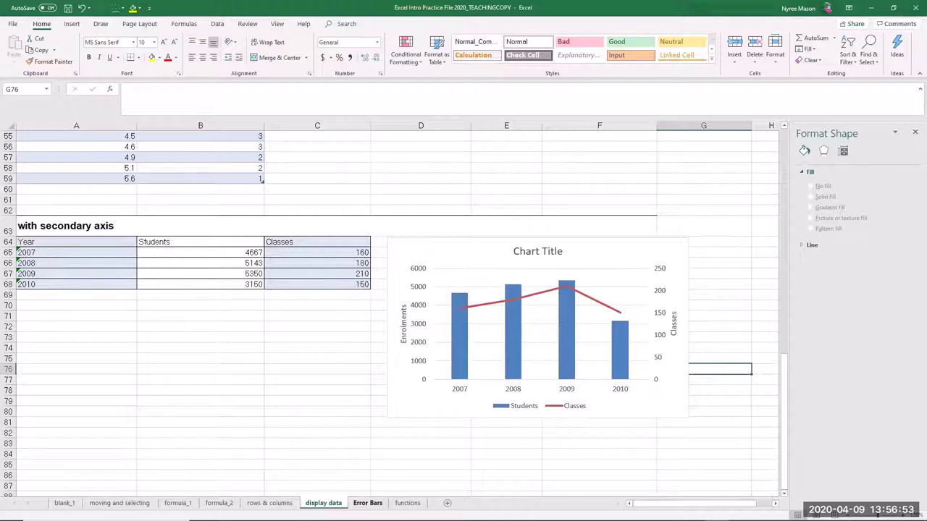
# On the Error Bars sheet, insert a 2-D line chart with markers from the course and exam mean data in A1:B7.
pyautogui.click(368, 502)
pyautogui.click(368, 503)
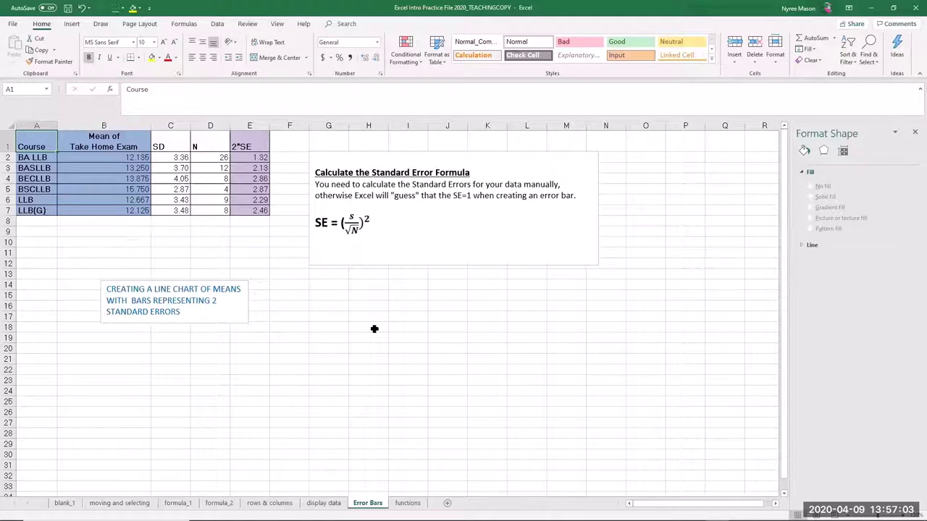
pyautogui.click(82, 158)
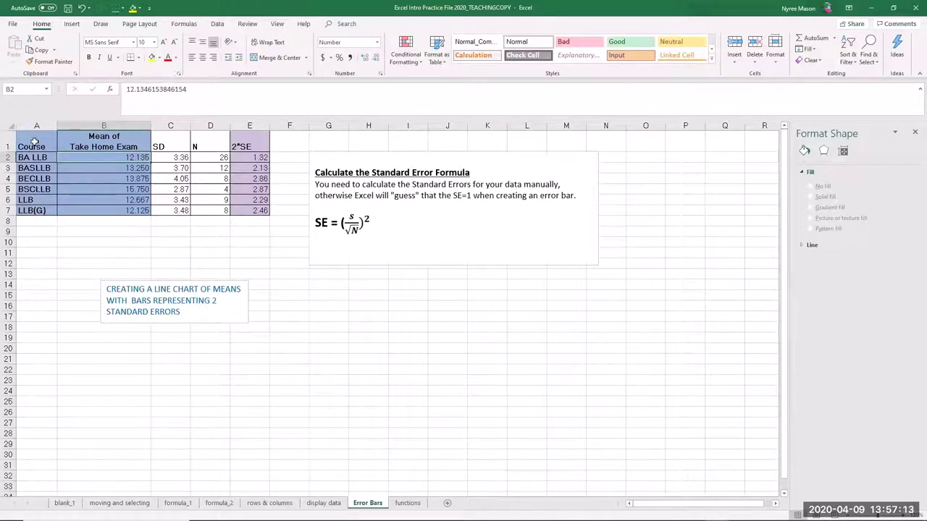
pyautogui.moveTo(34, 142); pyautogui.dragTo(97, 213)
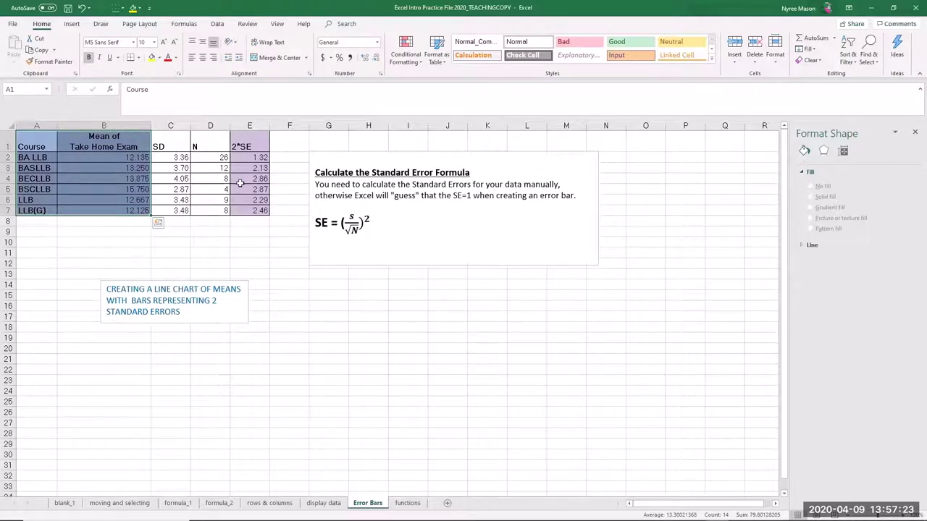
pyautogui.click(75, 25)
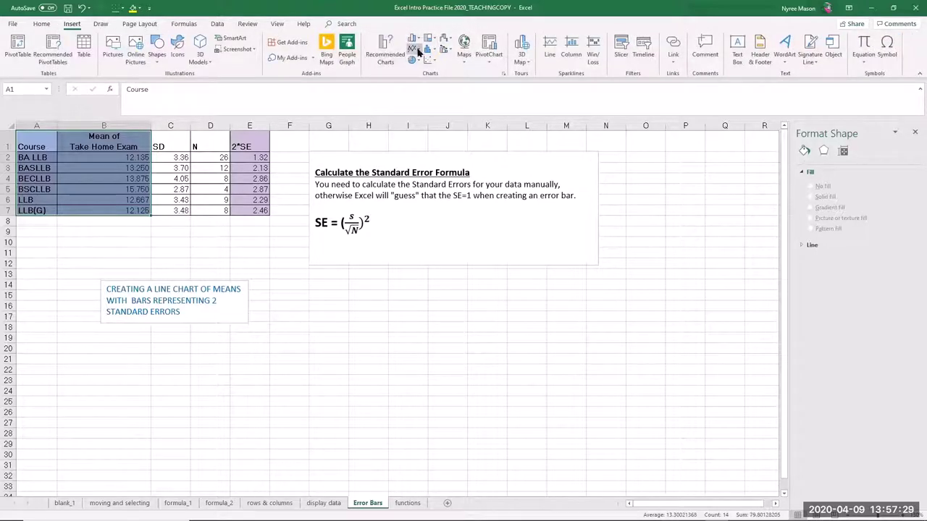
pyautogui.click(418, 49)
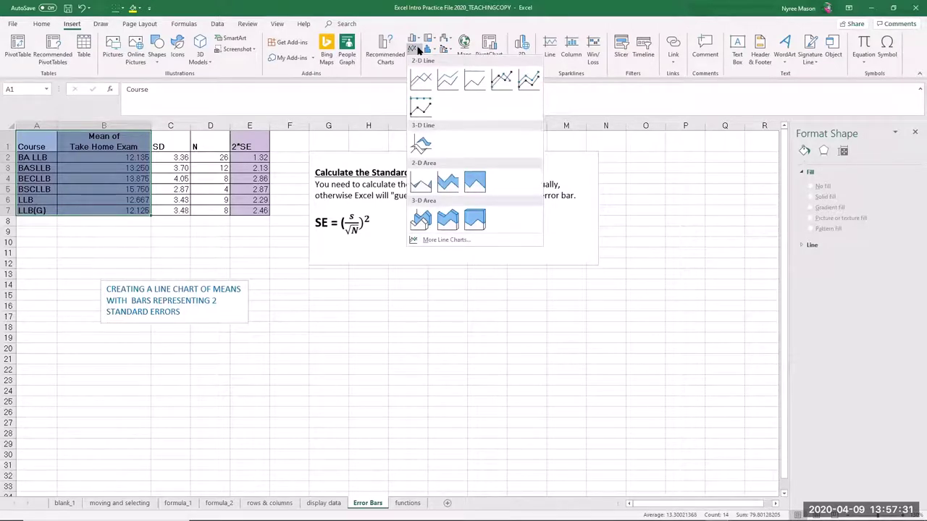
pyautogui.click(504, 79)
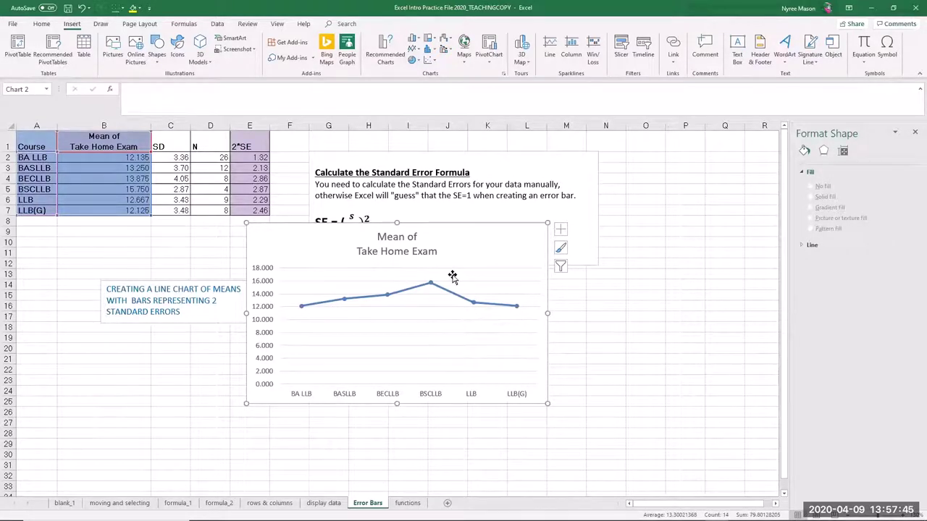
# Add error bars to the line chart of exam means and set their error amount to Custom.
pyautogui.click(560, 231)
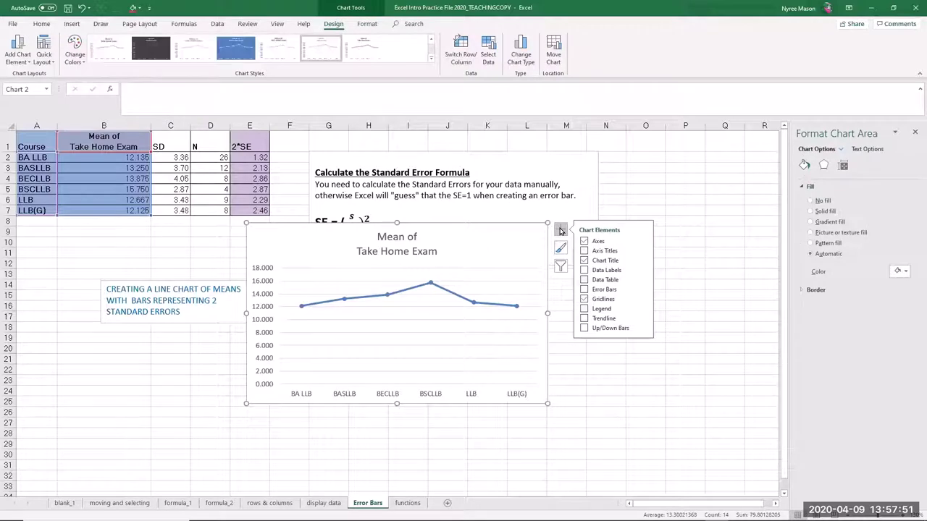
pyautogui.click(584, 289)
pyautogui.click(643, 289)
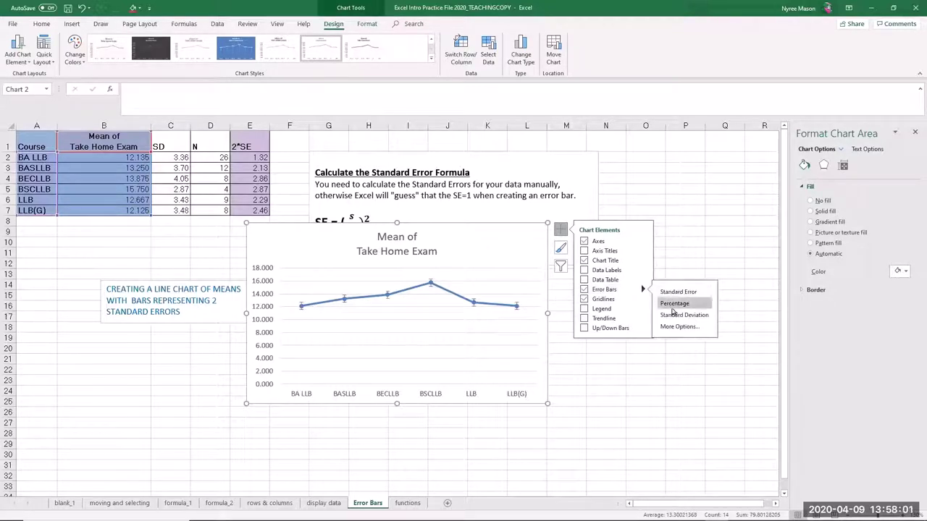
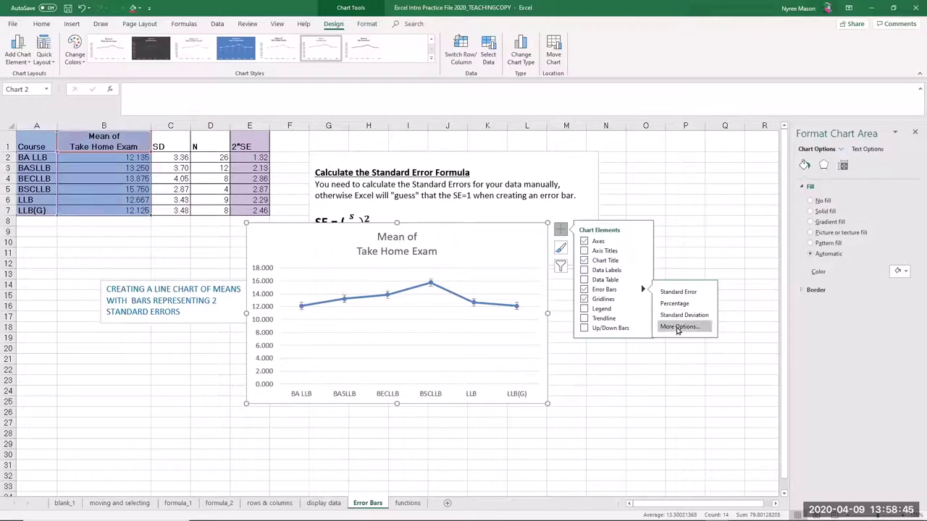
pyautogui.click(677, 328)
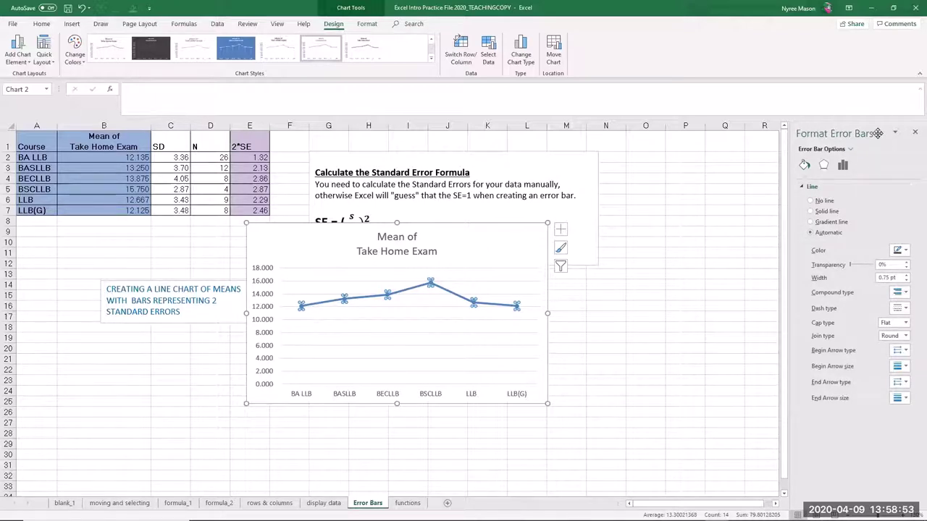
pyautogui.click(843, 167)
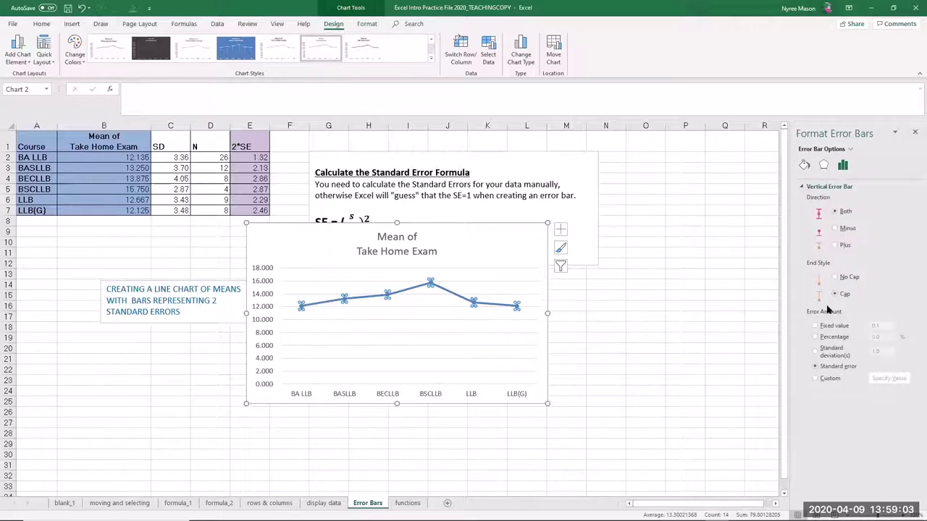
pyautogui.click(816, 379)
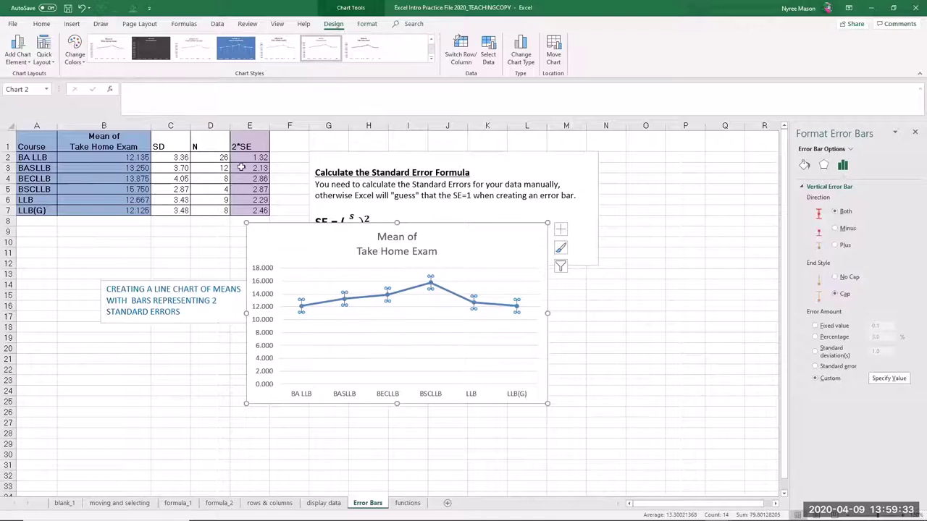
# Move the line chart below the standard error formula note and reselect its error bars.
pyautogui.moveTo(278, 225); pyautogui.dragTo(285, 293)
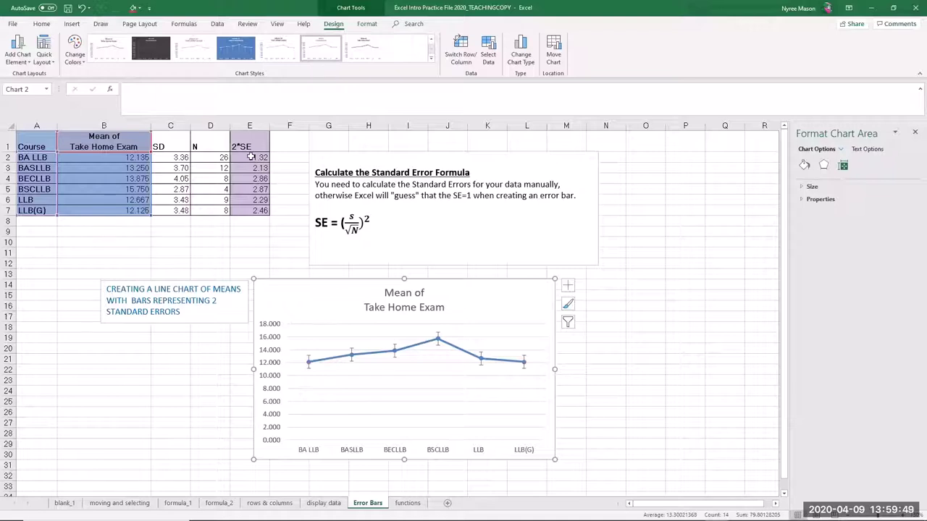
pyautogui.click(479, 362)
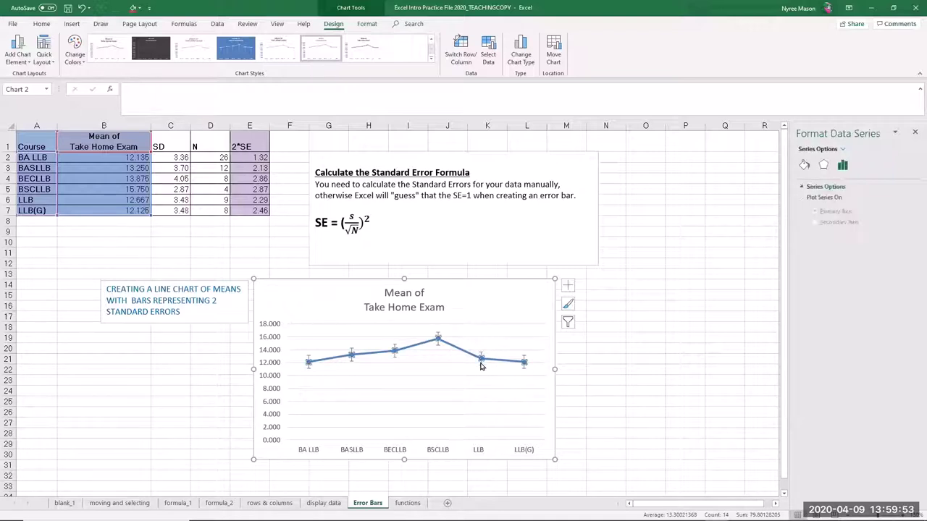
pyautogui.click(480, 364)
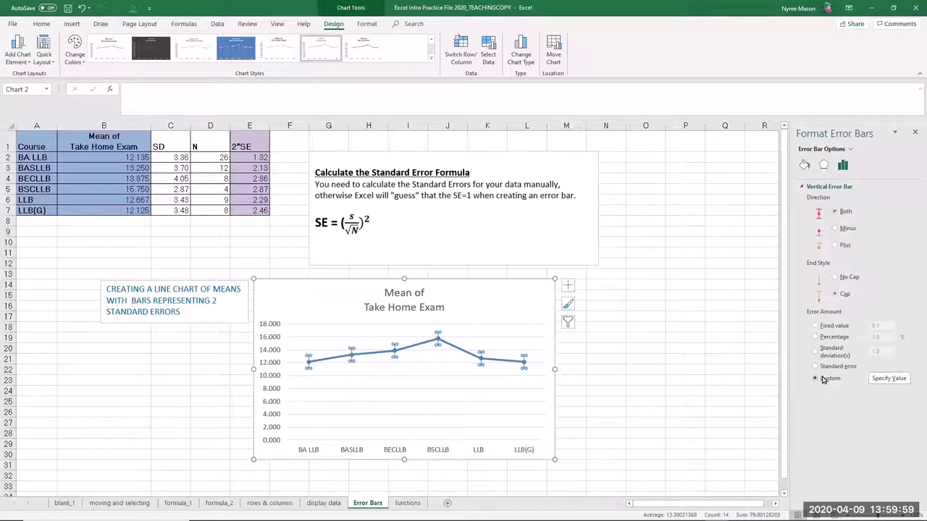
# Specify the 2*SE values in E2:E7 as the custom positive error value.
pyautogui.click(890, 379)
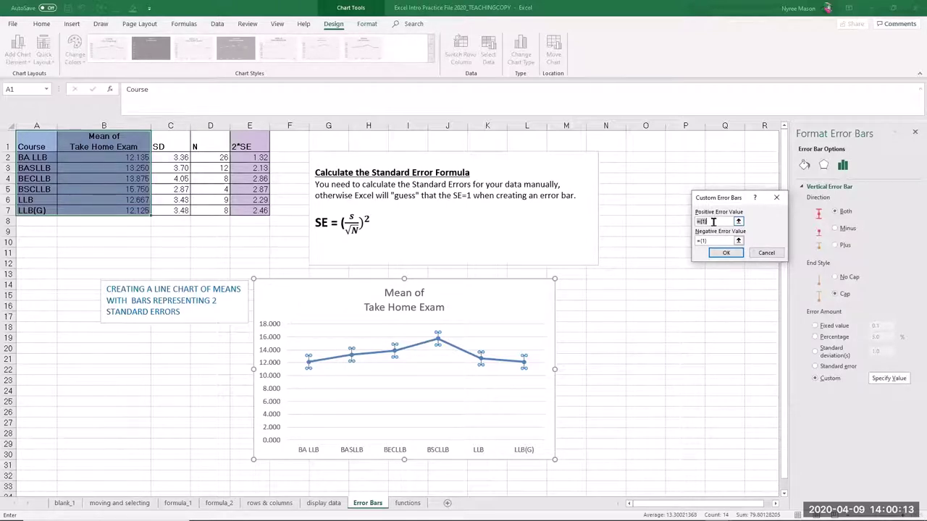
pyautogui.press('BackSpace')
pyautogui.click(250, 157)
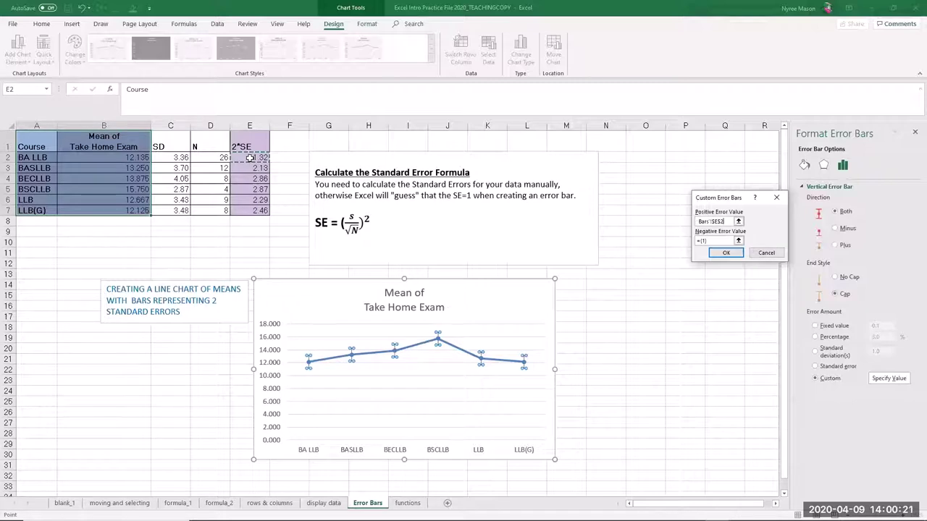
pyautogui.moveTo(250, 158); pyautogui.dragTo(250, 210)
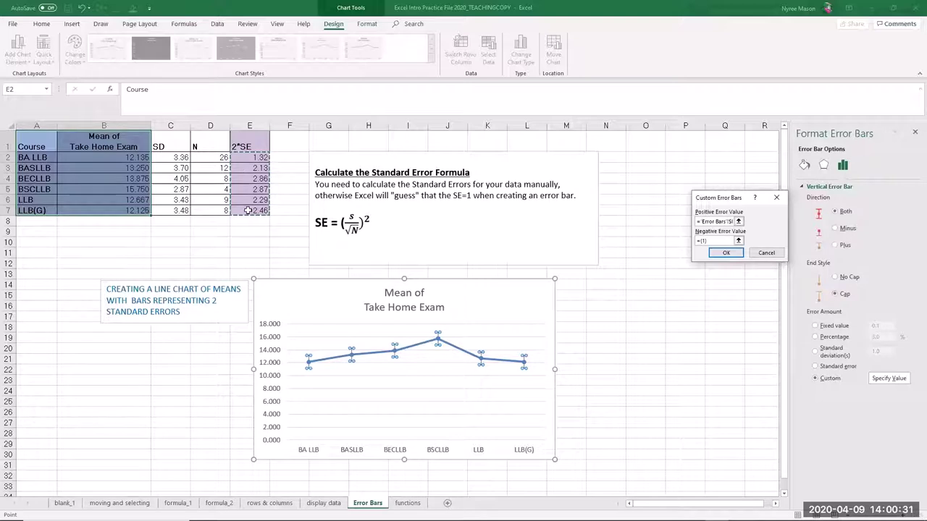
# Specify E2:E7 as the custom negative error value, apply the custom error bars and close the formatting pane.
pyautogui.click(722, 240)
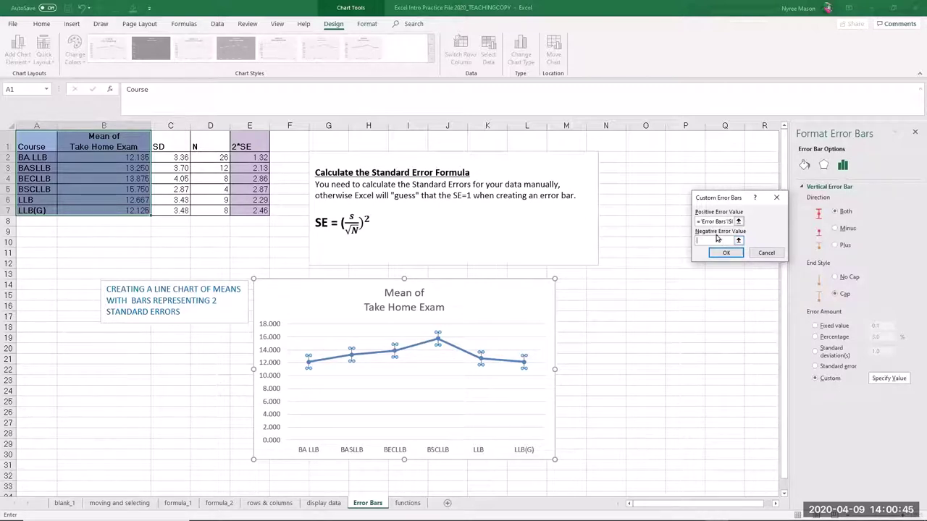
pyautogui.click(247, 158)
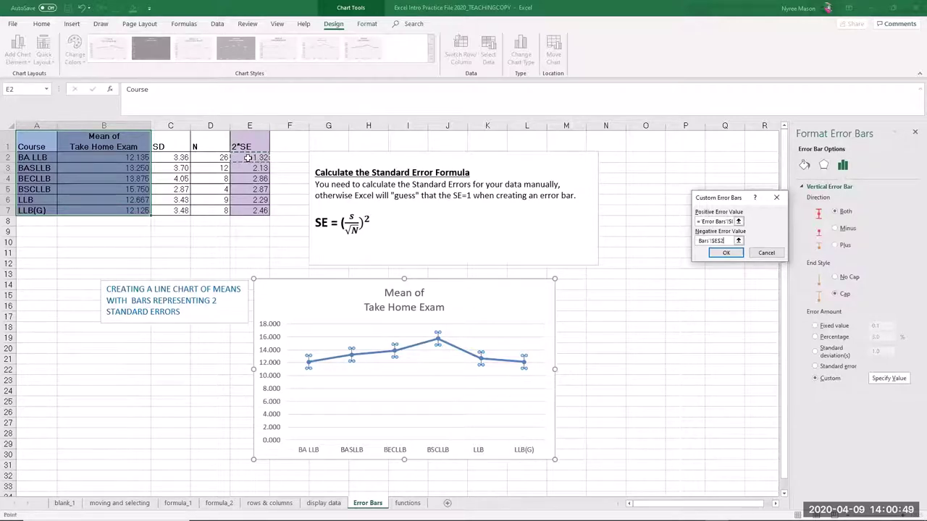
pyautogui.moveTo(247, 158); pyautogui.dragTo(262, 212)
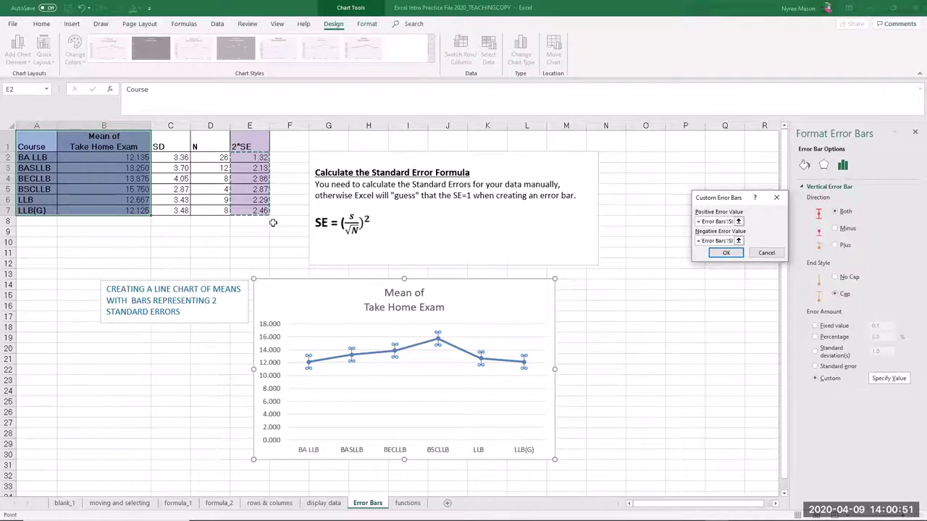
pyautogui.click(728, 253)
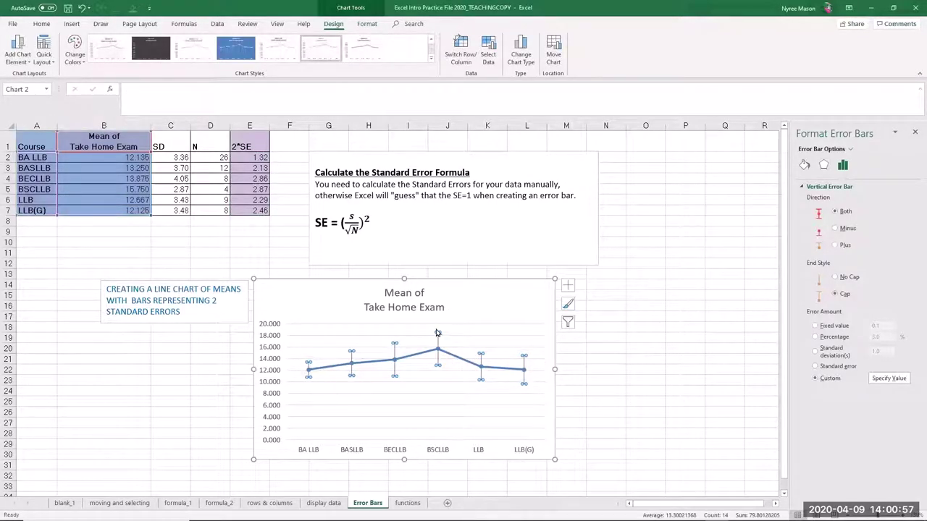
pyautogui.click(509, 401)
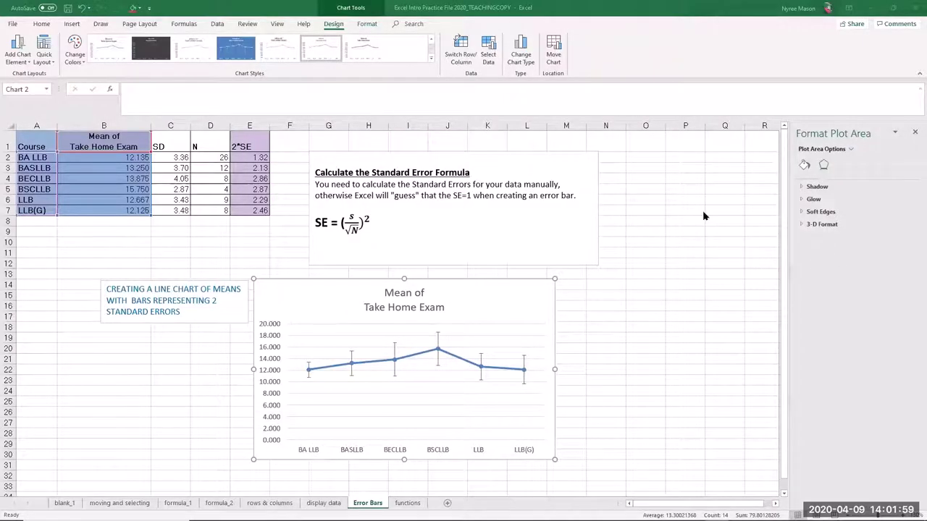
pyautogui.click(914, 133)
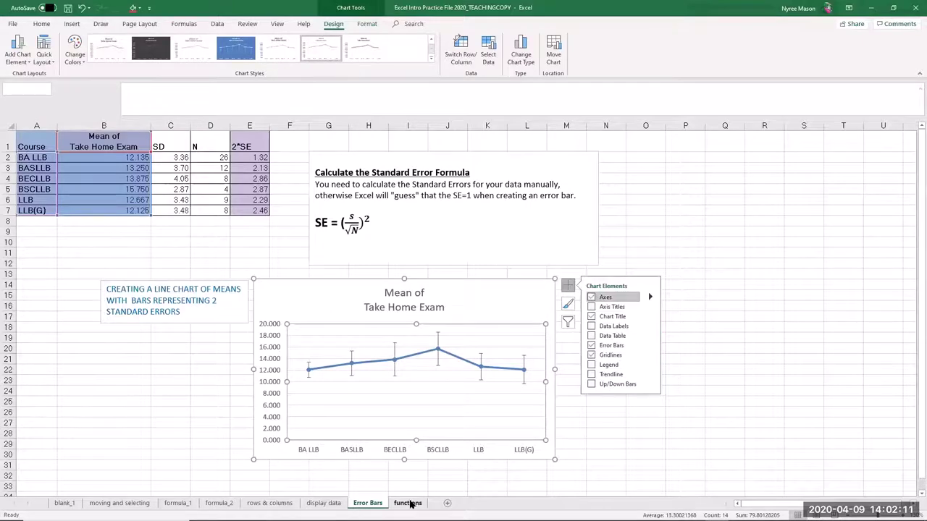
# Create a PivotTable on a new worksheet from the student records in A1:L69 of the functions sheet.
pyautogui.click(407, 503)
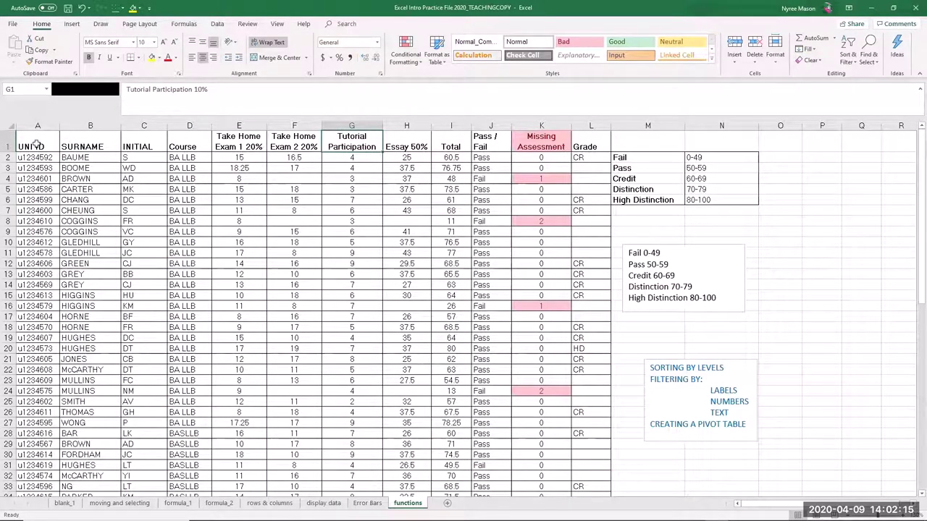
pyautogui.click(240, 264)
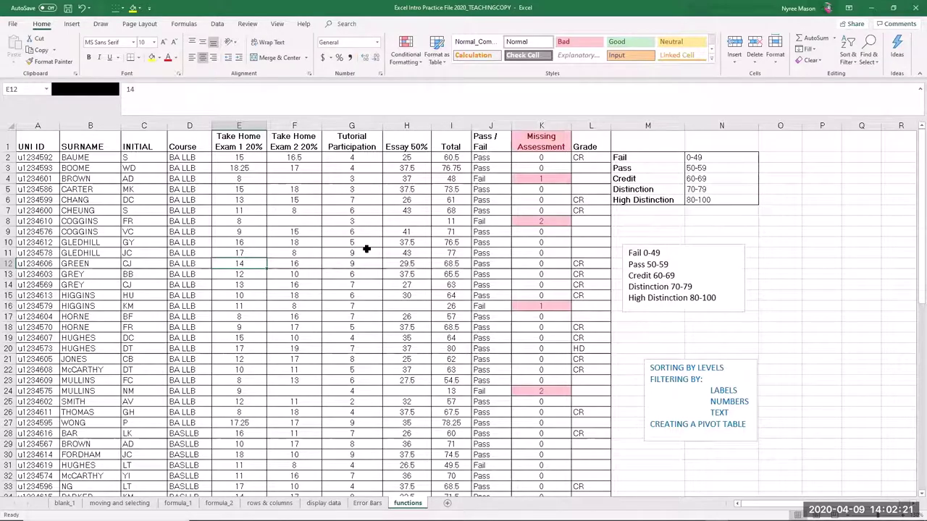
pyautogui.scroll(-10, 438, 294)
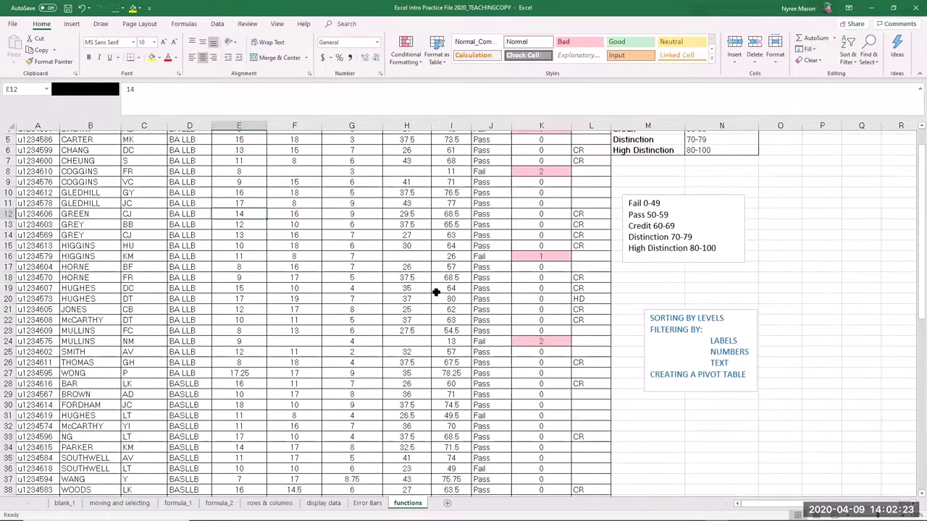
pyautogui.scroll(-7, 438, 294)
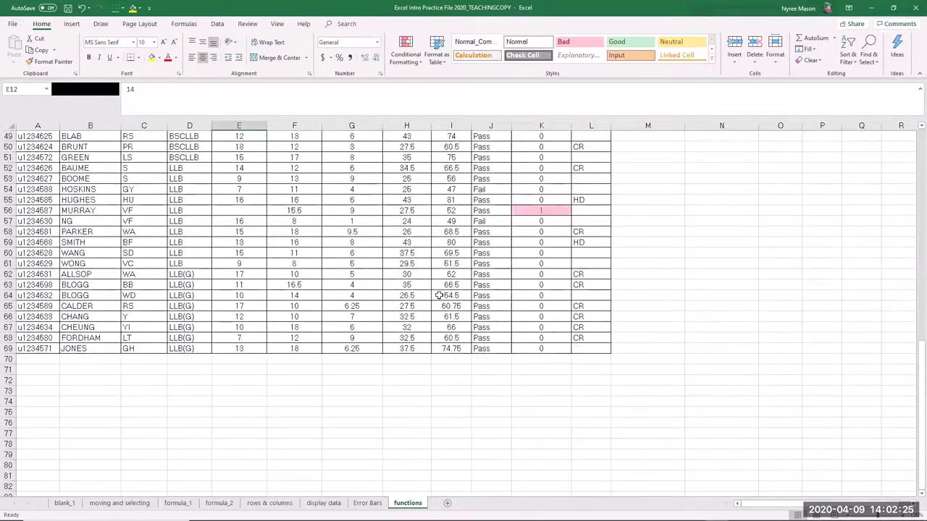
pyautogui.click(452, 337)
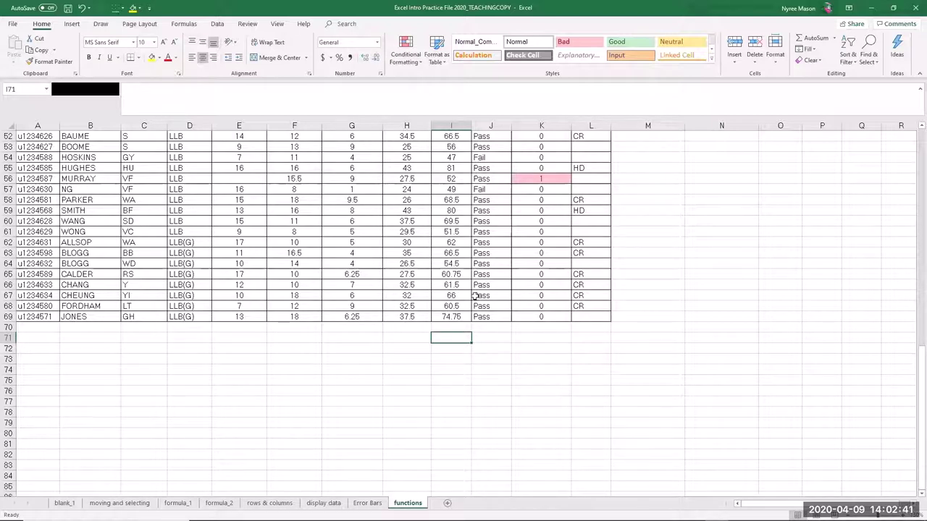
pyautogui.scroll(17, 505, 334)
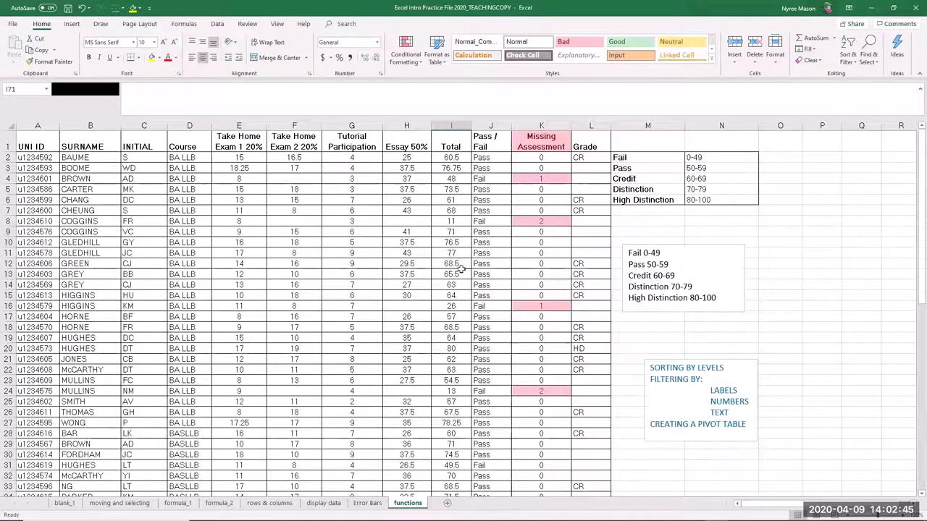
pyautogui.click(103, 171)
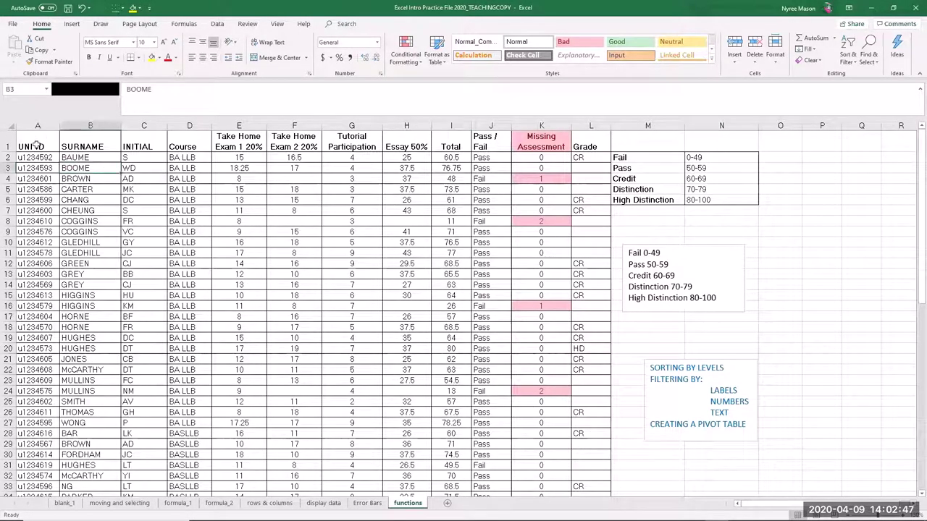
pyautogui.moveTo(29, 142); pyautogui.dragTo(598, 461)
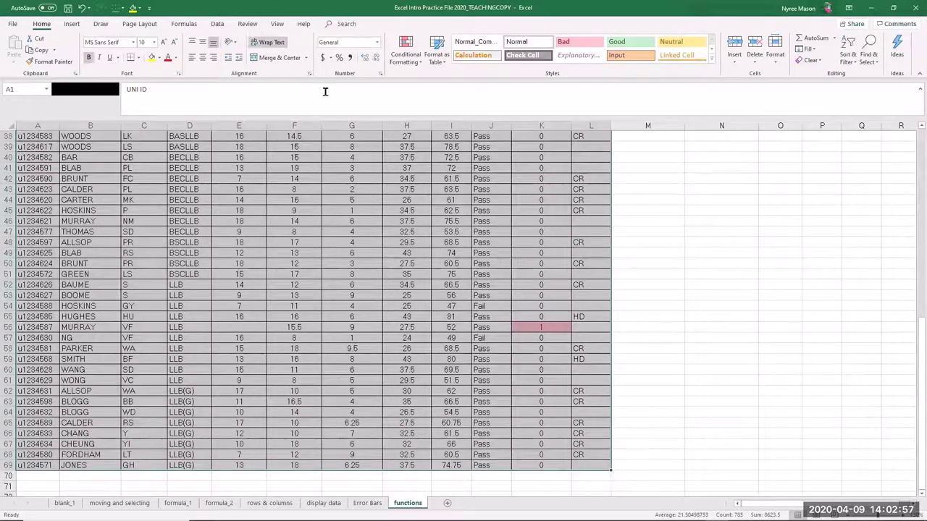
pyautogui.click(75, 24)
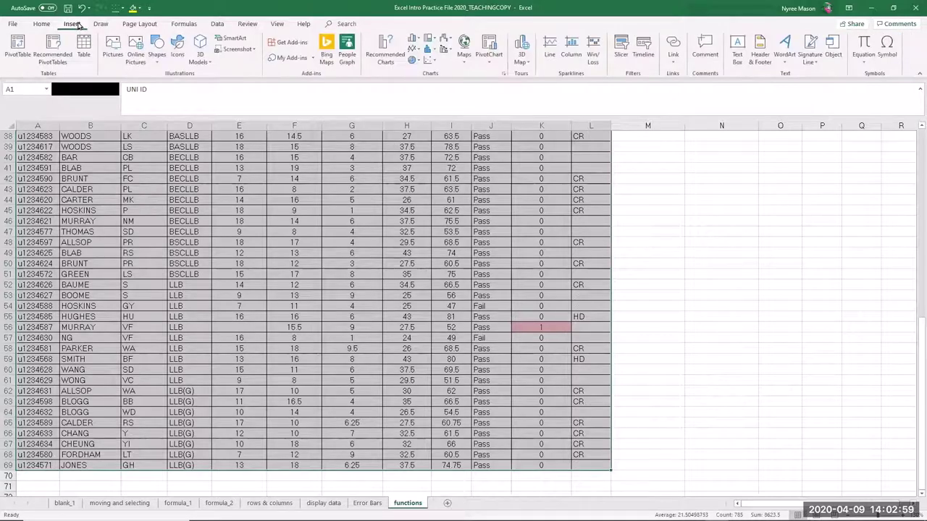
pyautogui.hotkey('ctrl', 'q')
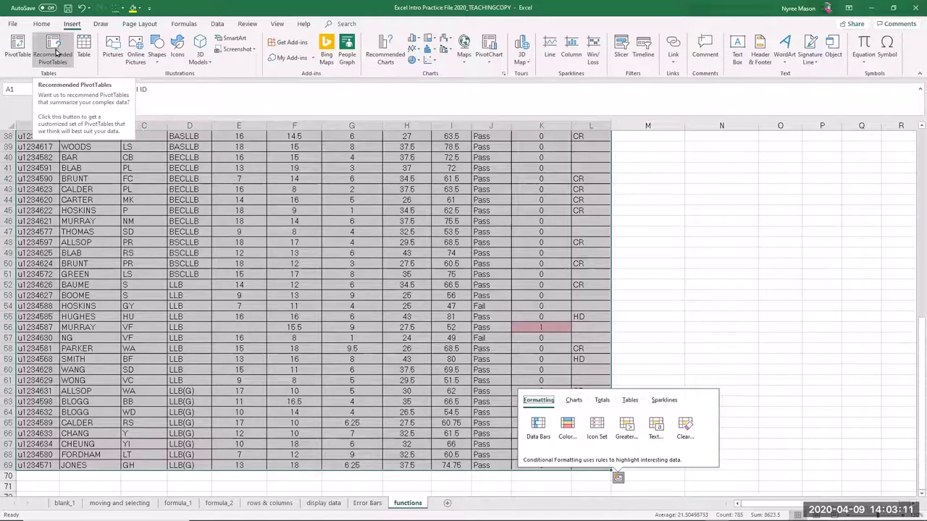
pyautogui.click(18, 46)
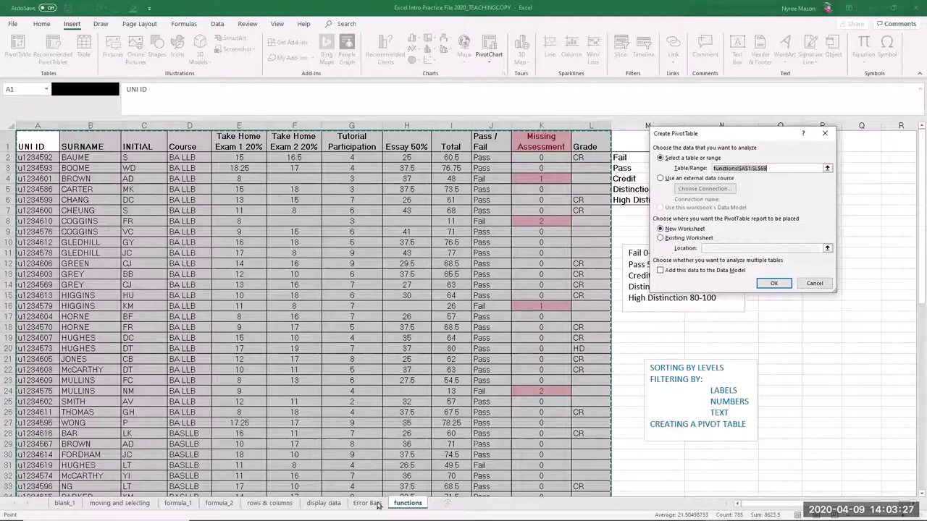
pyautogui.click(774, 284)
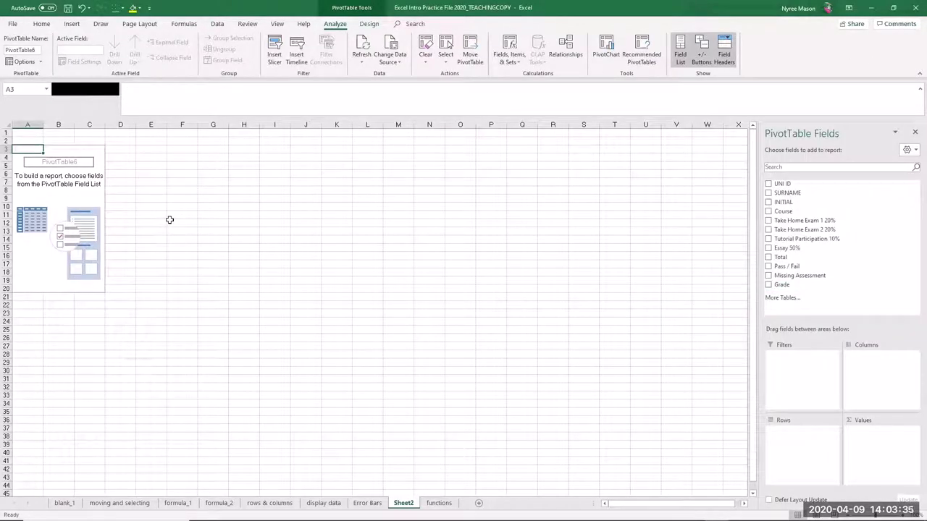
# Rename the new PivotTable worksheet "Pivot Table" and move it after the functions sheet.
pyautogui.rightClick(406, 505)
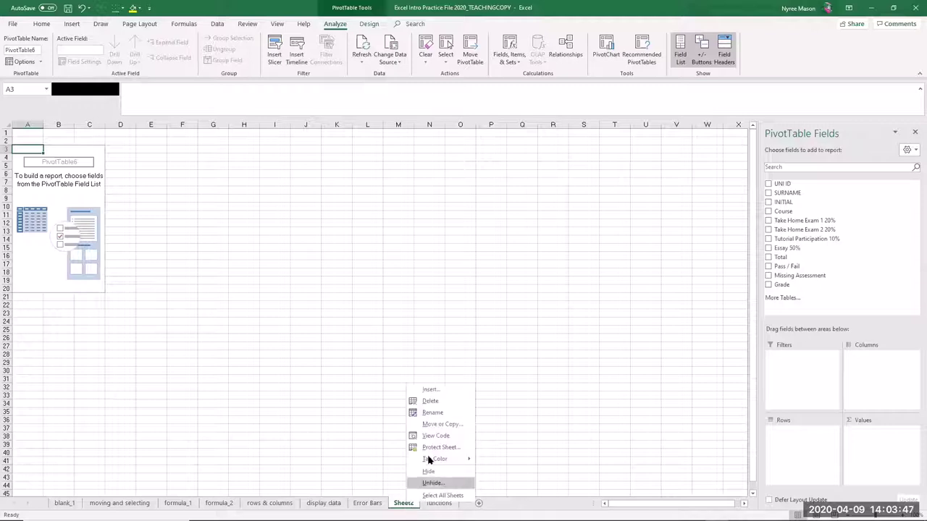
pyautogui.click(433, 413)
pyautogui.write('P')
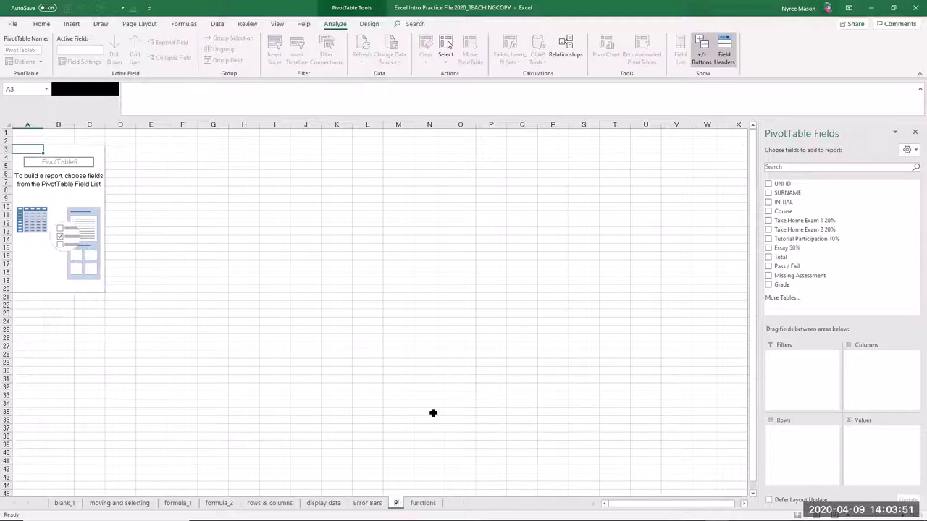
pyautogui.write('ivot Table')
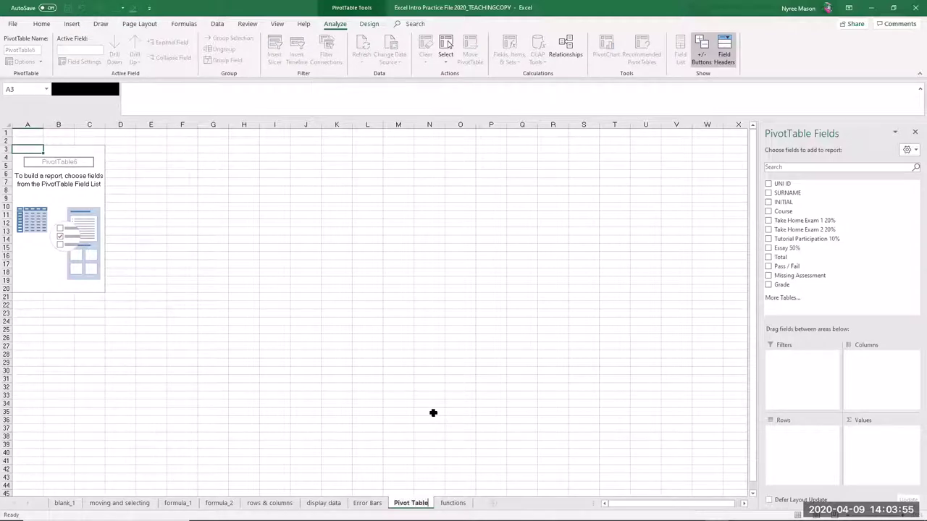
pyautogui.press('Return')
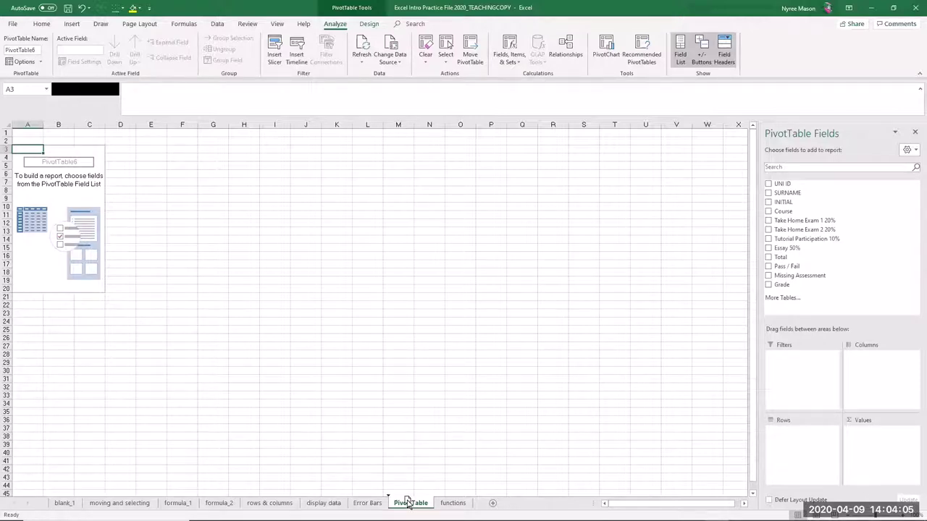
pyautogui.moveTo(408, 504); pyautogui.dragTo(478, 505)
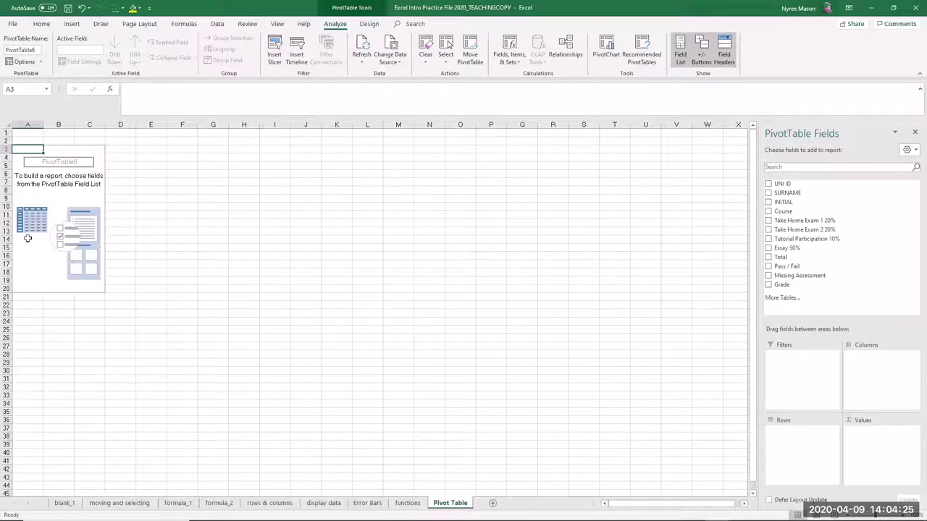
# Try Course as the row field and as the column field of the empty PivotTable, and remove it from the layout.
pyautogui.click(215, 182)
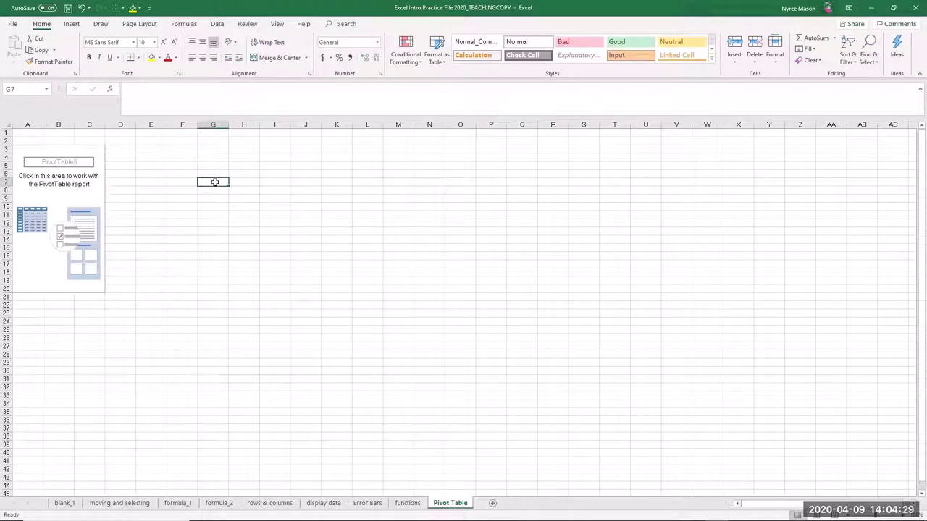
pyautogui.click(49, 198)
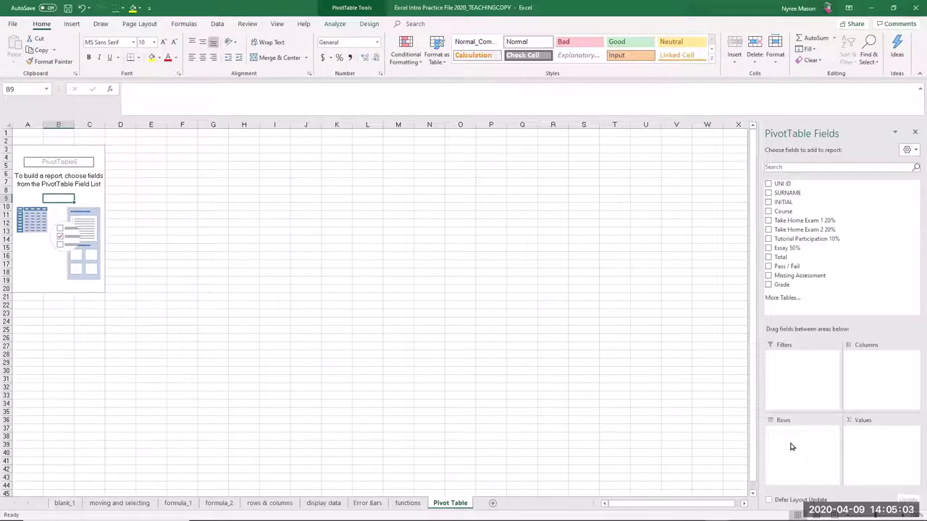
pyautogui.click(769, 212)
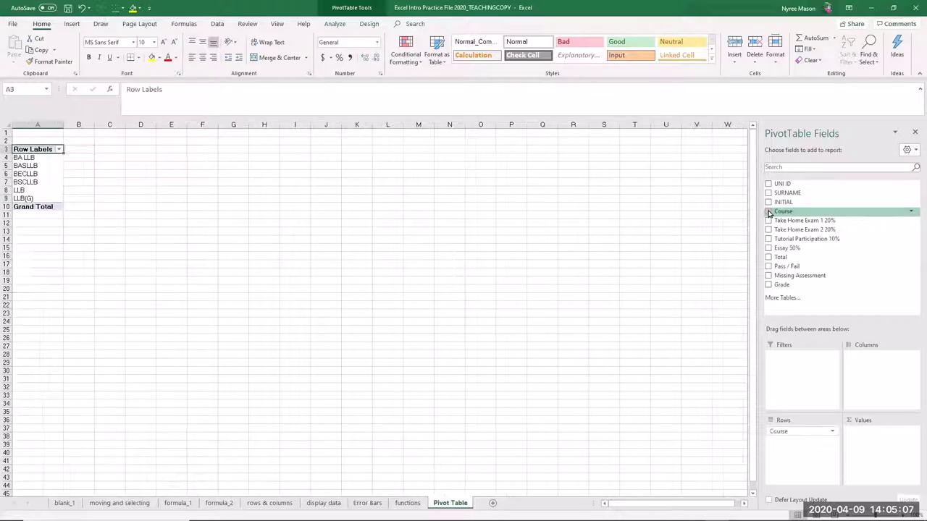
pyautogui.click(784, 432)
pyautogui.moveTo(784, 432); pyautogui.dragTo(875, 360)
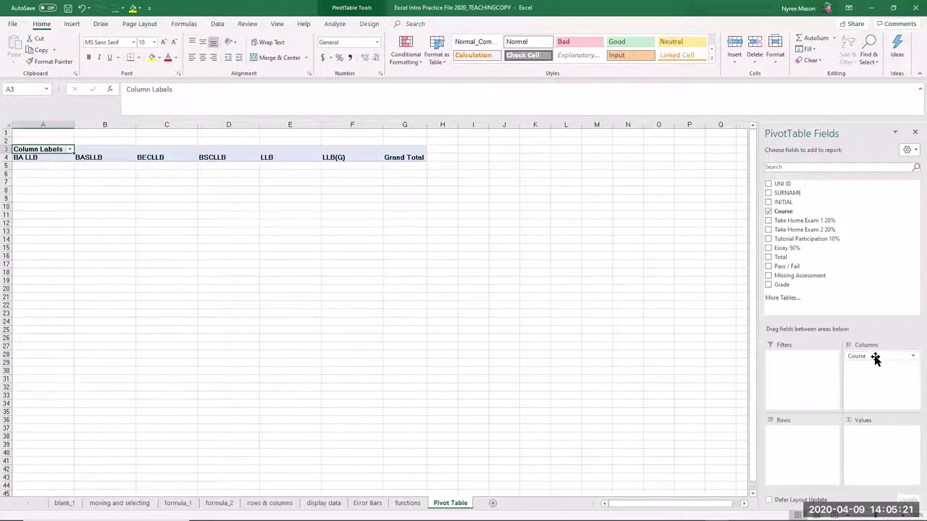
pyautogui.moveTo(875, 357); pyautogui.dragTo(853, 268)
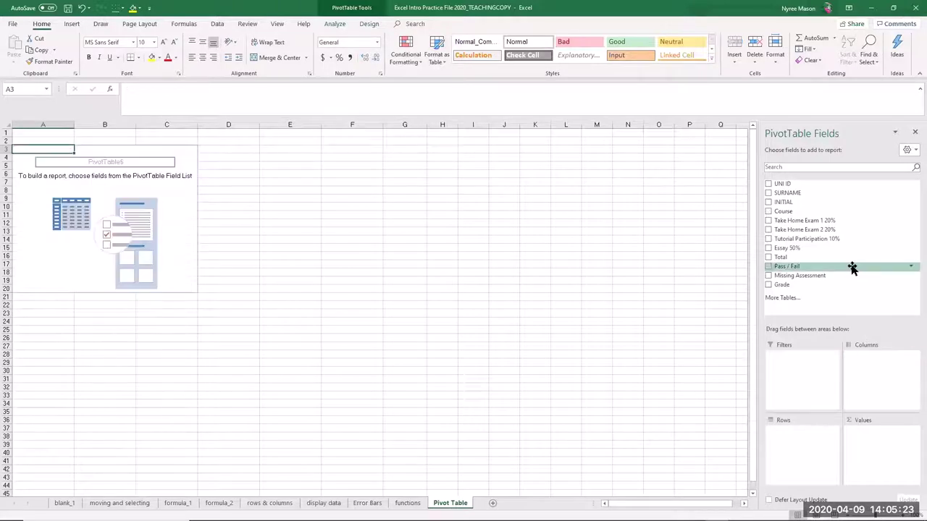
# Lay out the PivotTable with Course as the row field and Pass / Fail as the column field.
pyautogui.moveTo(782, 211); pyautogui.dragTo(790, 438)
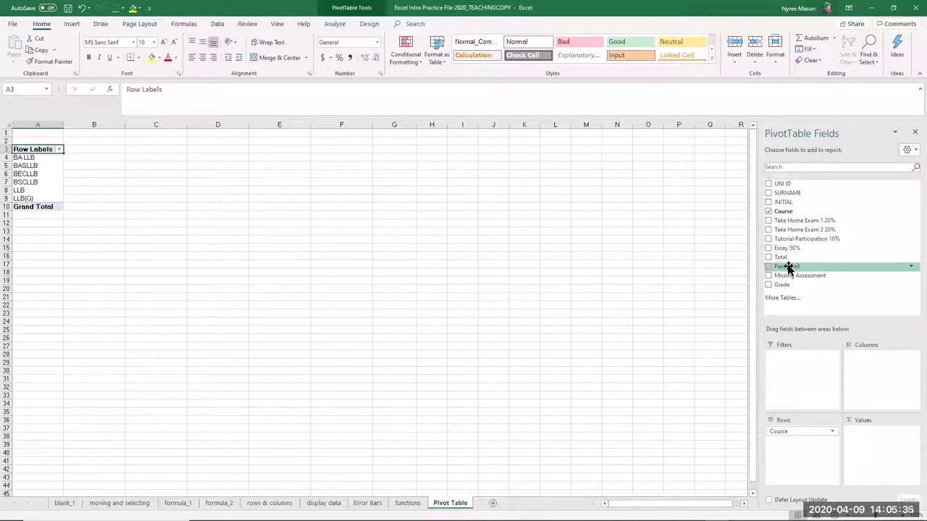
pyautogui.moveTo(790, 268); pyautogui.dragTo(881, 375)
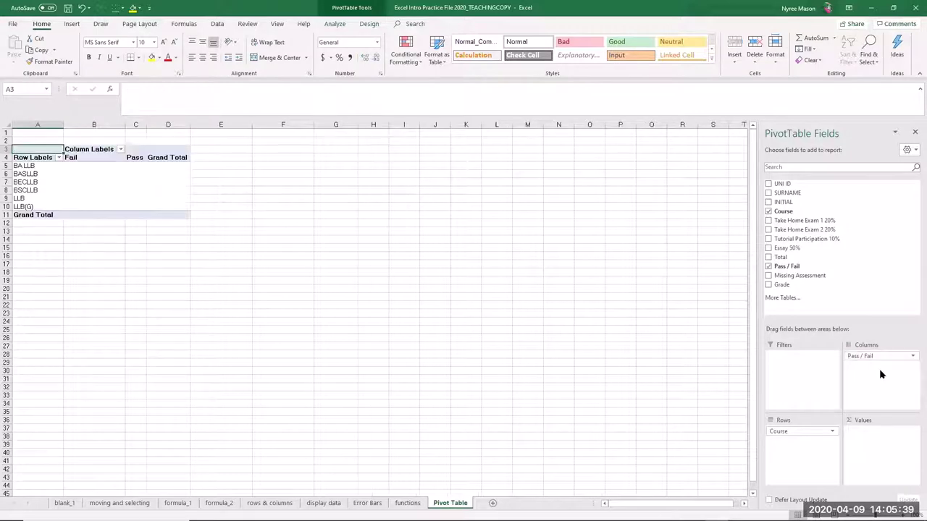
pyautogui.click(96, 175)
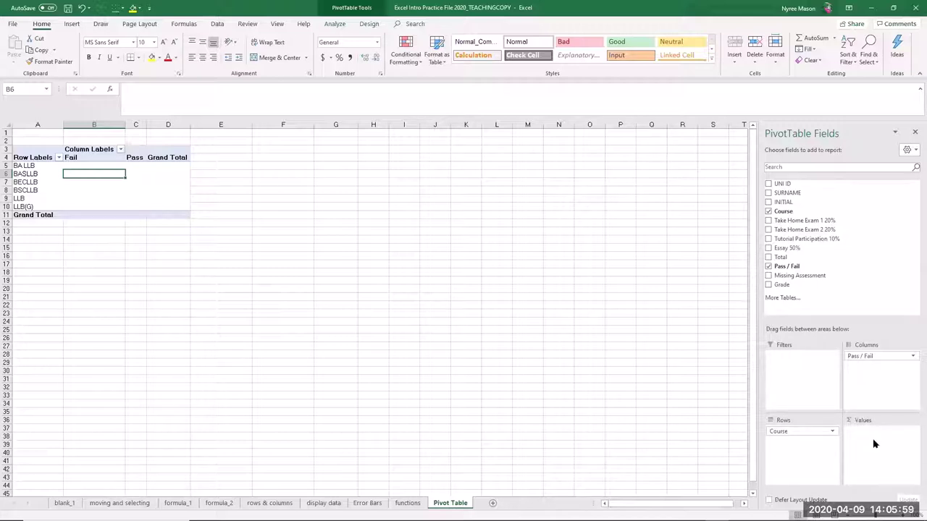
# Try the count of Pass / Fail as the PivotTable's value field and remove it from the values.
pyautogui.moveTo(780, 182); pyautogui.dragTo(779, 184)
pyautogui.moveTo(840, 276); pyautogui.dragTo(859, 308)
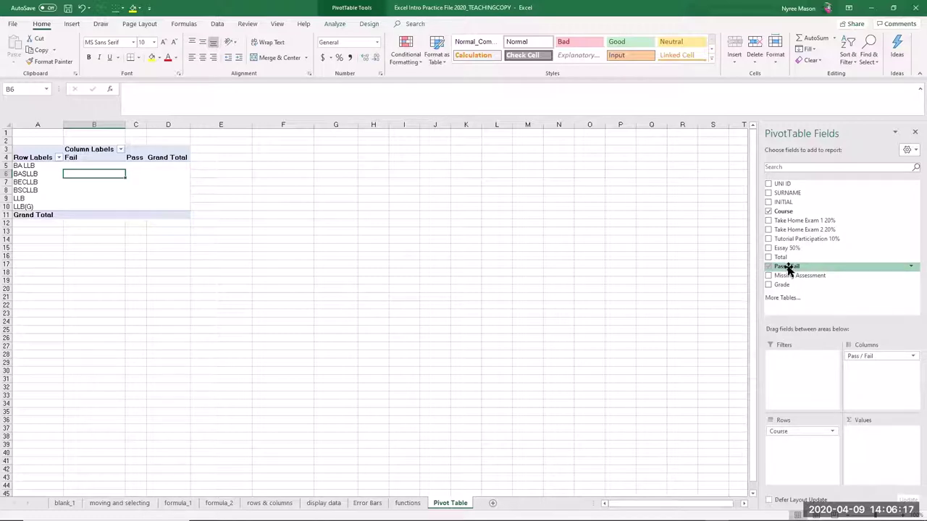
pyautogui.moveTo(789, 268); pyautogui.dragTo(873, 445)
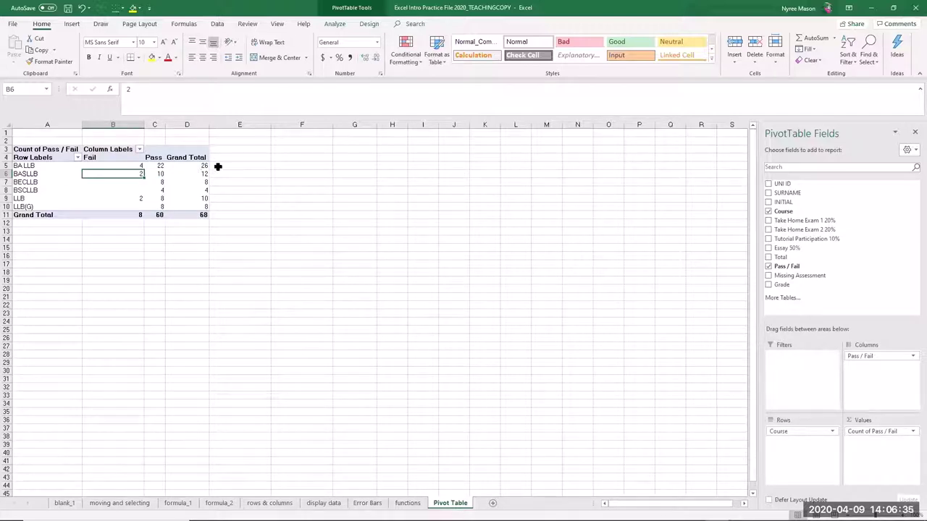
pyautogui.click(187, 166)
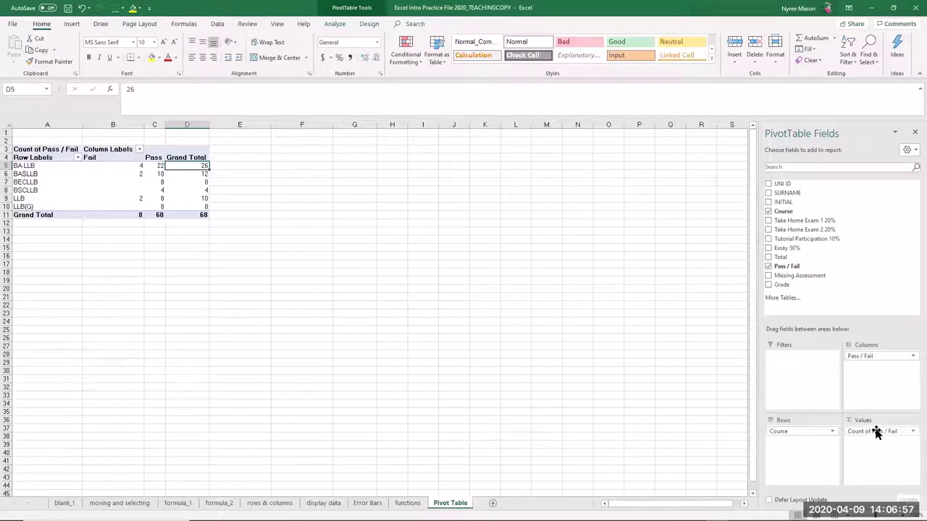
pyautogui.moveTo(877, 431); pyautogui.dragTo(834, 248)
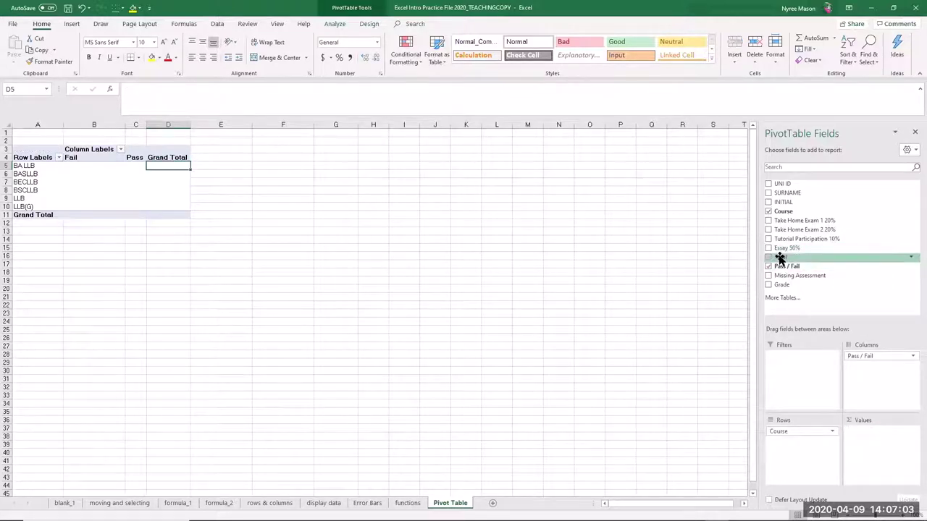
# Add Total as the PivotTable's value field.
pyautogui.moveTo(780, 258); pyautogui.dragTo(888, 443)
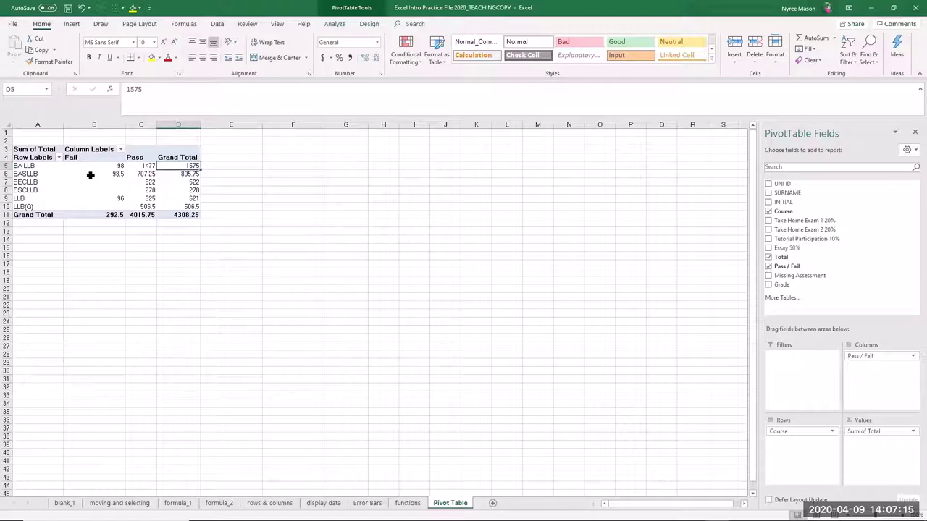
pyautogui.moveTo(90, 175)
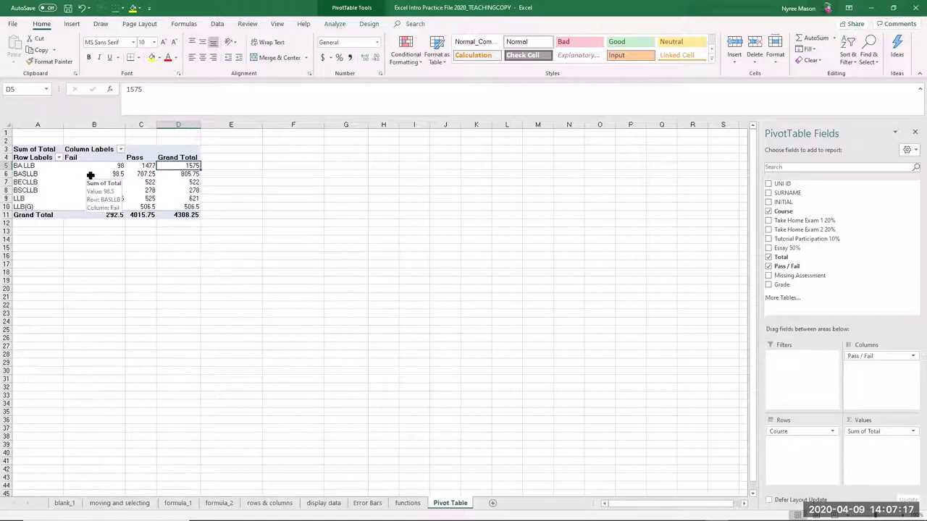
pyautogui.click(913, 433)
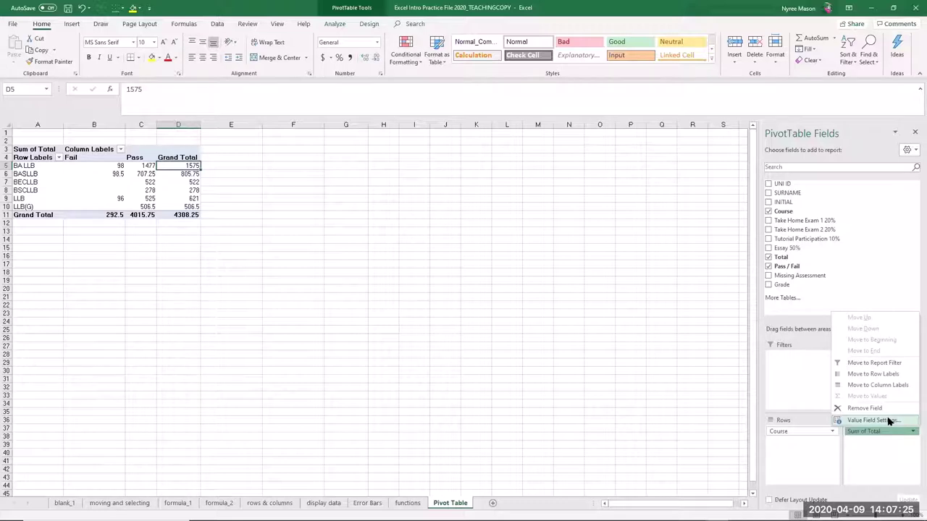
pyautogui.click(889, 421)
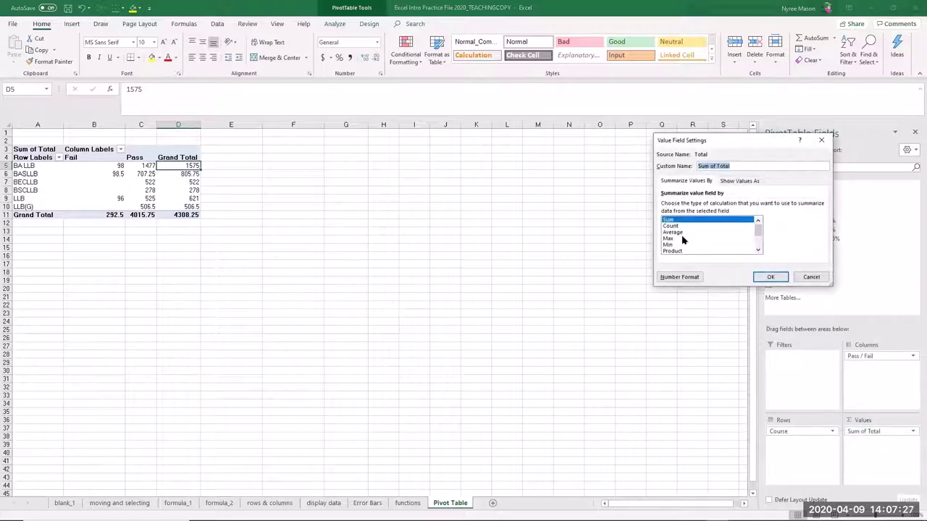
pyautogui.click(812, 278)
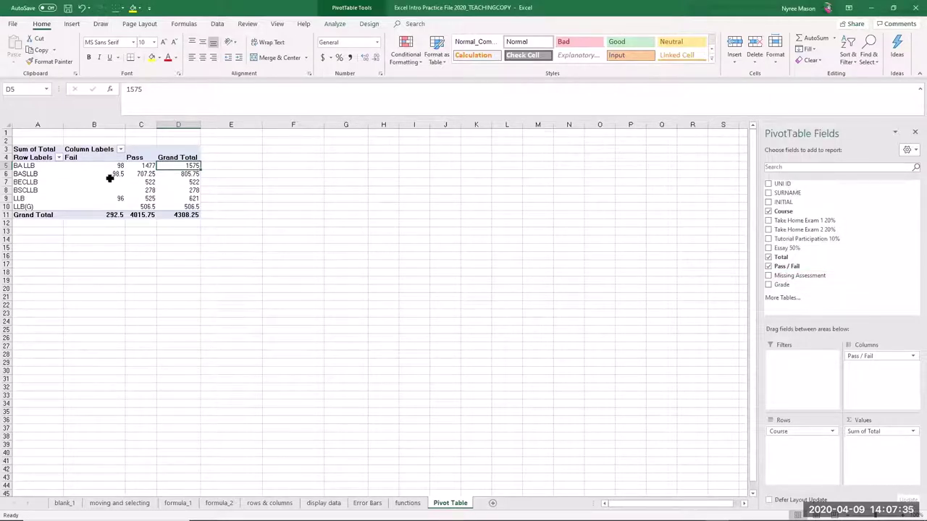
# Summarise the PivotTable's Total values by Average and remove Pass / Fail from the column fields.
pyautogui.rightClick(111, 181)
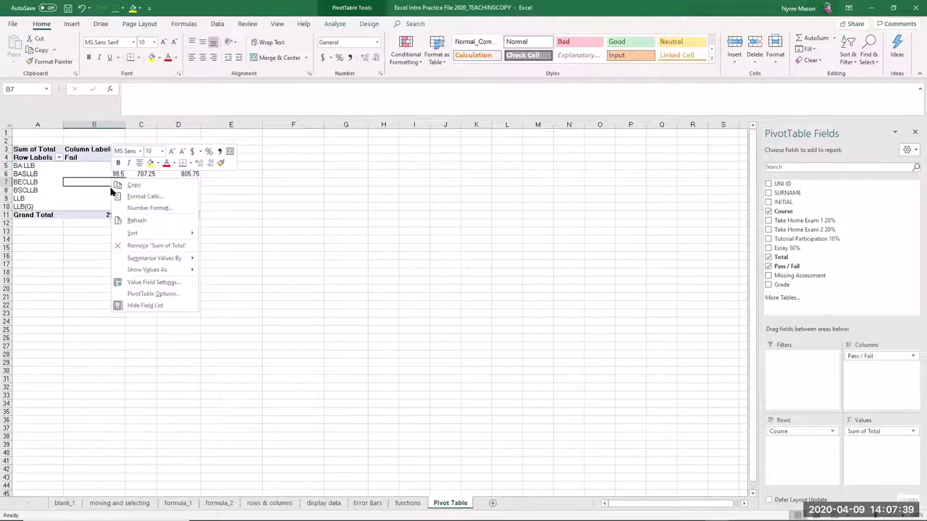
pyautogui.moveTo(147, 259)
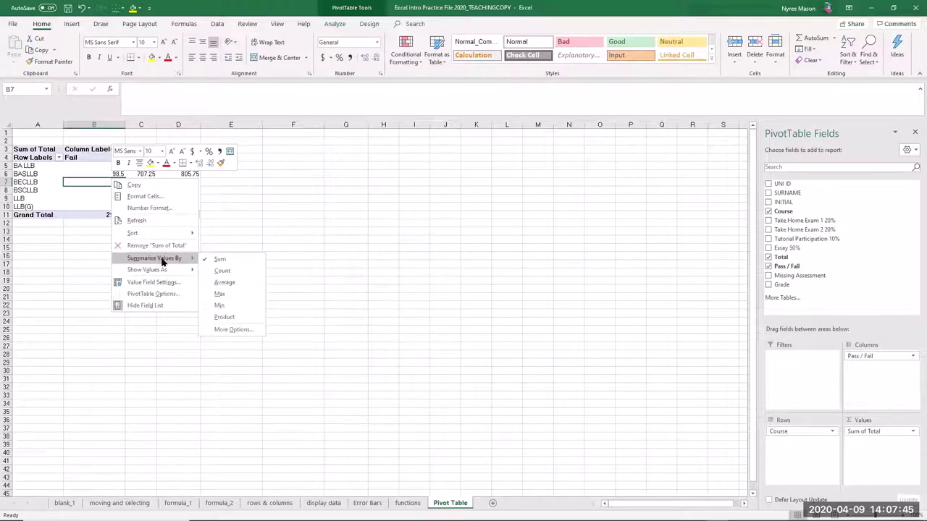
pyautogui.click(223, 286)
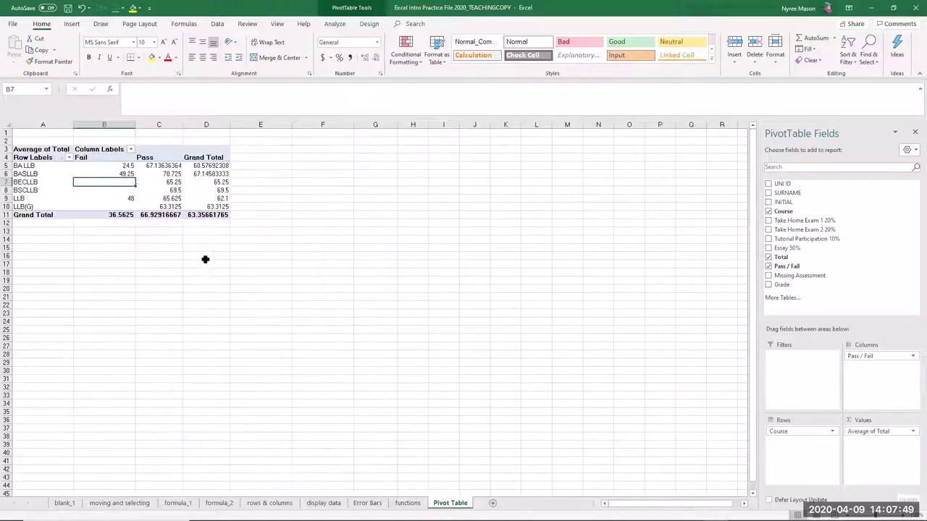
pyautogui.click(157, 190)
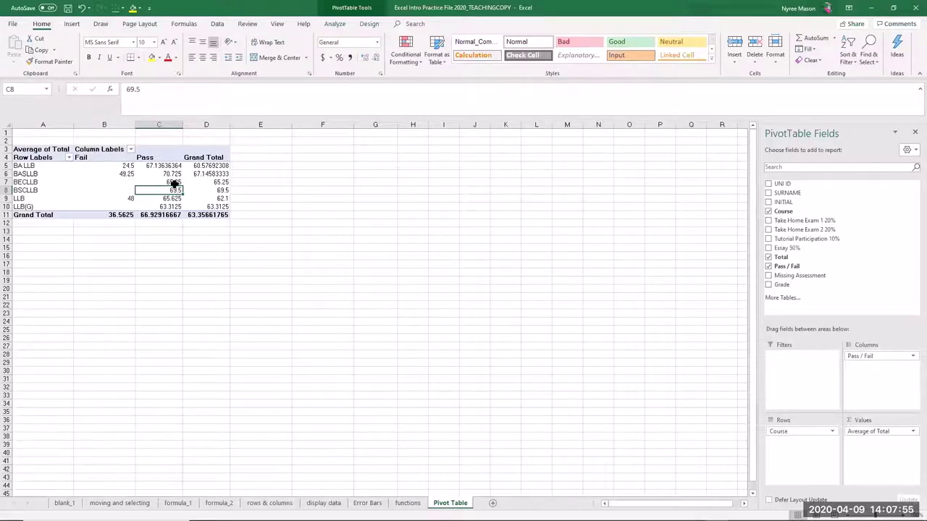
pyautogui.moveTo(175, 184)
pyautogui.moveTo(876, 357); pyautogui.dragTo(849, 243)
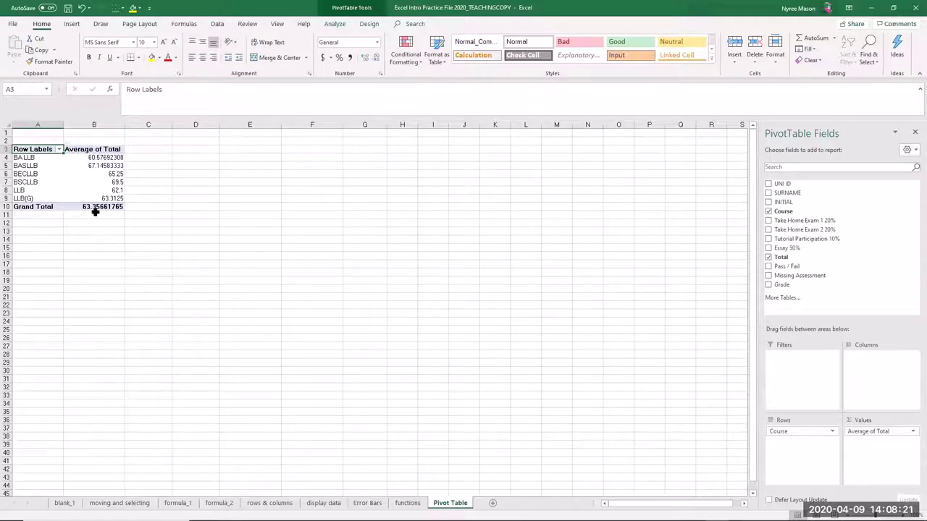
# Format the average totals in B4:B10 of the PivotTable to two decimal places.
pyautogui.click(103, 158)
pyautogui.moveTo(103, 157); pyautogui.dragTo(103, 207)
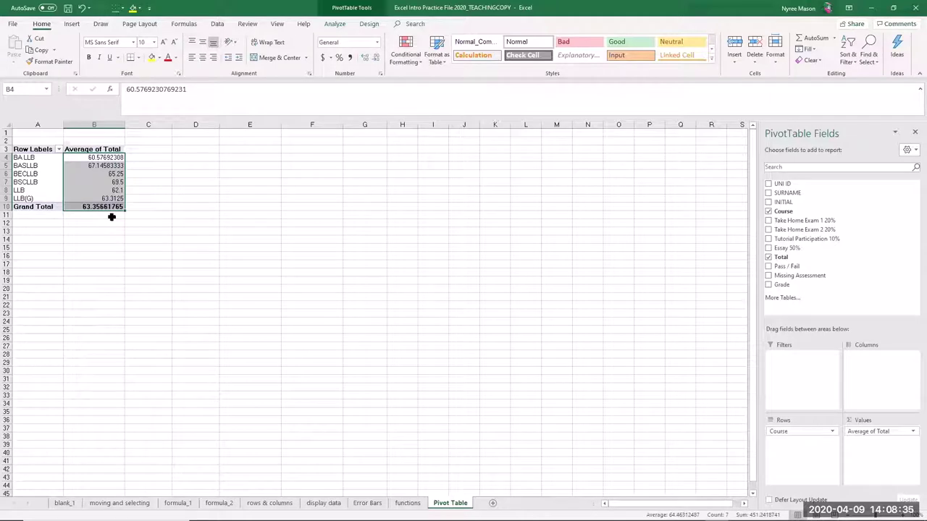
pyautogui.click(376, 58)
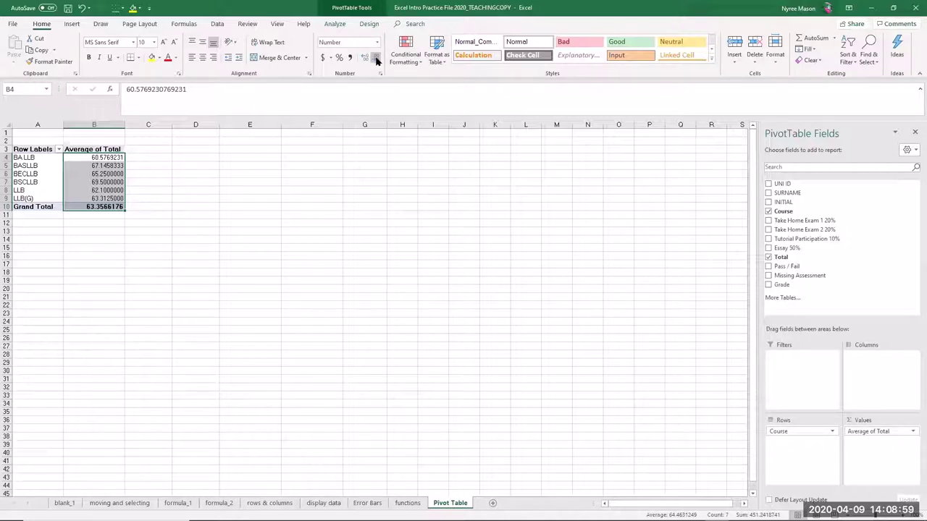
pyautogui.click(375, 58)
pyautogui.click(375, 58)
pyautogui.click(376, 58)
pyautogui.click(375, 58)
pyautogui.click(375, 58)
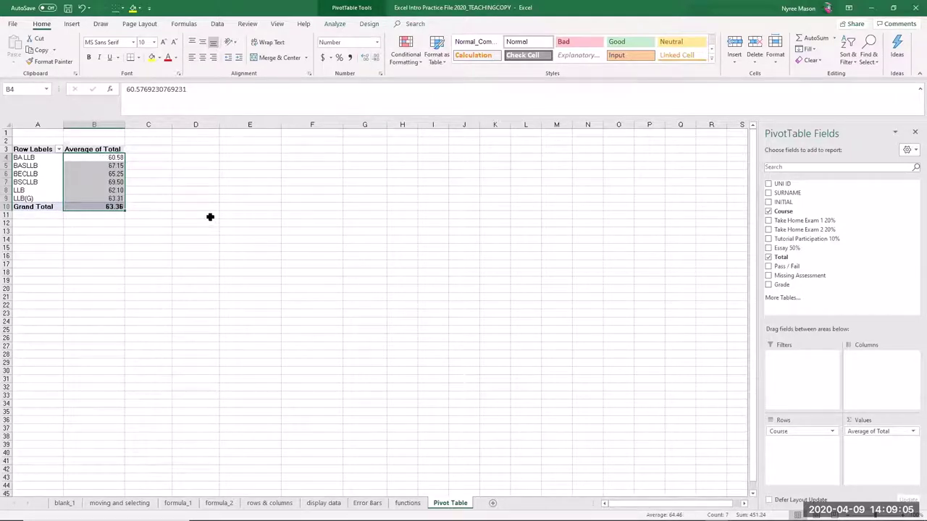
pyautogui.click(366, 58)
pyautogui.click(375, 59)
pyautogui.click(198, 208)
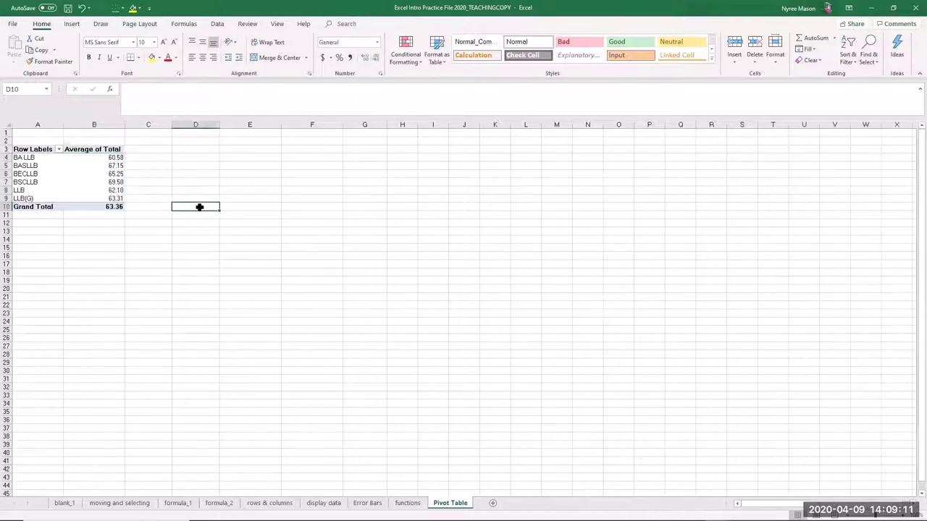
# Add Pass / Fail as a report filter on the PivotTable and filter it to Pass.
pyautogui.click(88, 181)
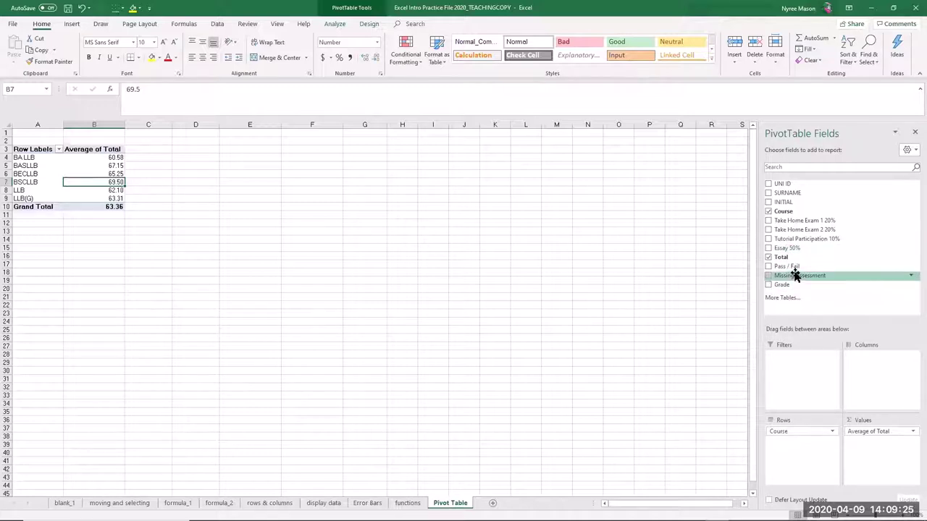
pyautogui.moveTo(794, 266); pyautogui.dragTo(801, 374)
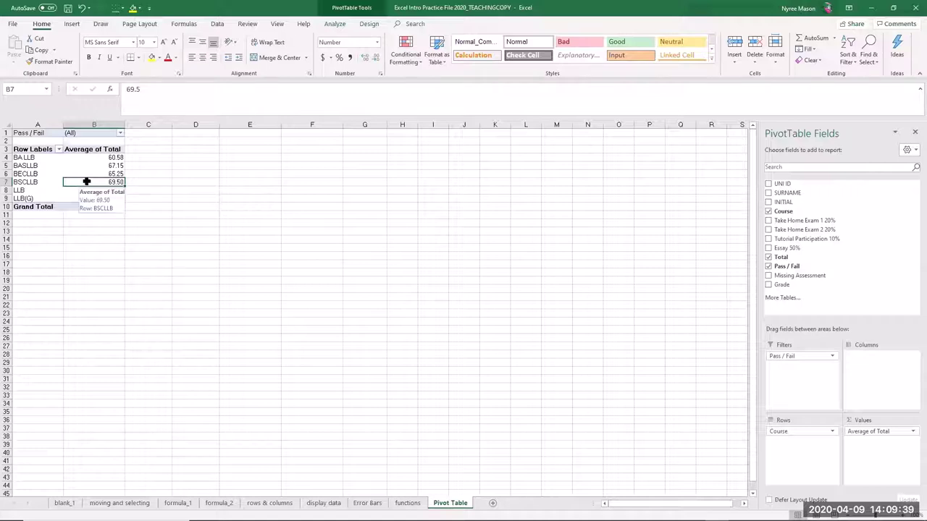
pyautogui.click(120, 132)
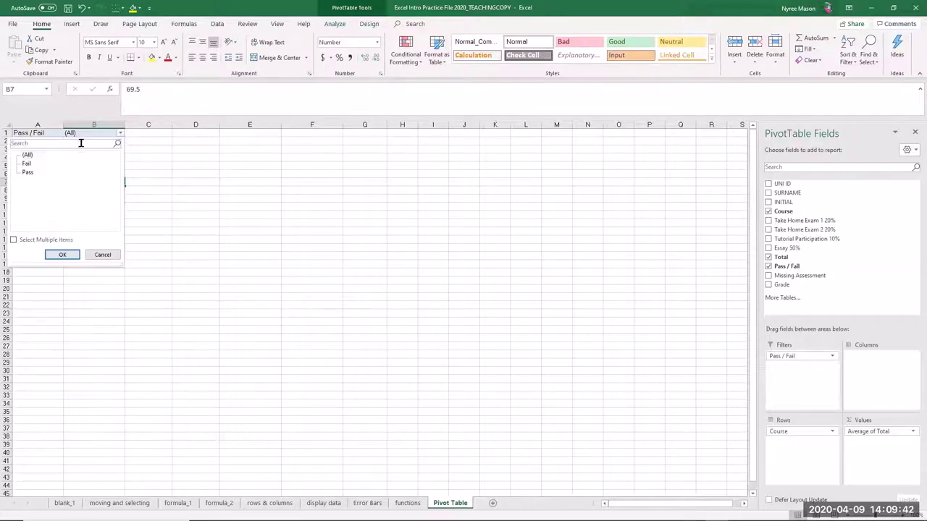
pyautogui.click(29, 174)
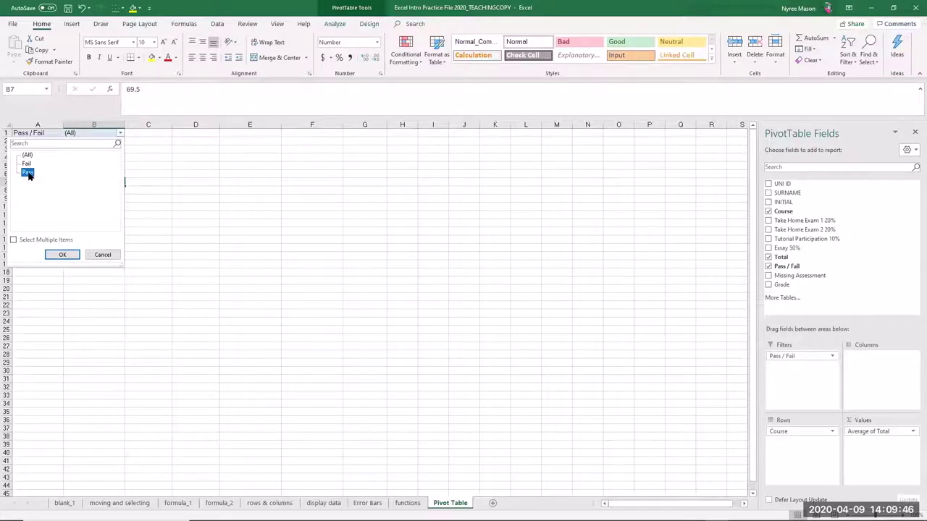
pyautogui.click(62, 256)
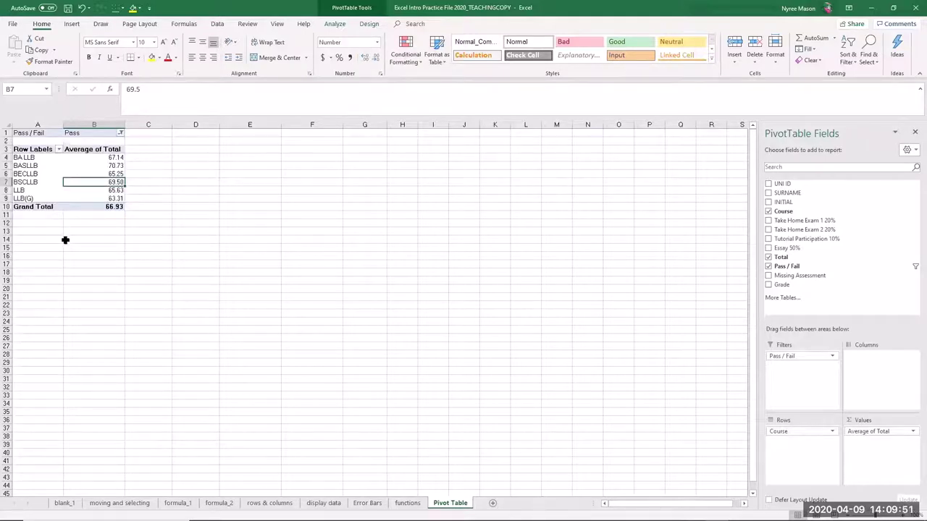
# Reset the PivotTable's Pass / Fail report filter to (All).
pyautogui.click(121, 134)
pyautogui.click(27, 156)
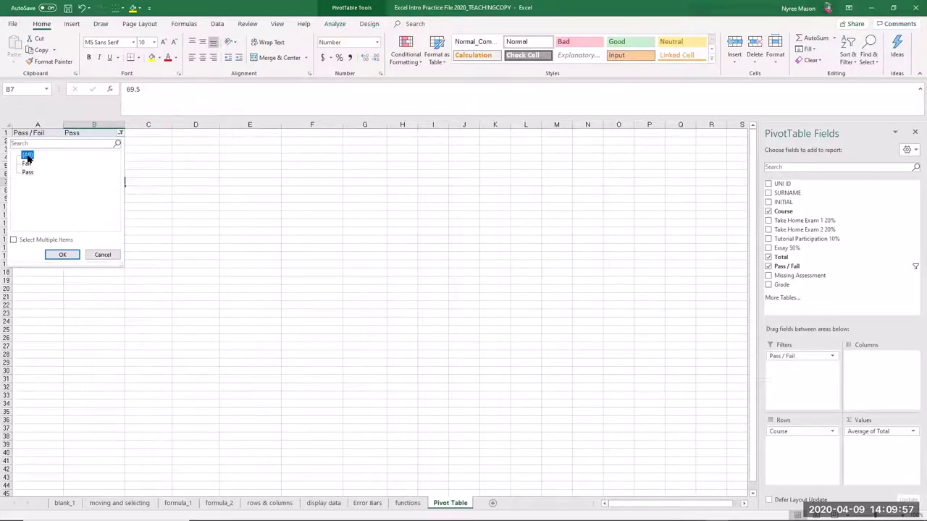
pyautogui.click(64, 256)
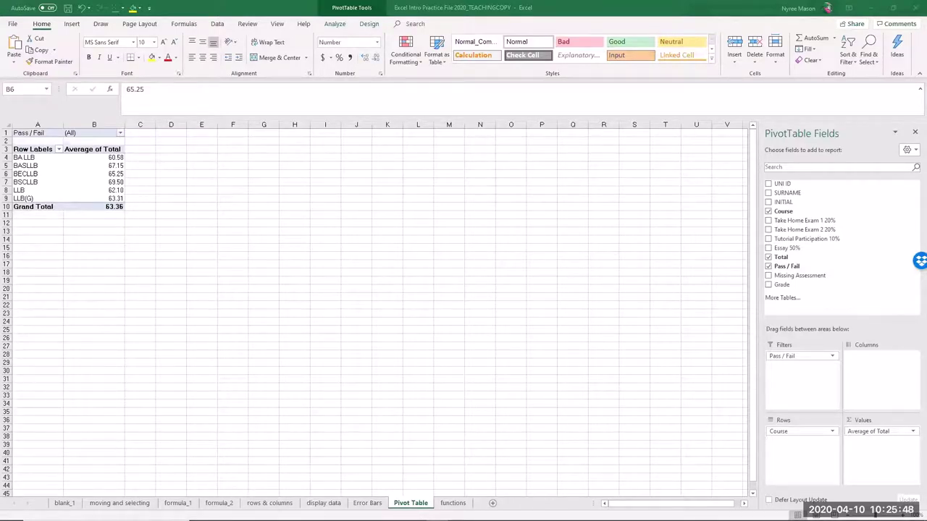
# Check the source records on the functions sheet and refresh the PivotTable on the Pivot Table sheet.
pyautogui.click(454, 503)
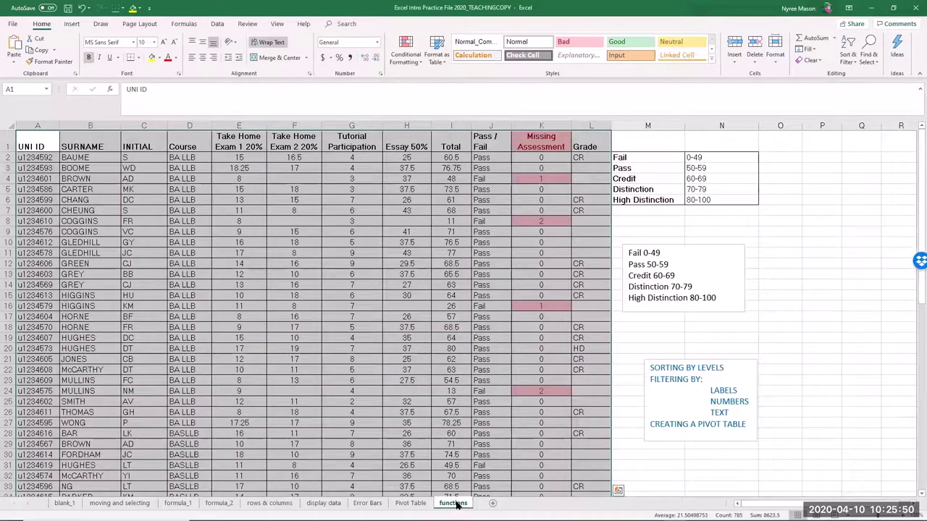
pyautogui.click(349, 231)
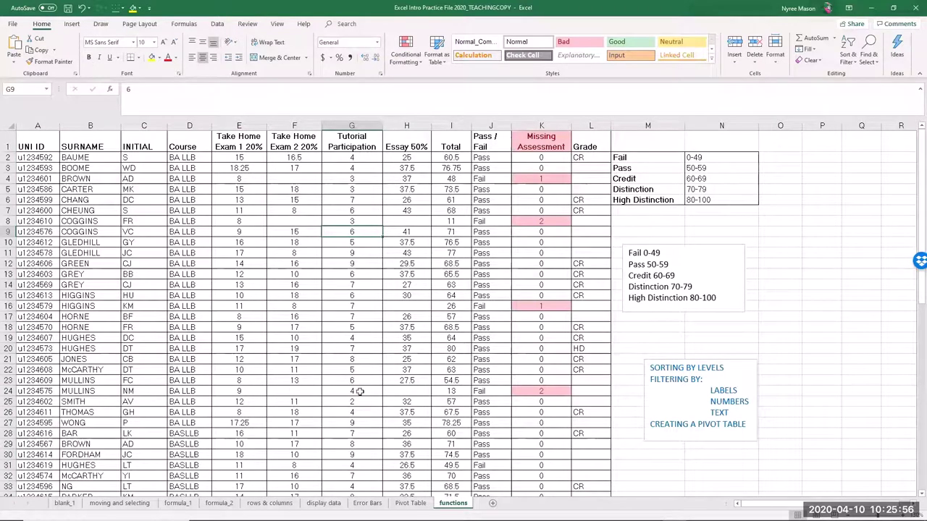
pyautogui.click(427, 503)
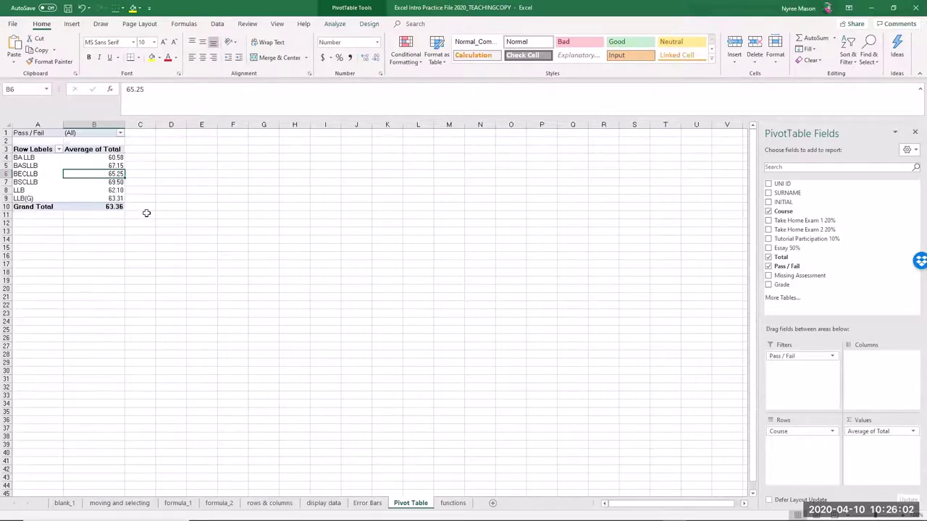
pyautogui.rightClick(83, 184)
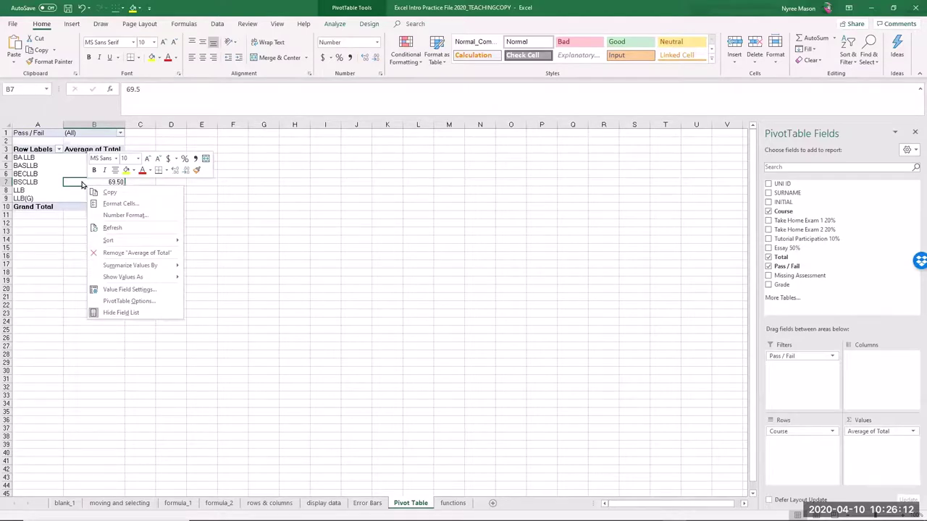
pyautogui.click(111, 229)
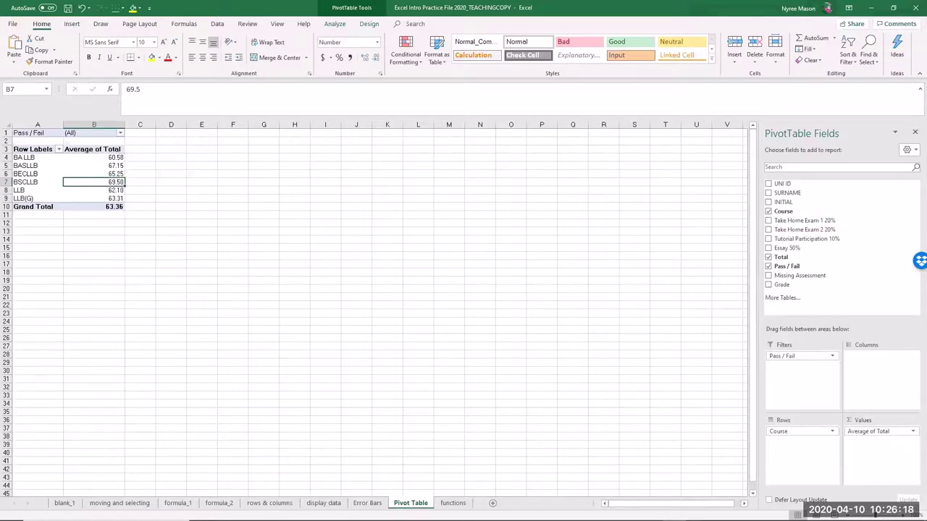